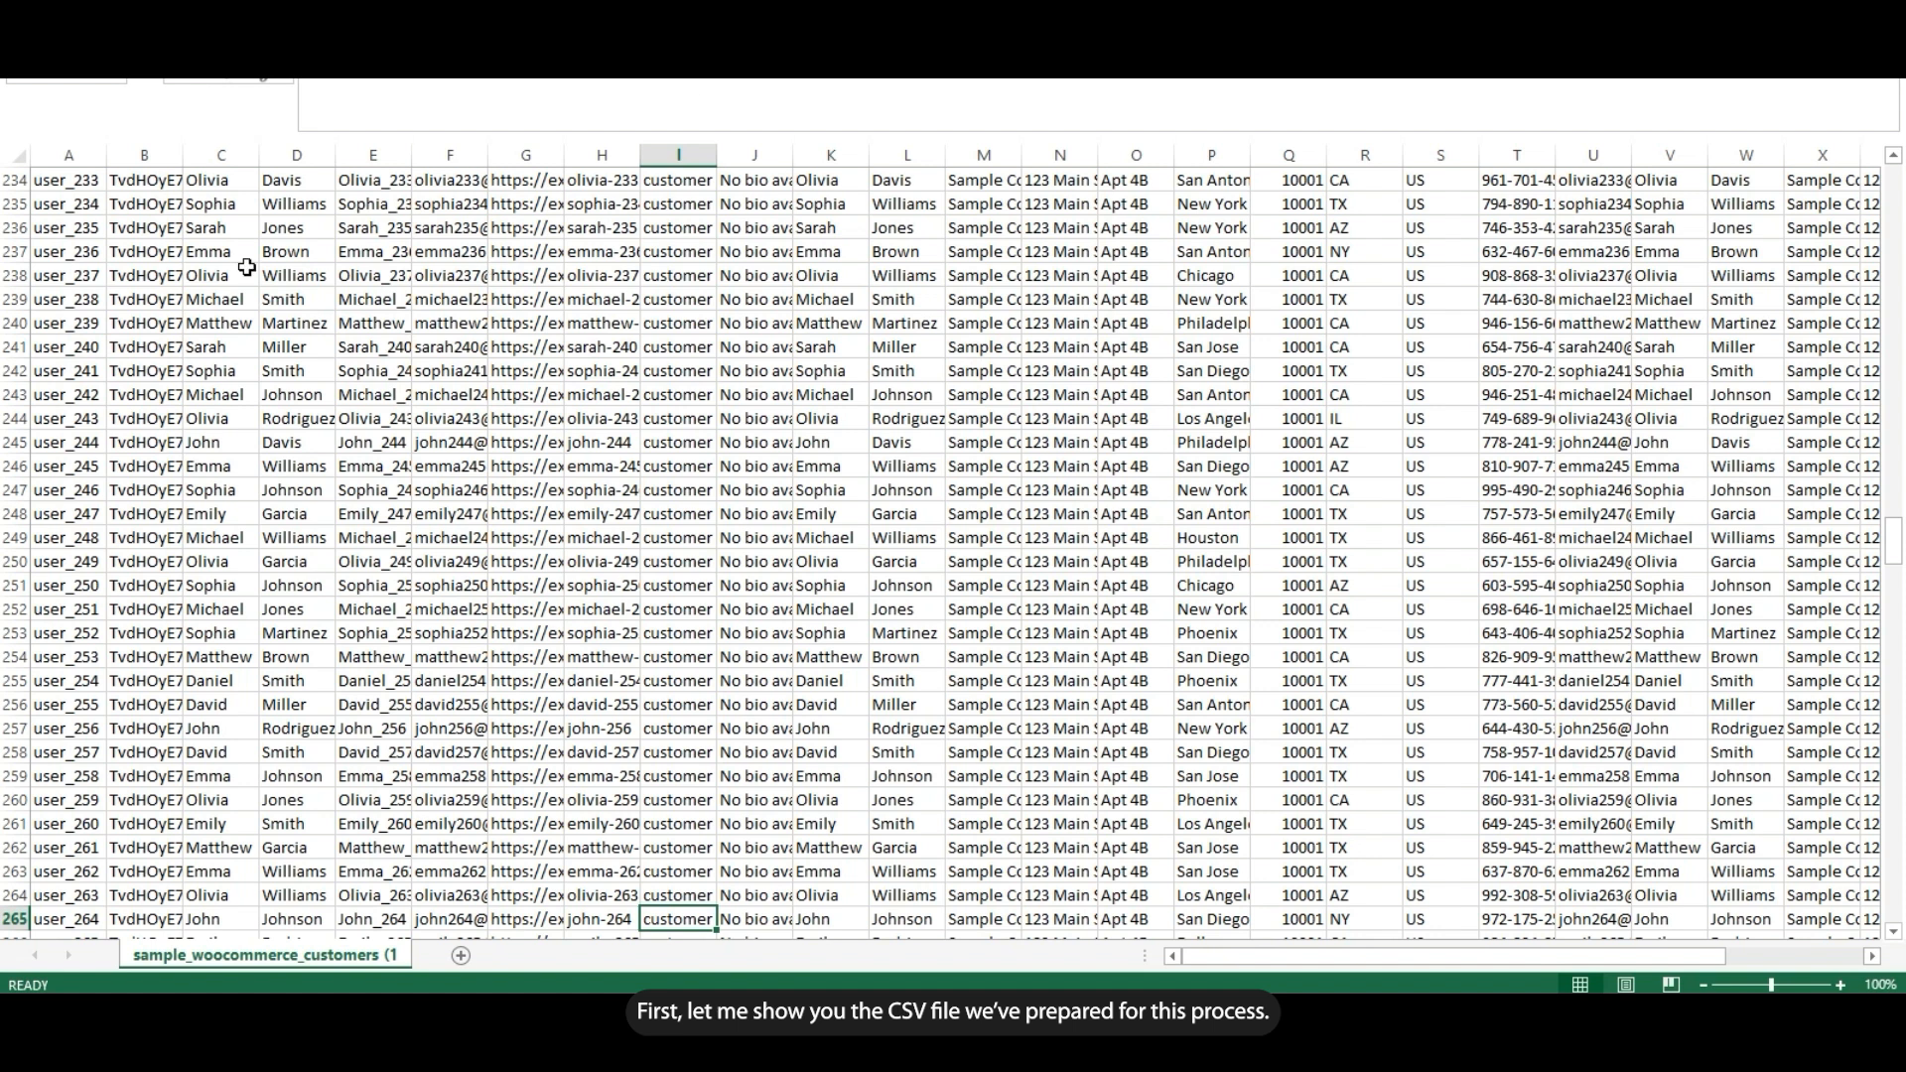
# Examine the customer file's header row from user_login through the name, email, URL, nicename and role columns to the biographical info column
pyautogui.click(126, 208)
pyautogui.hotkey('ctrl', 'Home')
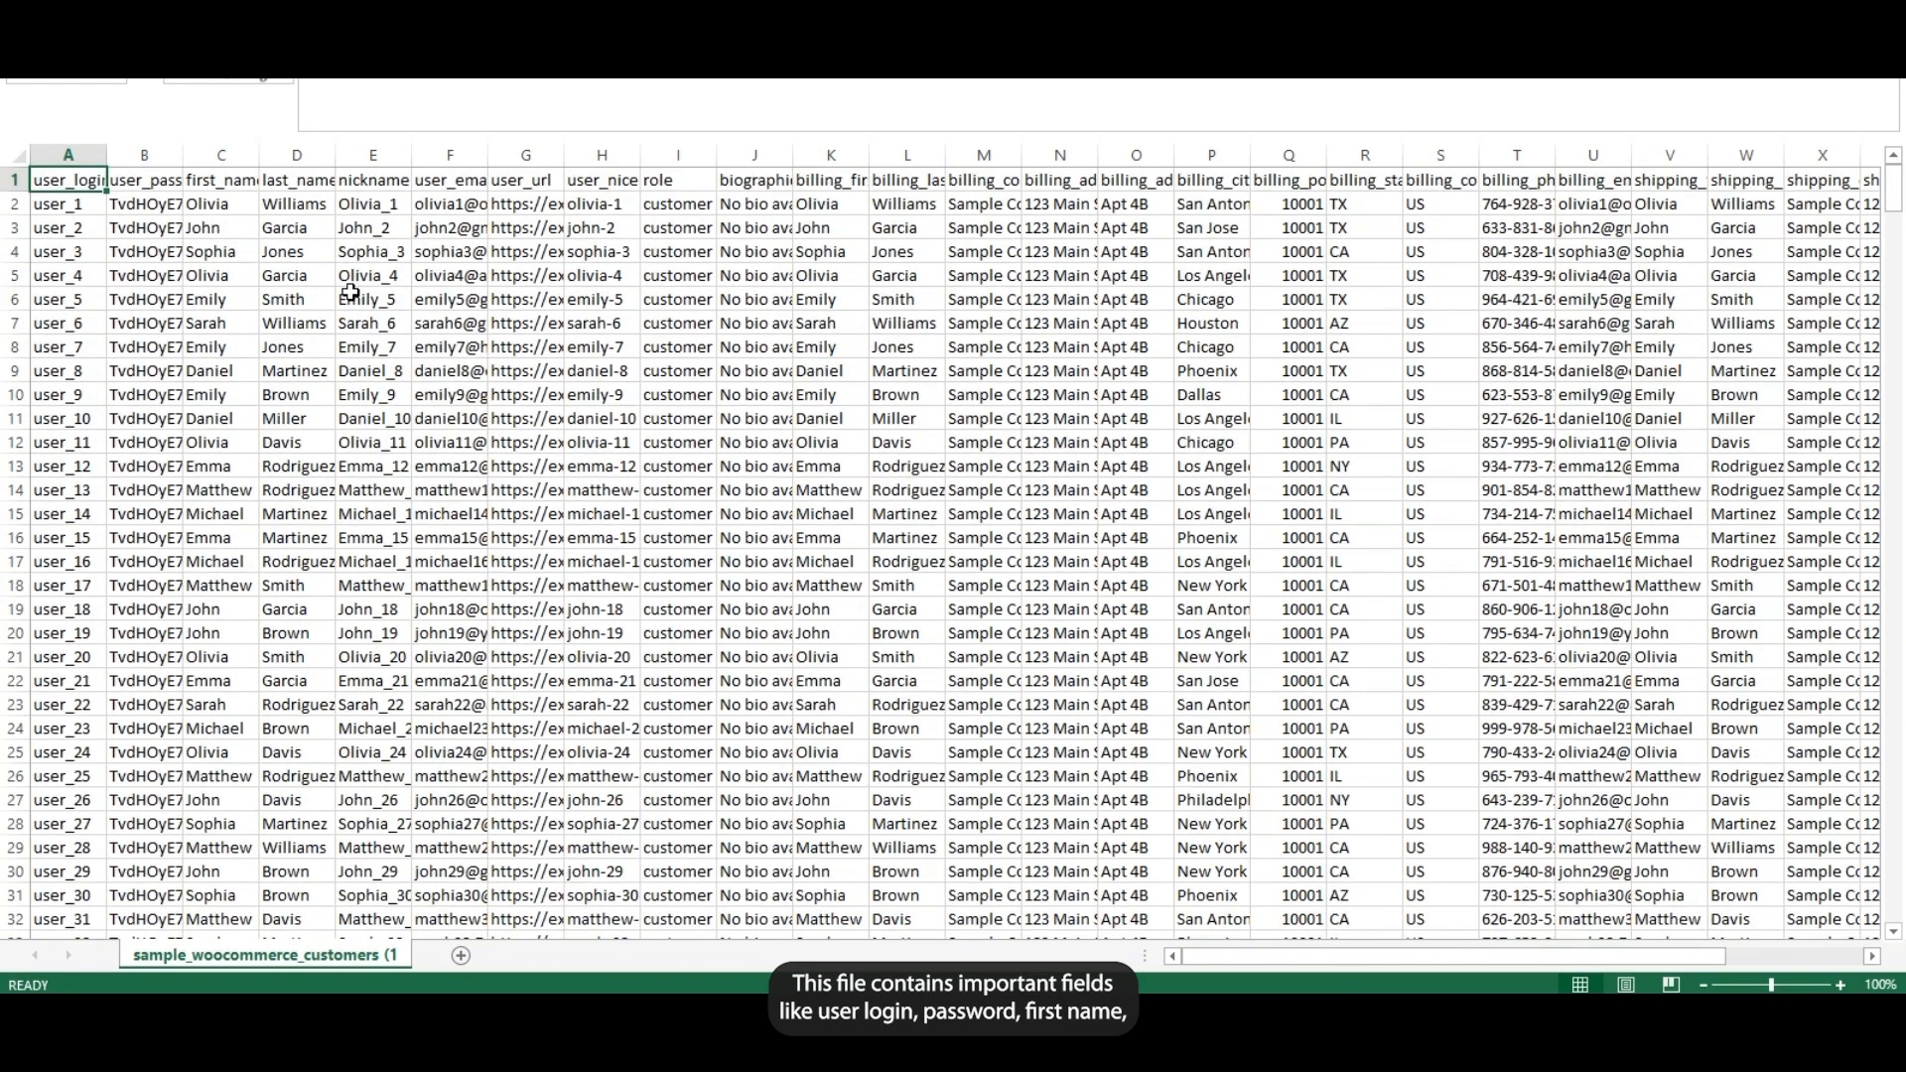
pyautogui.click(168, 206)
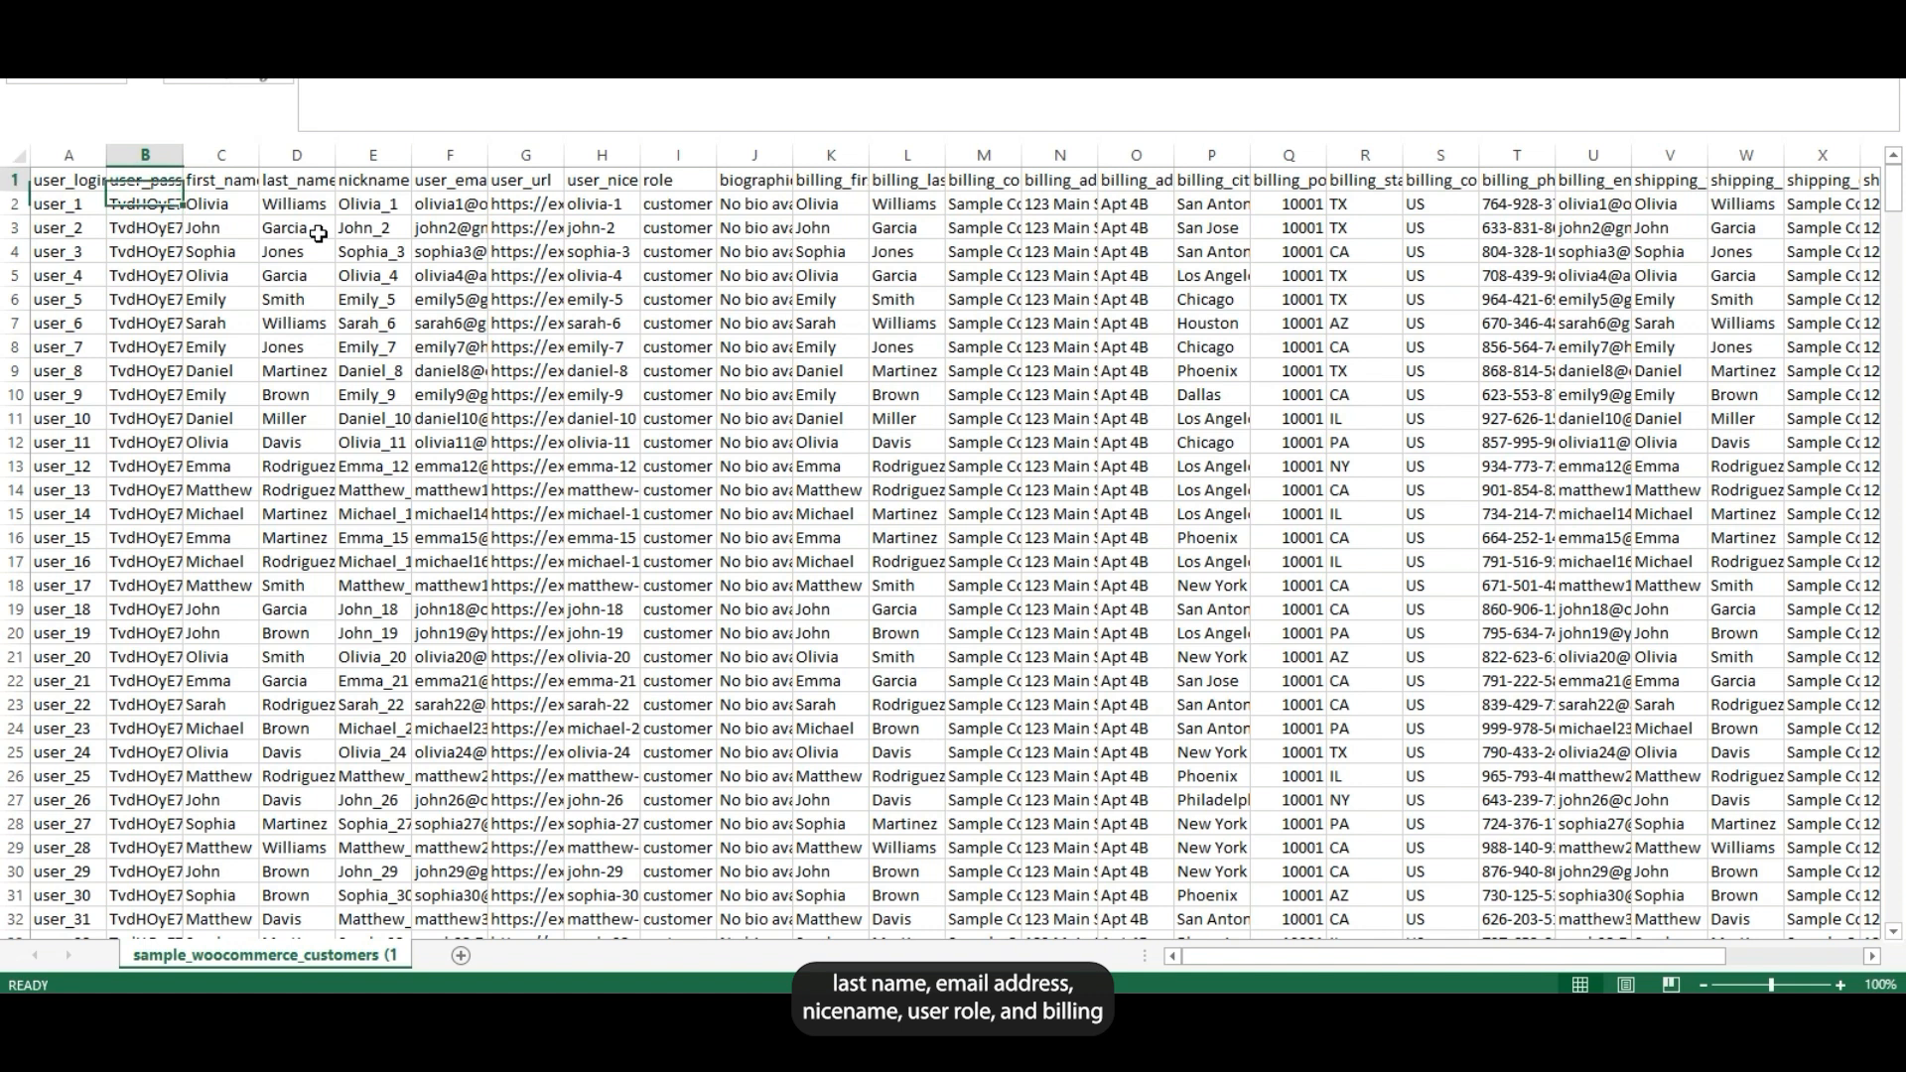
pyautogui.press('Up')
pyautogui.press('Right')
pyautogui.press('Right')
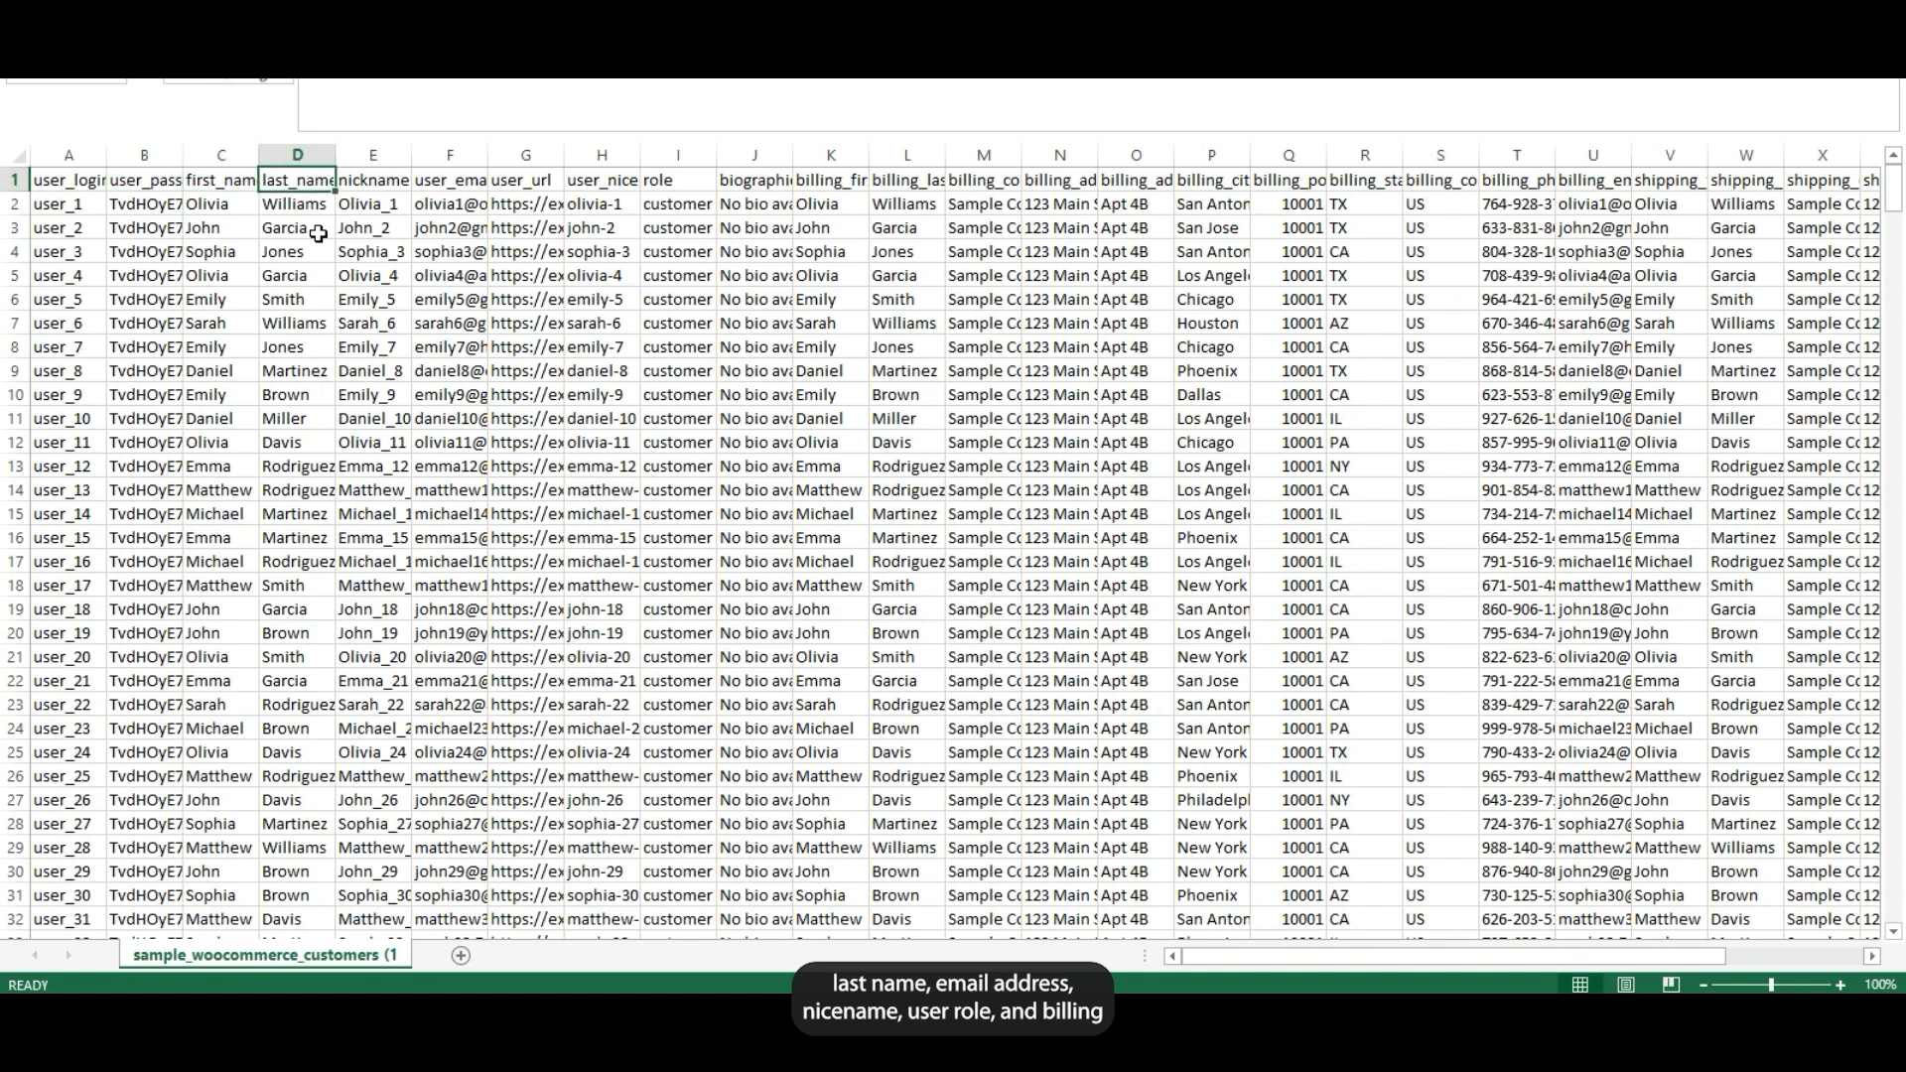
pyautogui.press('Right')
pyautogui.press('Right')
pyautogui.press('Right')
pyautogui.press('Right')
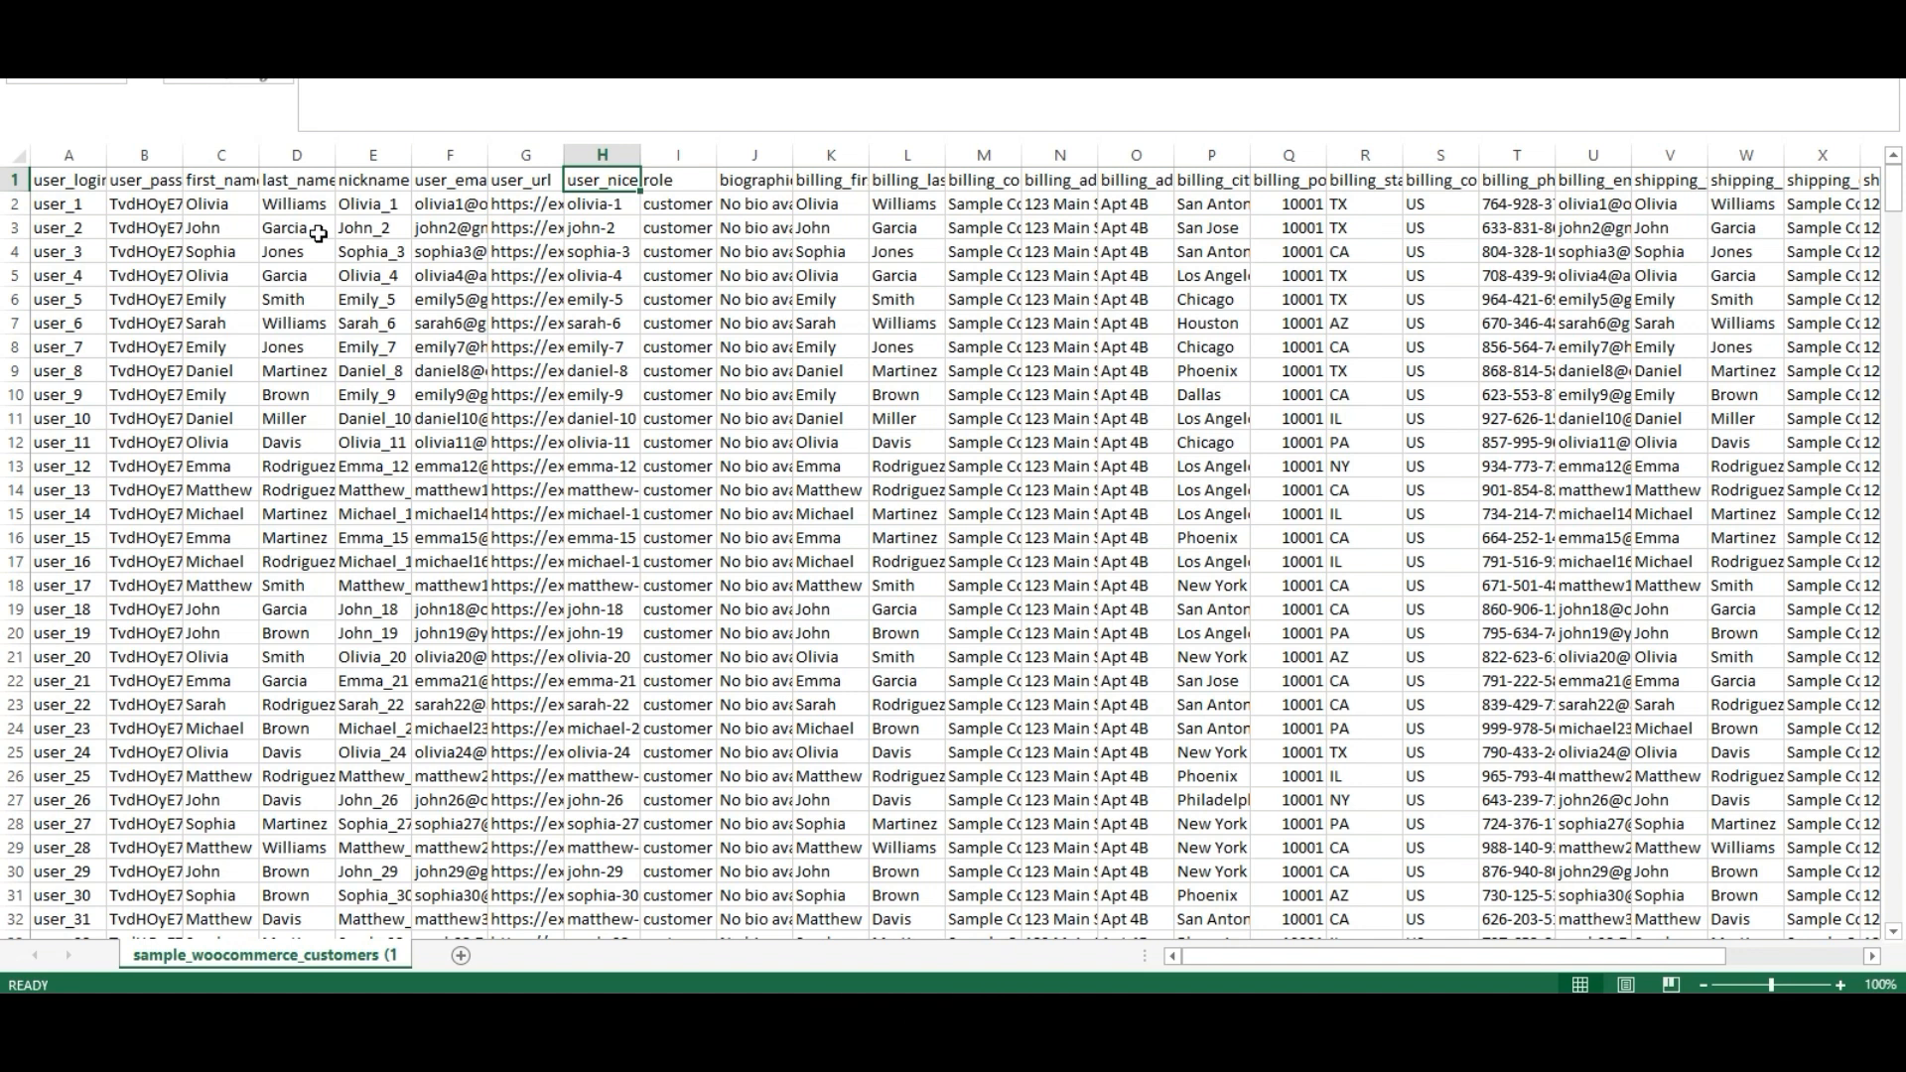
pyautogui.press('Right')
pyautogui.press('Down')
pyautogui.press('Up')
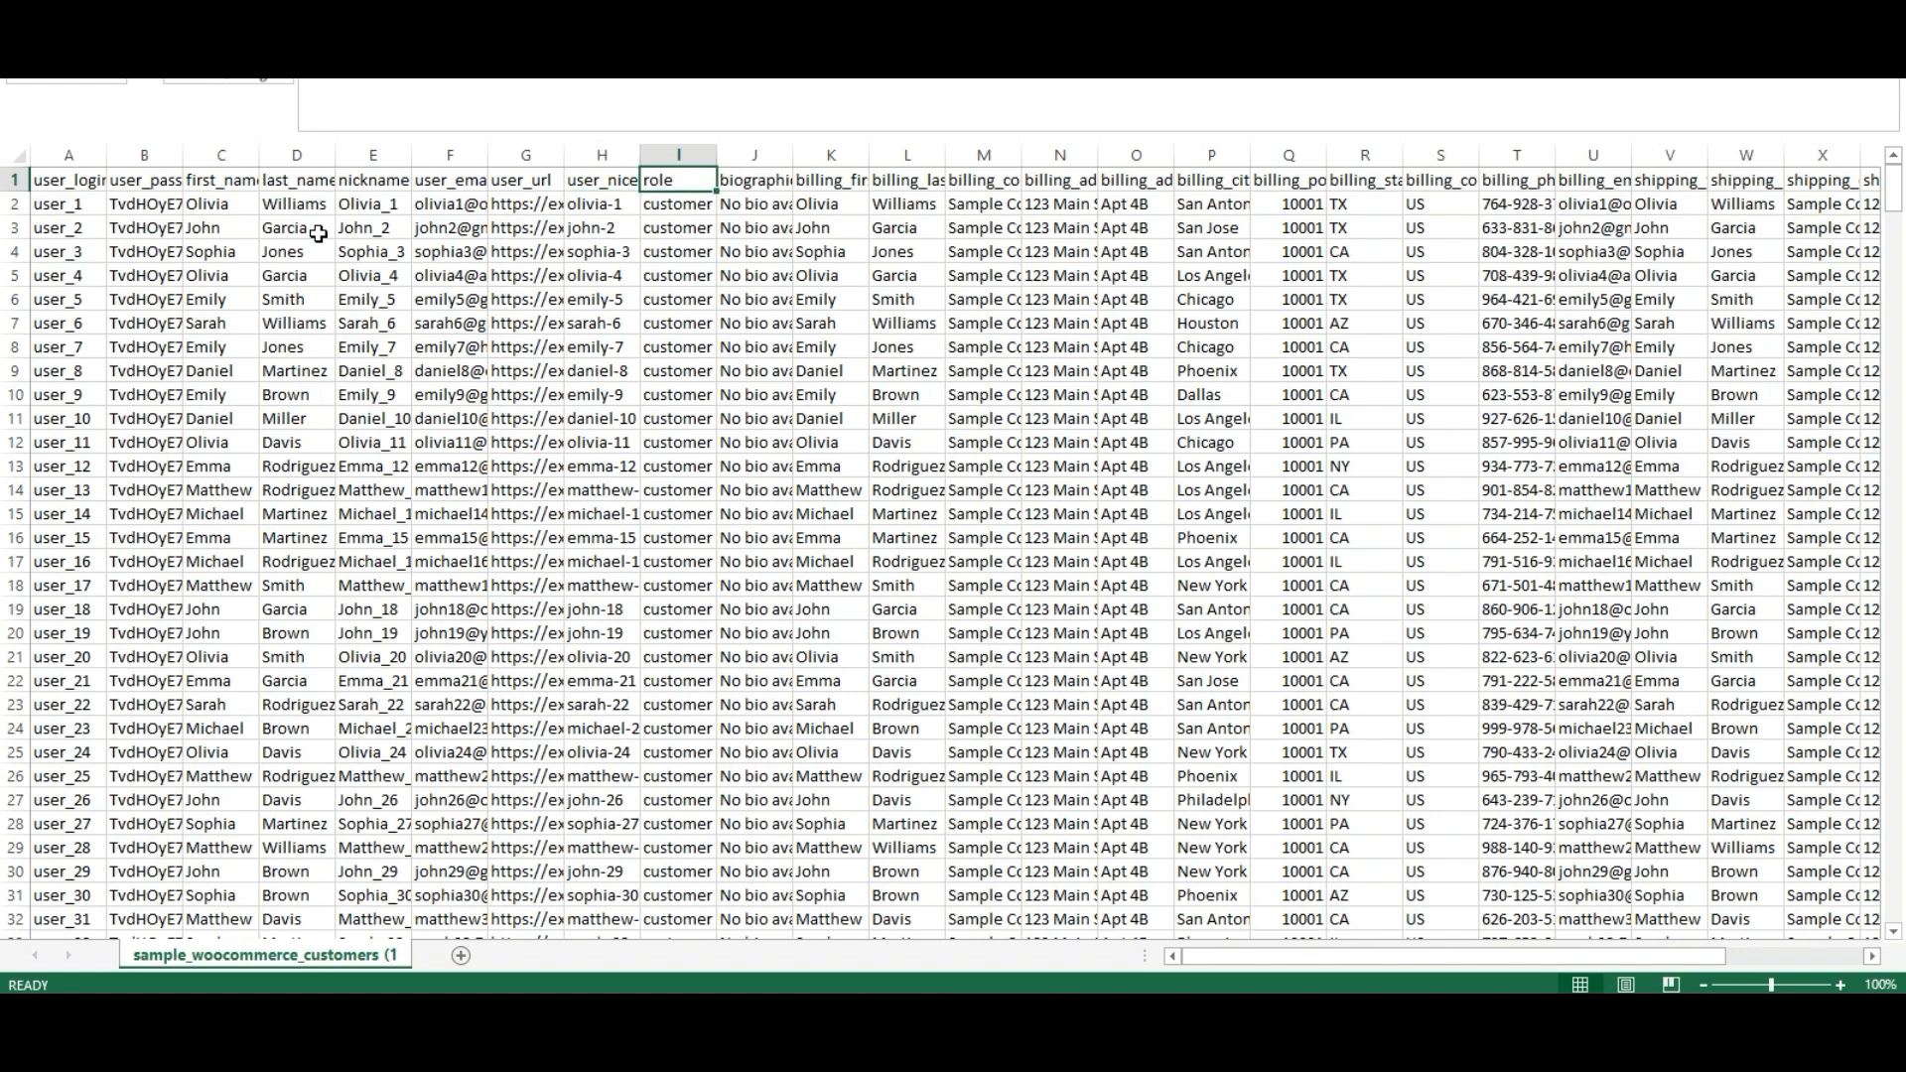
pyautogui.press('Right')
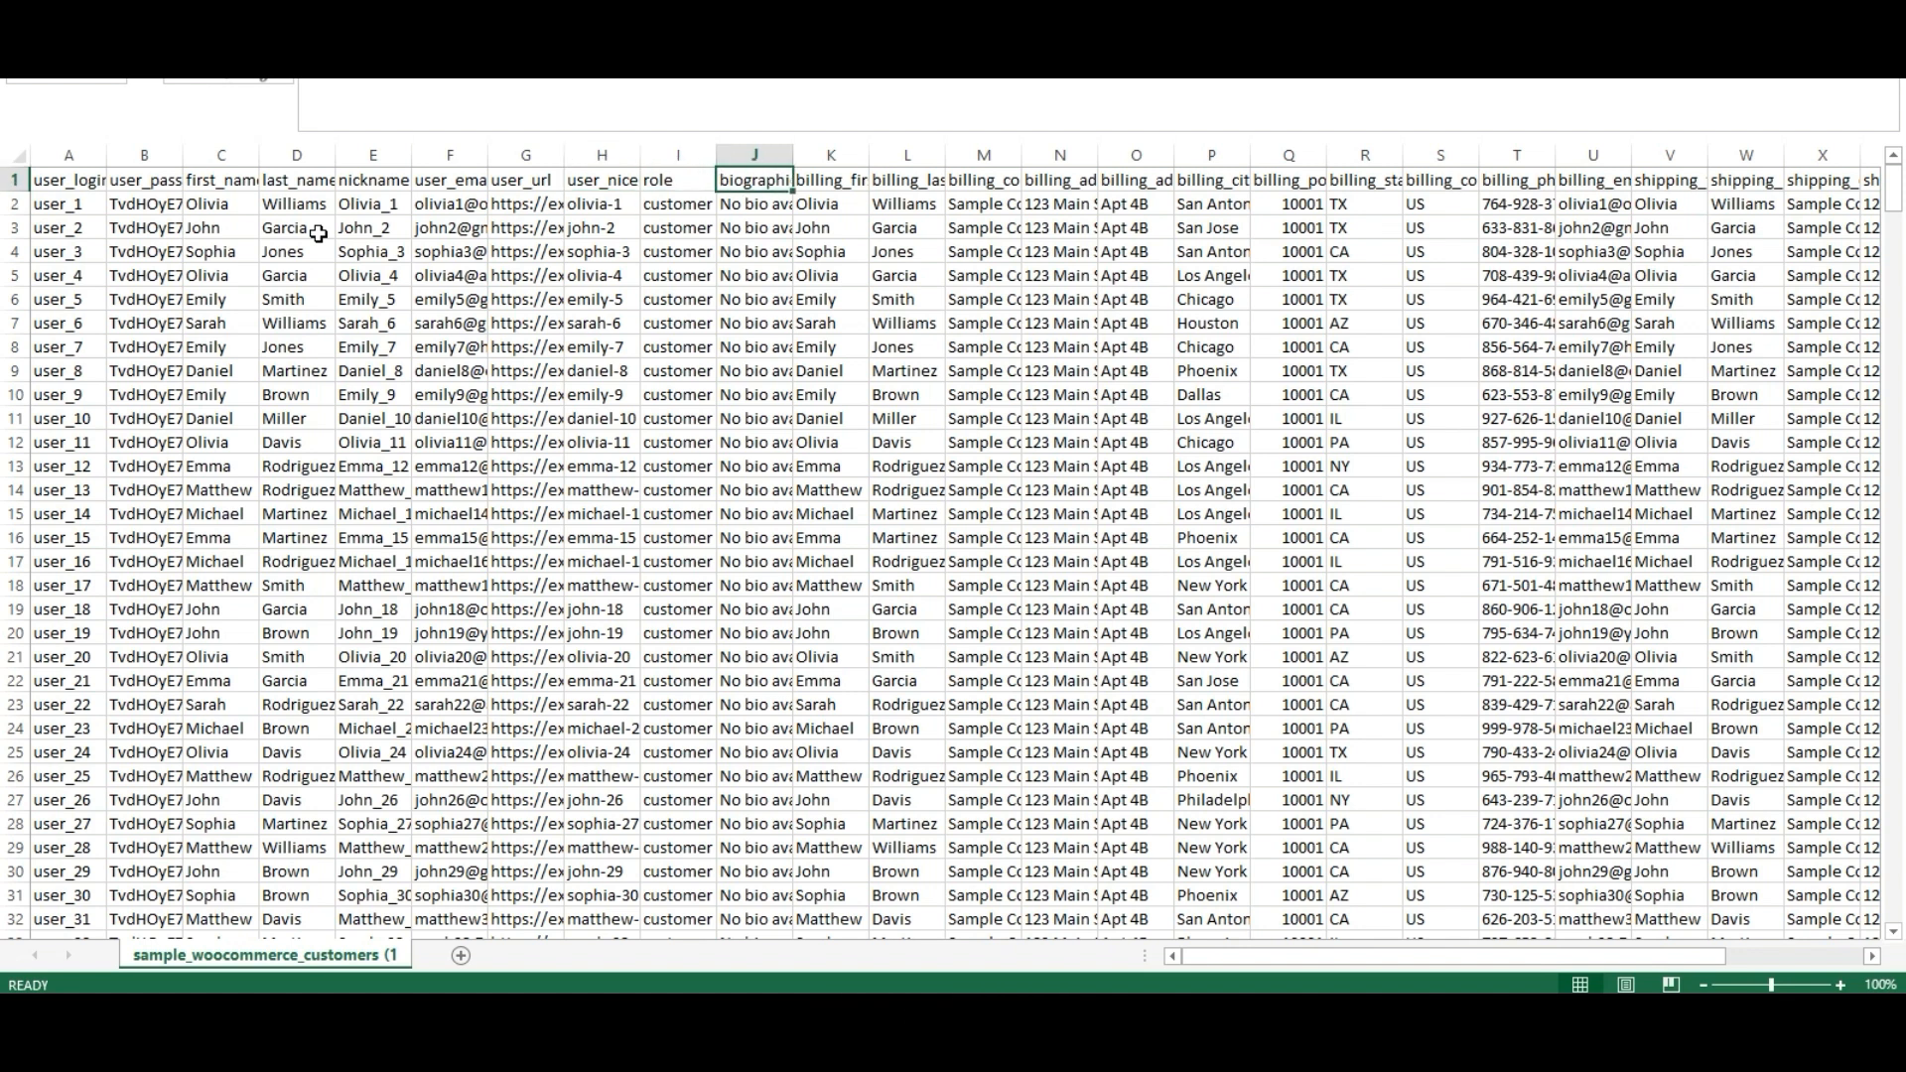
# Examine the billing and shipping column headers across the header row, up to column AD
pyautogui.press('Right')
pyautogui.press('Right')
pyautogui.press('Right')
pyautogui.press('Right')
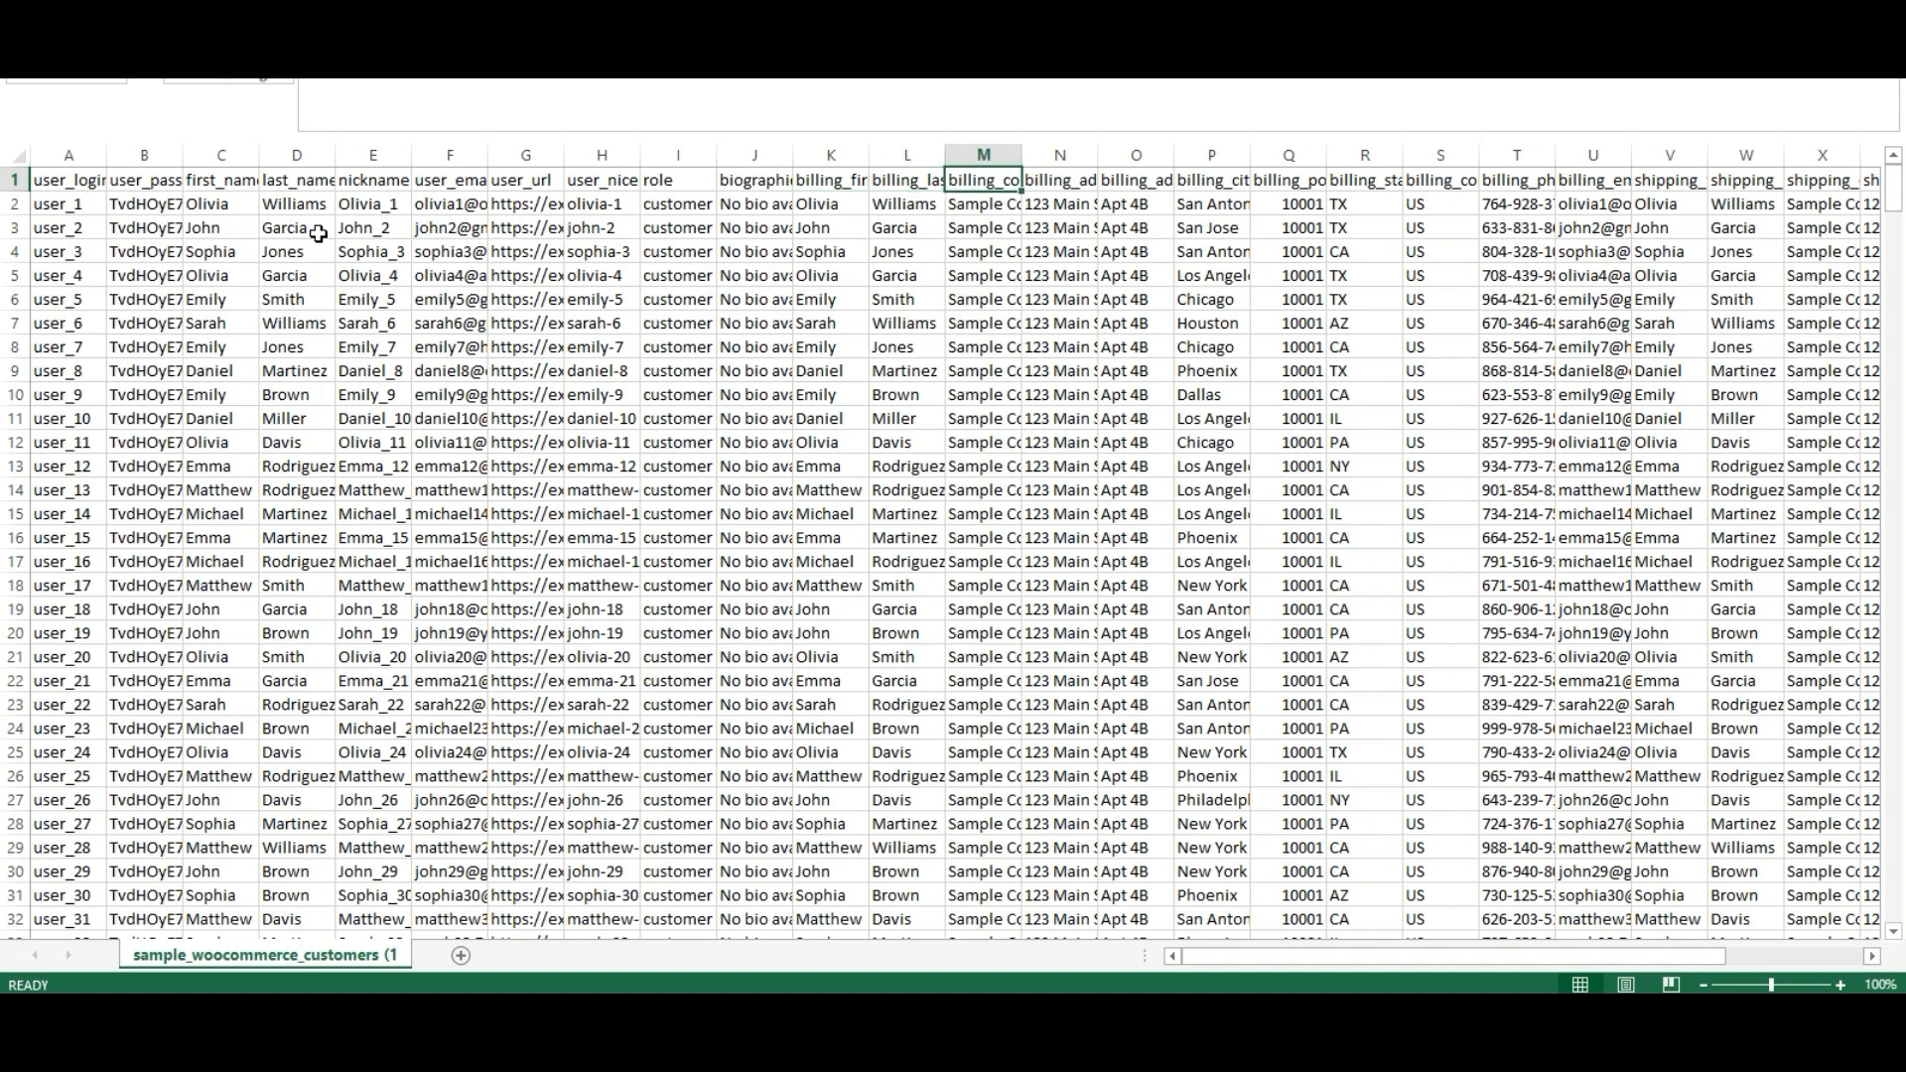
pyautogui.press('Right')
pyautogui.press('Right')
pyautogui.press('Right')
pyautogui.press('Right')
pyautogui.press('Right')
pyautogui.press('Right')
pyautogui.press('Right')
pyautogui.press('Right')
pyautogui.press('Right')
pyautogui.press('Right')
pyautogui.press('Right')
pyautogui.press('Right')
pyautogui.press('Right')
pyautogui.press('Right')
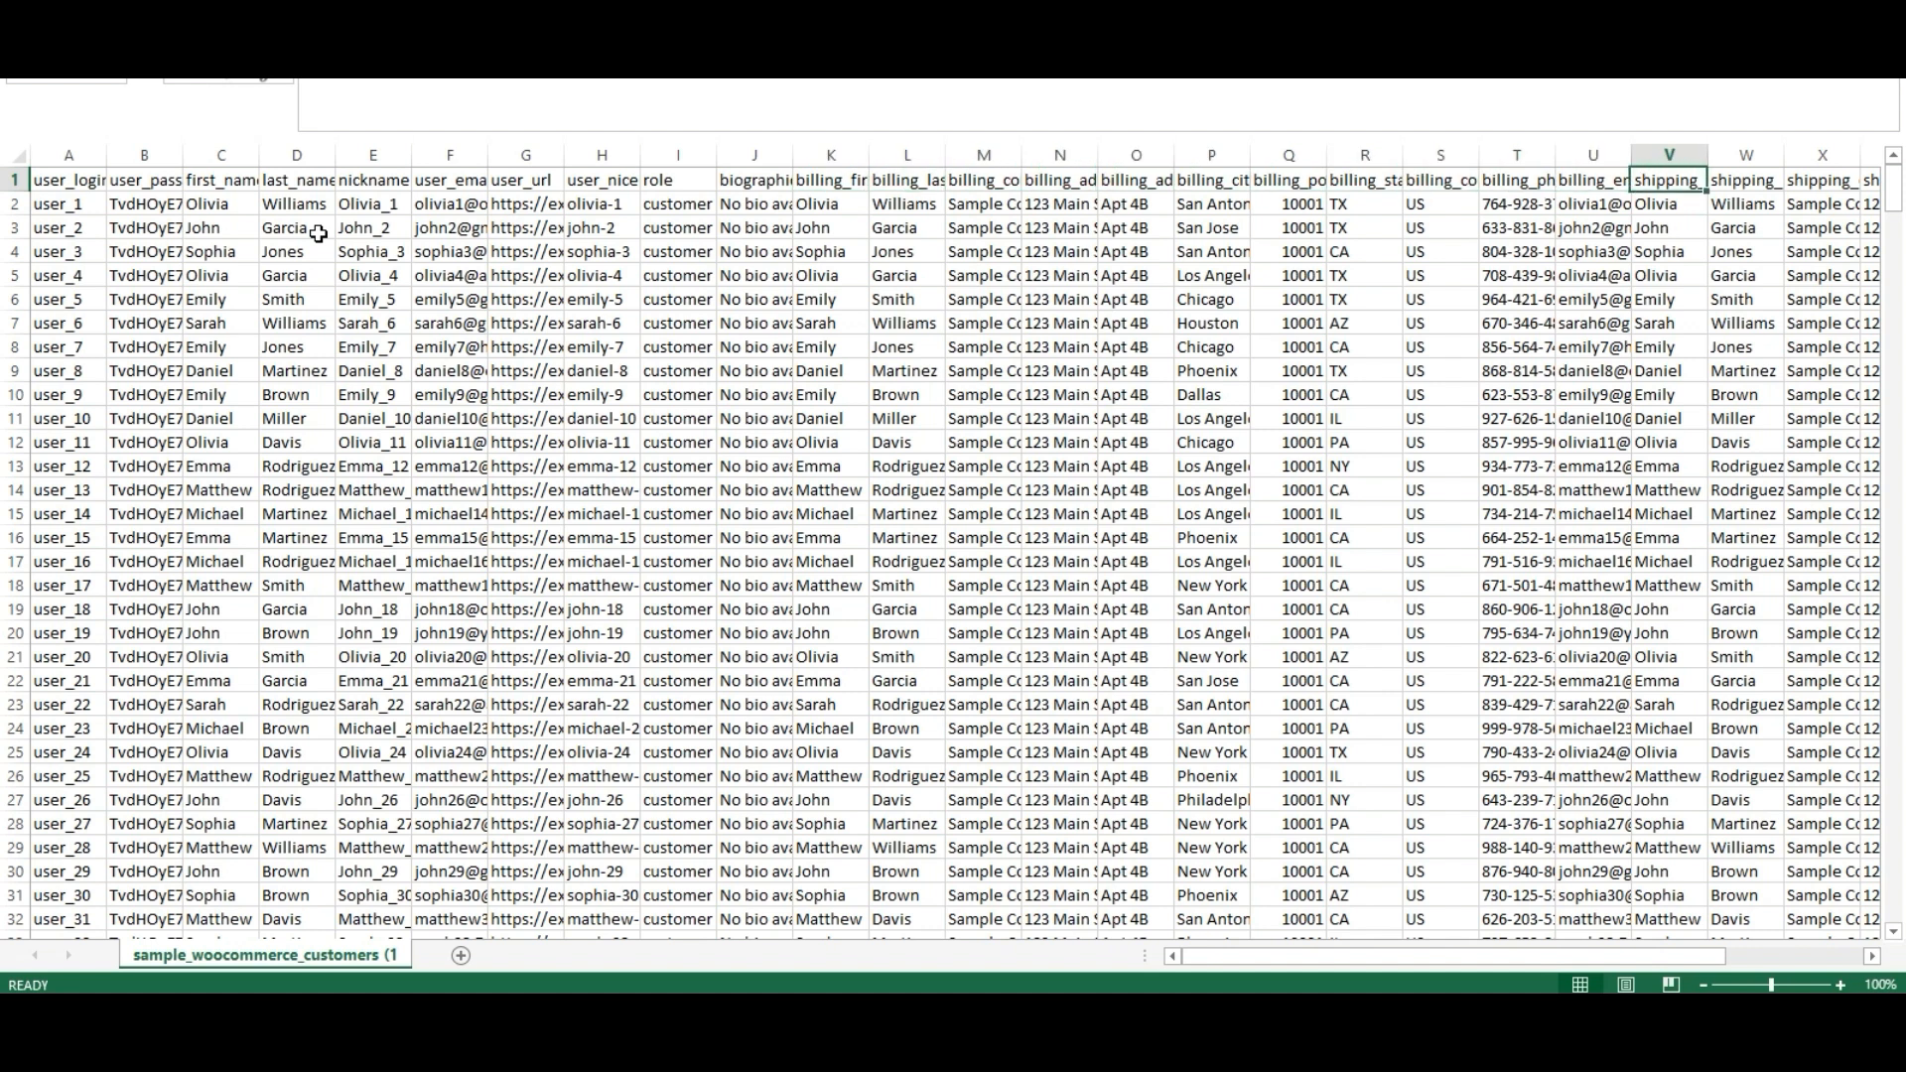
pyautogui.press('Right')
pyautogui.press('Right')
pyautogui.press('Right')
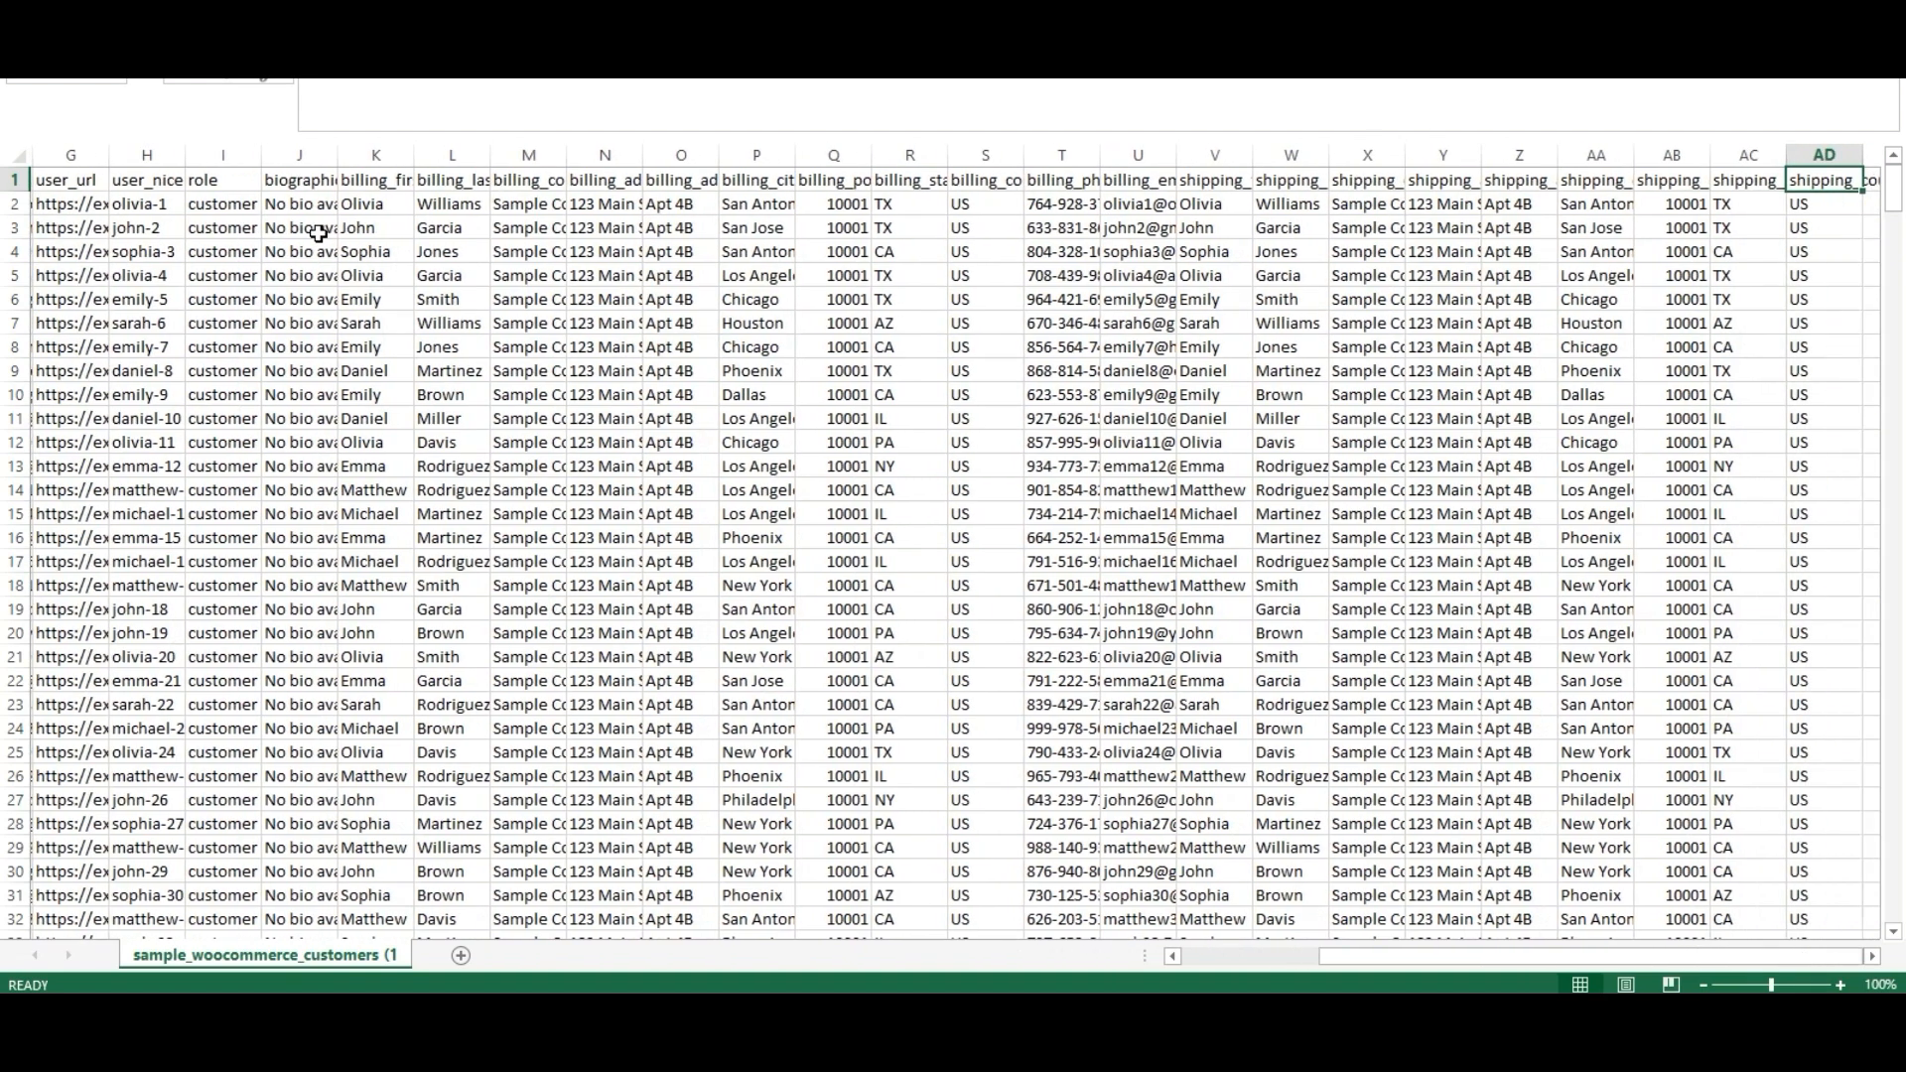
# Look through the customer records from the start of the sheet down to the last row and back
pyautogui.hotkey('ctrl', 'Home')
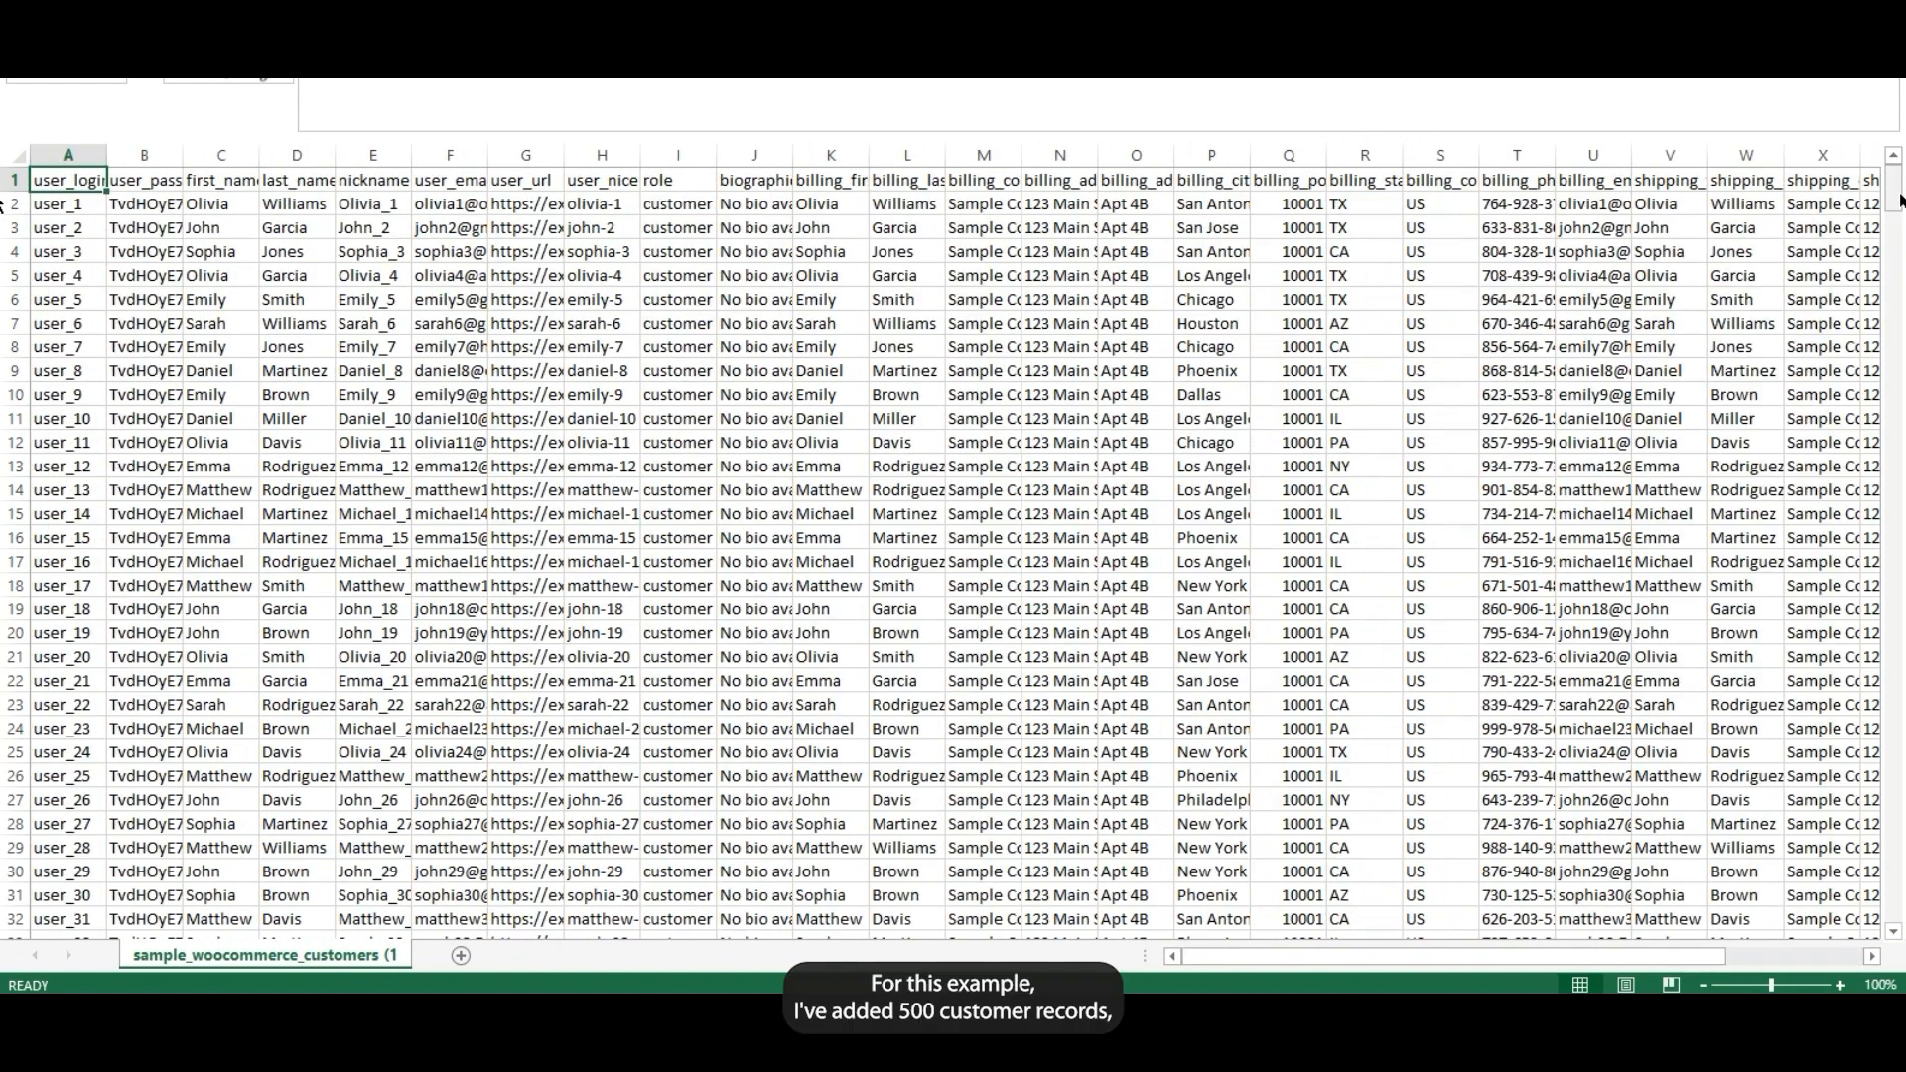
pyautogui.press('pagedown')
pyautogui.moveTo(1895, 240); pyautogui.dragTo(1895, 904)
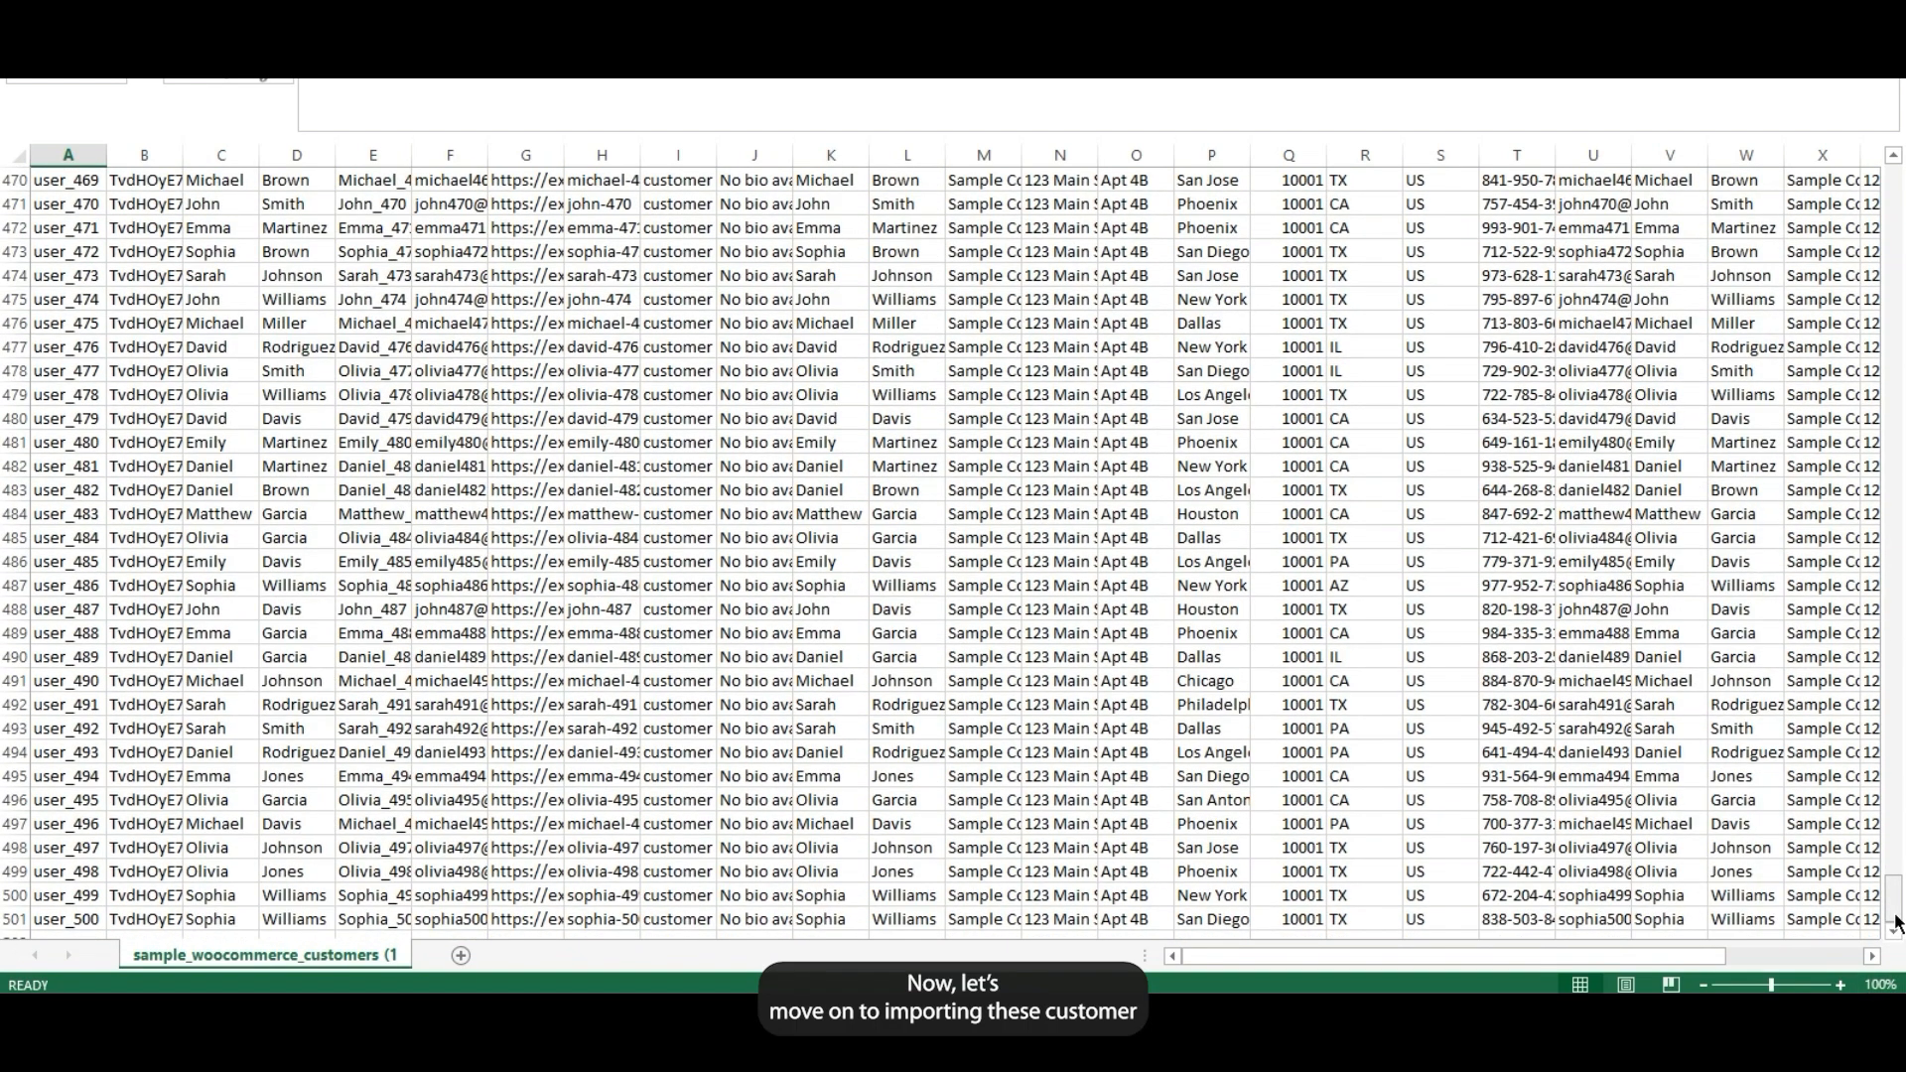
pyautogui.moveTo(1895, 921); pyautogui.dragTo(1895, 179)
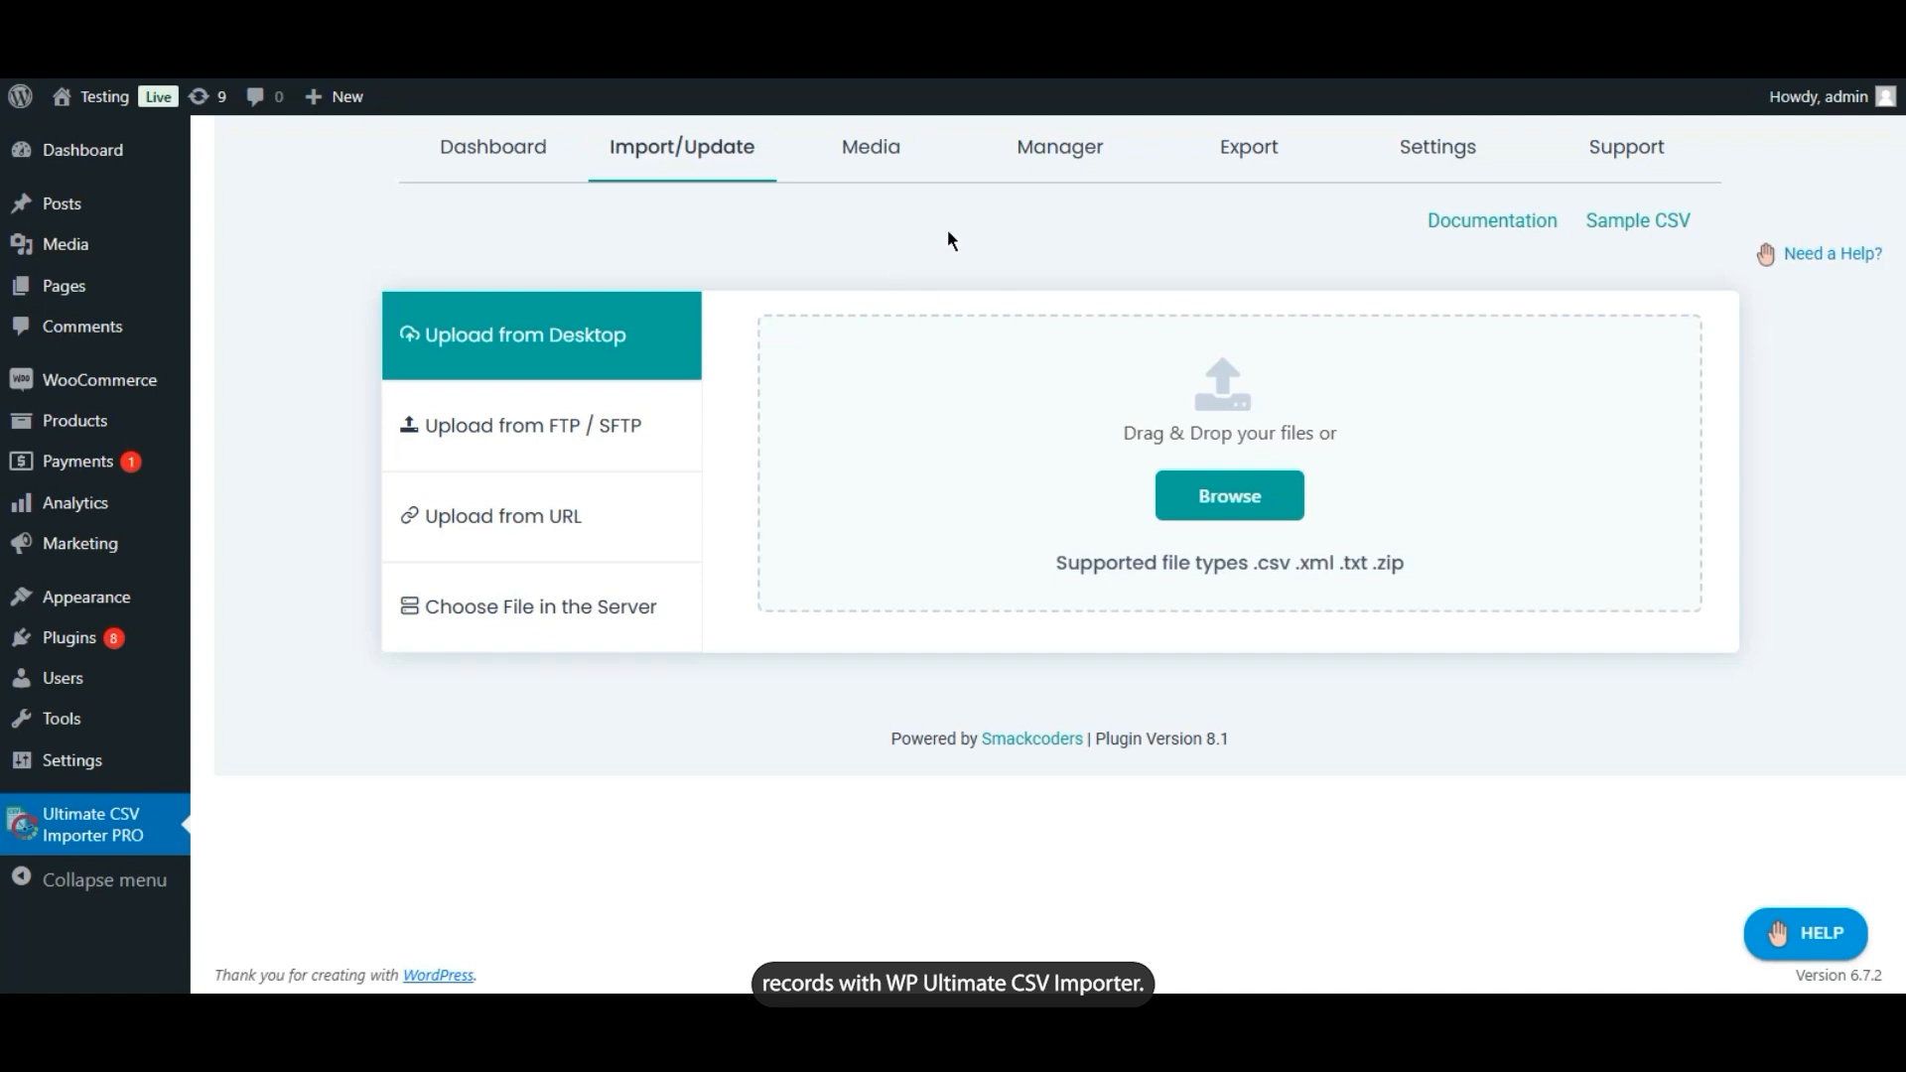
# In Ultimate CSV Importer PRO in WordPress, view the server file, URL and FTP / SFTP upload options
pyautogui.click(619, 618)
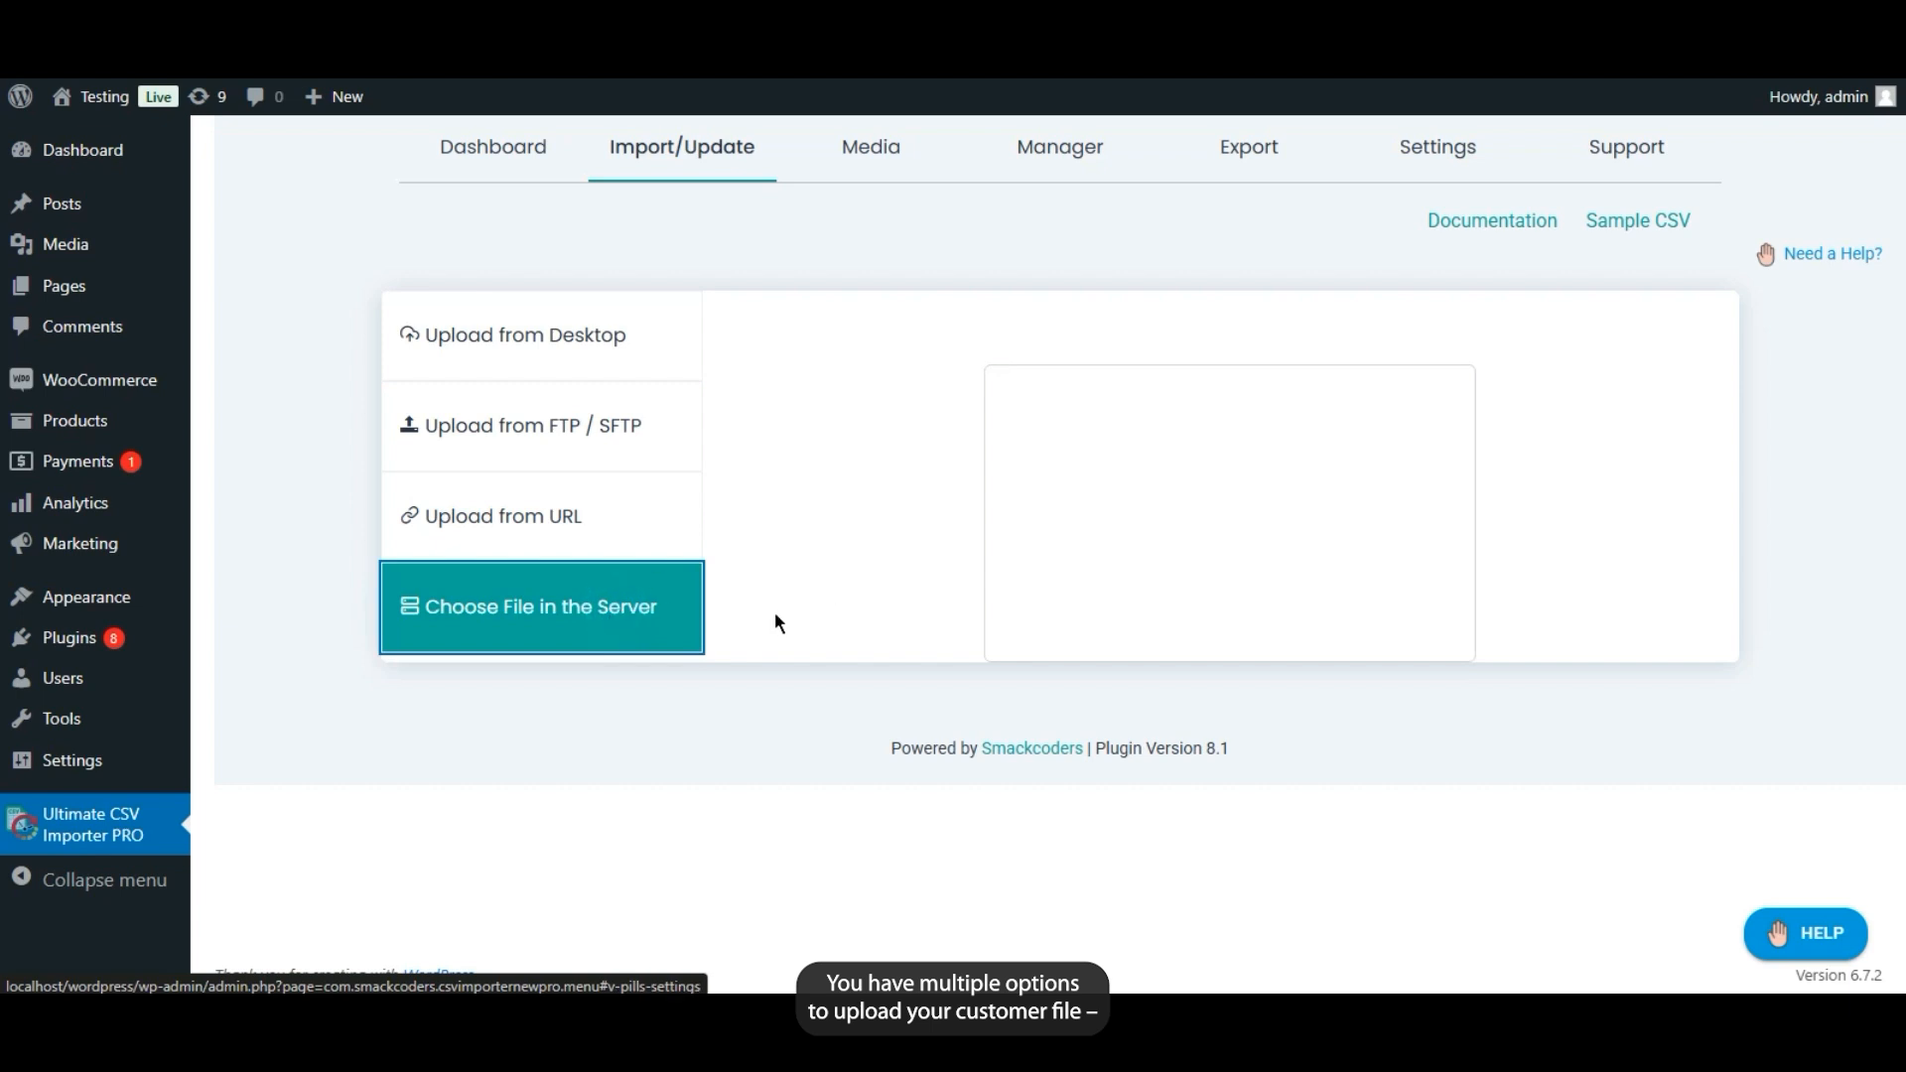
pyautogui.click(576, 525)
pyautogui.click(809, 388)
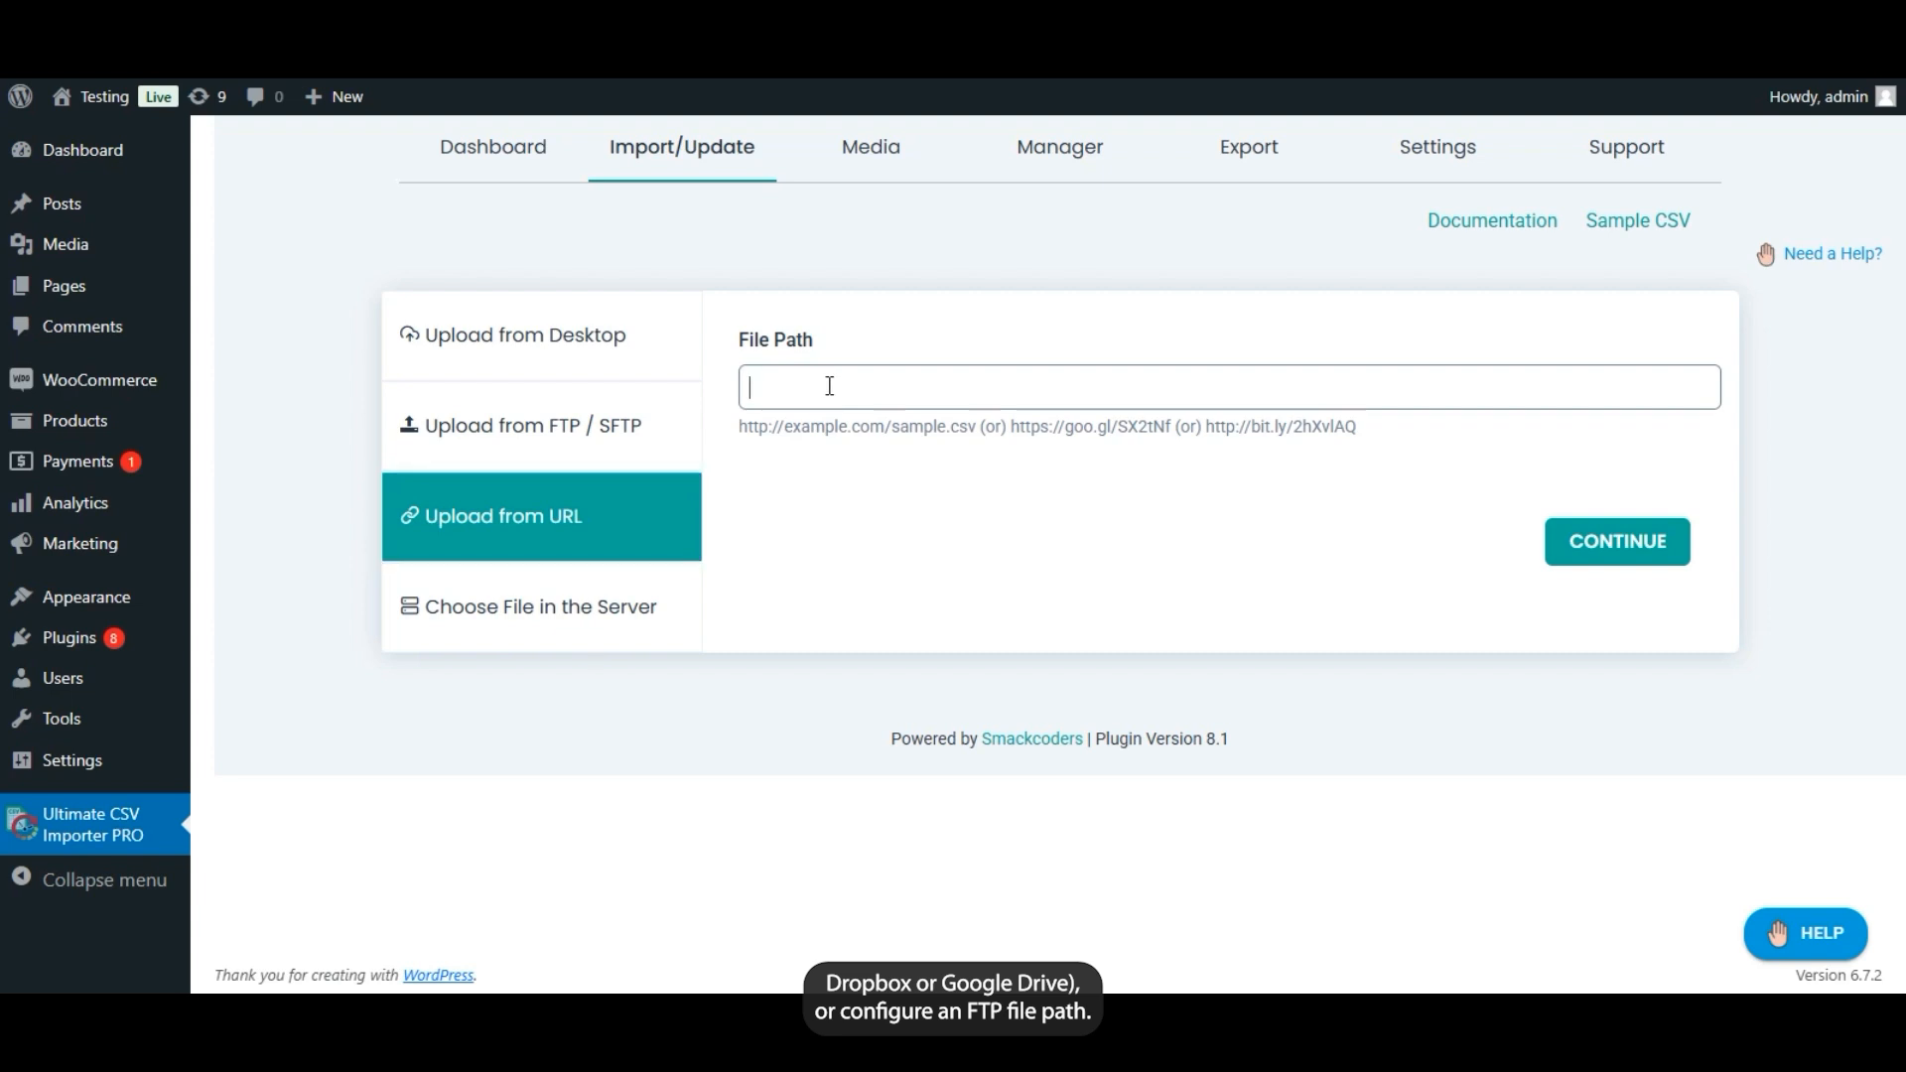
pyautogui.click(842, 473)
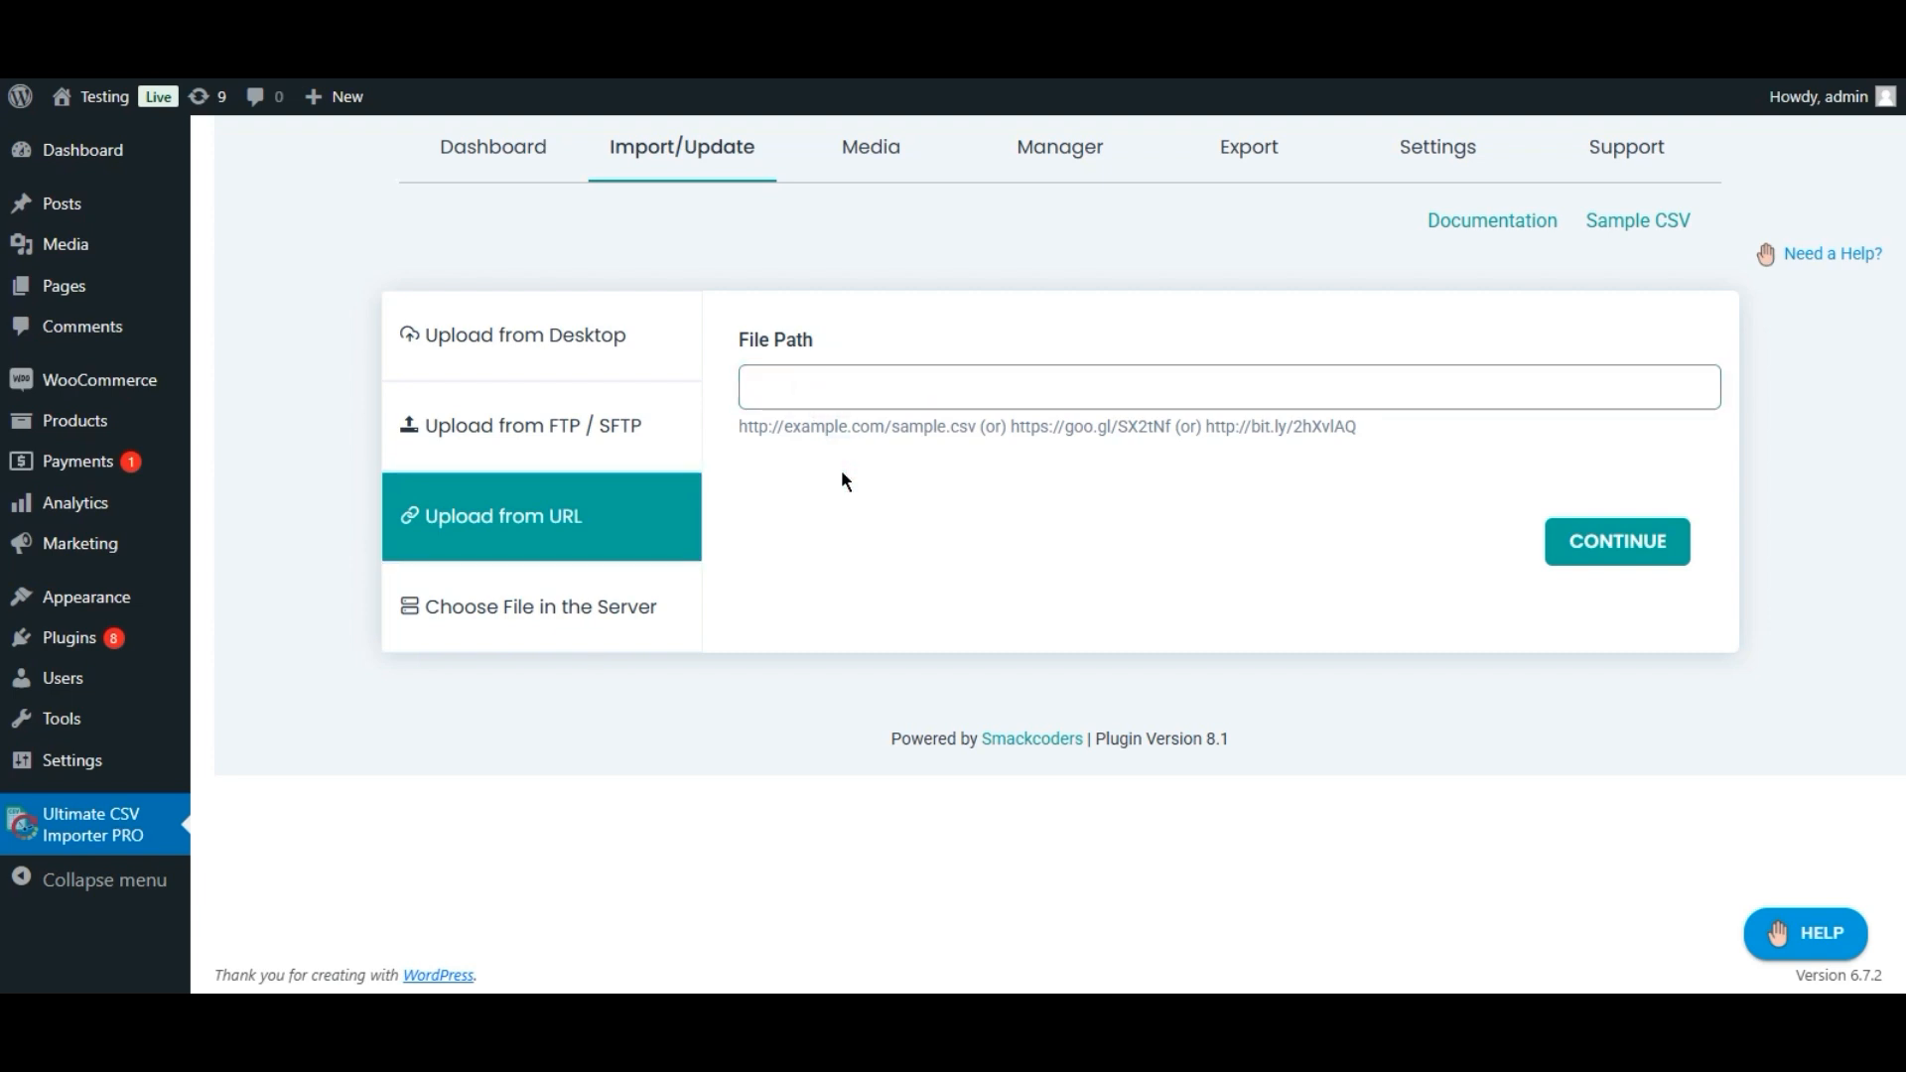
pyautogui.click(628, 449)
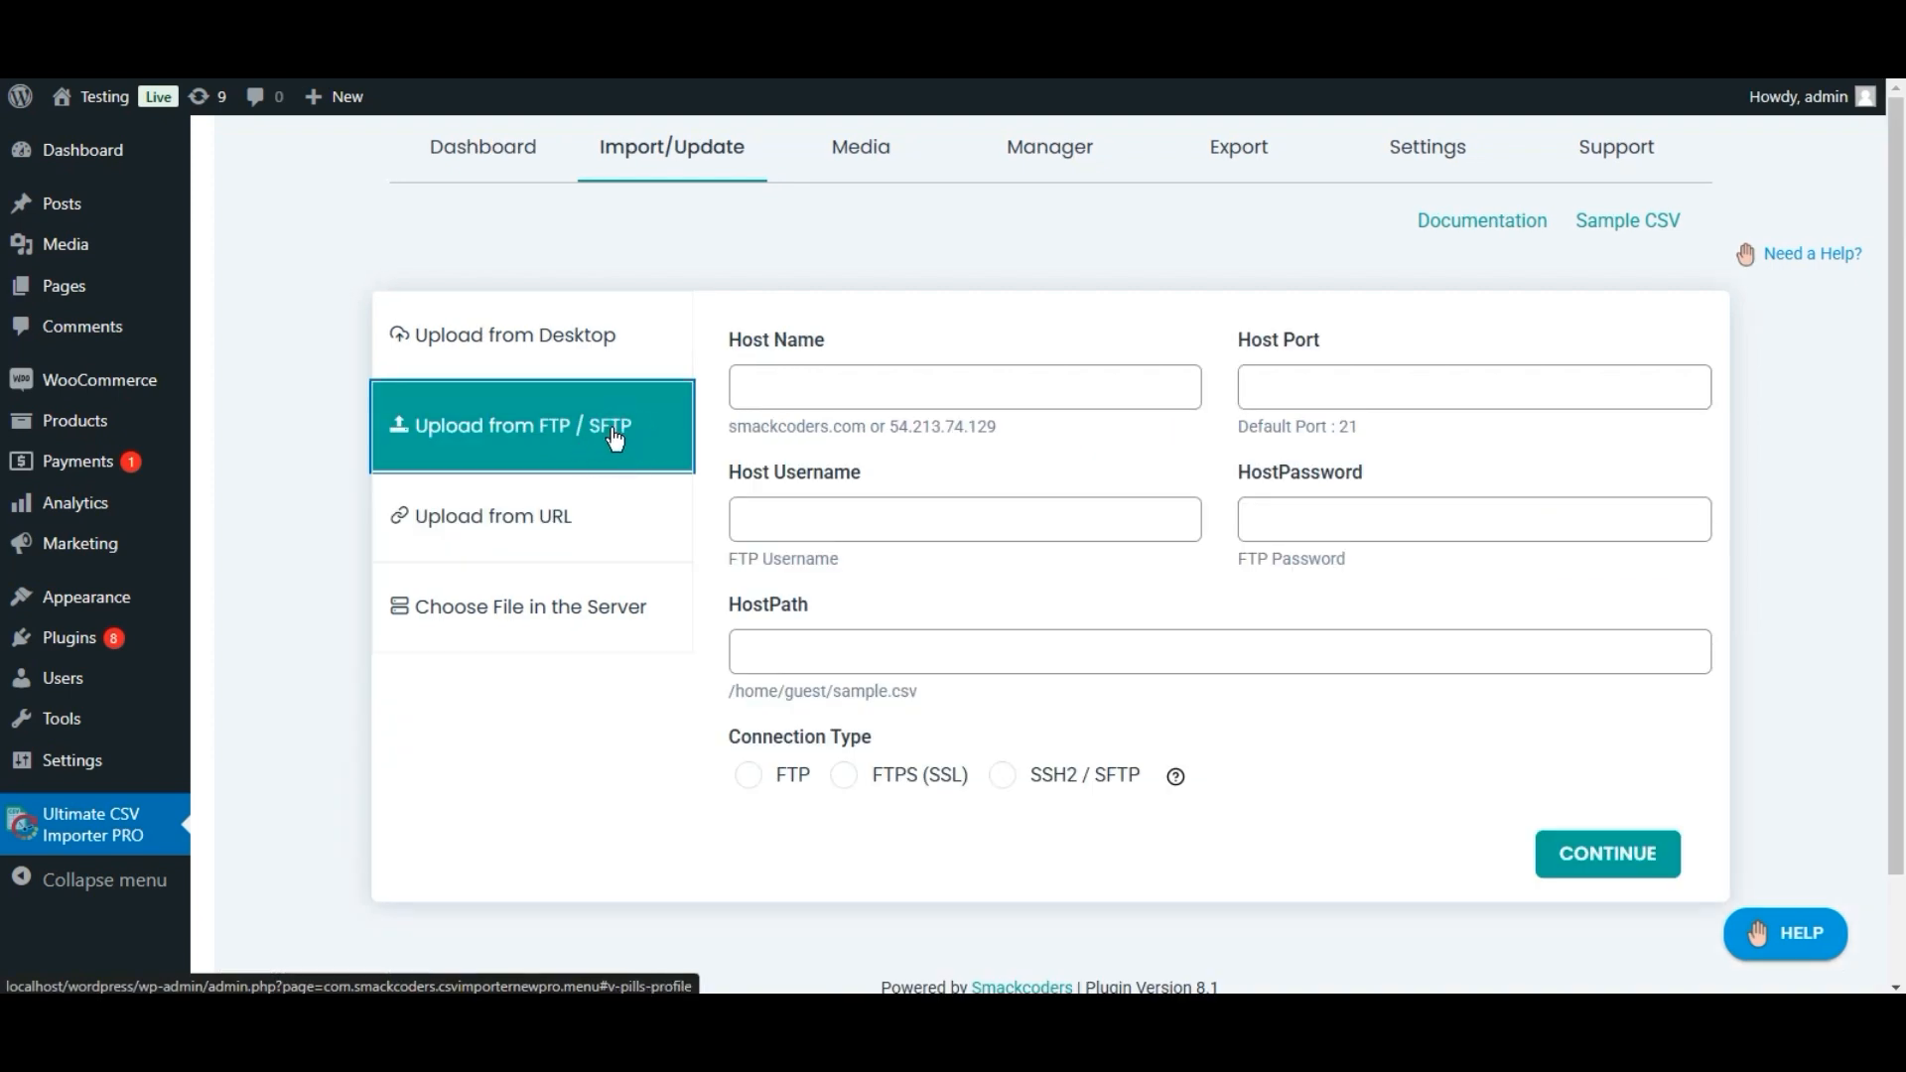
# Upload sample_woocommerce_customers (1) from the desktop's Downloads folder as the import file
pyautogui.click(582, 347)
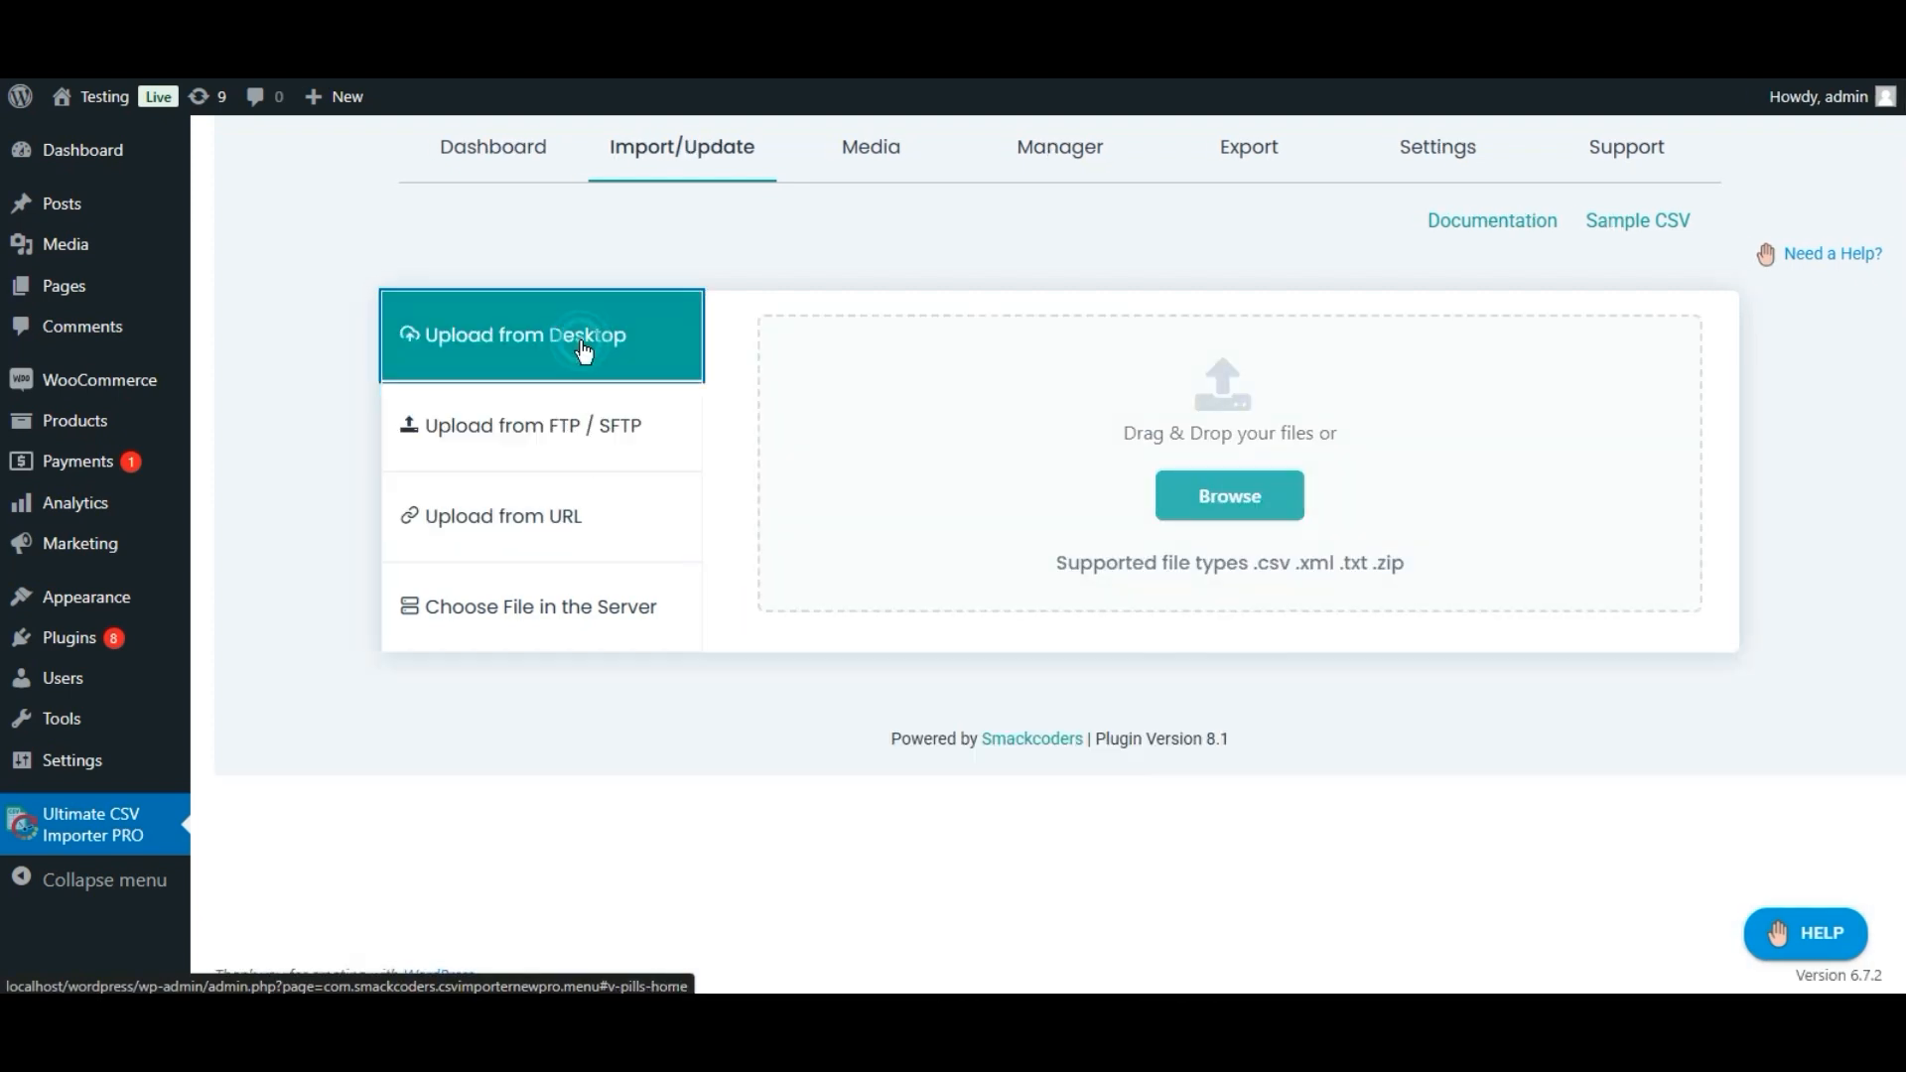
pyautogui.click(1199, 506)
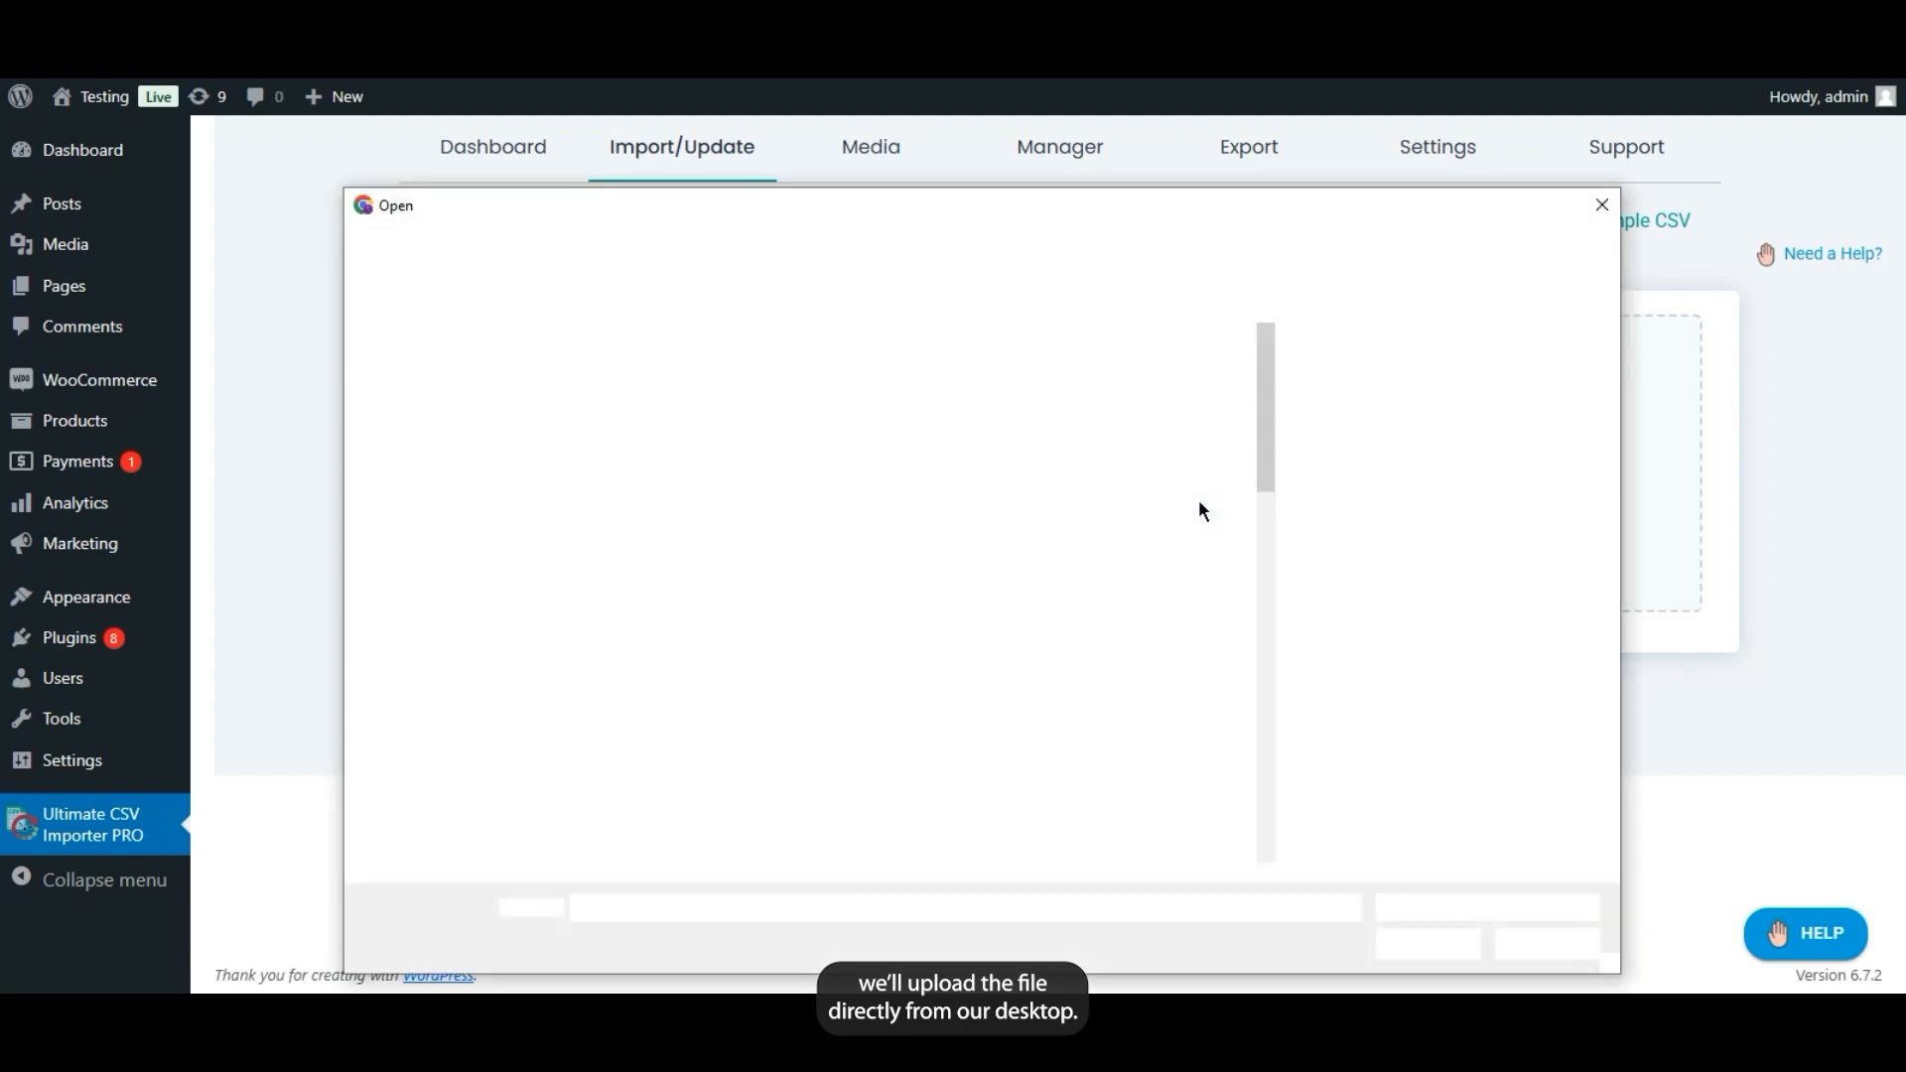
pyautogui.click(522, 490)
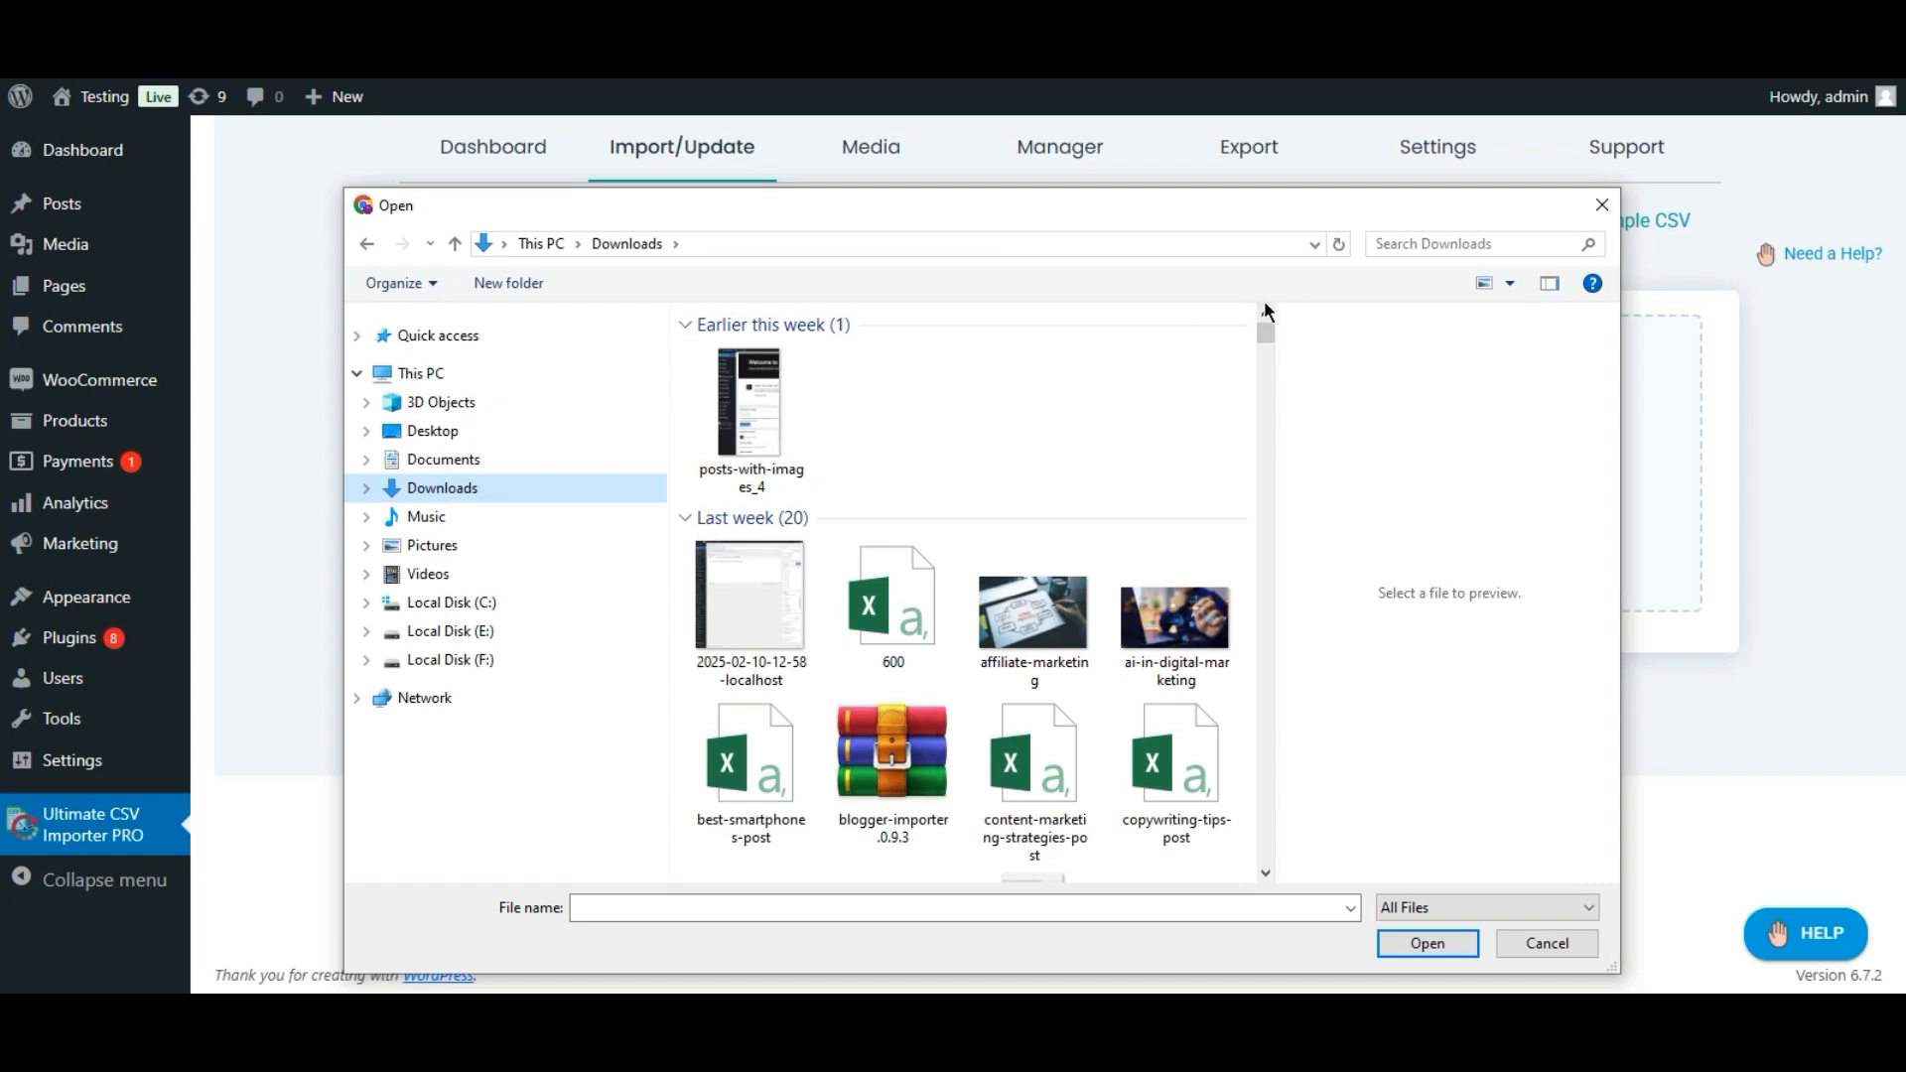
pyautogui.click(793, 431)
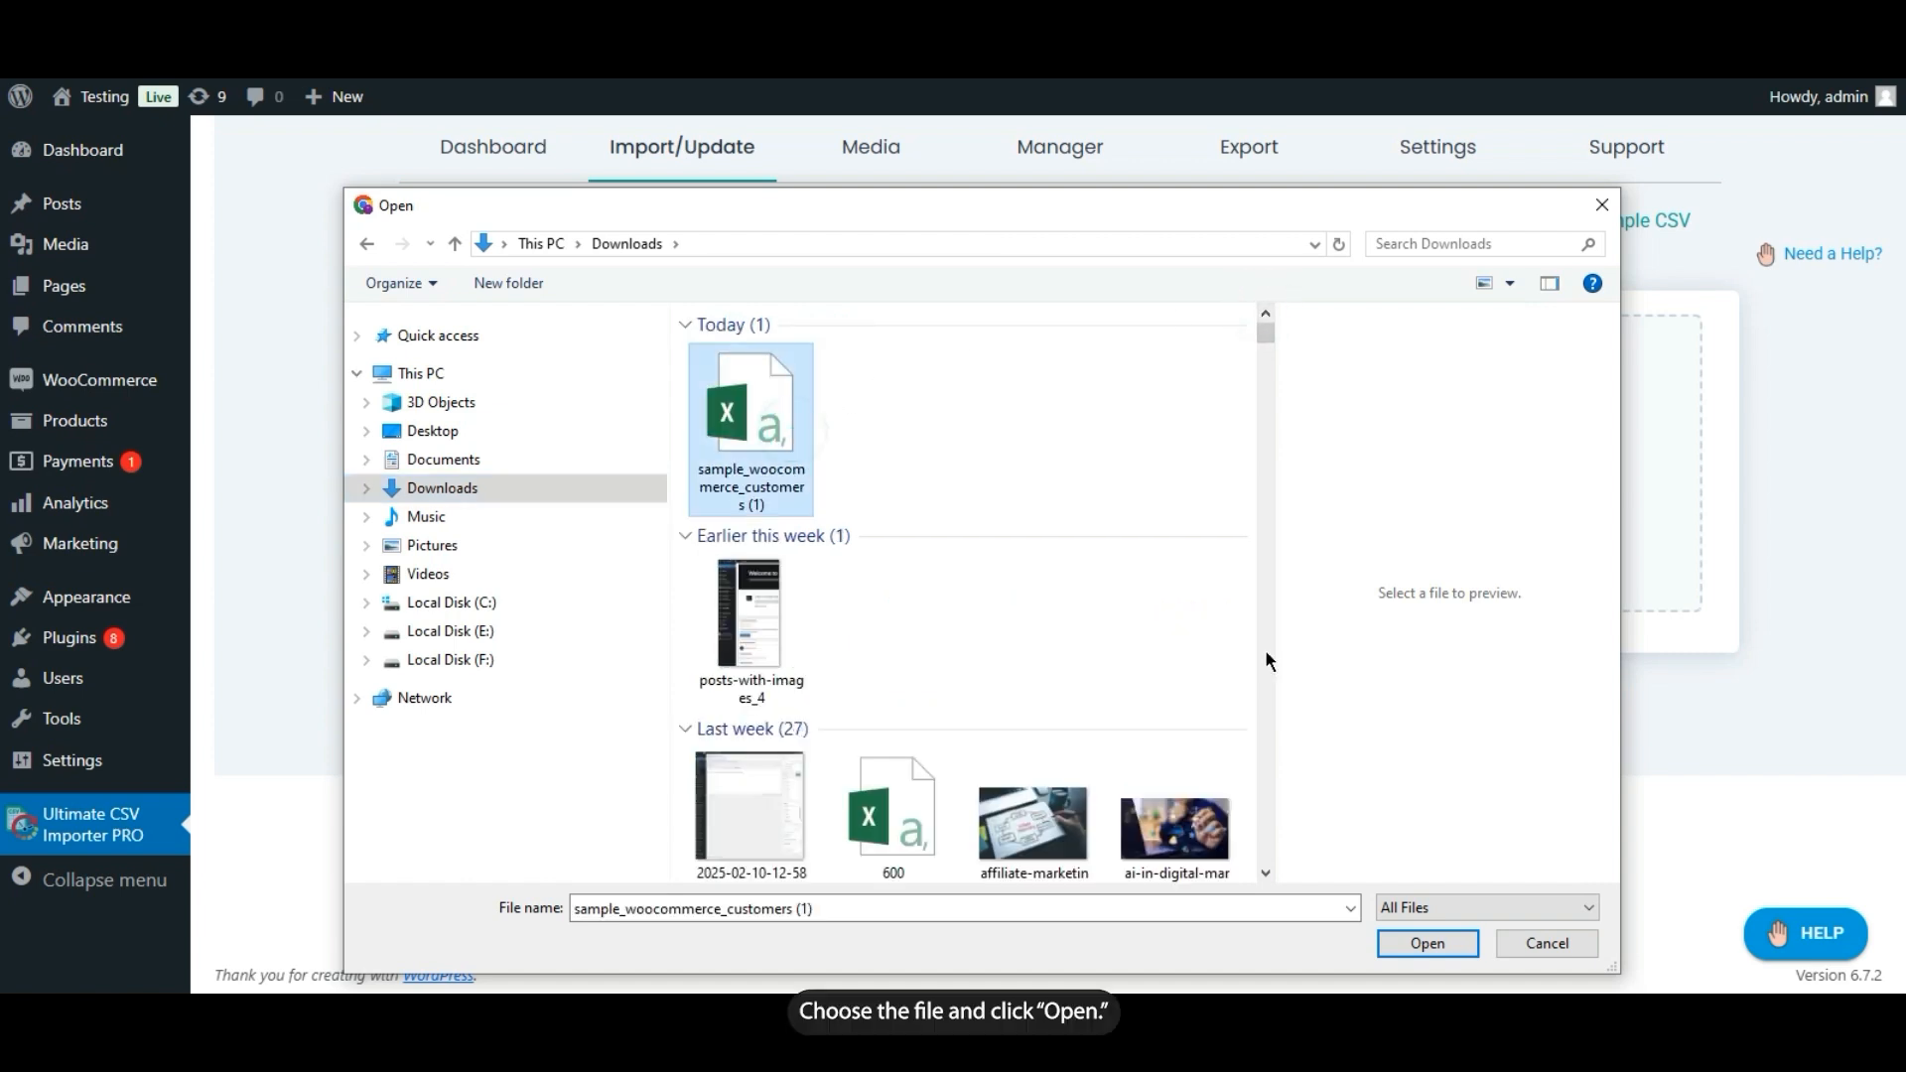
pyautogui.click(1445, 944)
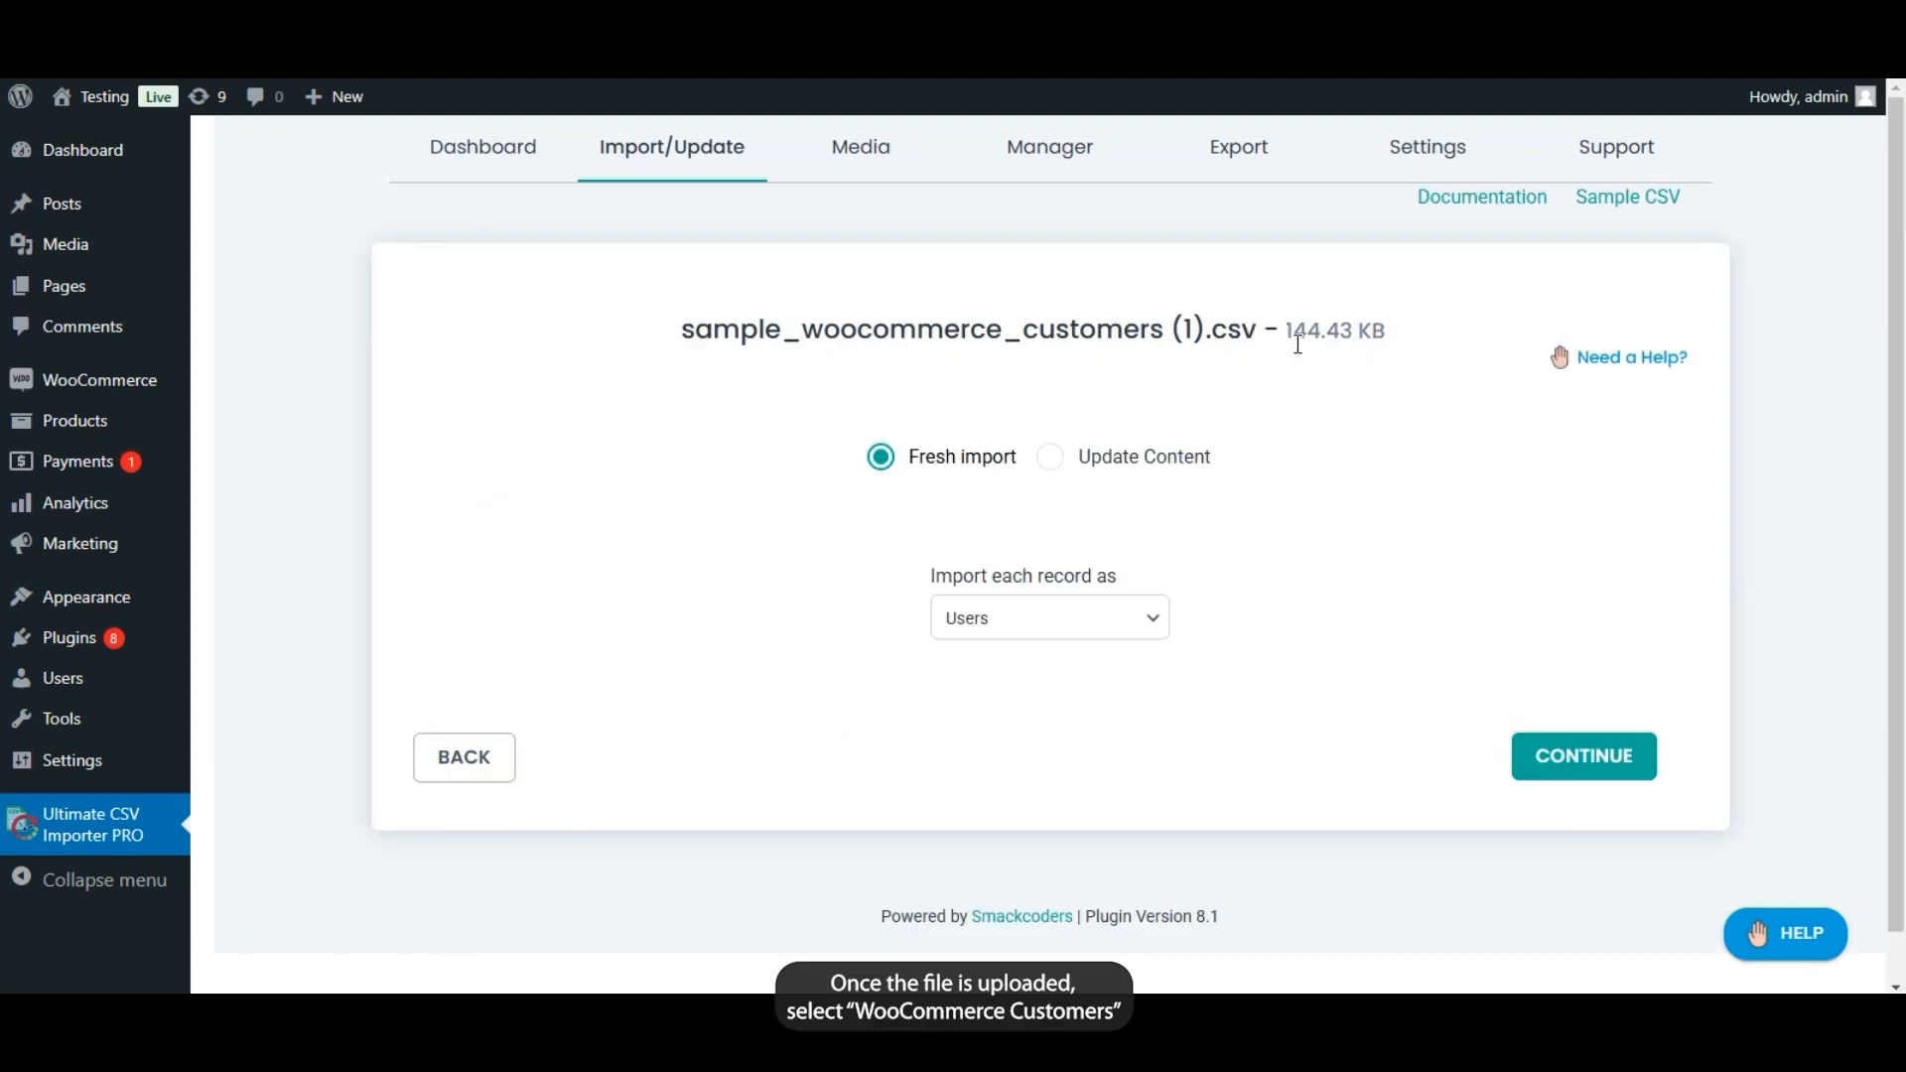
# Set the records to import as WooCommerce Customer and continue to the field mapping
pyautogui.click(1141, 620)
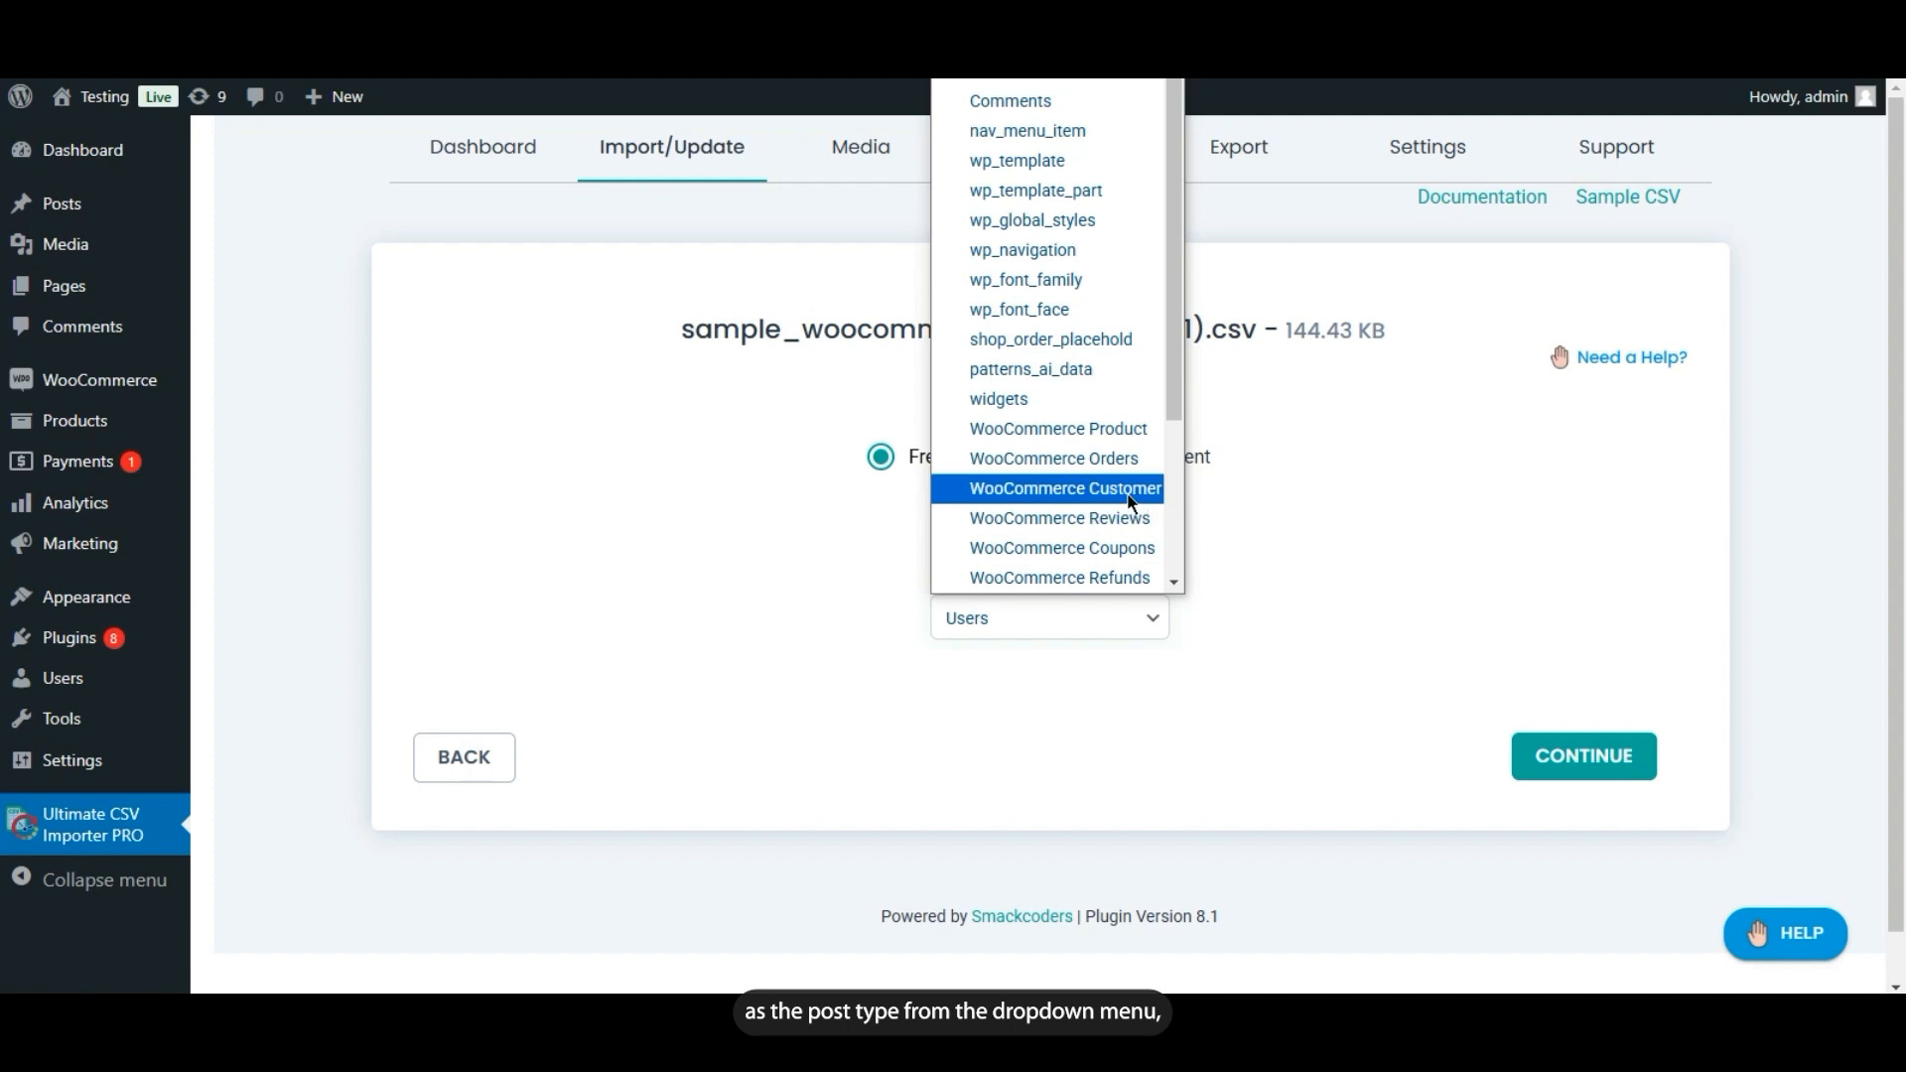
pyautogui.click(1132, 488)
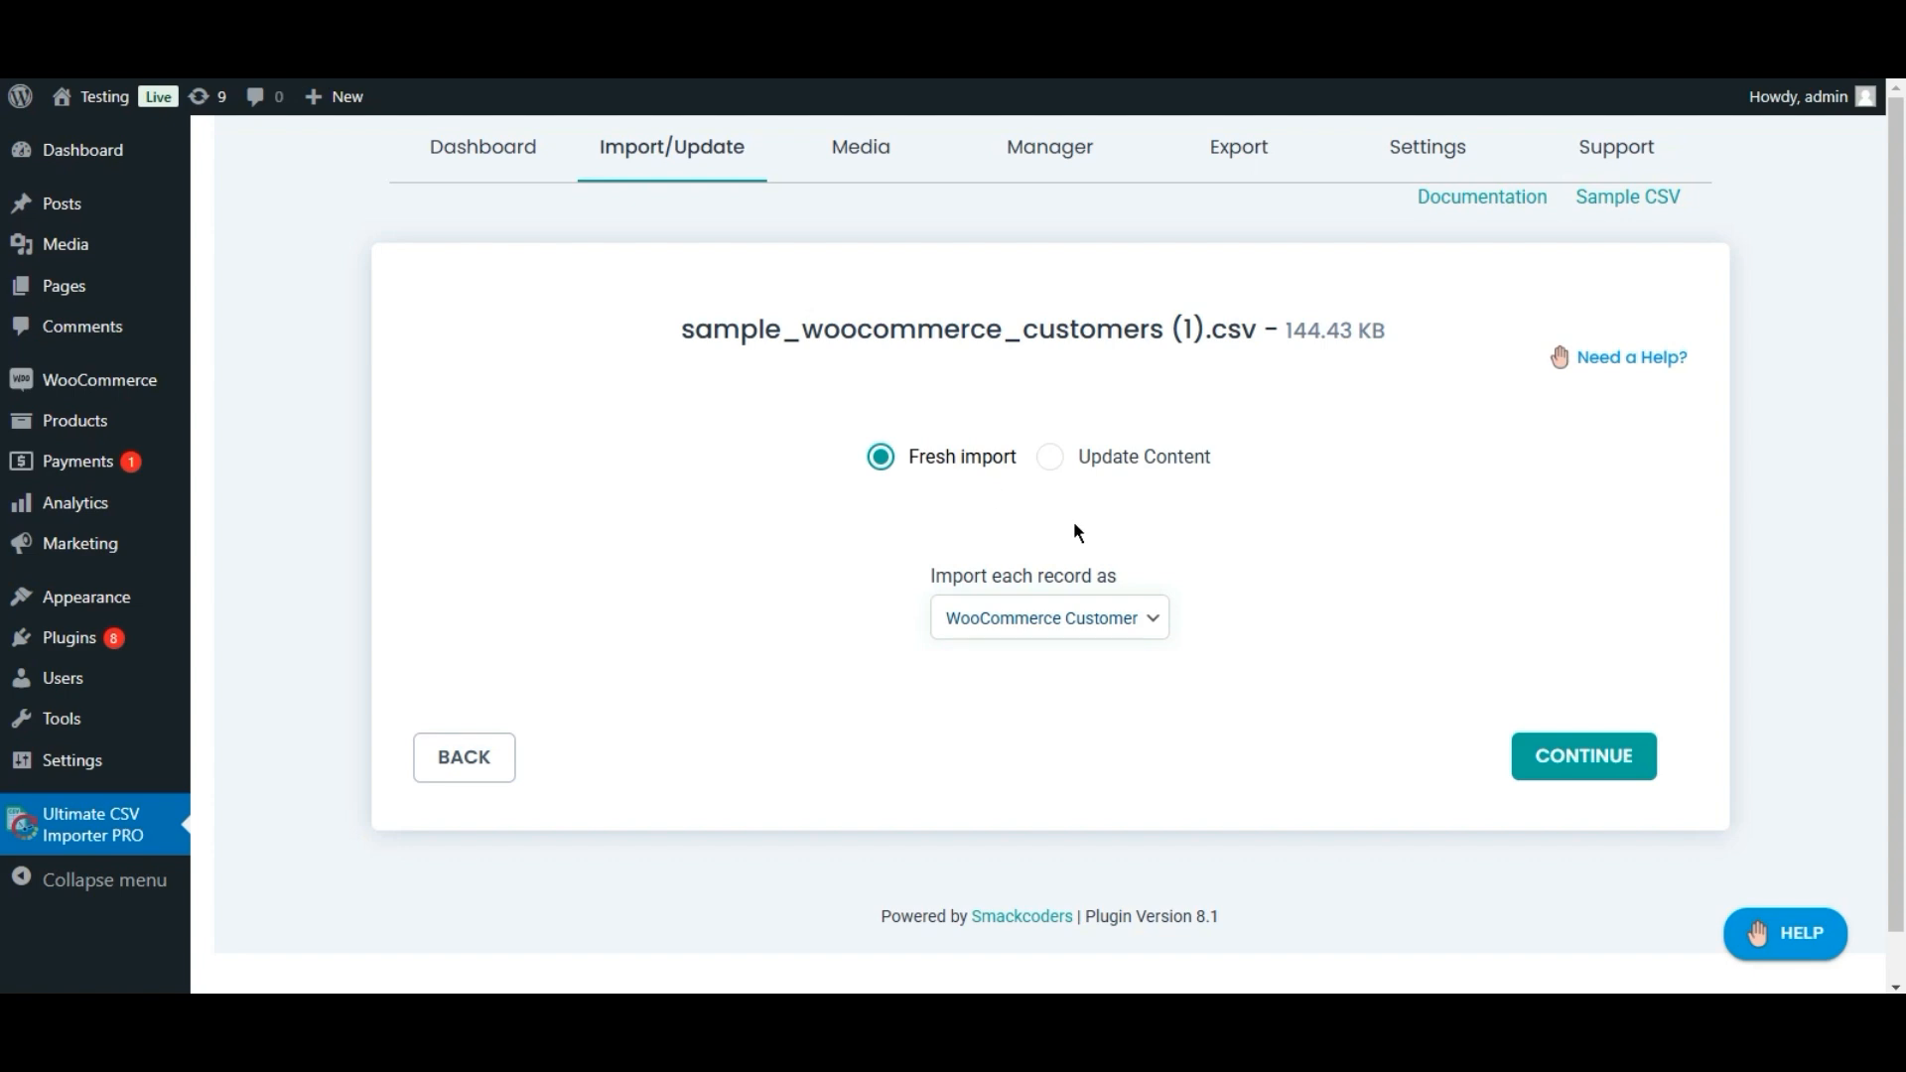
pyautogui.click(1566, 759)
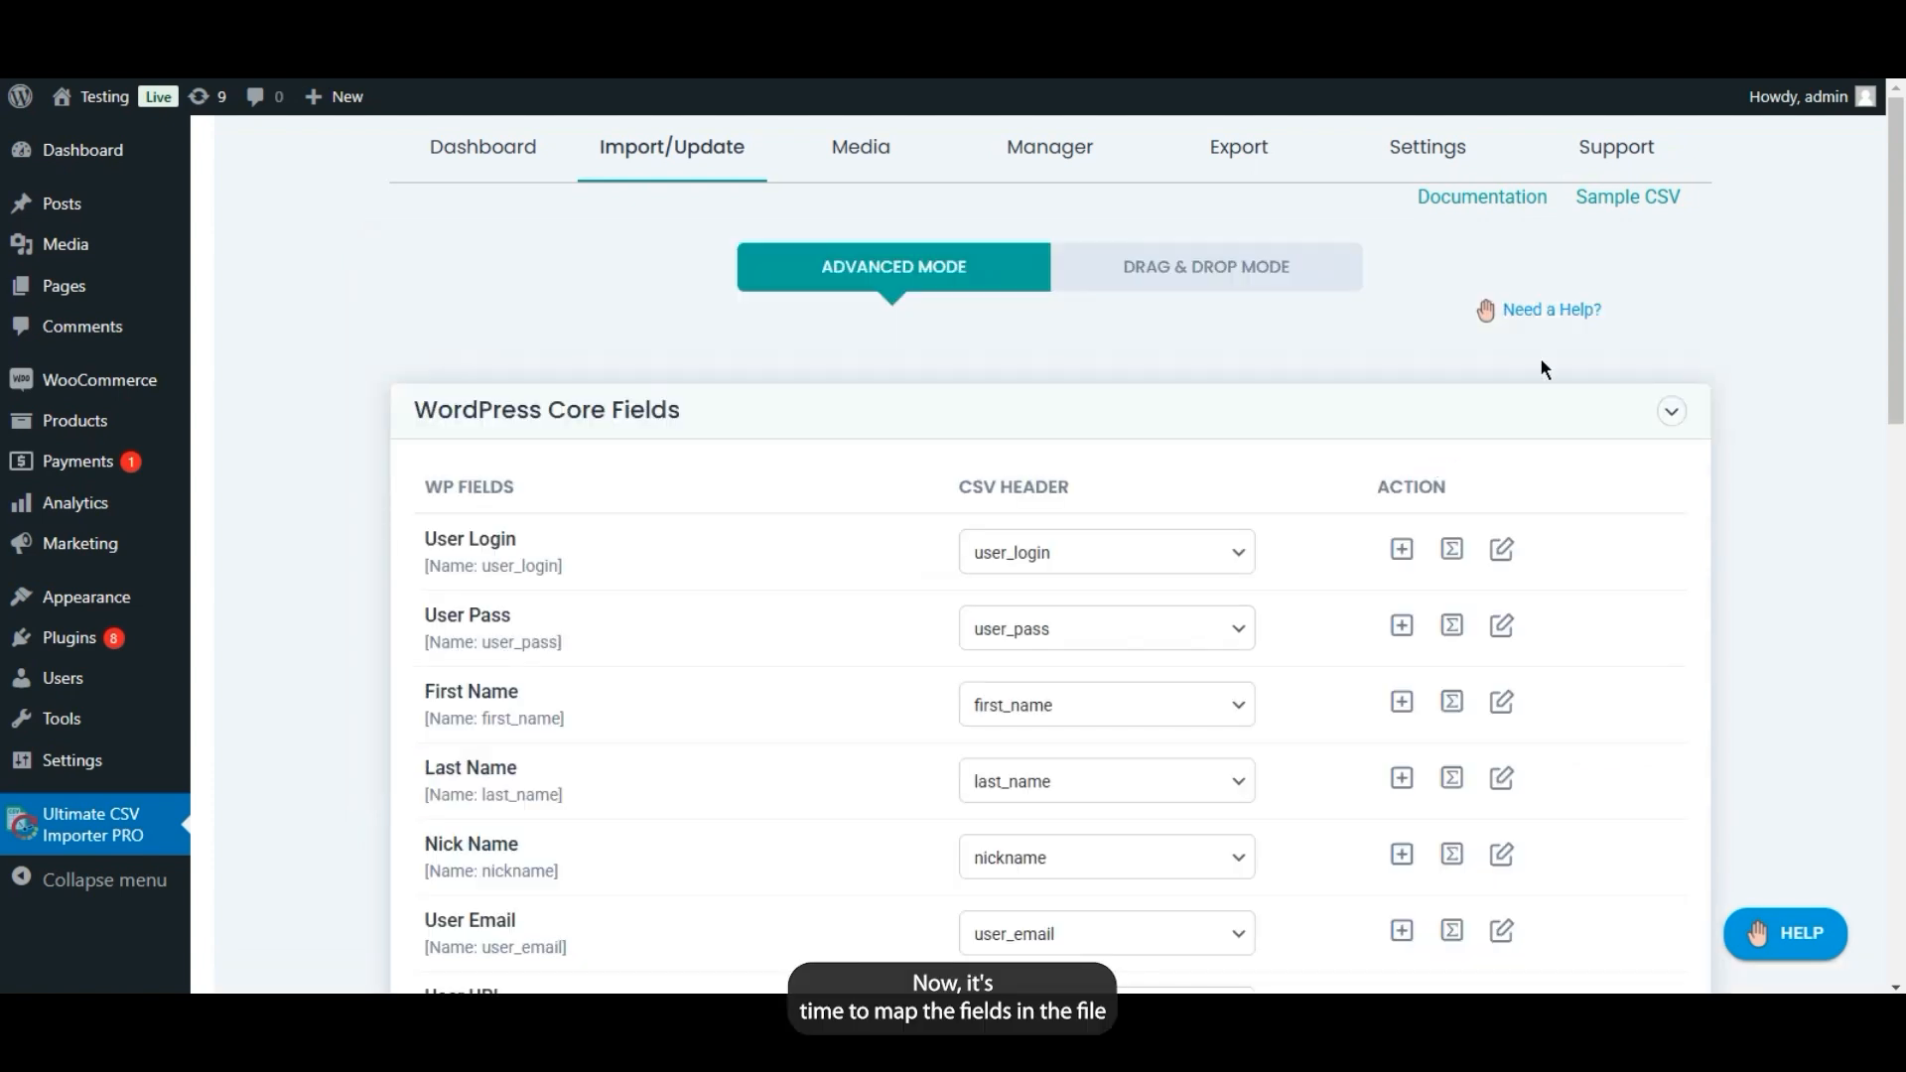
# Review the WordPress Core Fields mapping and the CSV headers available for Display Name, leaving that field unmapped
pyautogui.scroll(-3, 5, 268)
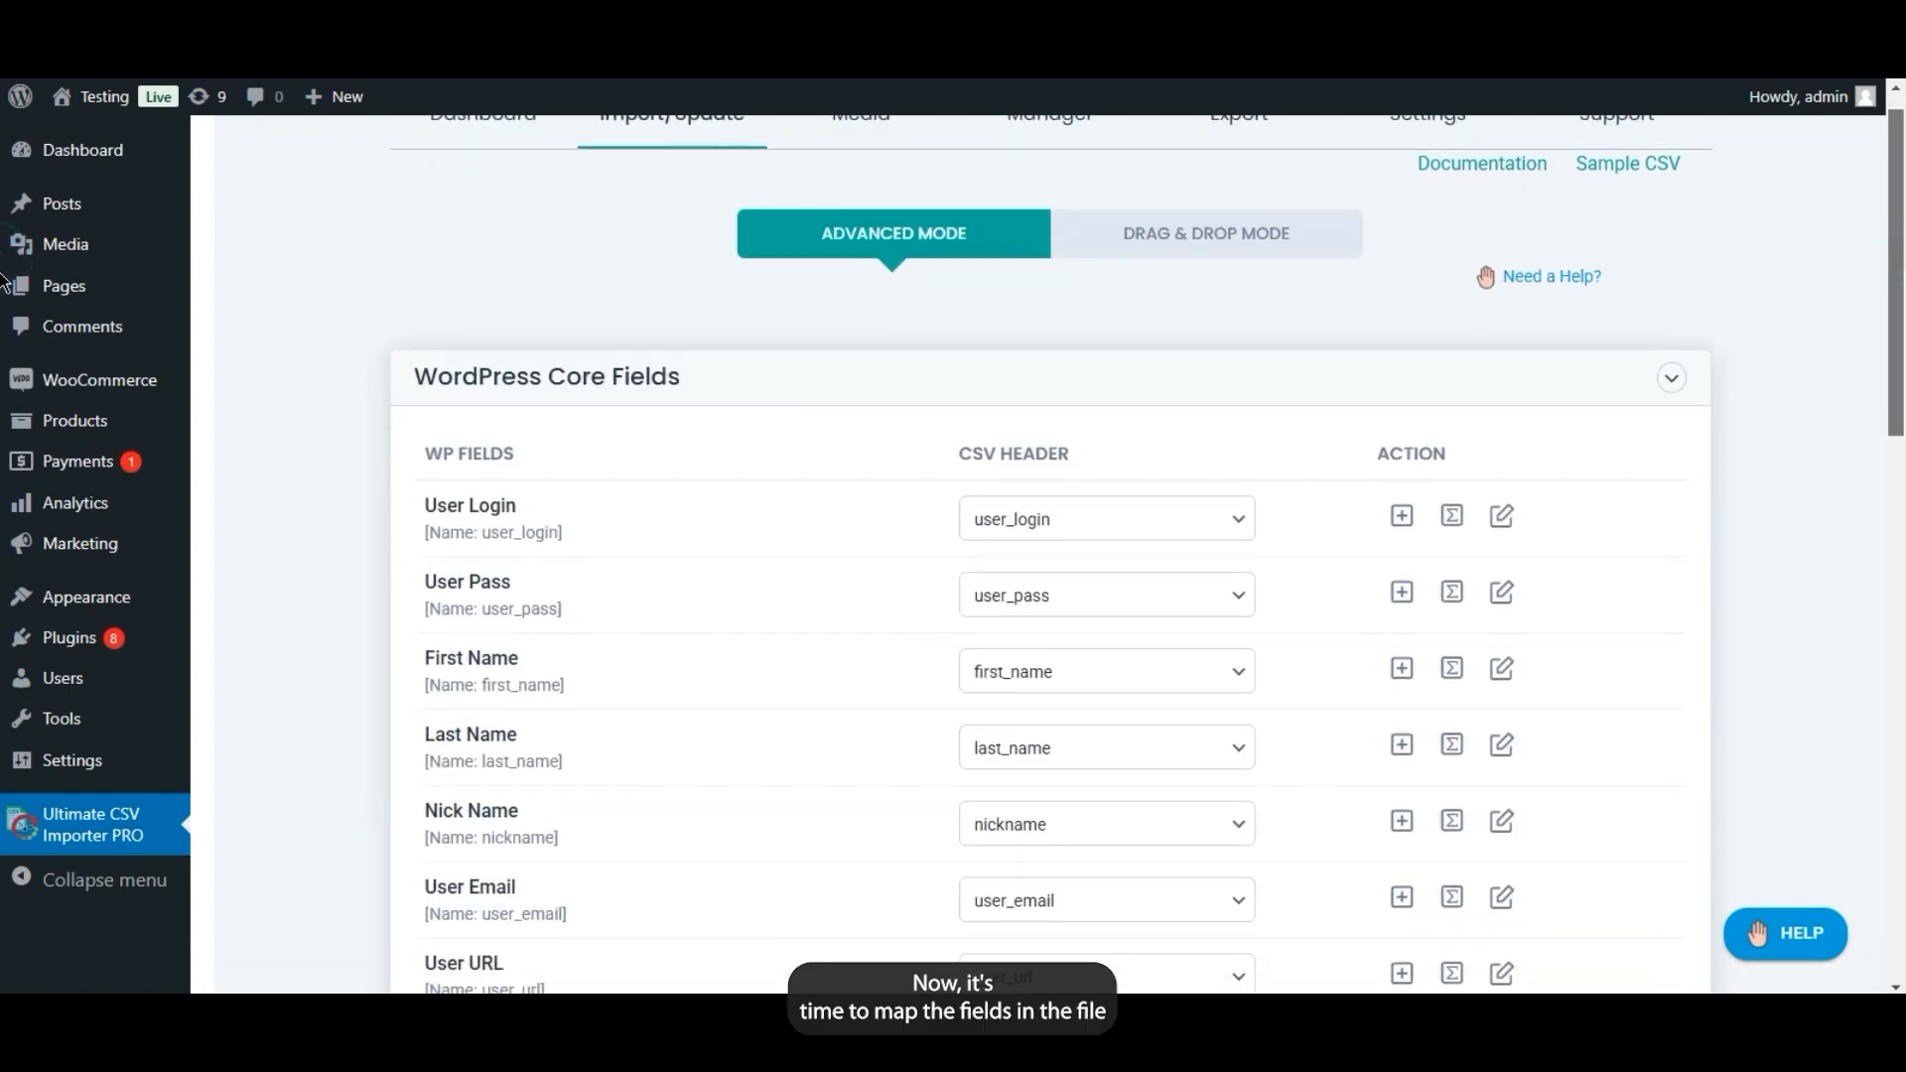
pyautogui.scroll(-1, 5, 392)
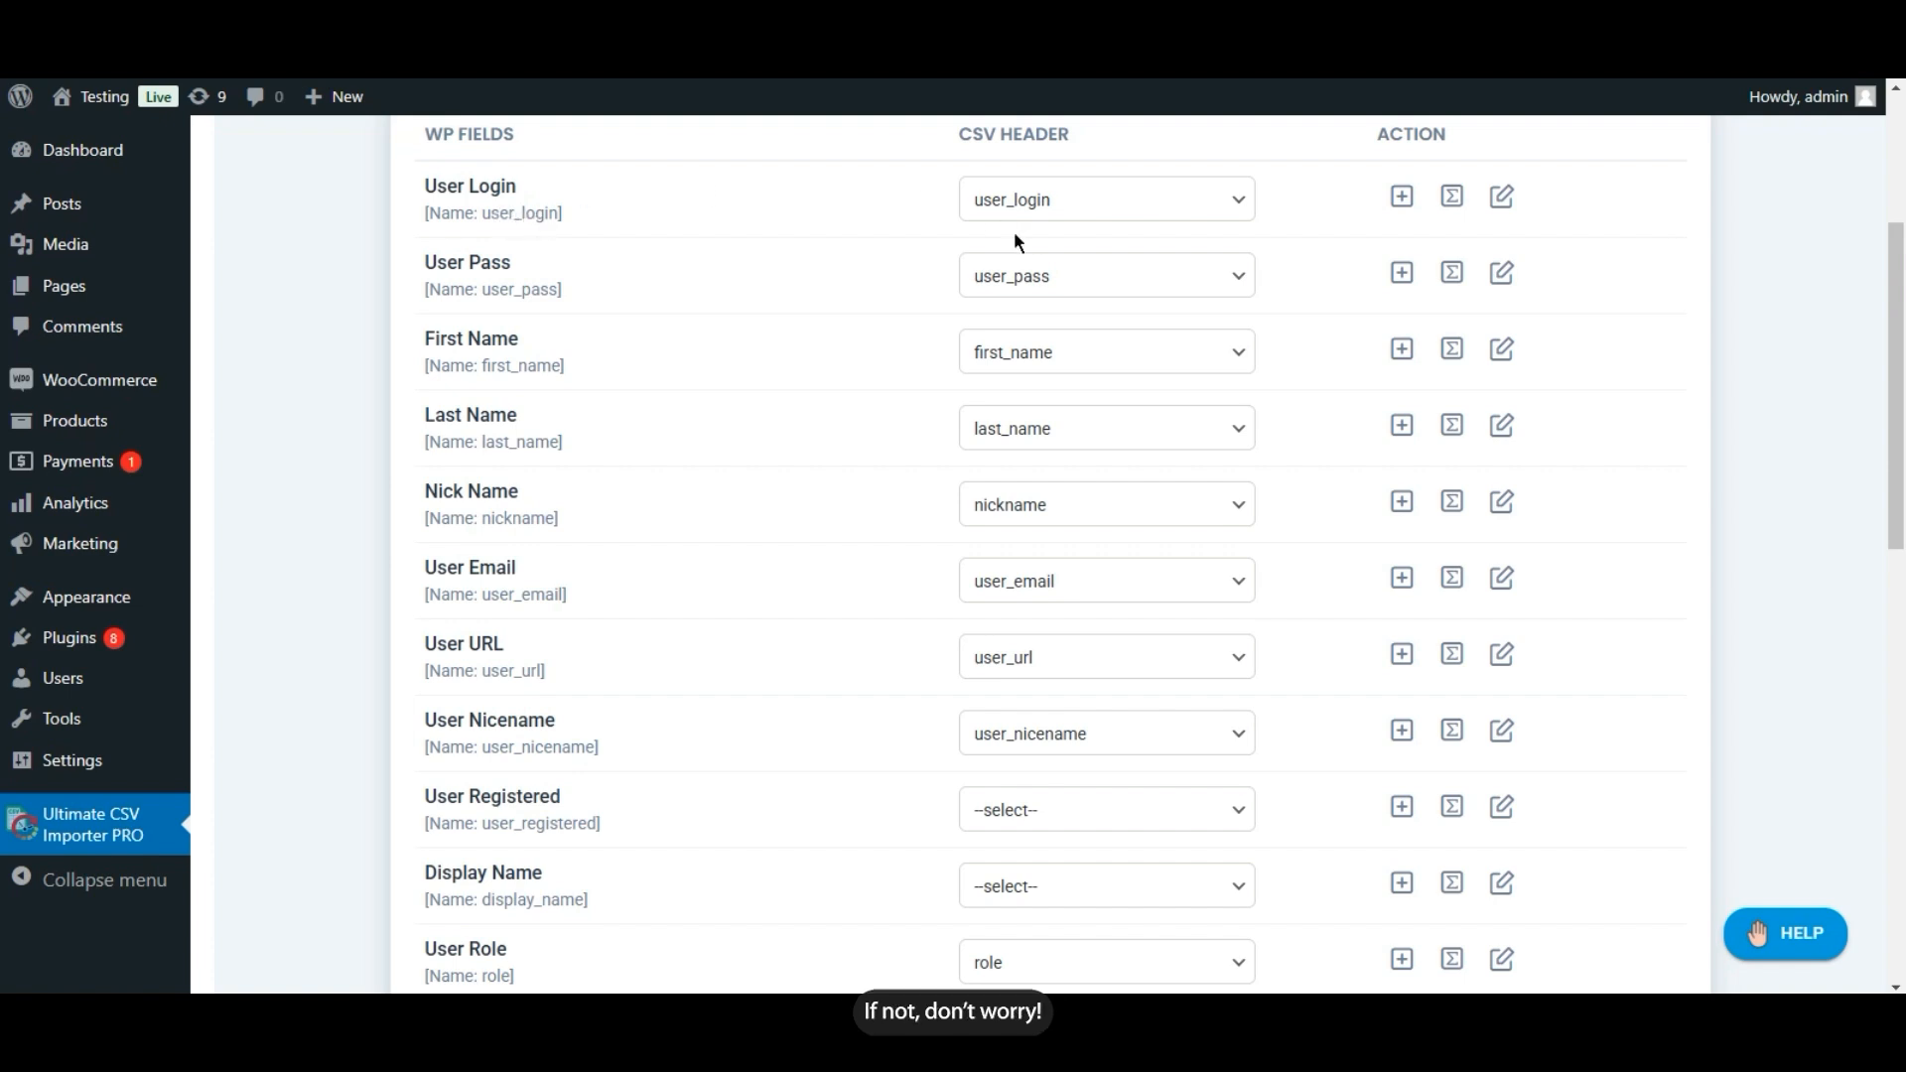
pyautogui.scroll(-3, 5, 397)
pyautogui.scroll(-3, 5, 457)
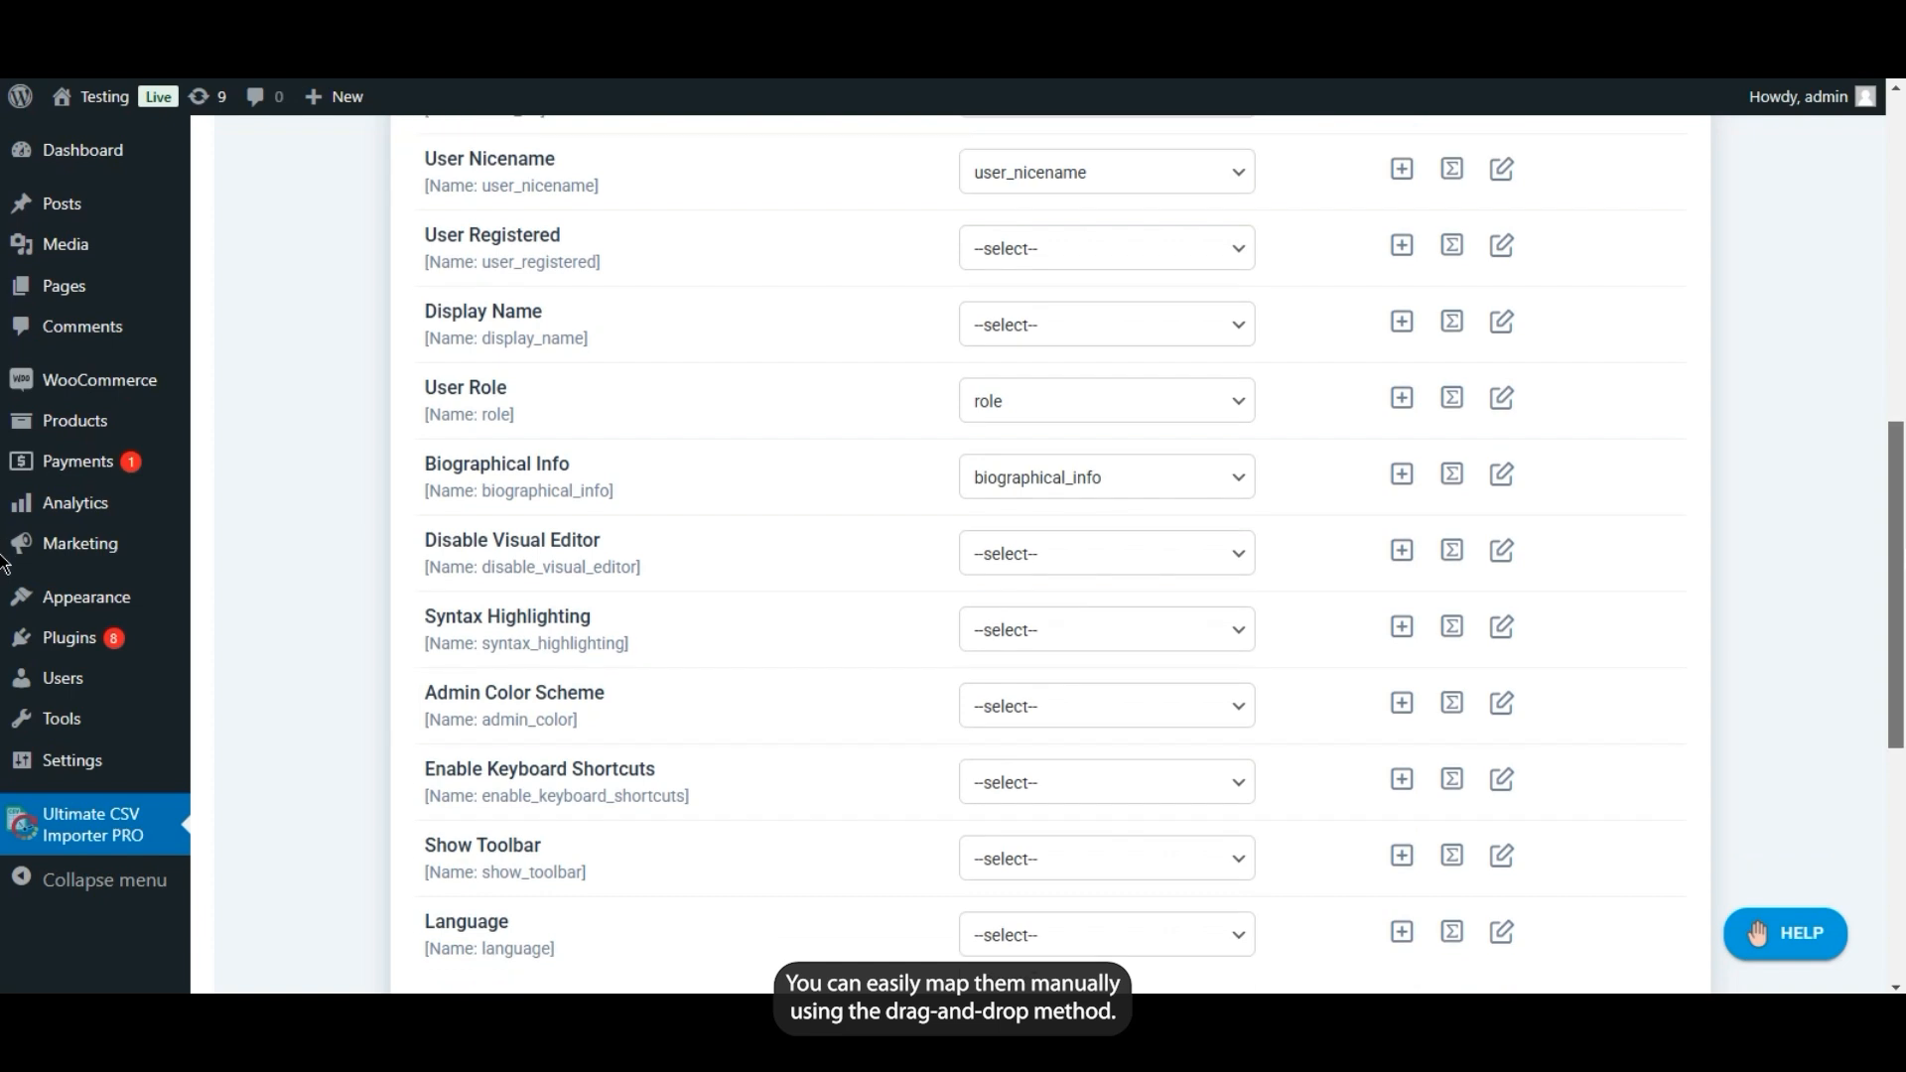
pyautogui.scroll(-1, 3, 561)
pyautogui.click(1207, 294)
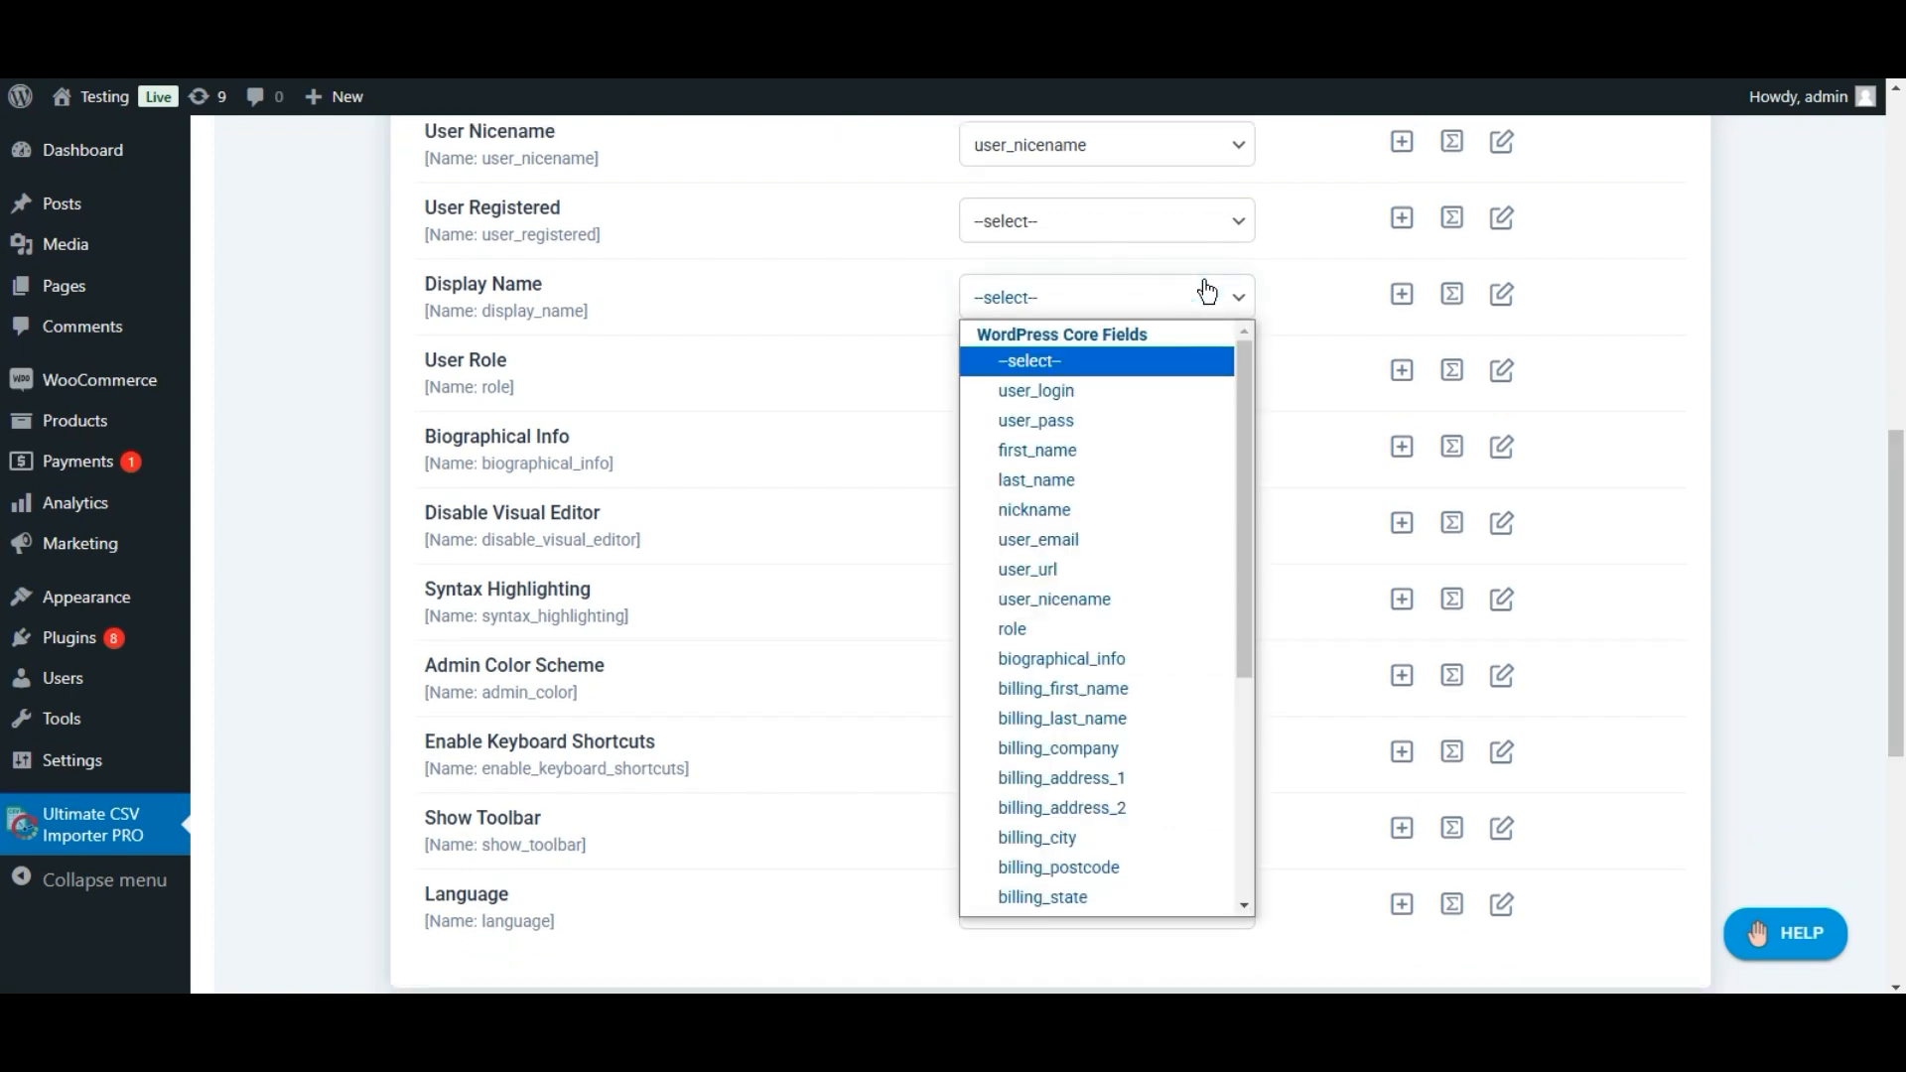
pyautogui.moveTo(1244, 478); pyautogui.dragTo(1251, 389)
pyautogui.click(1845, 397)
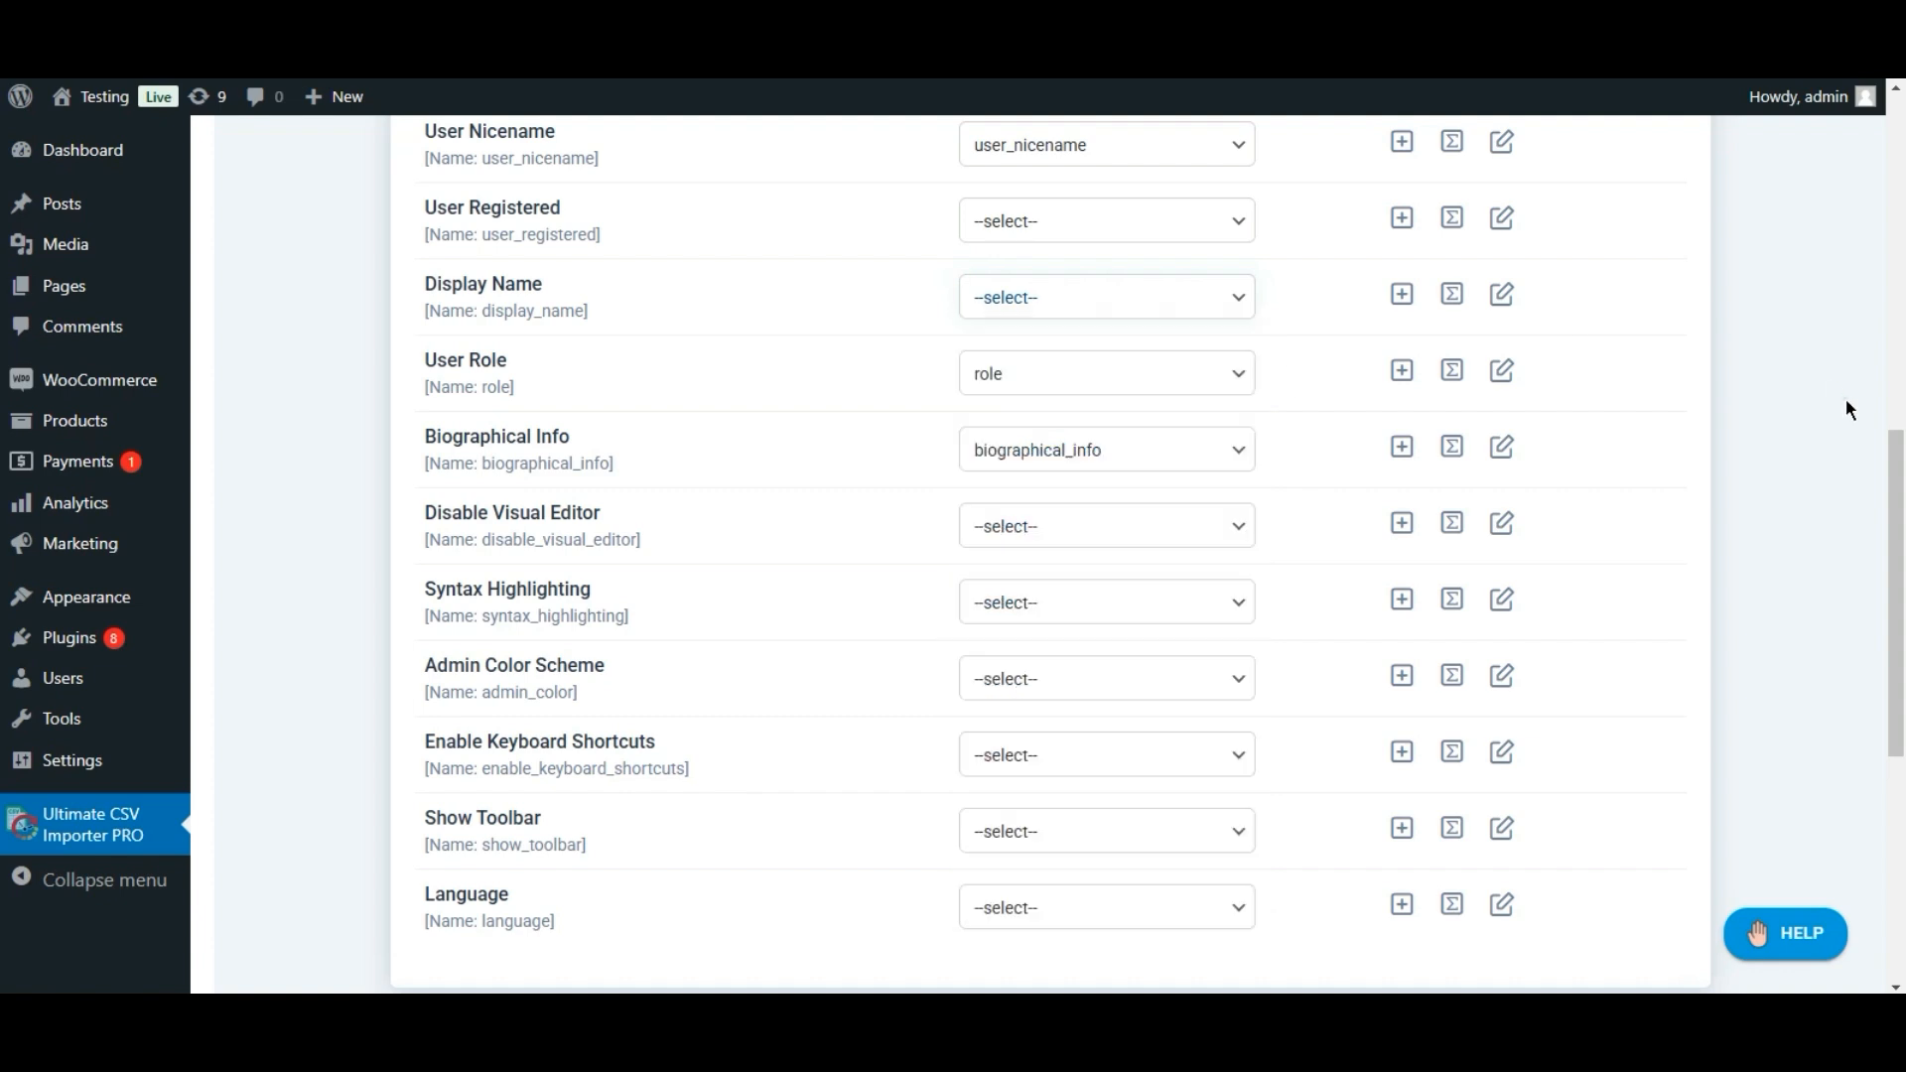
# Expand the Billing and Shipping Information section and review its CSV header mapping from Billing First Name down to Cart
pyautogui.scroll(-2, 3, 526)
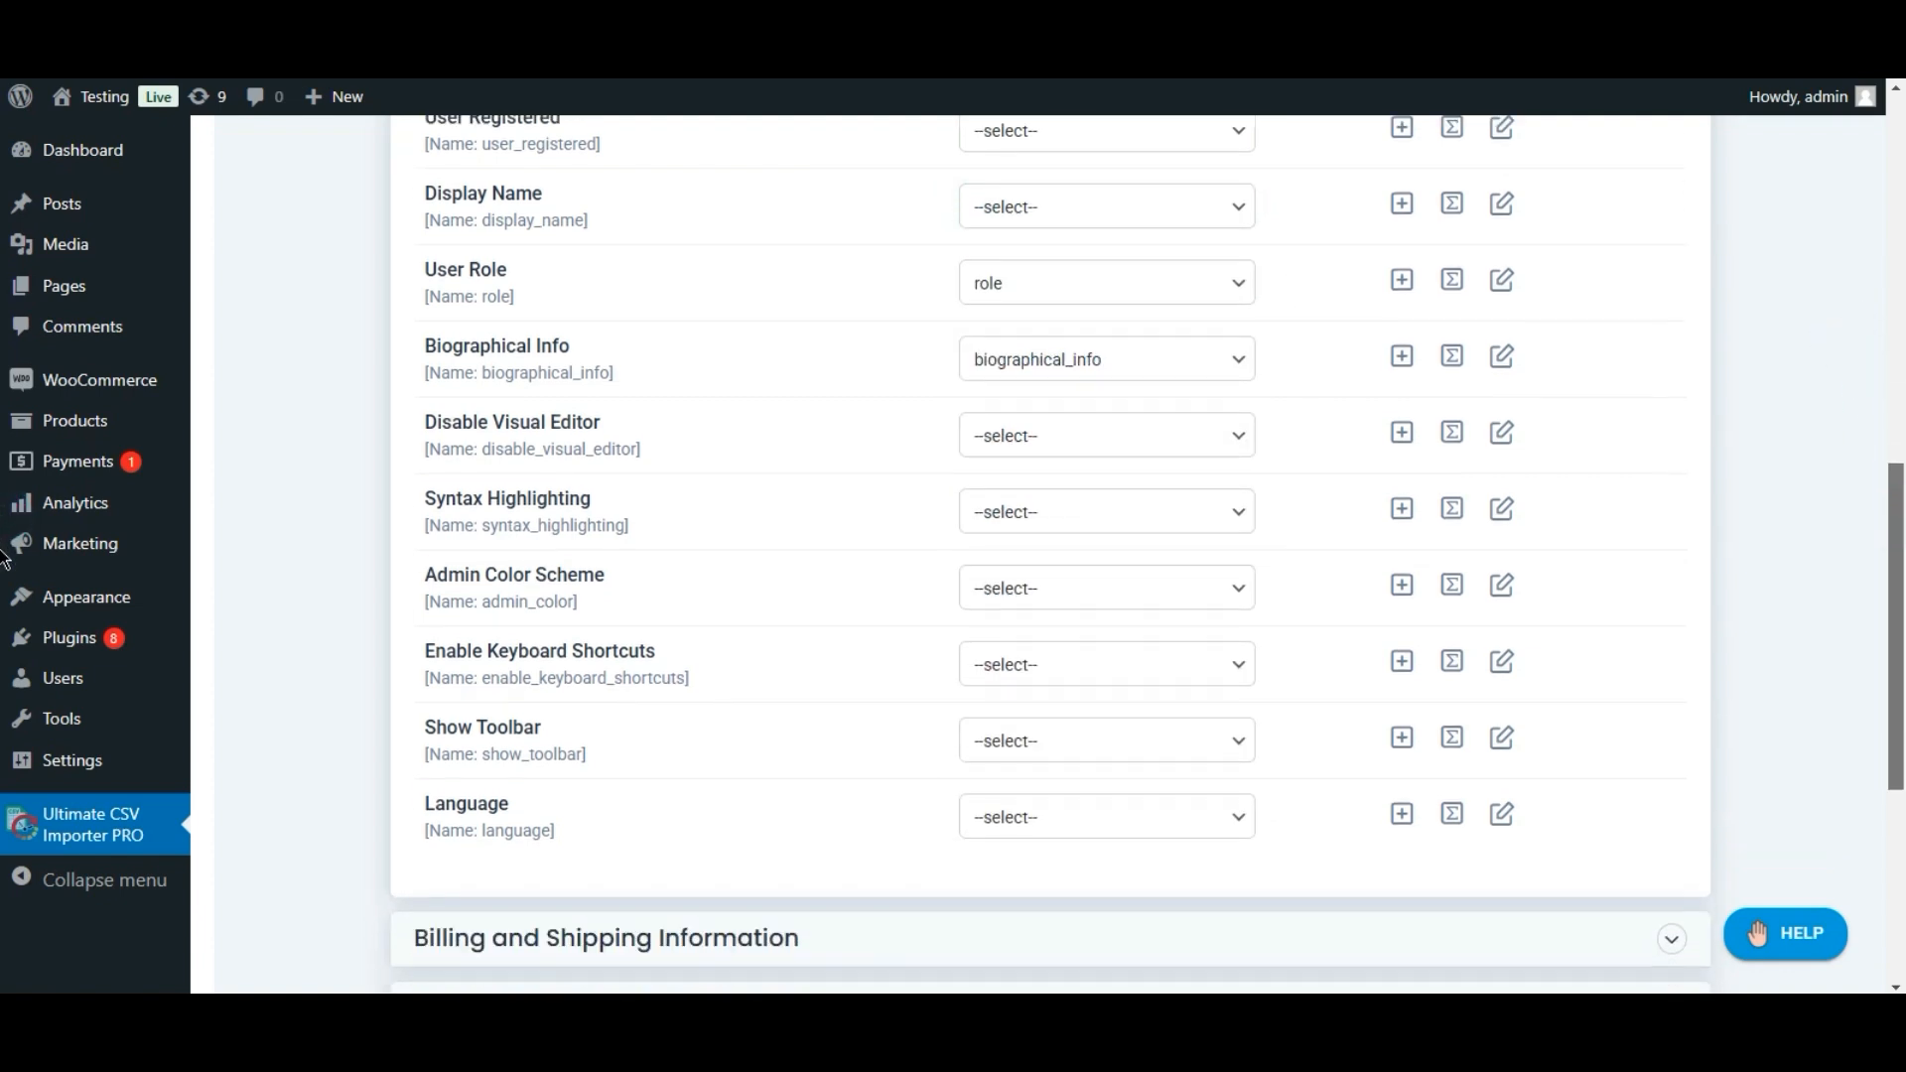
pyautogui.scroll(-3, 4, 616)
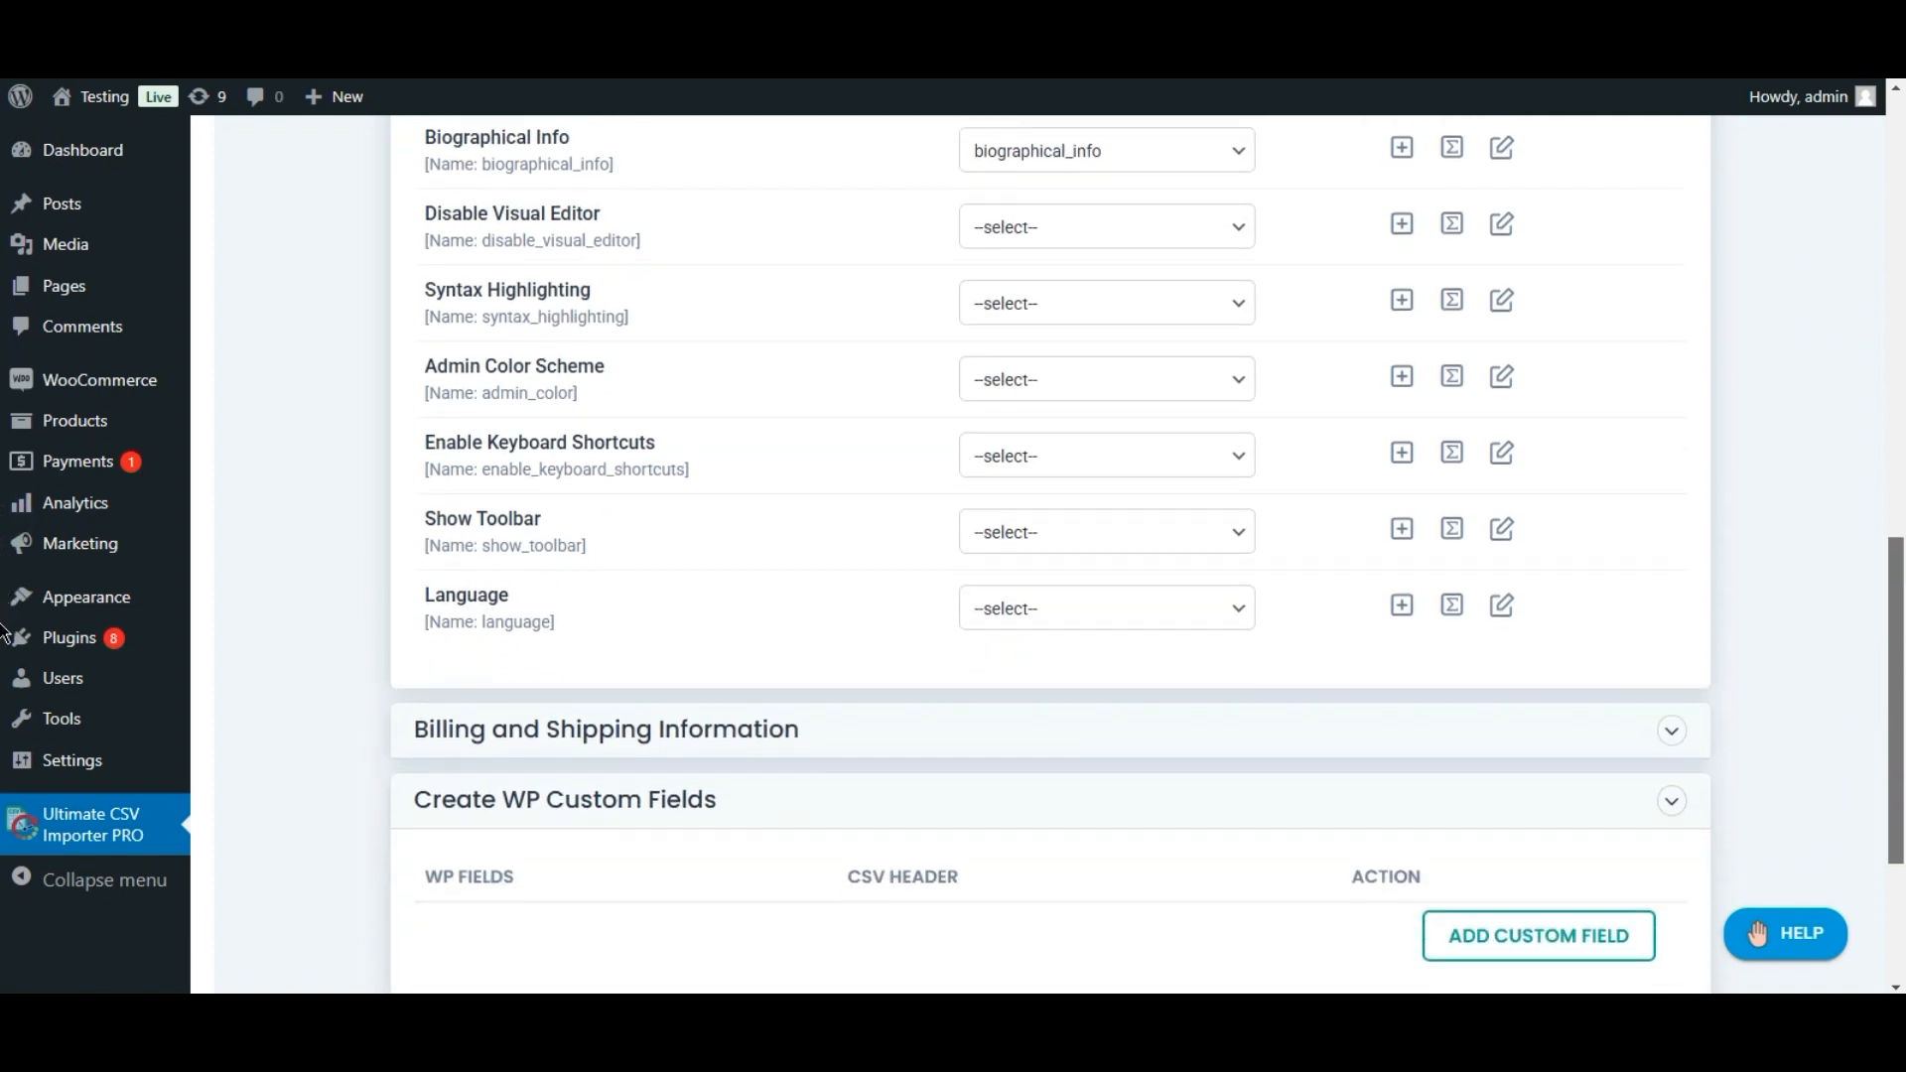
pyautogui.scroll(-2, 3, 694)
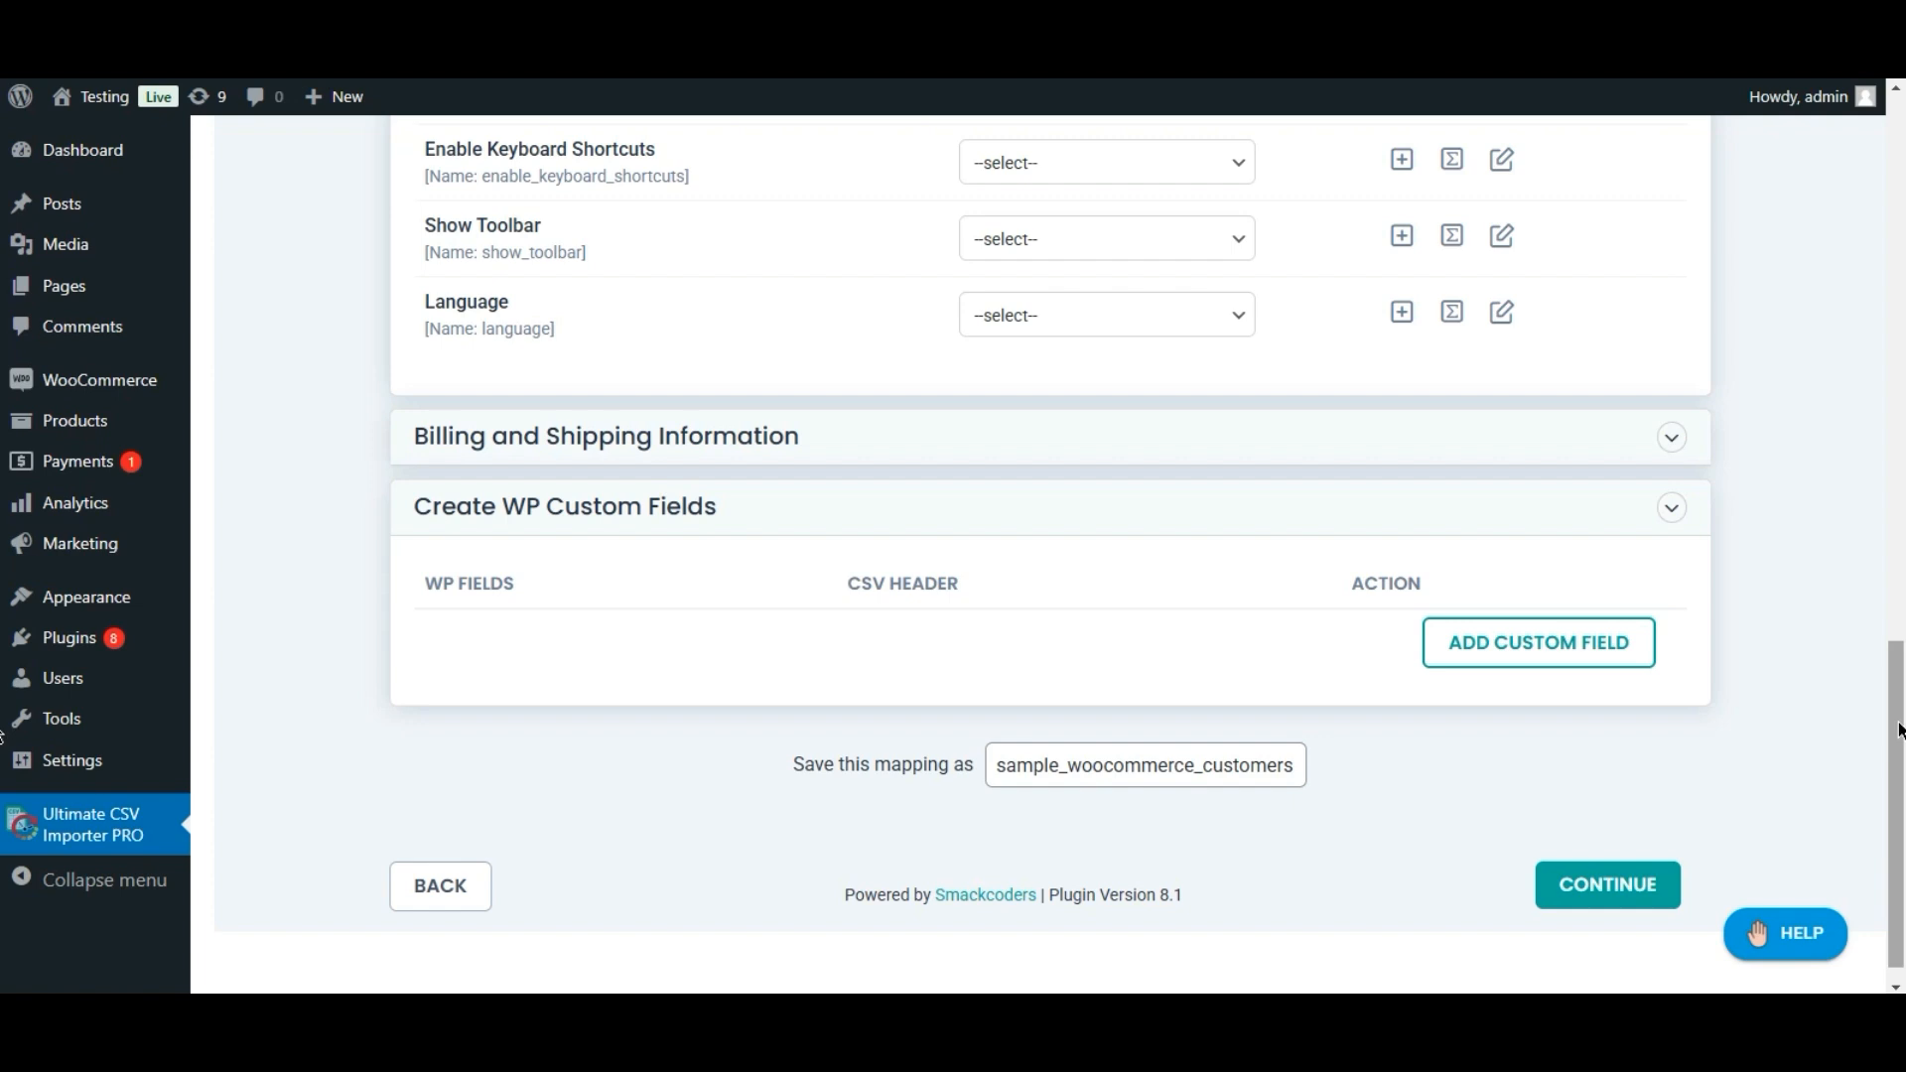
pyautogui.click(1655, 432)
pyautogui.scroll(-2, 3, 526)
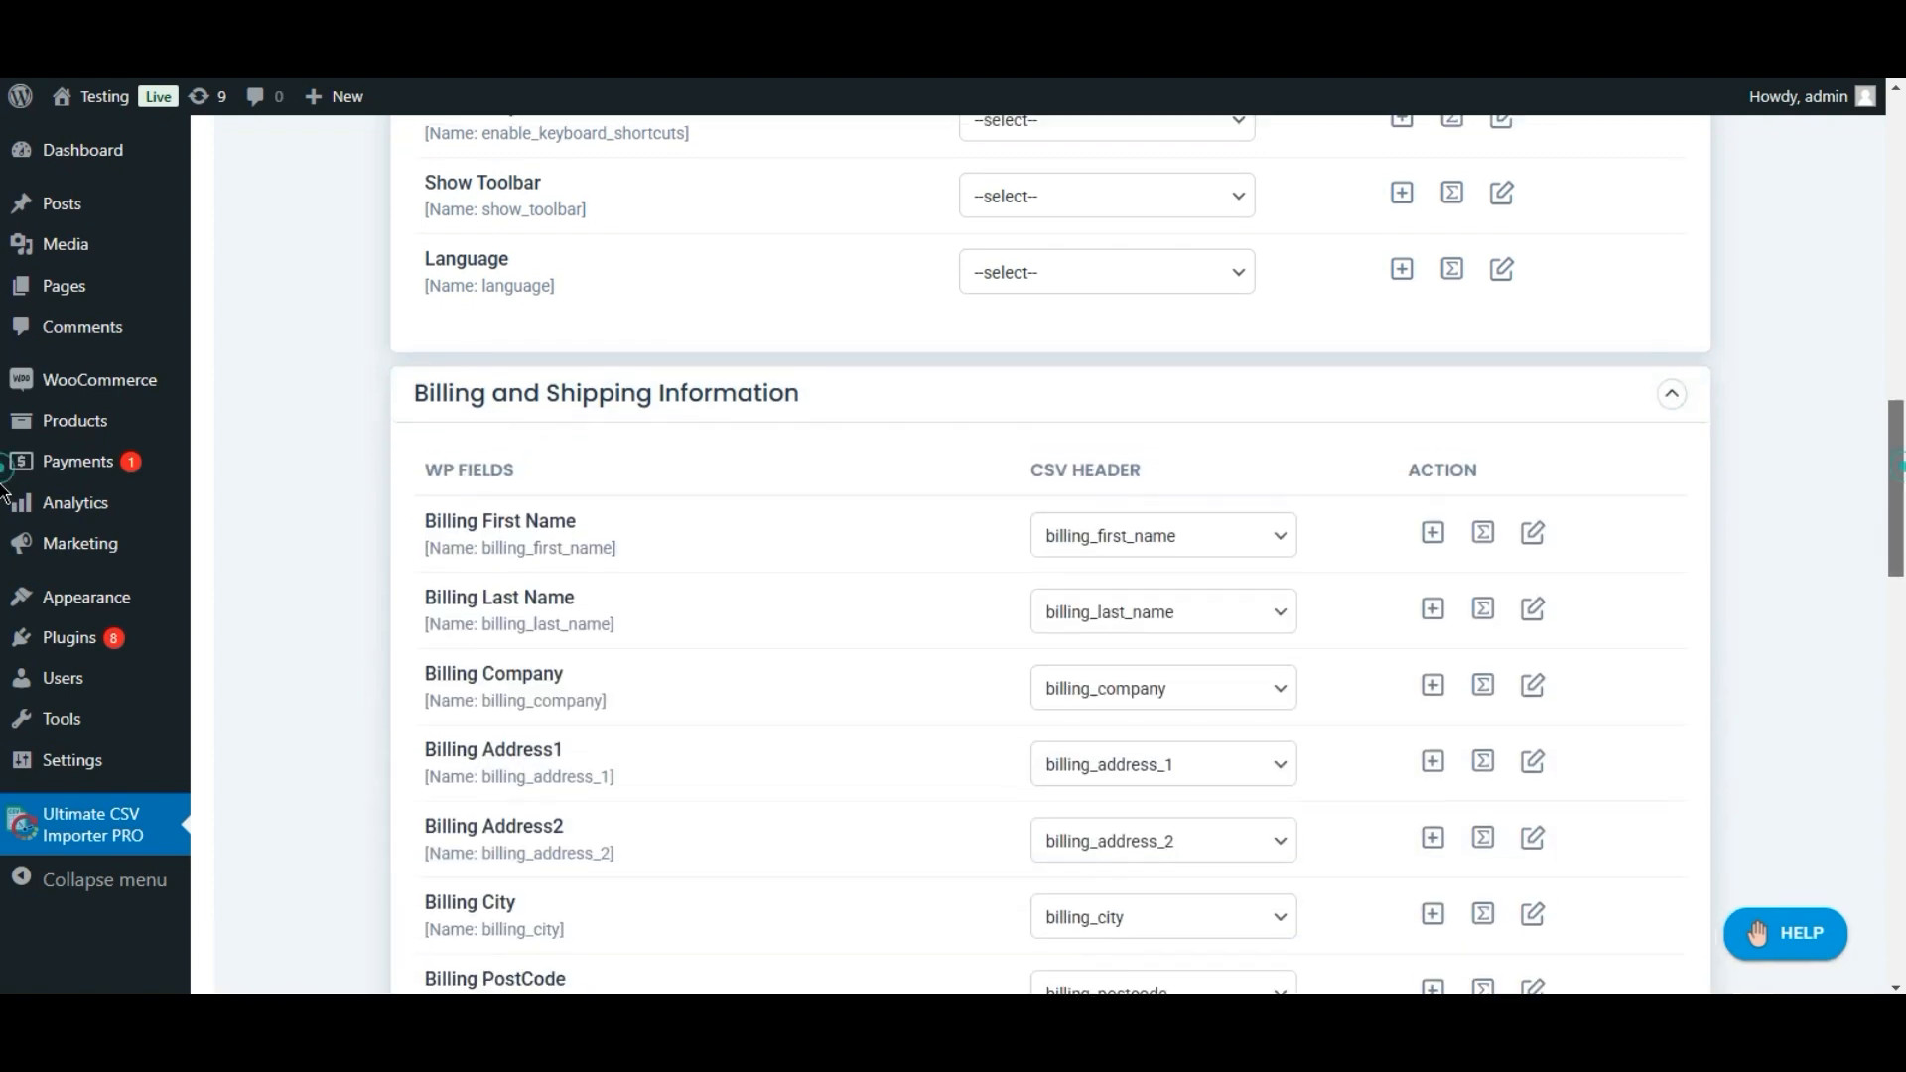
pyautogui.scroll(-4, 3, 526)
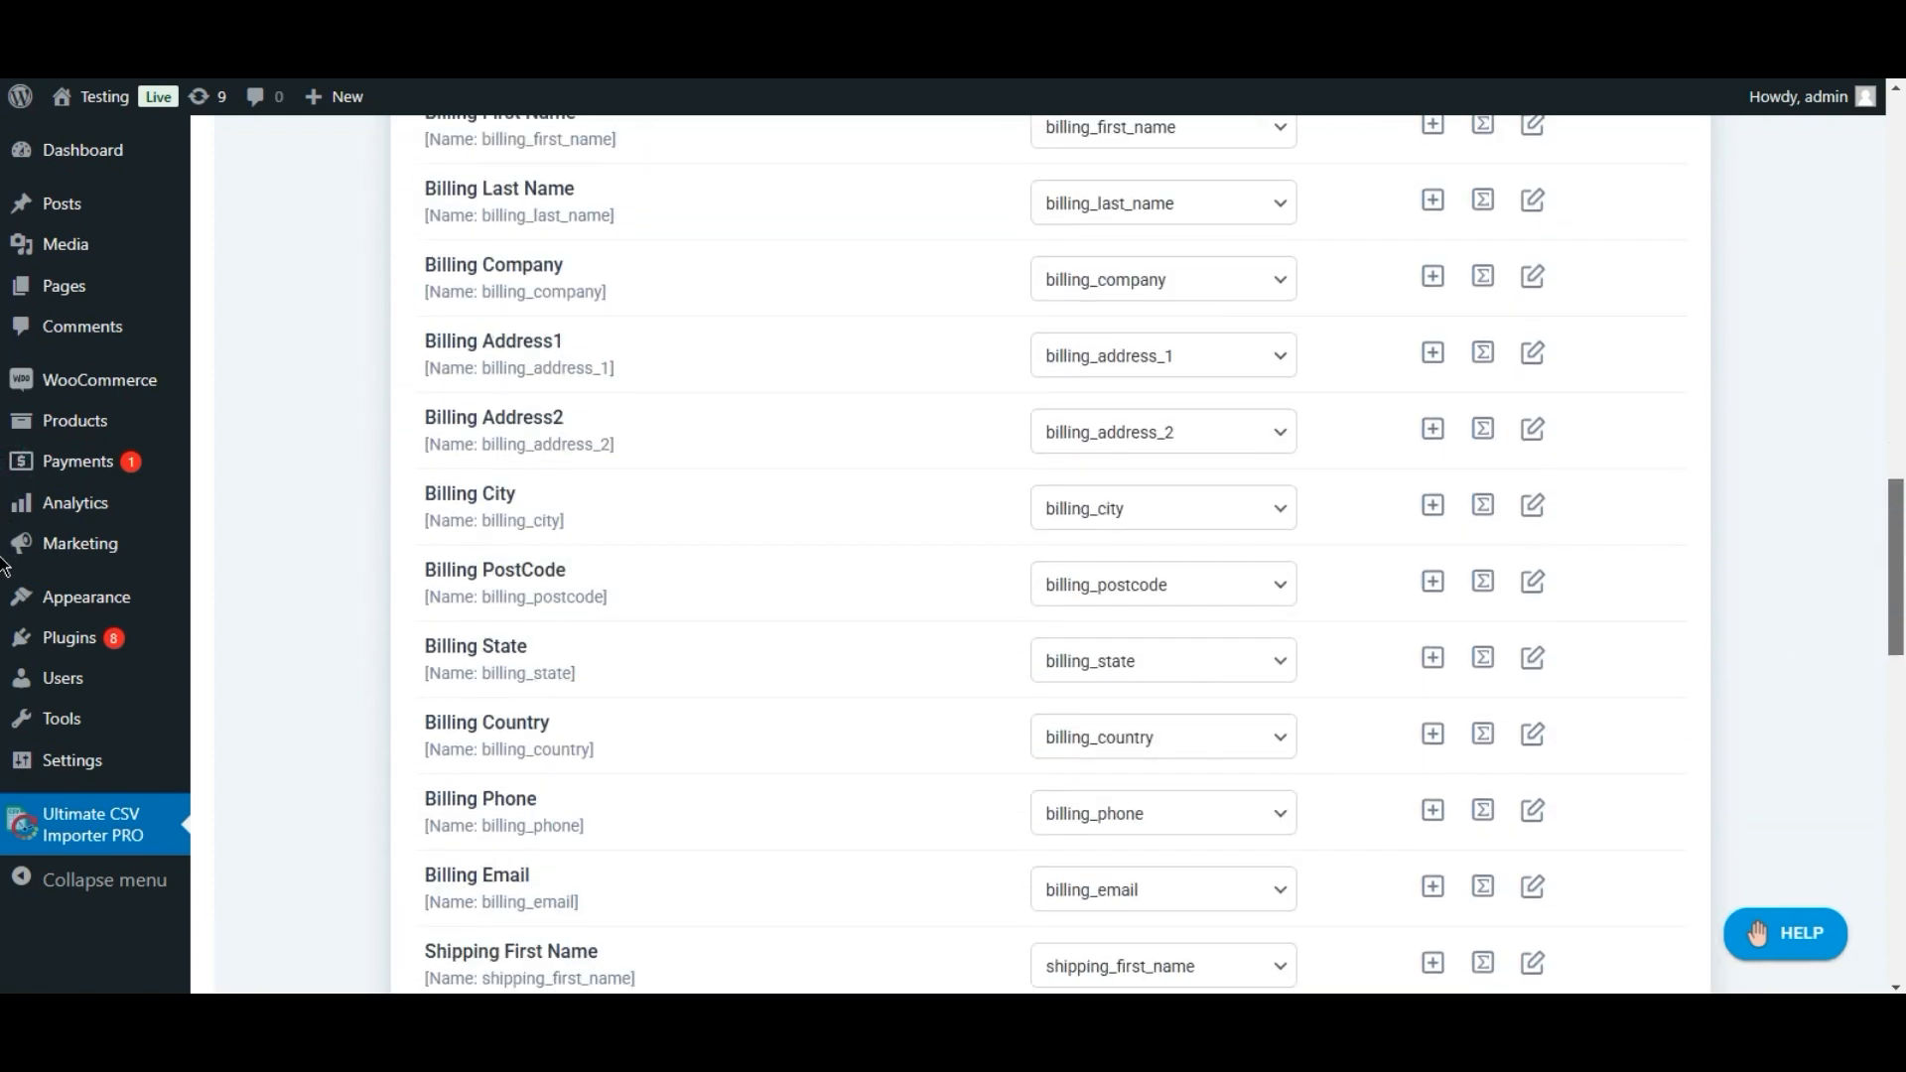
pyautogui.moveTo(1896, 592); pyautogui.dragTo(1894, 505)
pyautogui.scroll(-4, 3, 596)
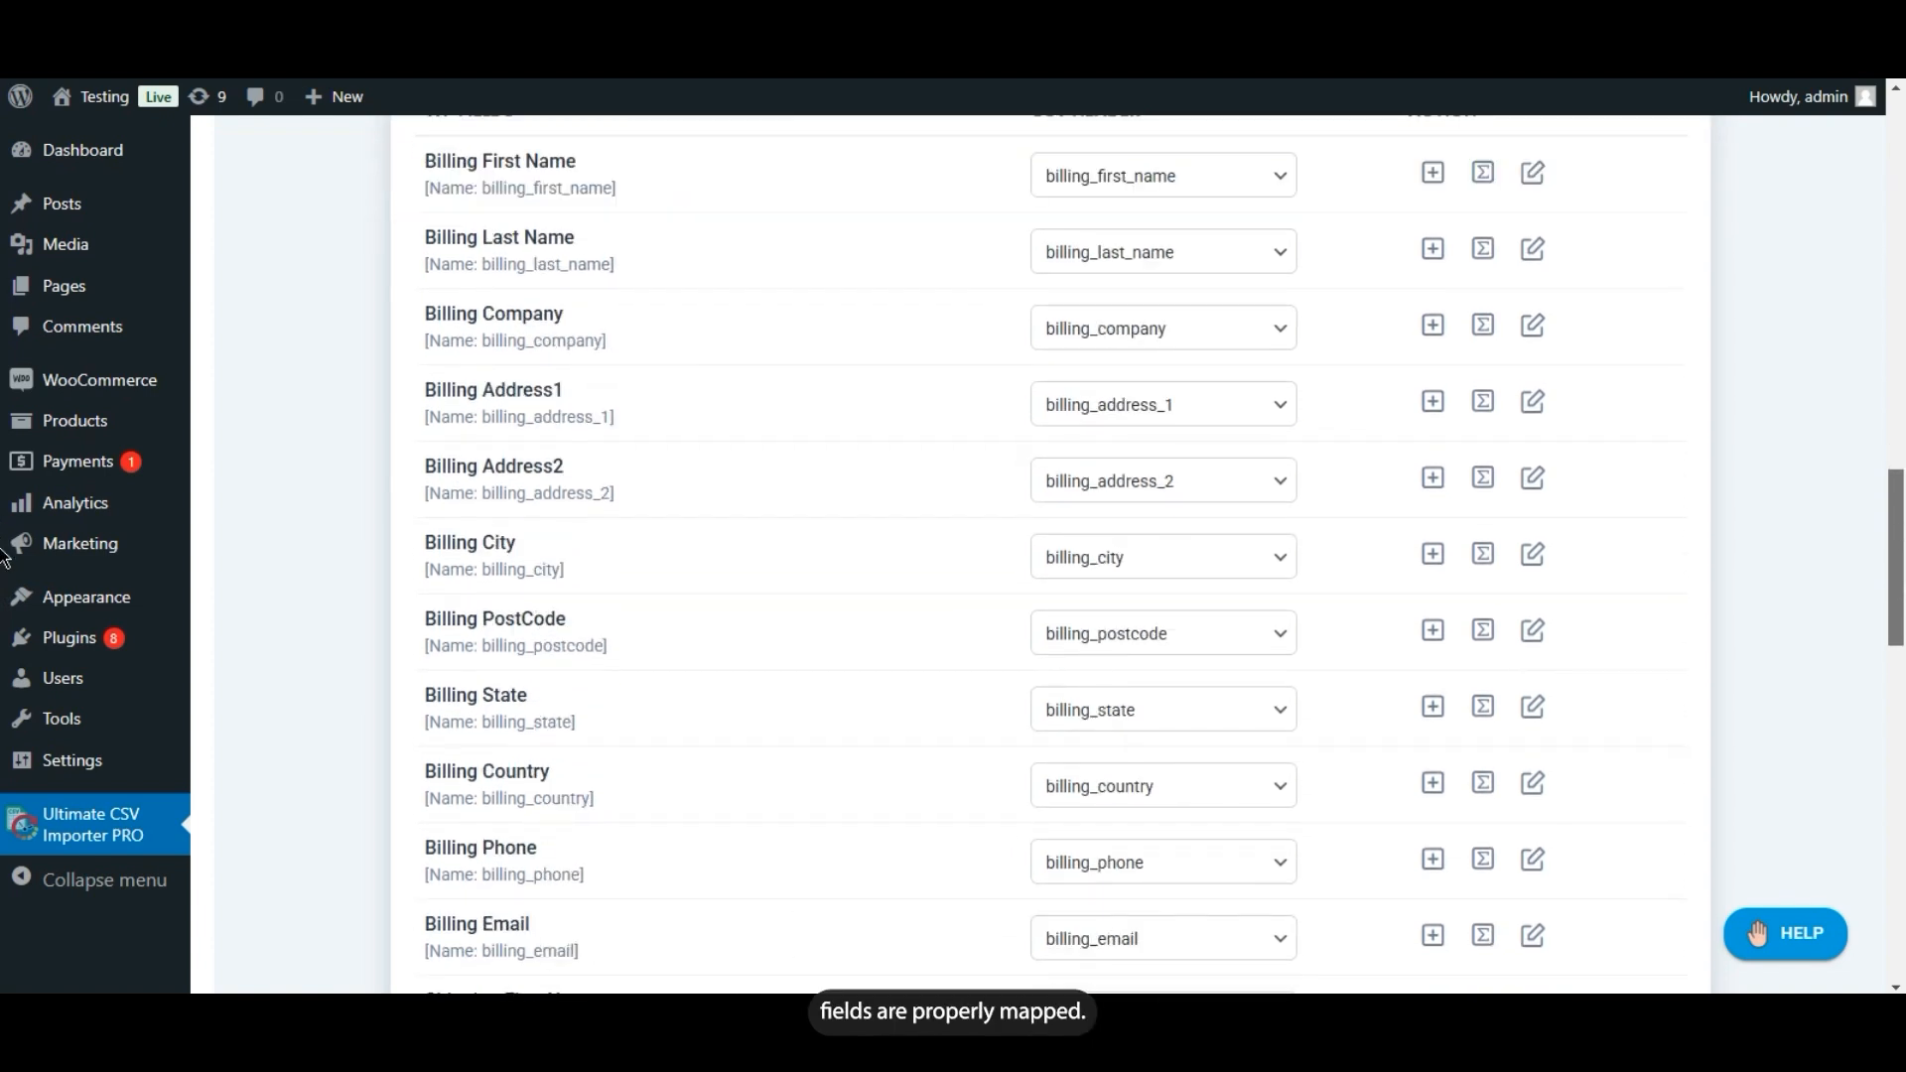
pyautogui.scroll(-6, 3, 595)
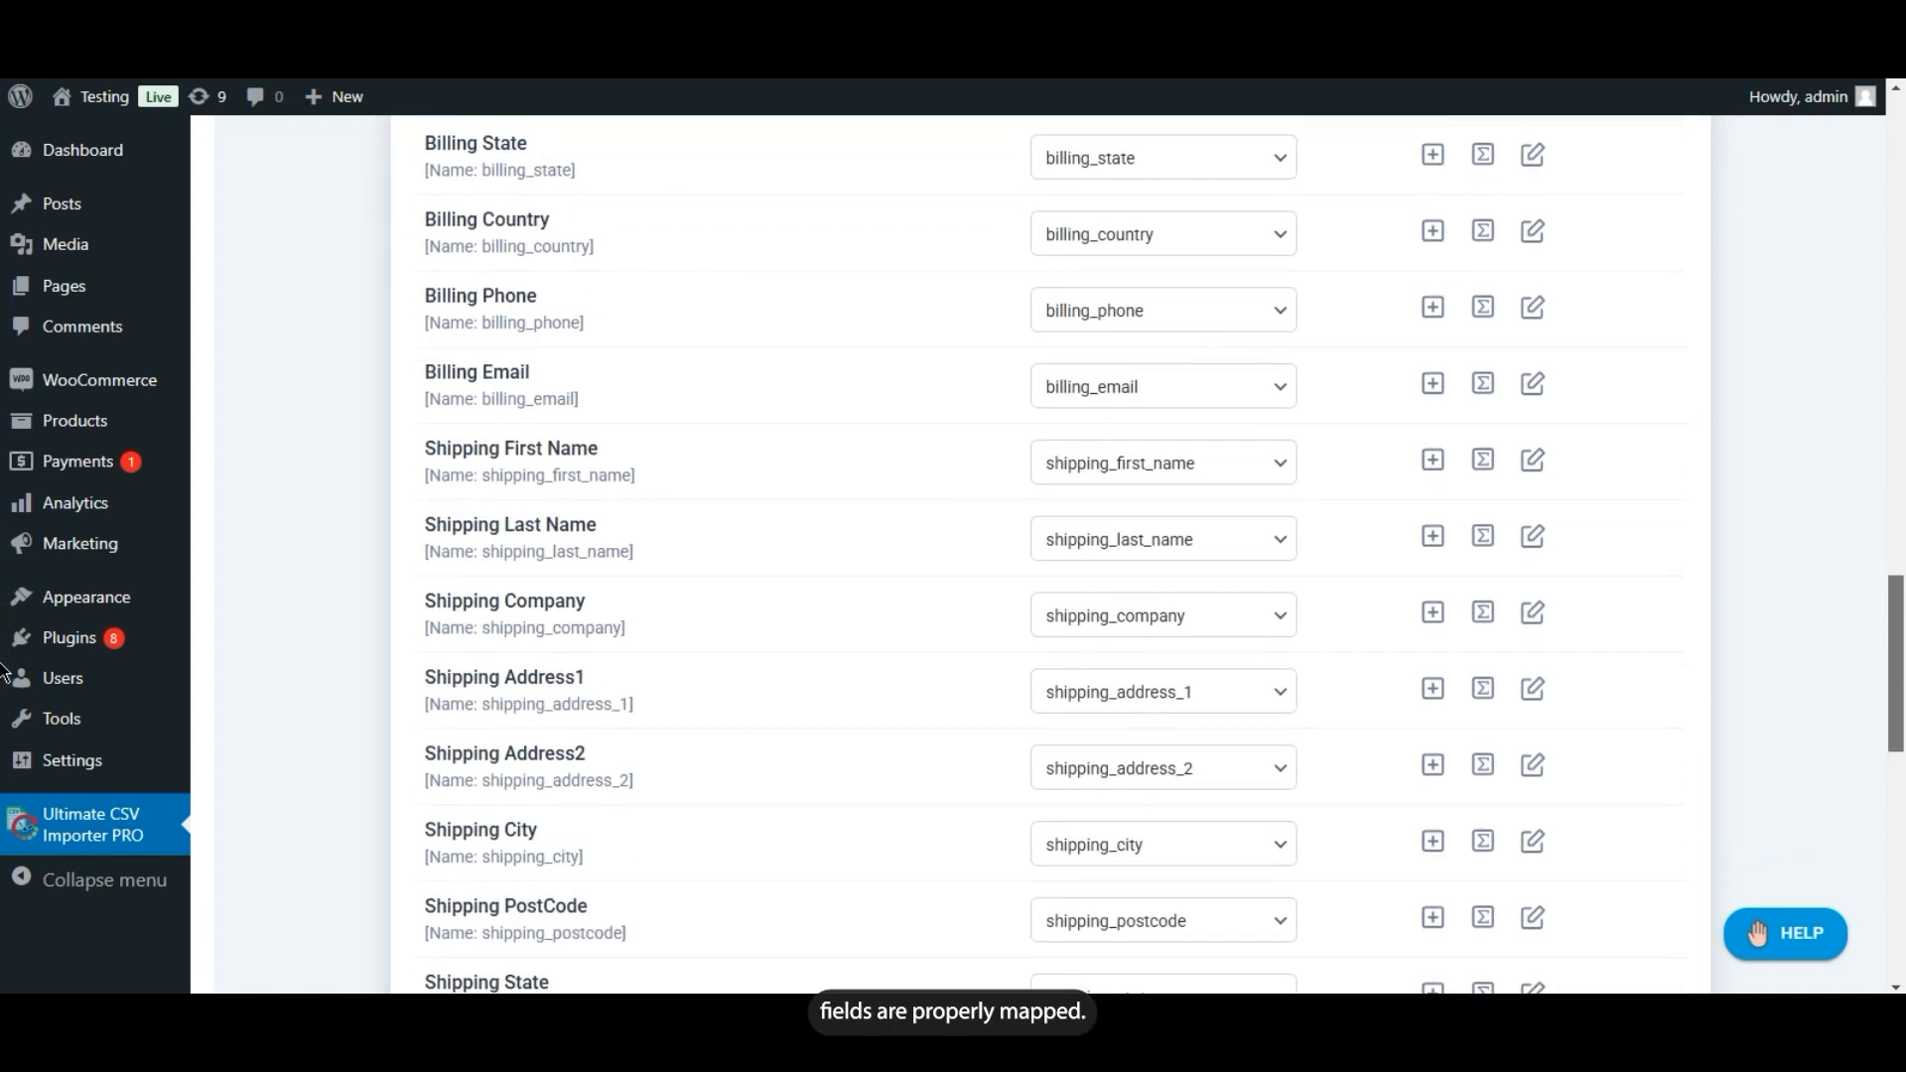
pyautogui.scroll(-8, 3, 715)
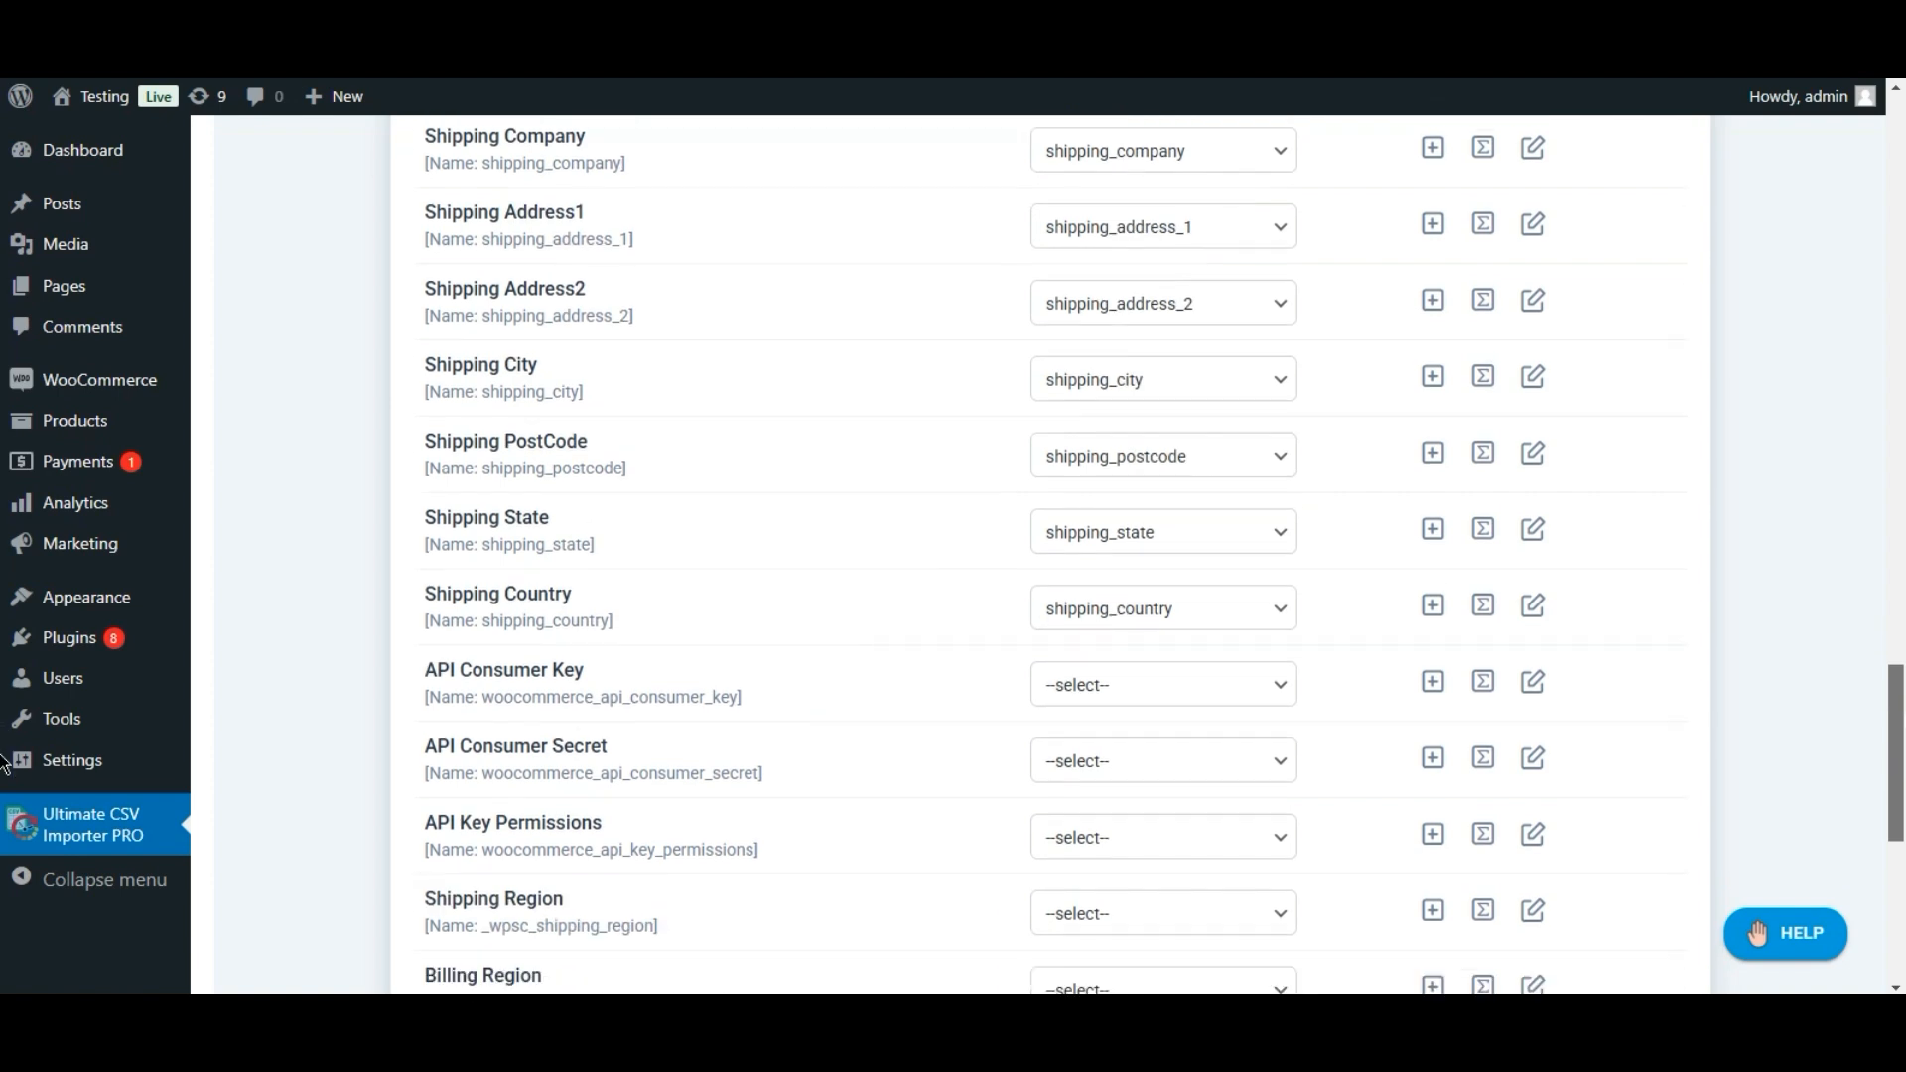
pyautogui.scroll(-1, 3, 873)
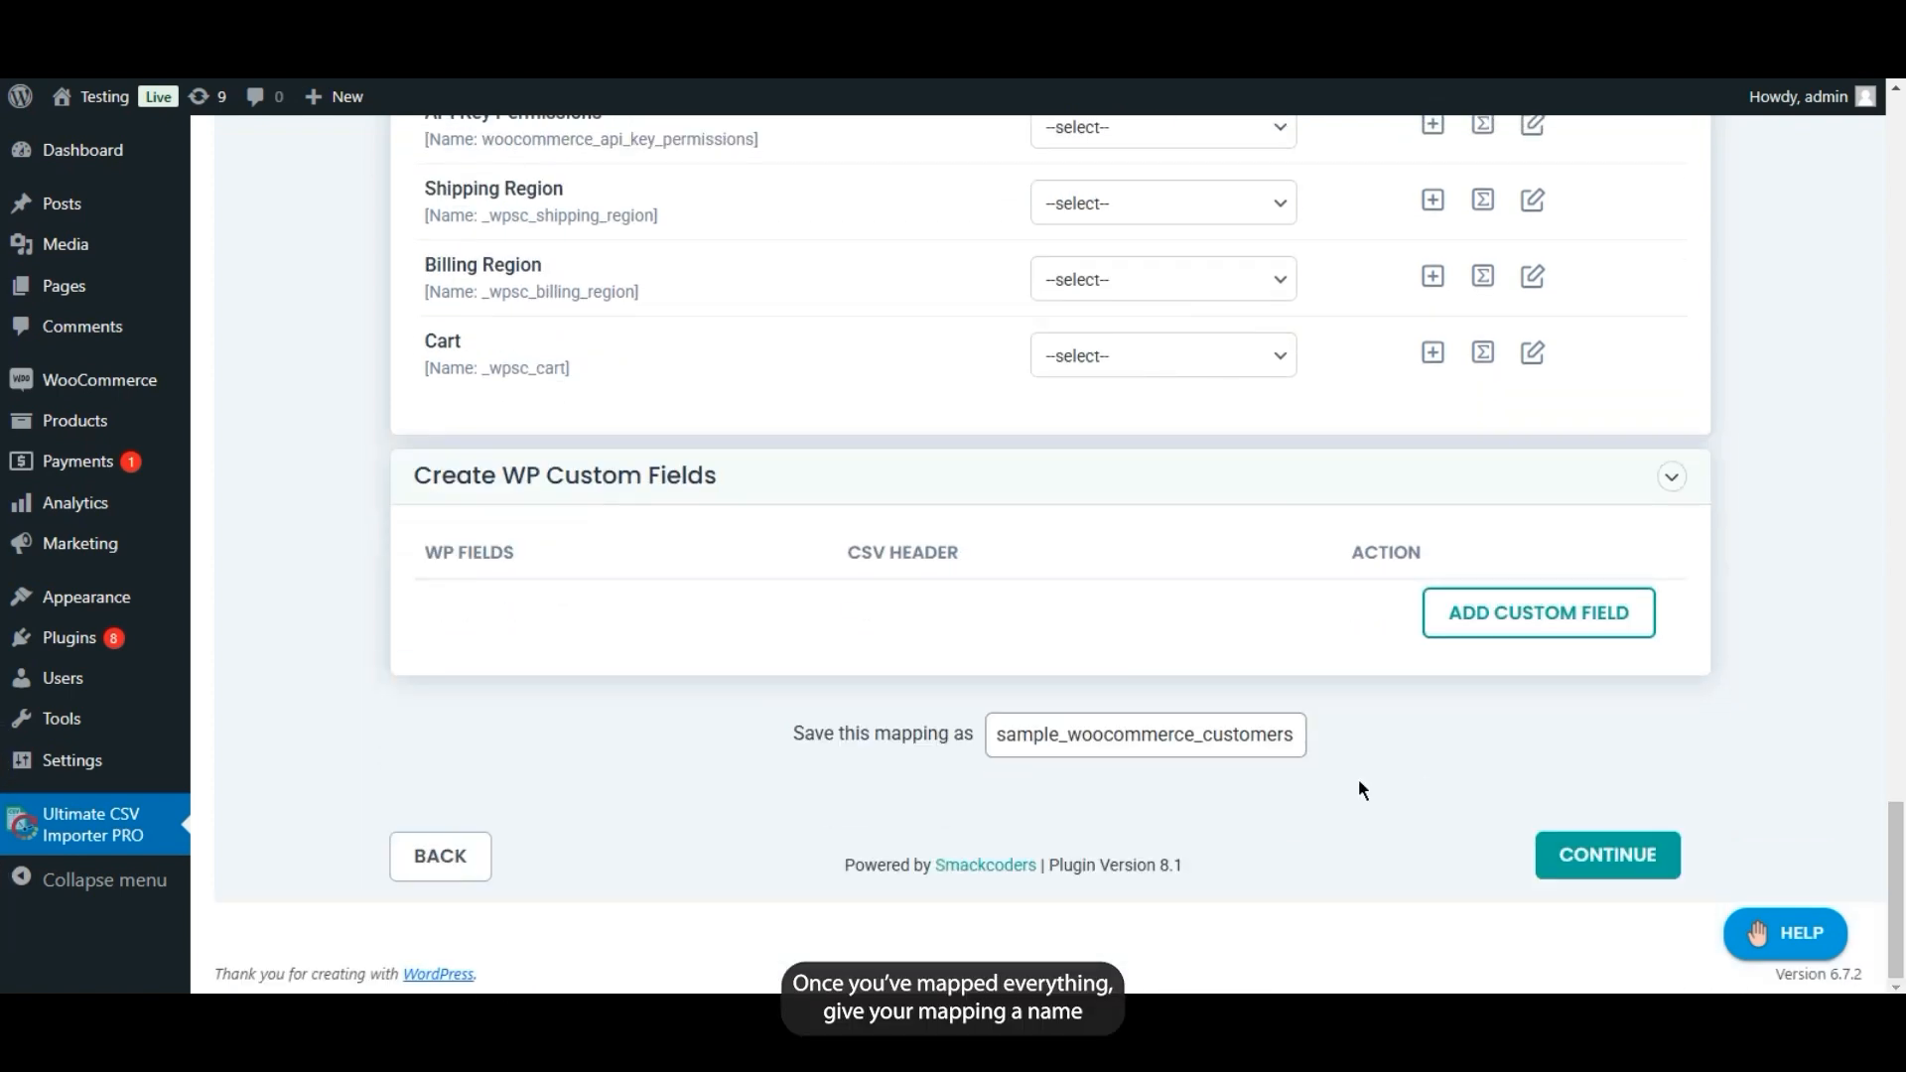
# Remove the "sample_" prefix so the mapping is saved as woocommerce_customers (1), and continue to the import configuration
pyautogui.click(1202, 739)
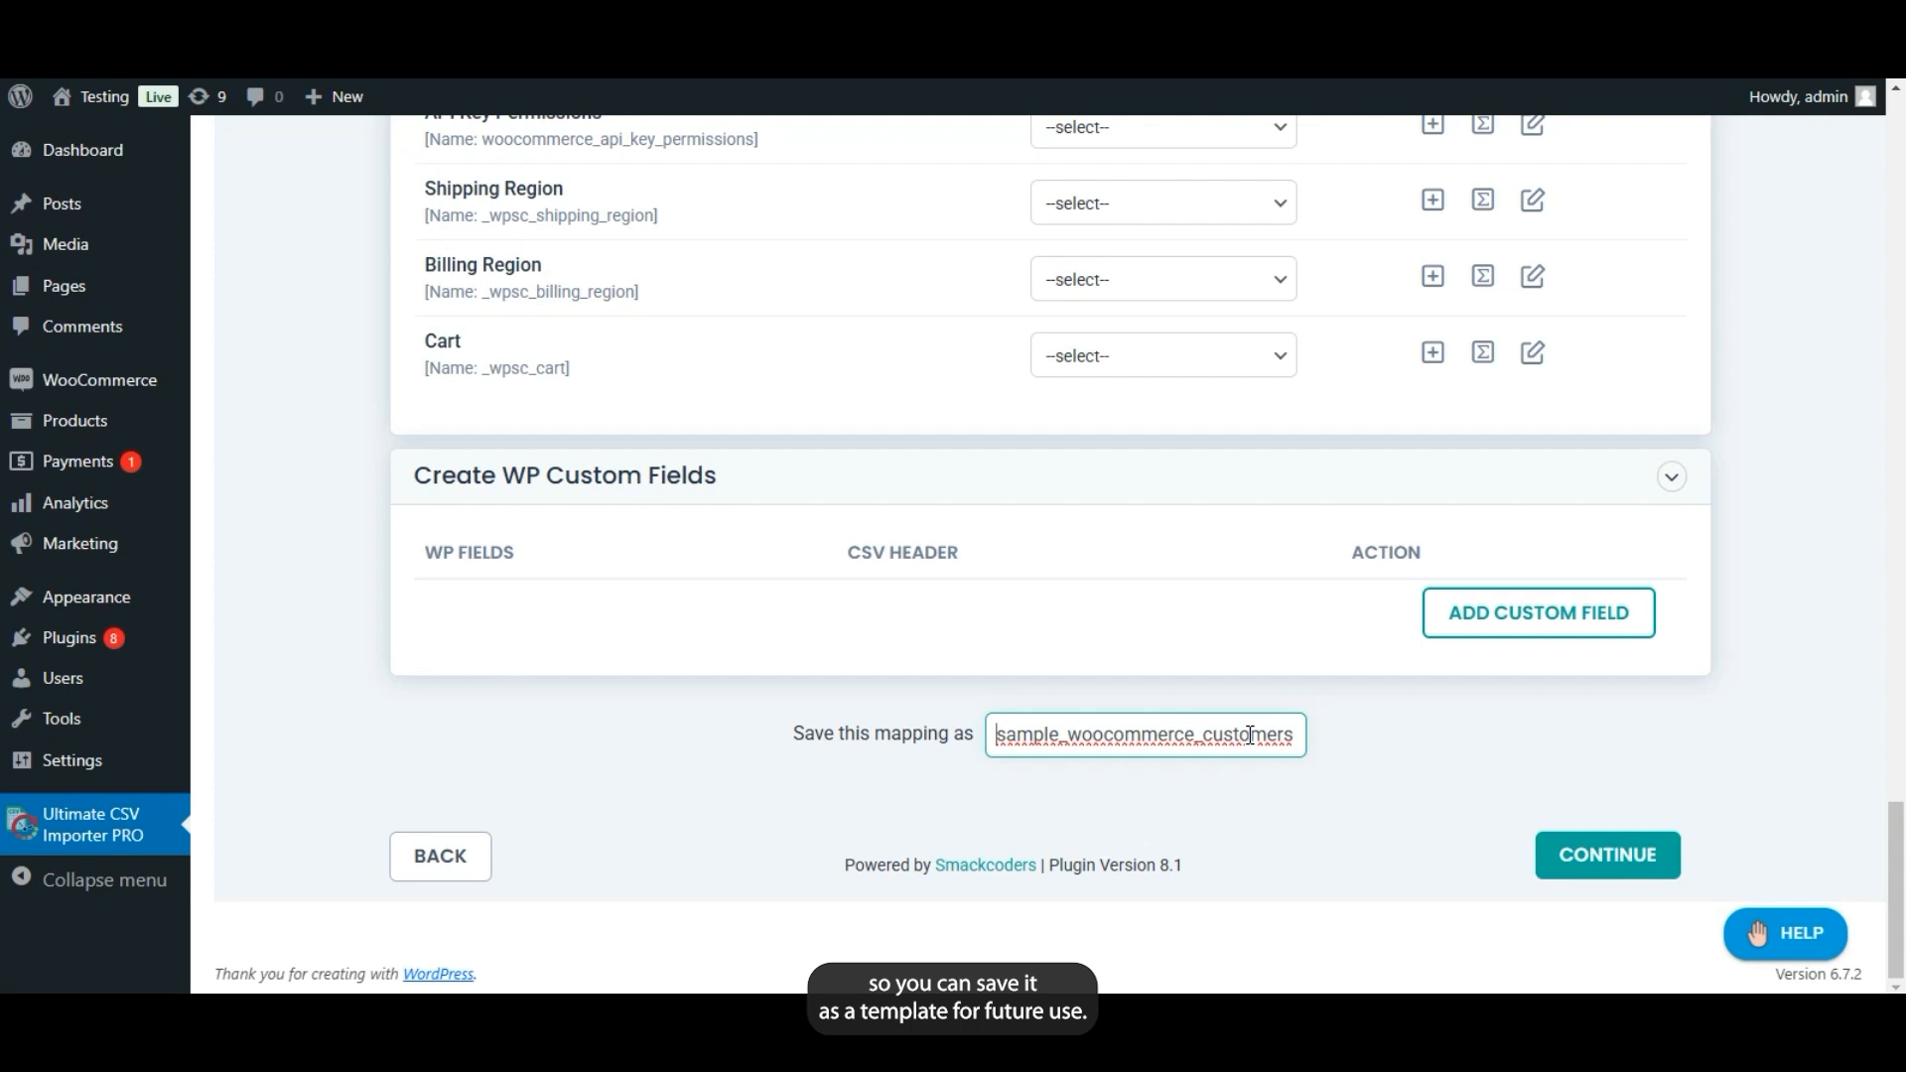
pyautogui.doubleClick(1249, 736)
pyautogui.hotkey('shift', 'Left')
pyautogui.hotkey('shift', 'Left')
pyautogui.hotkey('shift', 'Left')
pyautogui.hotkey('shift', 'Left')
pyautogui.hotkey('shift', 'Left')
pyautogui.hotkey('shift', 'Left')
pyautogui.hotkey('shift', 'Left')
pyautogui.hotkey('shift', 'Left')
pyautogui.hotkey('shift', 'Left')
pyautogui.hotkey('shift', 'Left')
pyautogui.hotkey('shift', 'Left')
pyautogui.hotkey('shift', 'Left')
pyautogui.hotkey('shift', 'Left')
pyautogui.hotkey('shift', 'Left')
pyautogui.hotkey('shift', 'Left')
pyautogui.hotkey('shift', 'Left')
pyautogui.hotkey('shift', 'Left')
pyautogui.hotkey('shift', 'Left')
pyautogui.hotkey('shift', 'Left')
pyautogui.hotkey('shift', 'Left')
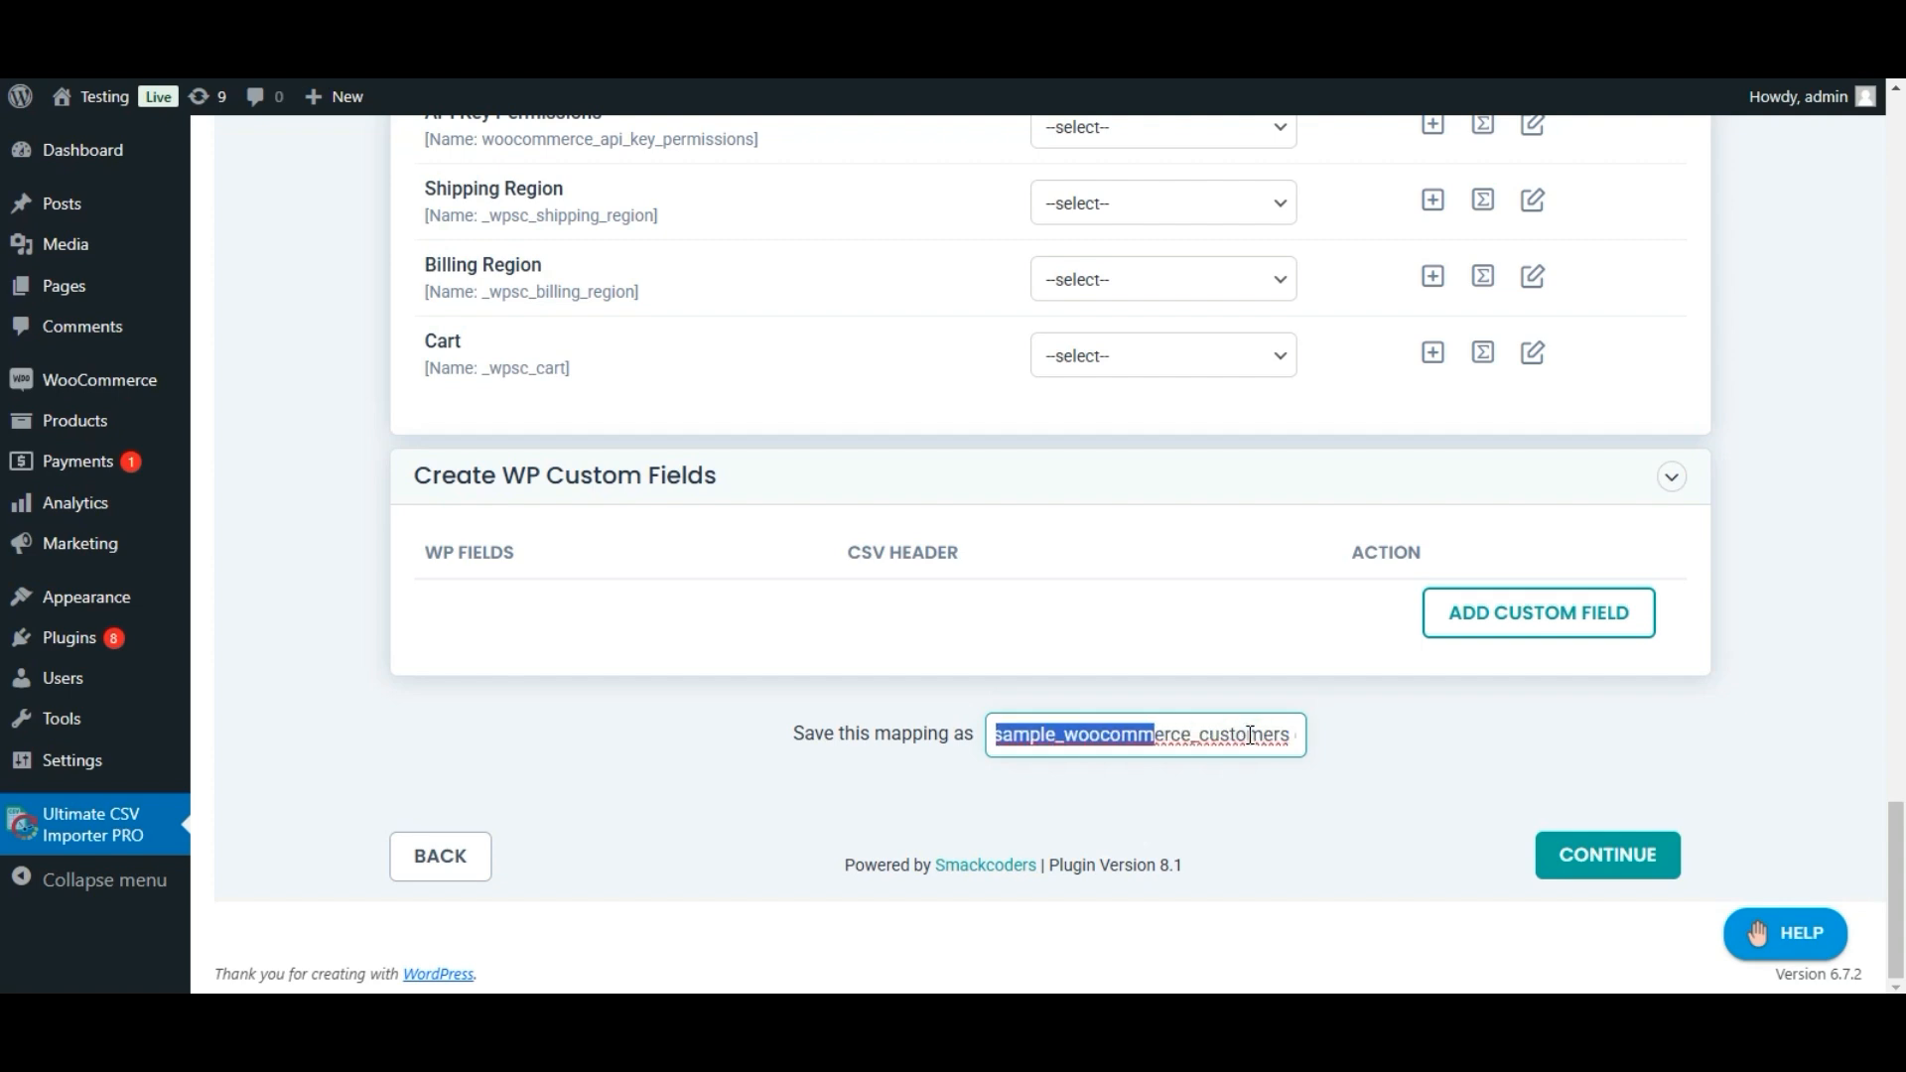
pyautogui.press('BackSpace')
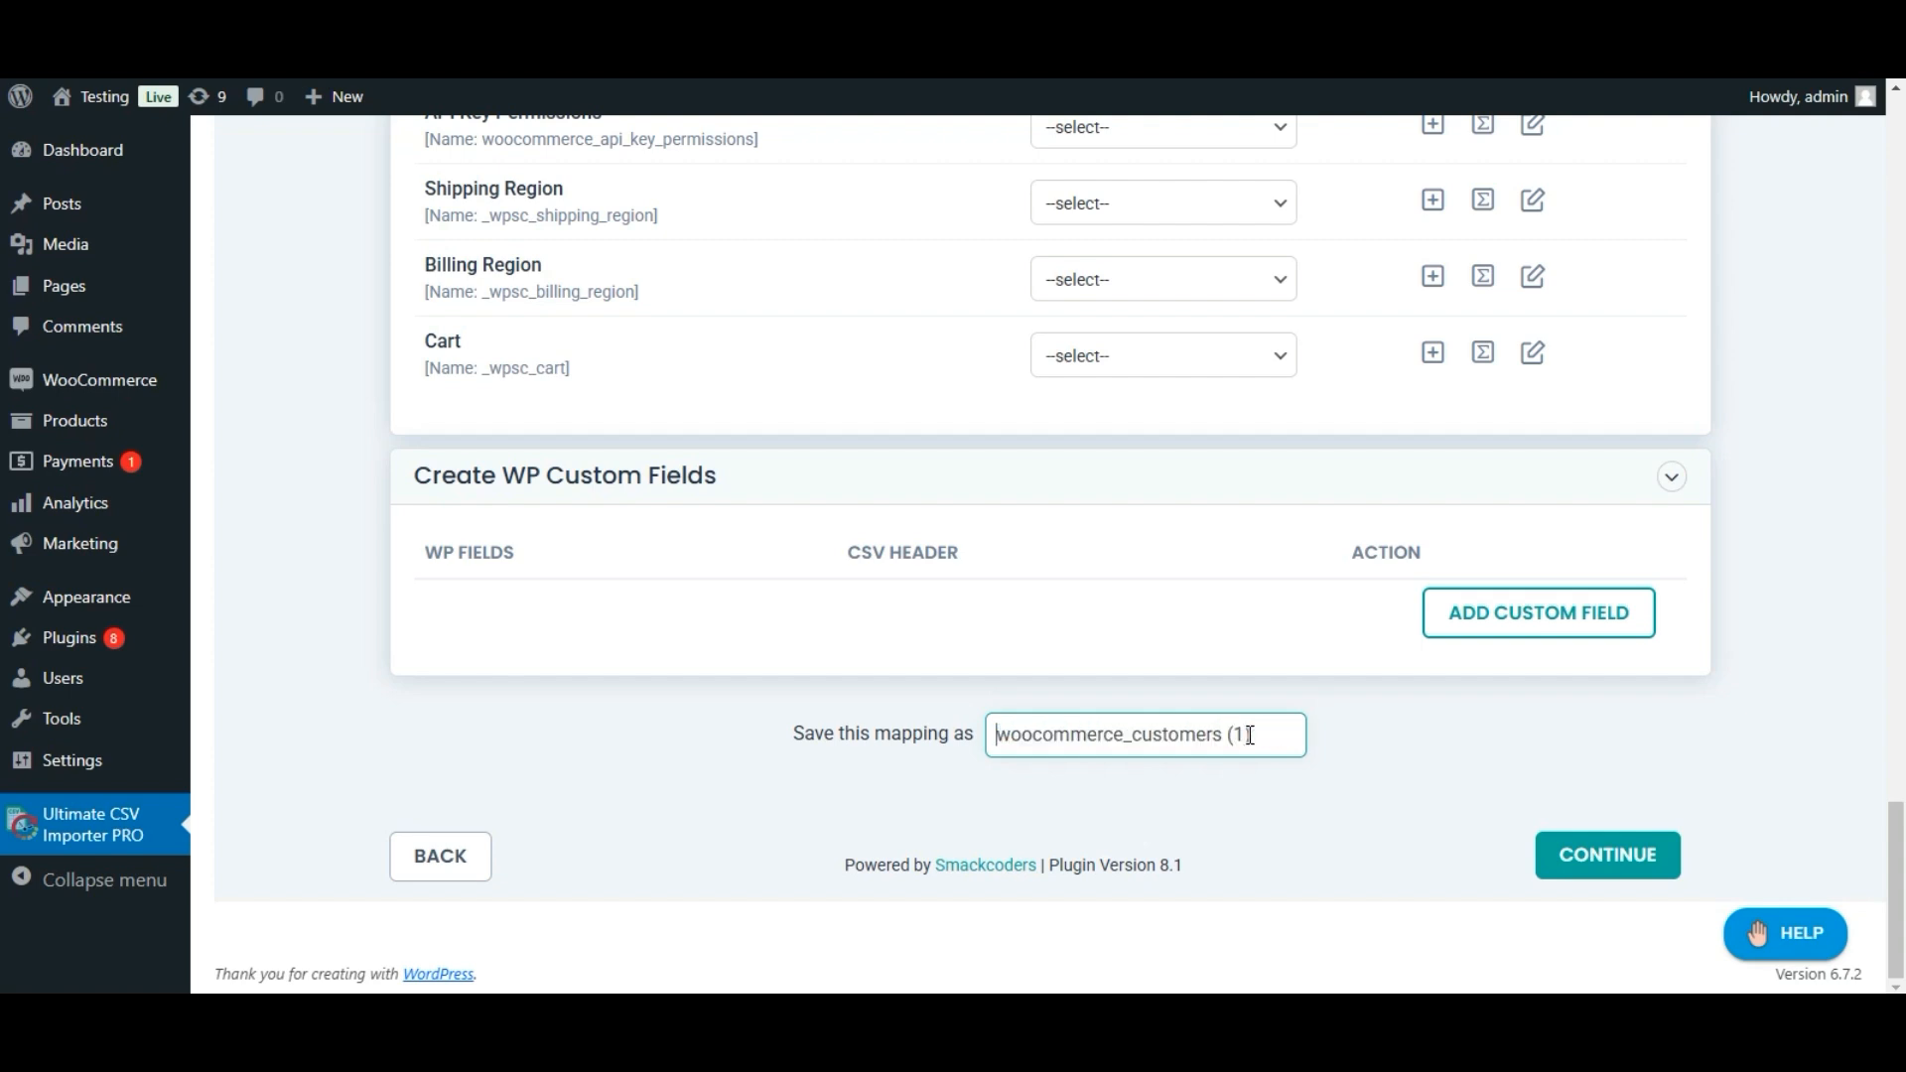
pyautogui.click(1277, 715)
pyautogui.click(1590, 783)
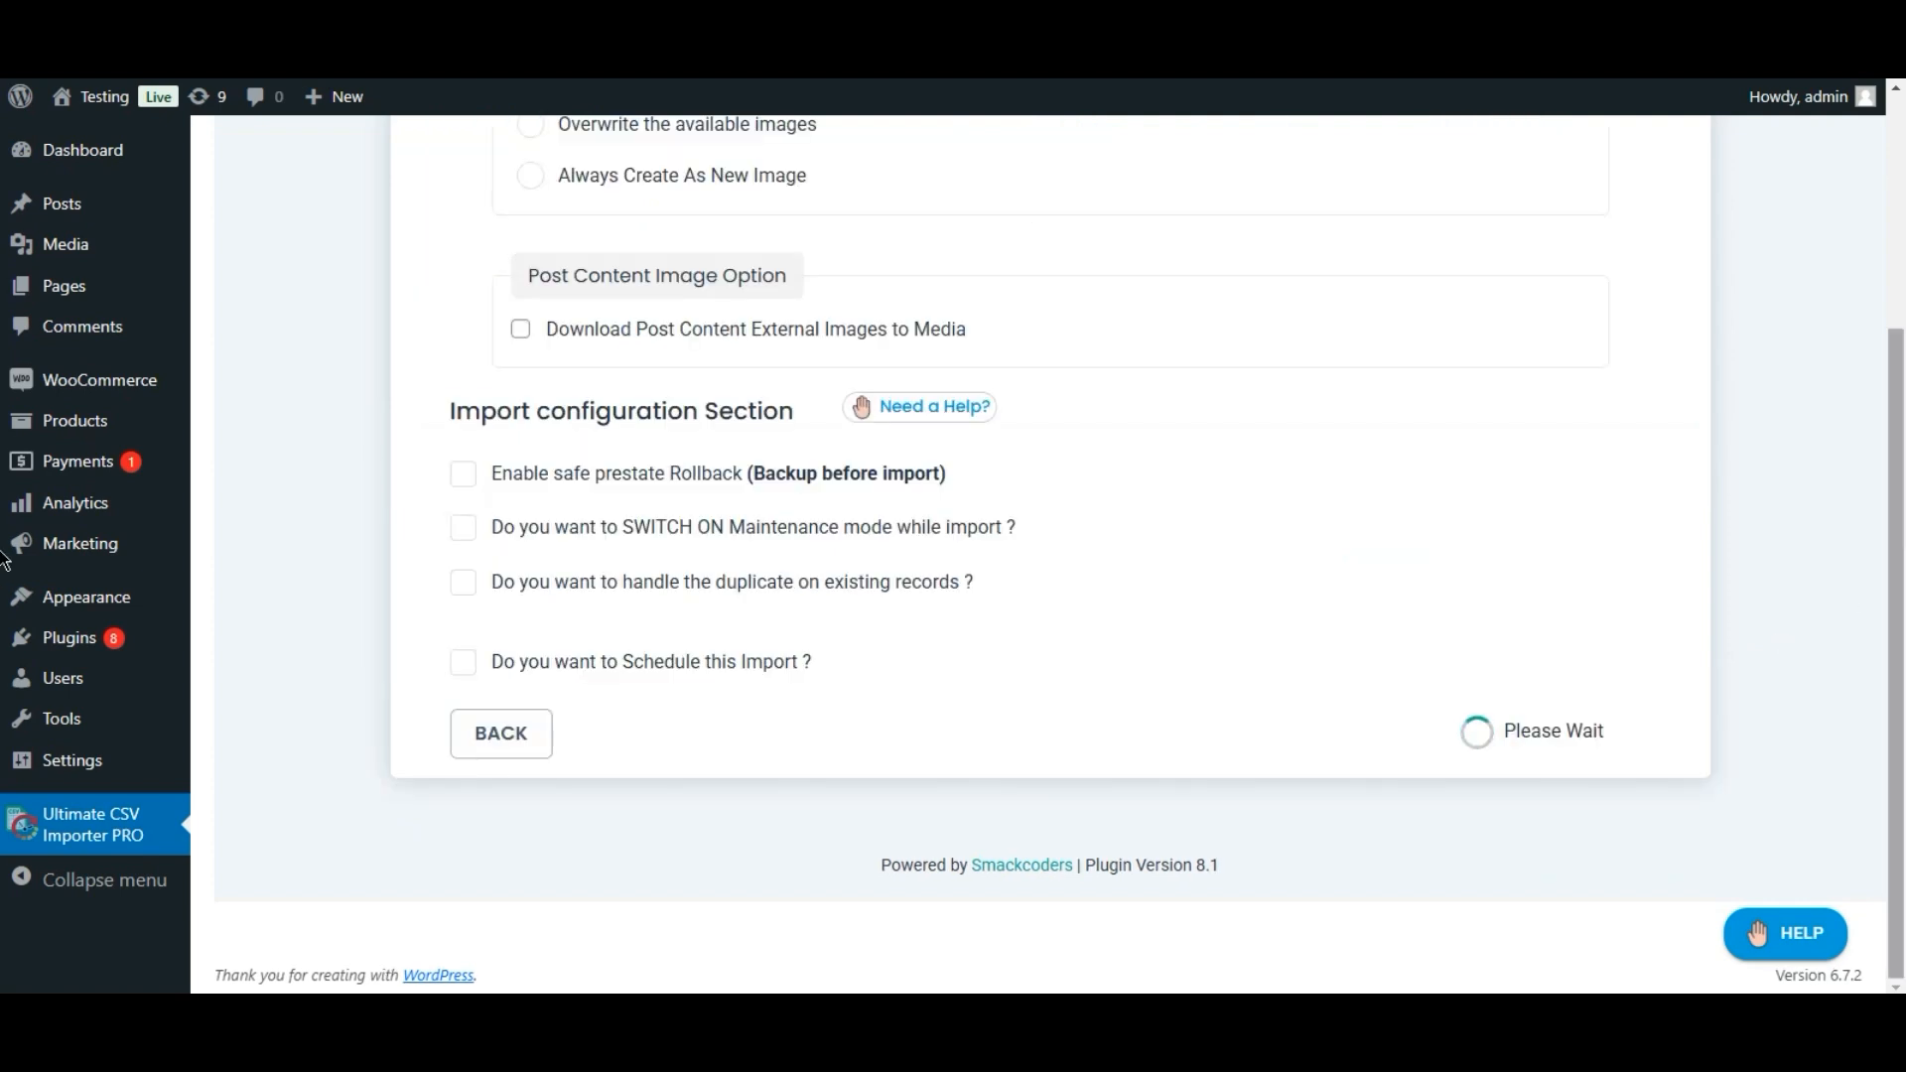
# Review the media upload options and try the safe prestate Rollback setting, switching it on and off again
pyautogui.scroll(3, 4, 381)
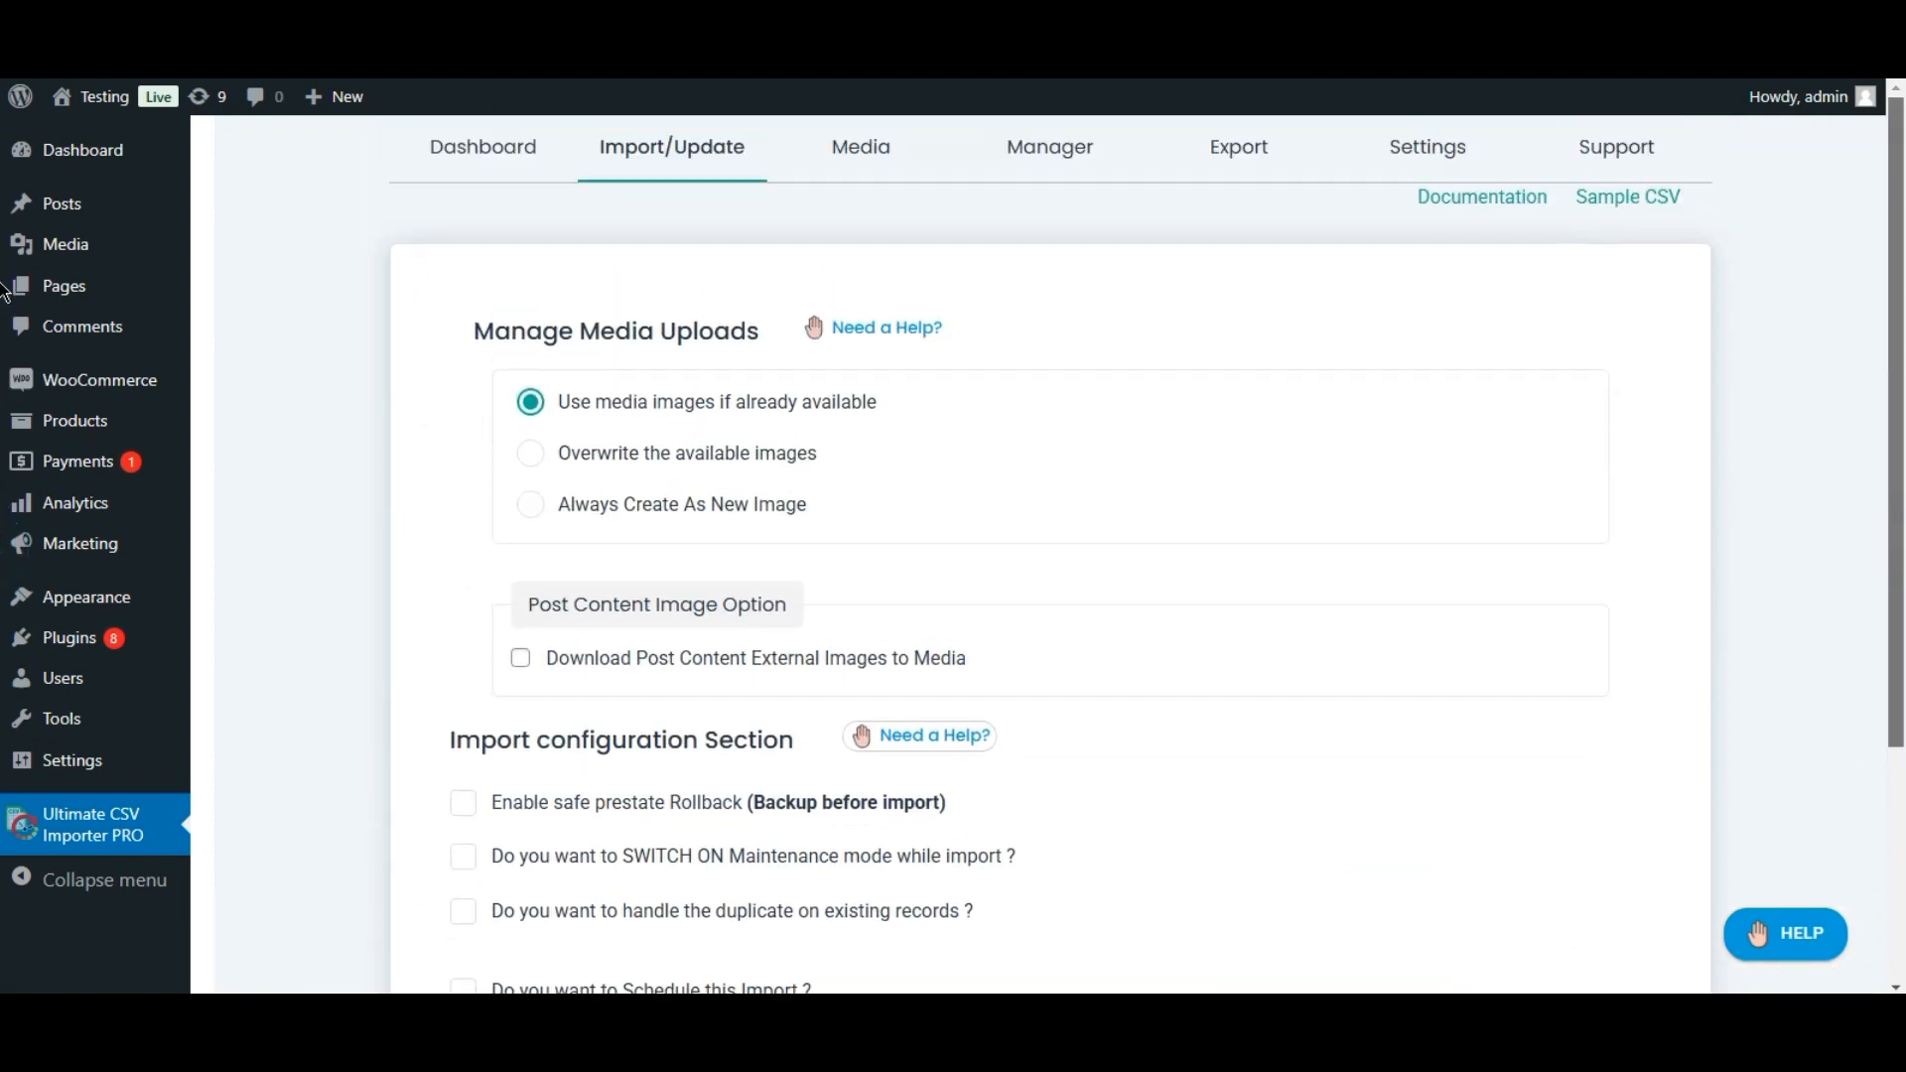
pyautogui.scroll(-1, 4, 328)
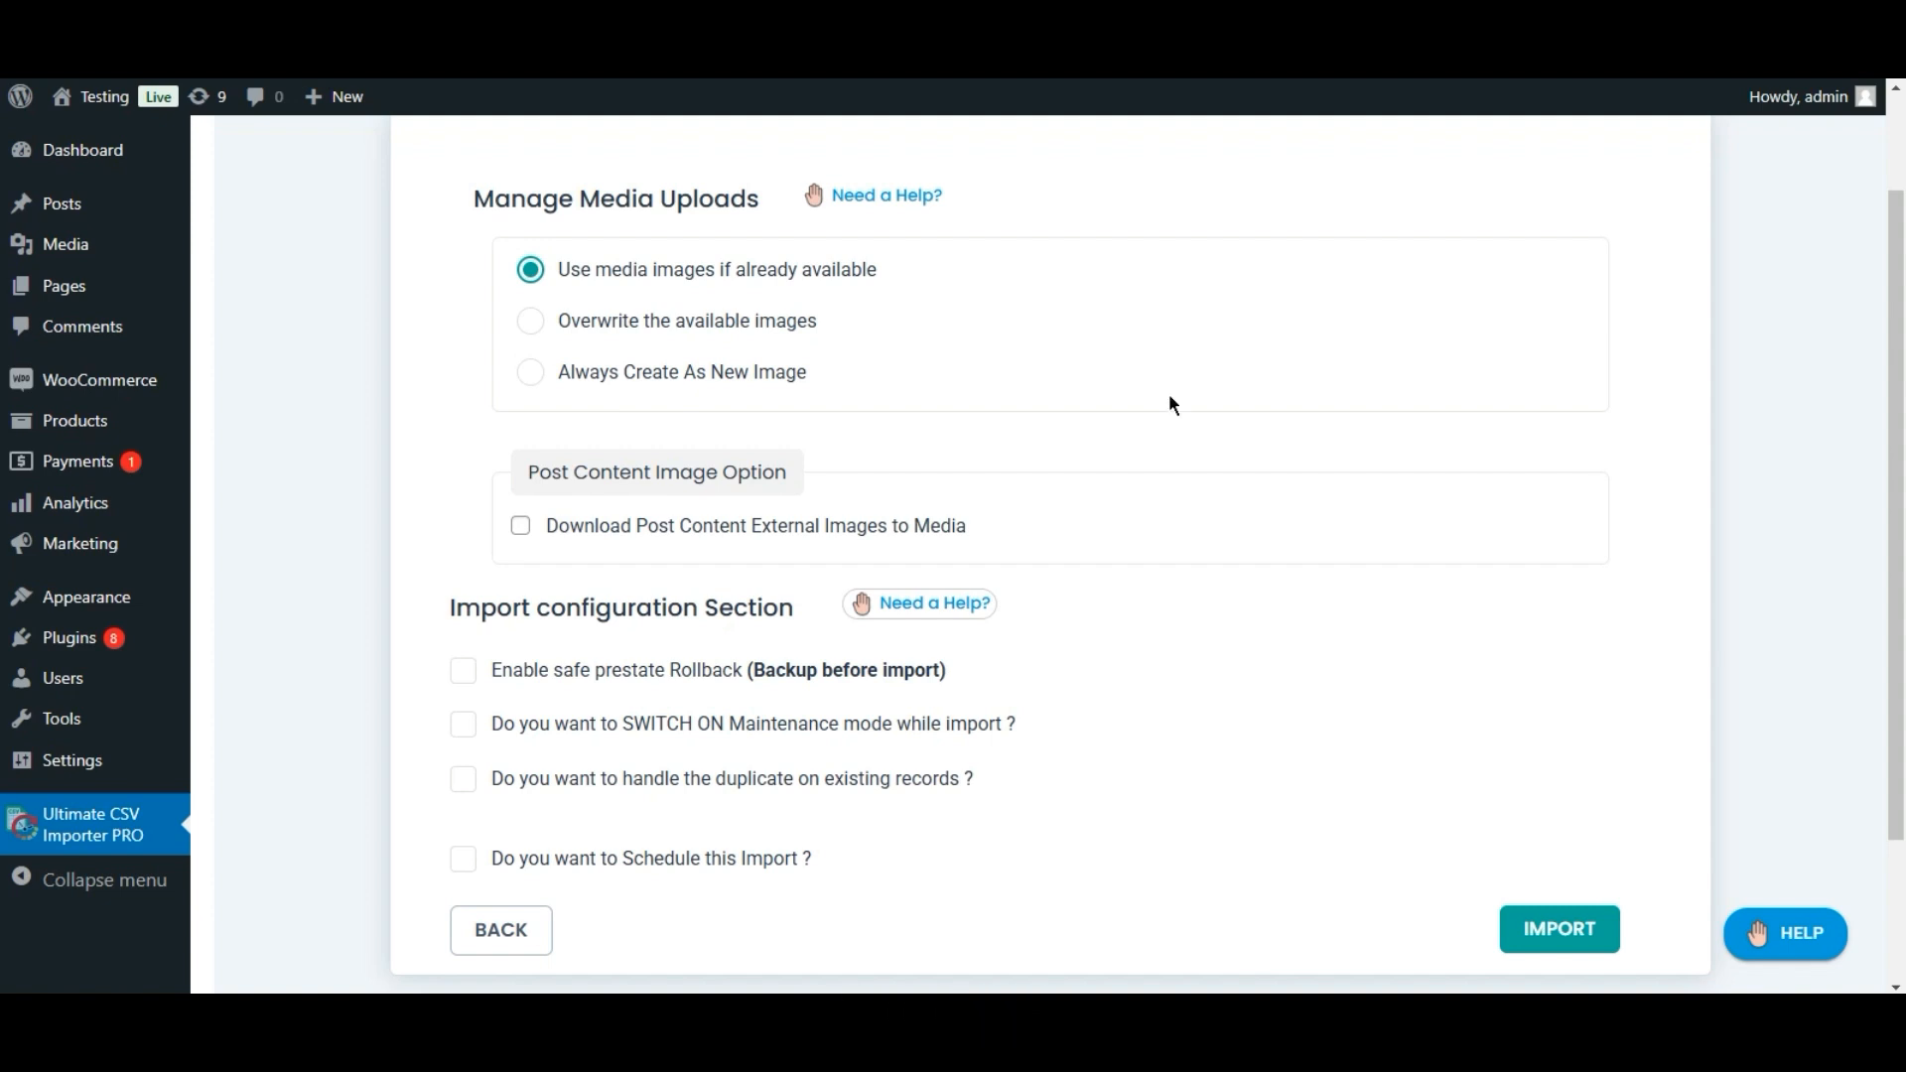
pyautogui.scroll(-2, 1388, 563)
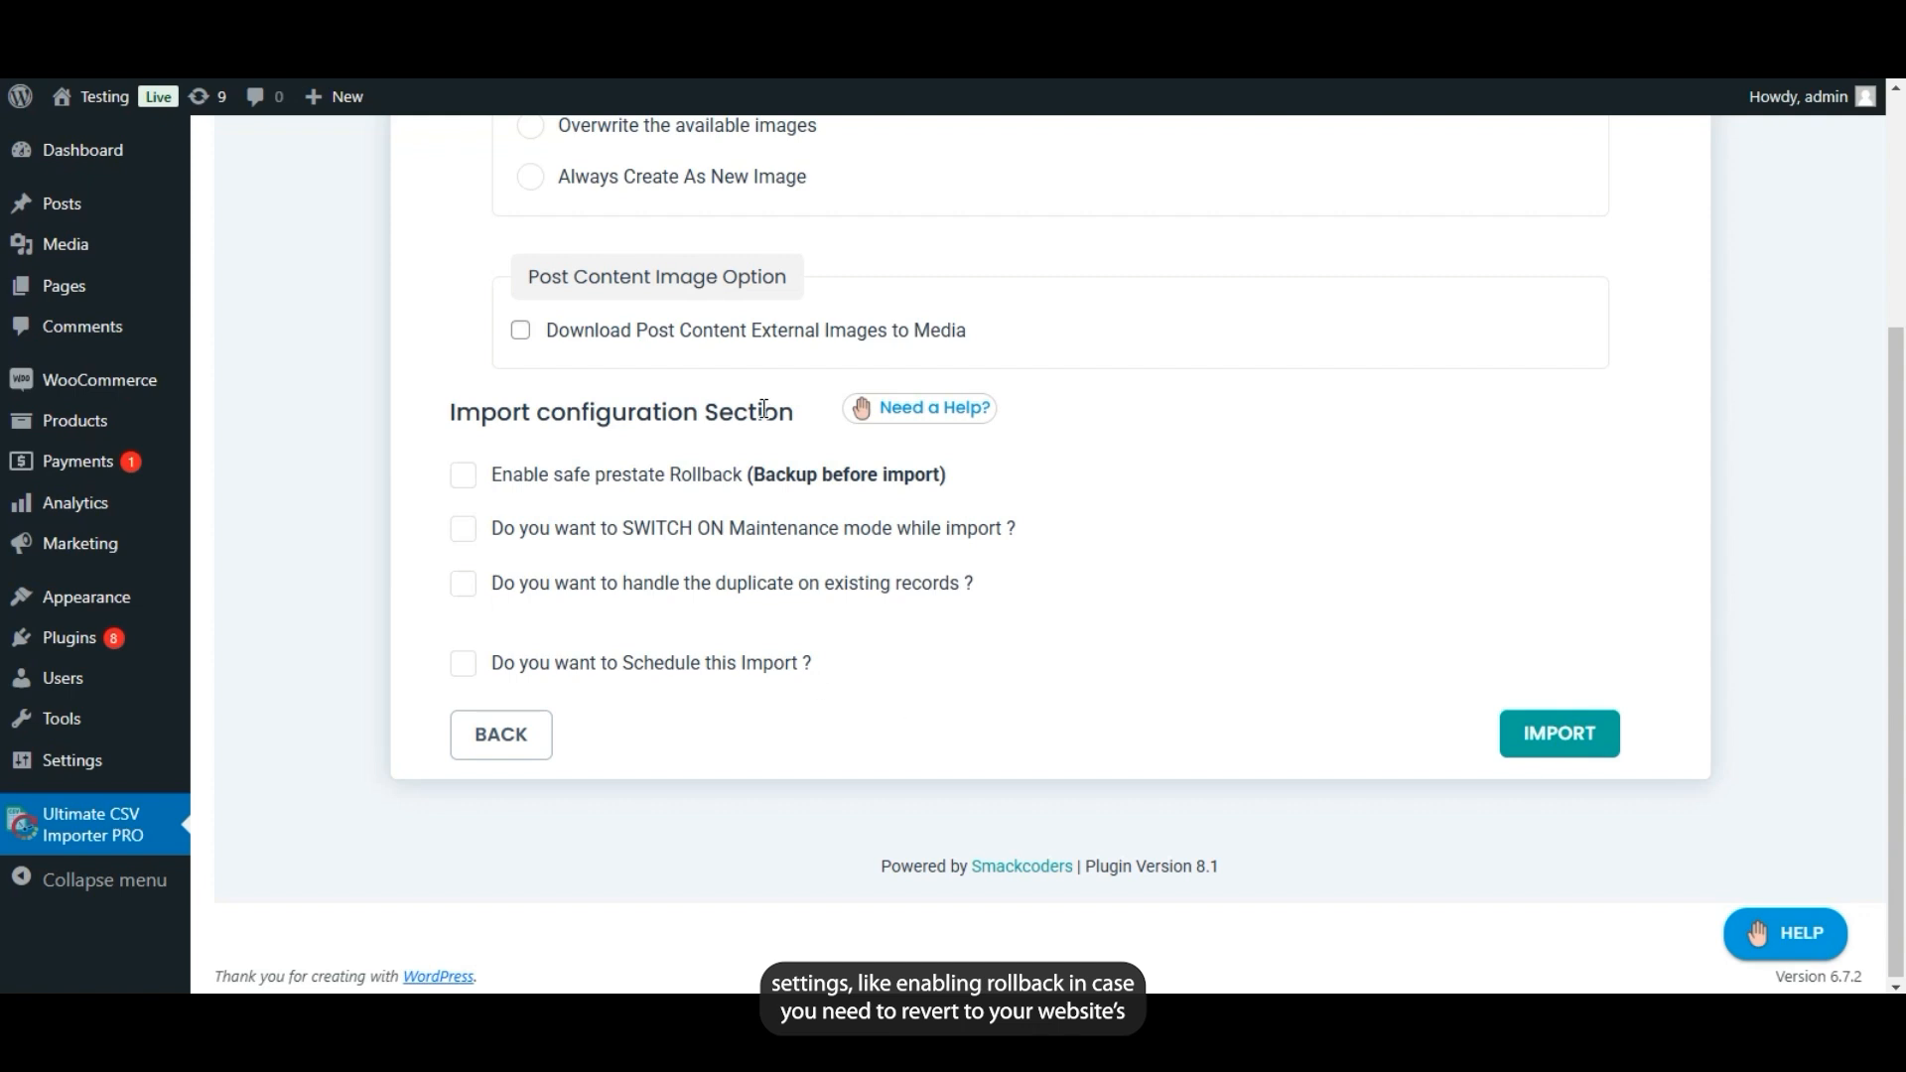
pyautogui.click(462, 477)
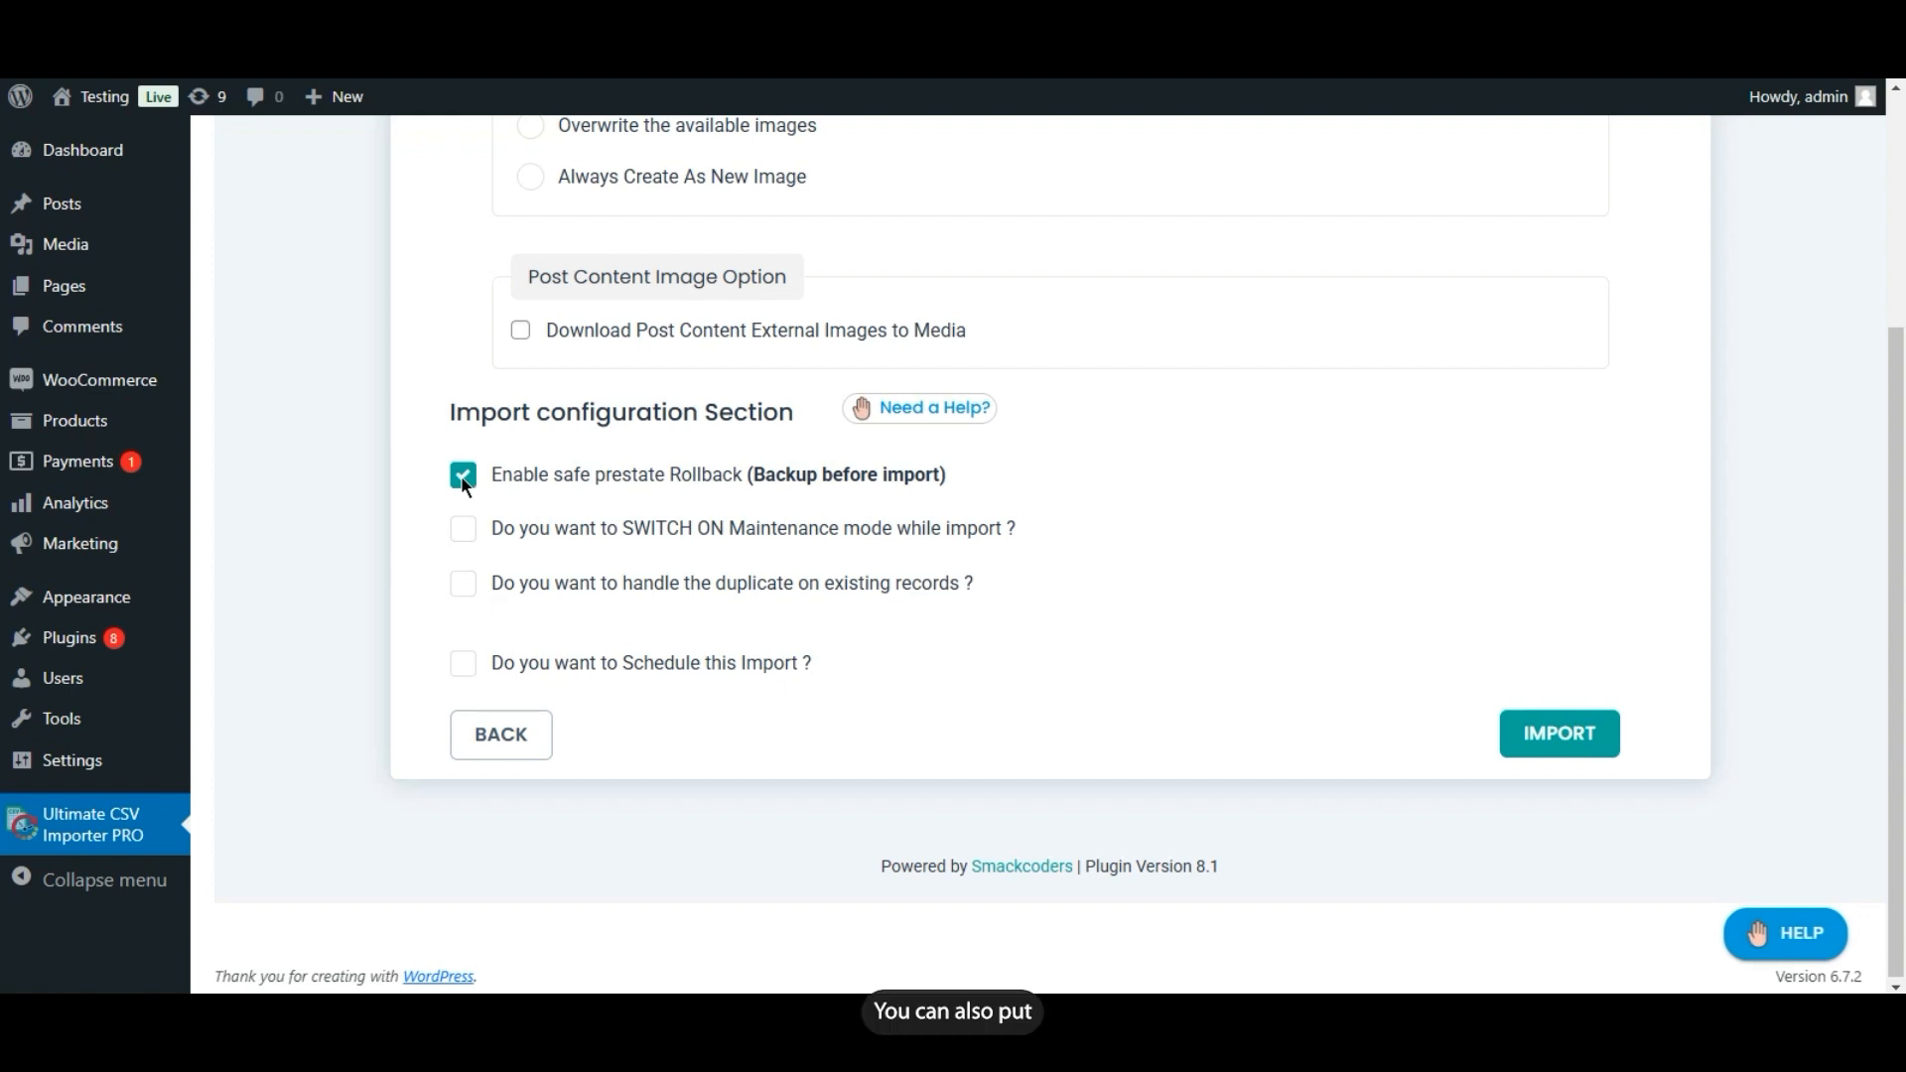
pyautogui.click(462, 476)
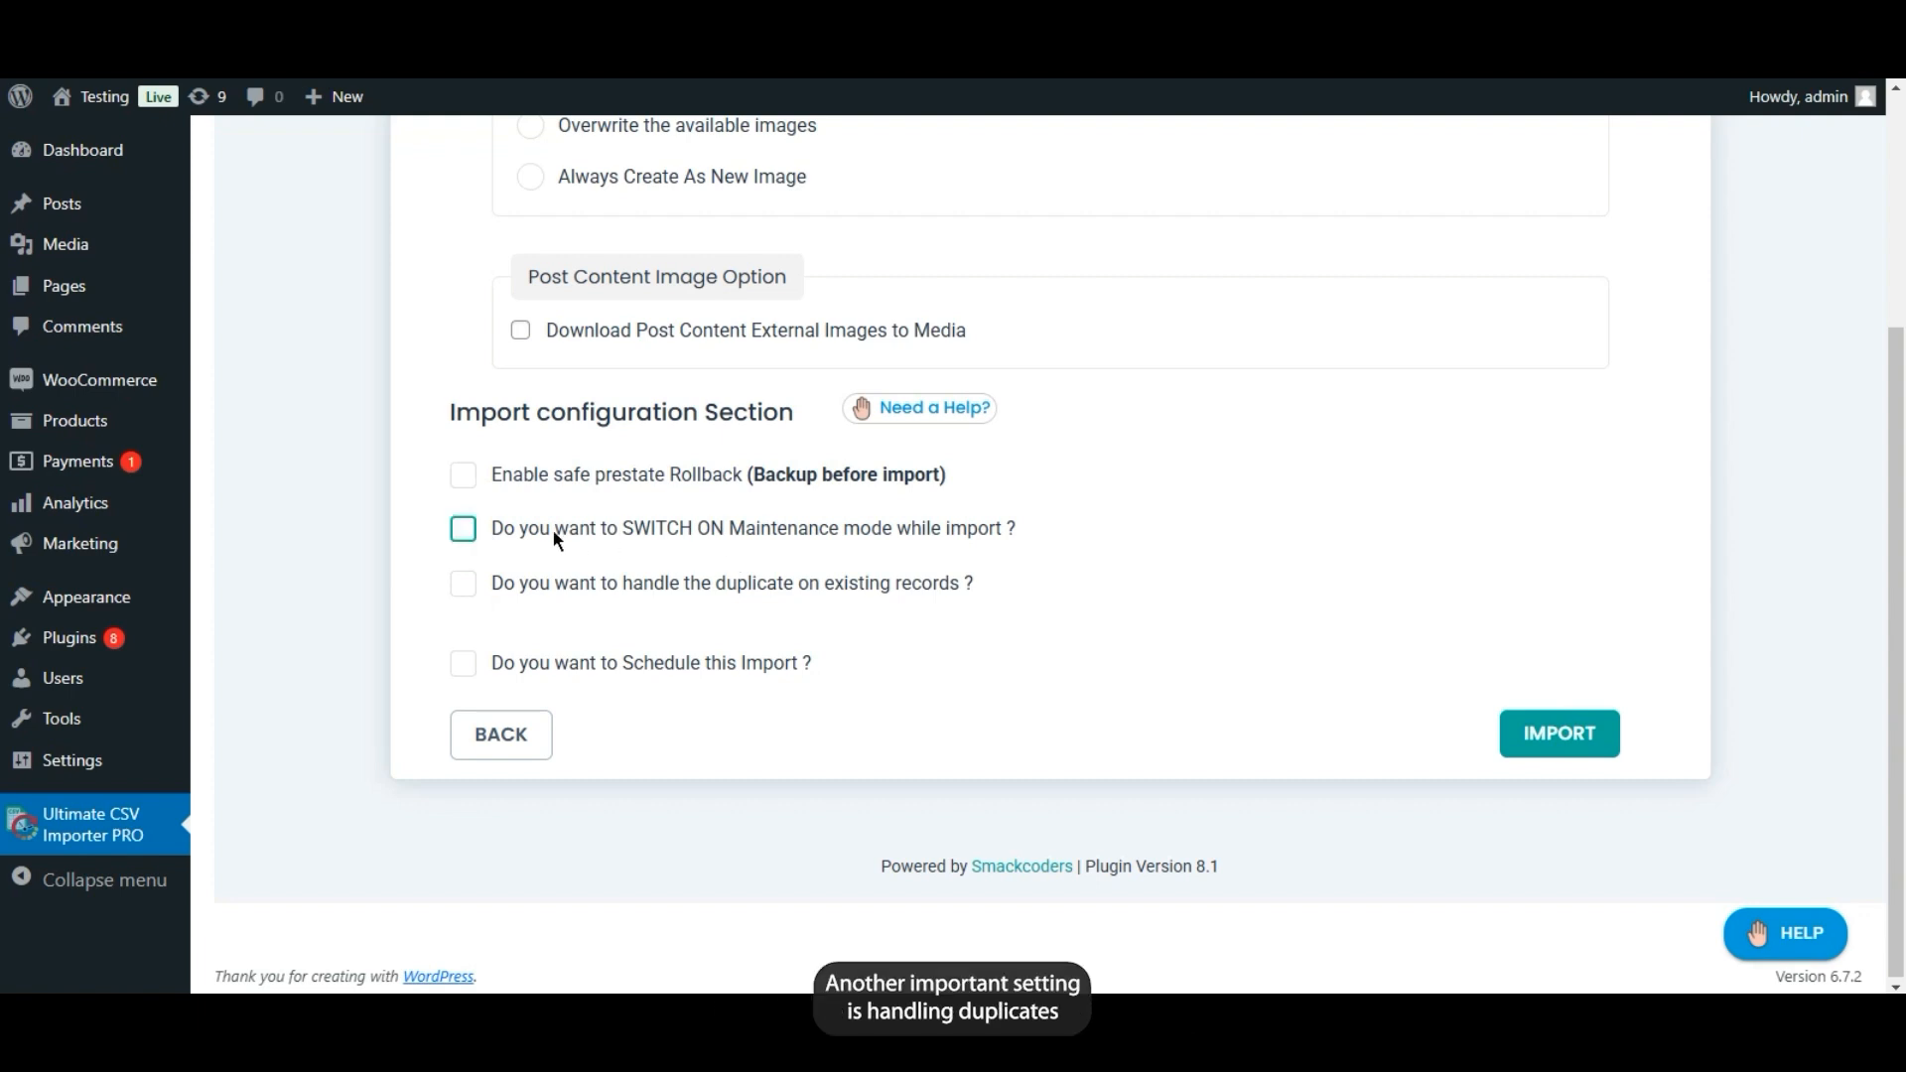
# Enable duplicate handling on existing records, using user_email as the field to check
pyautogui.click(464, 582)
pyautogui.click(888, 677)
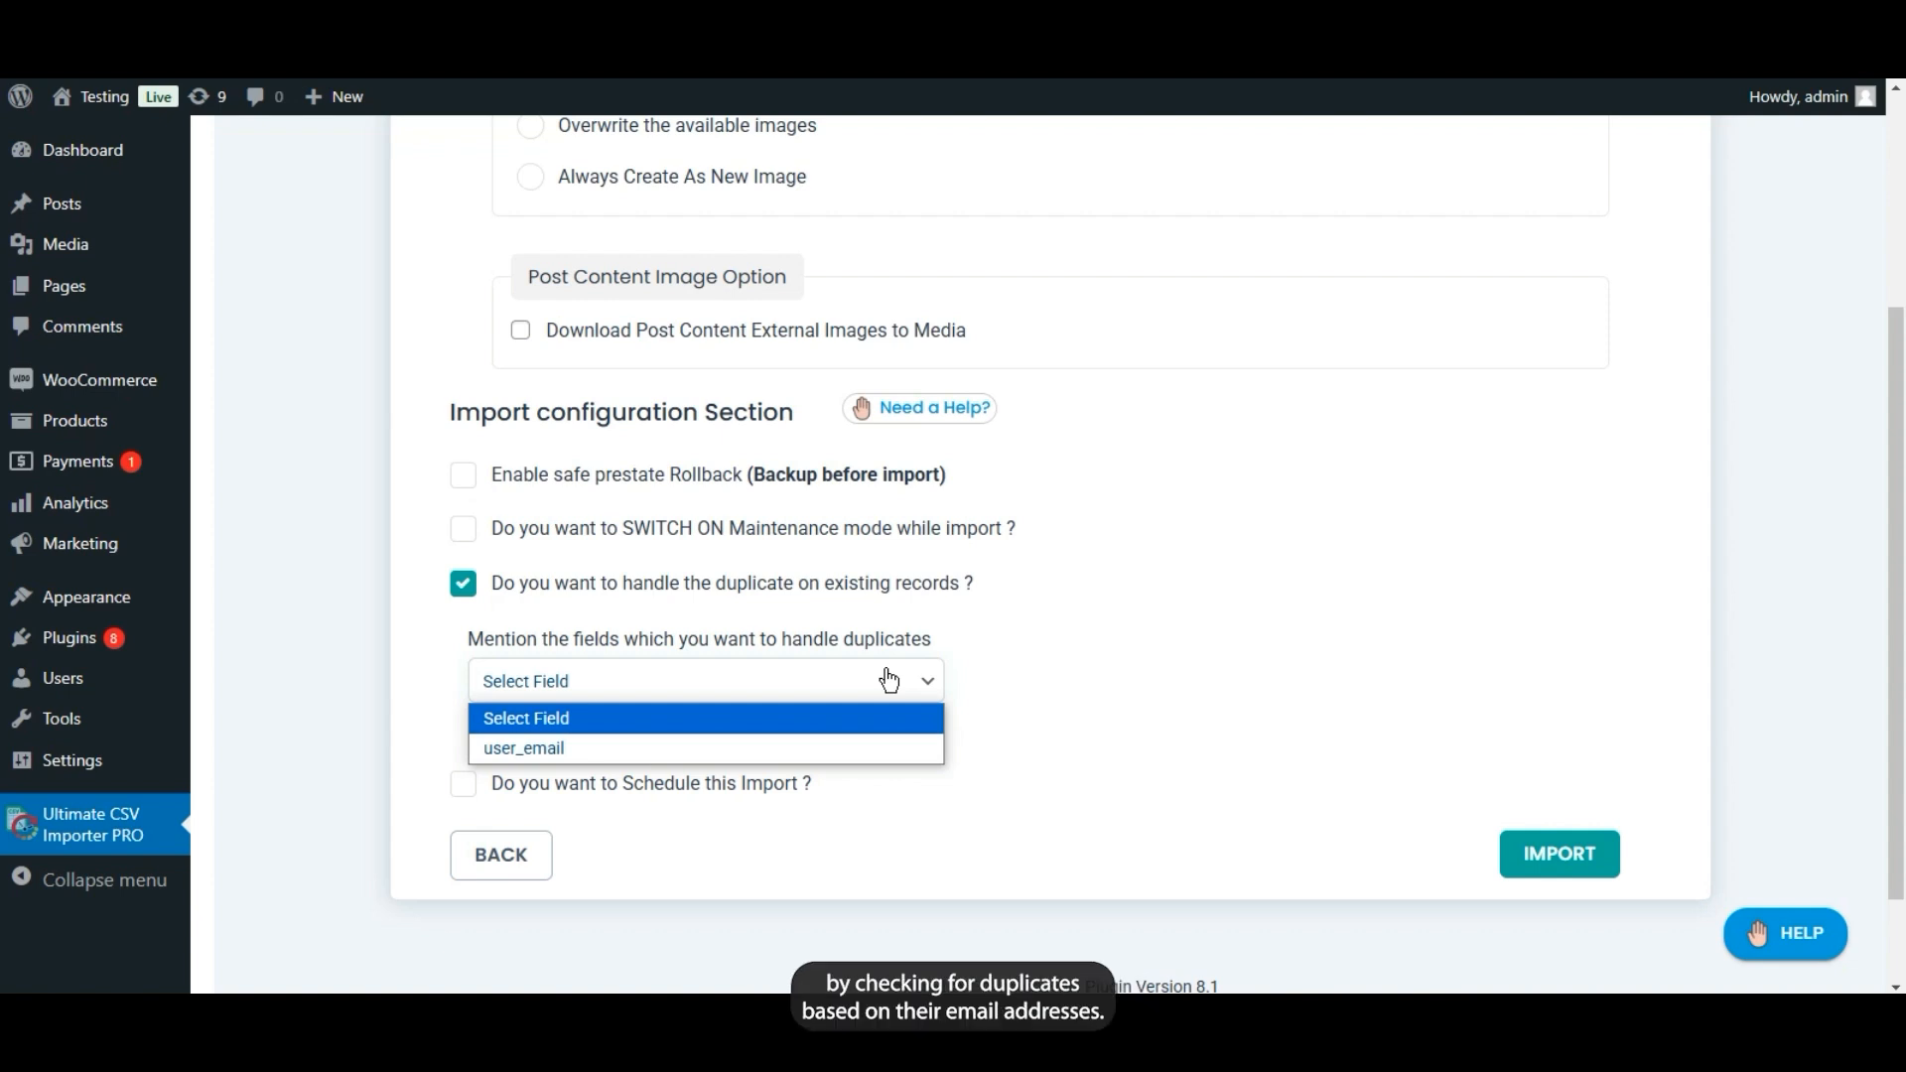
pyautogui.click(747, 754)
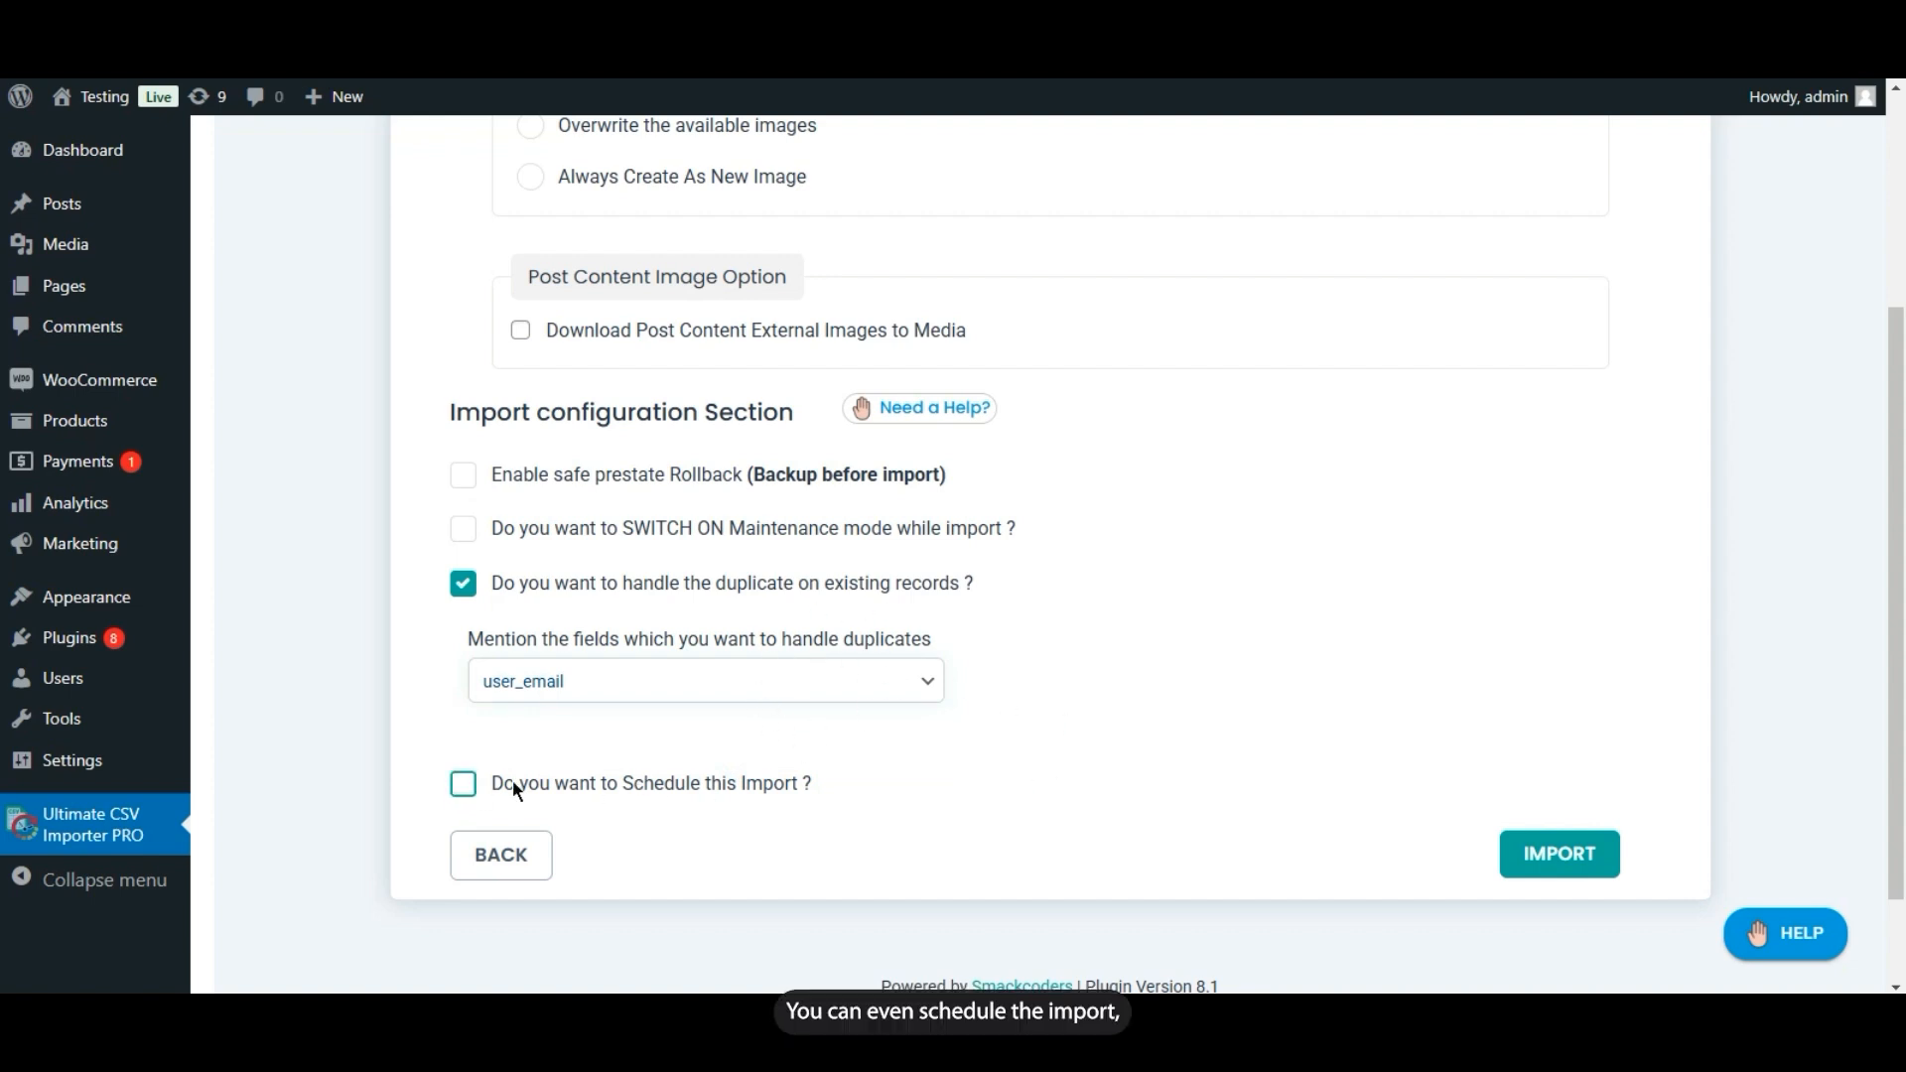
# View the import scheduling options, turn scheduling back off and start the import immediately
pyautogui.click(463, 783)
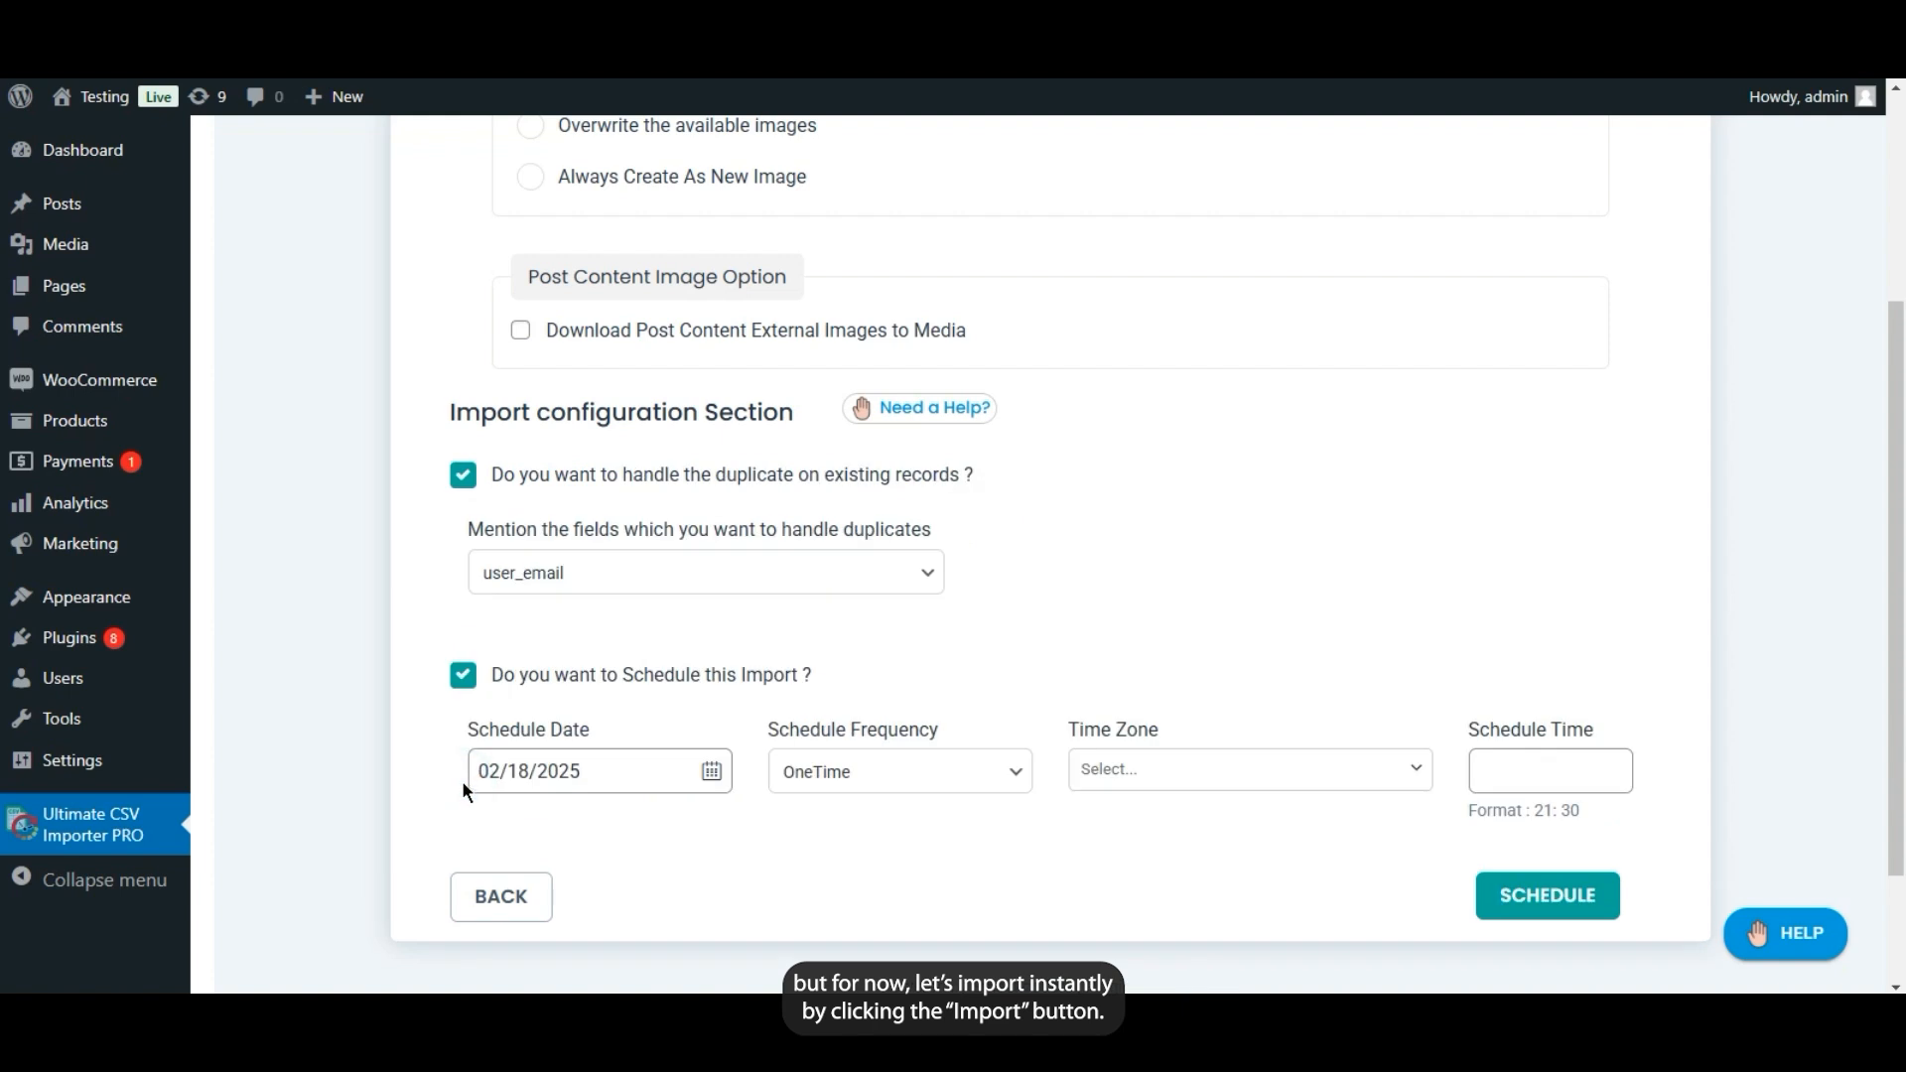
pyautogui.click(462, 675)
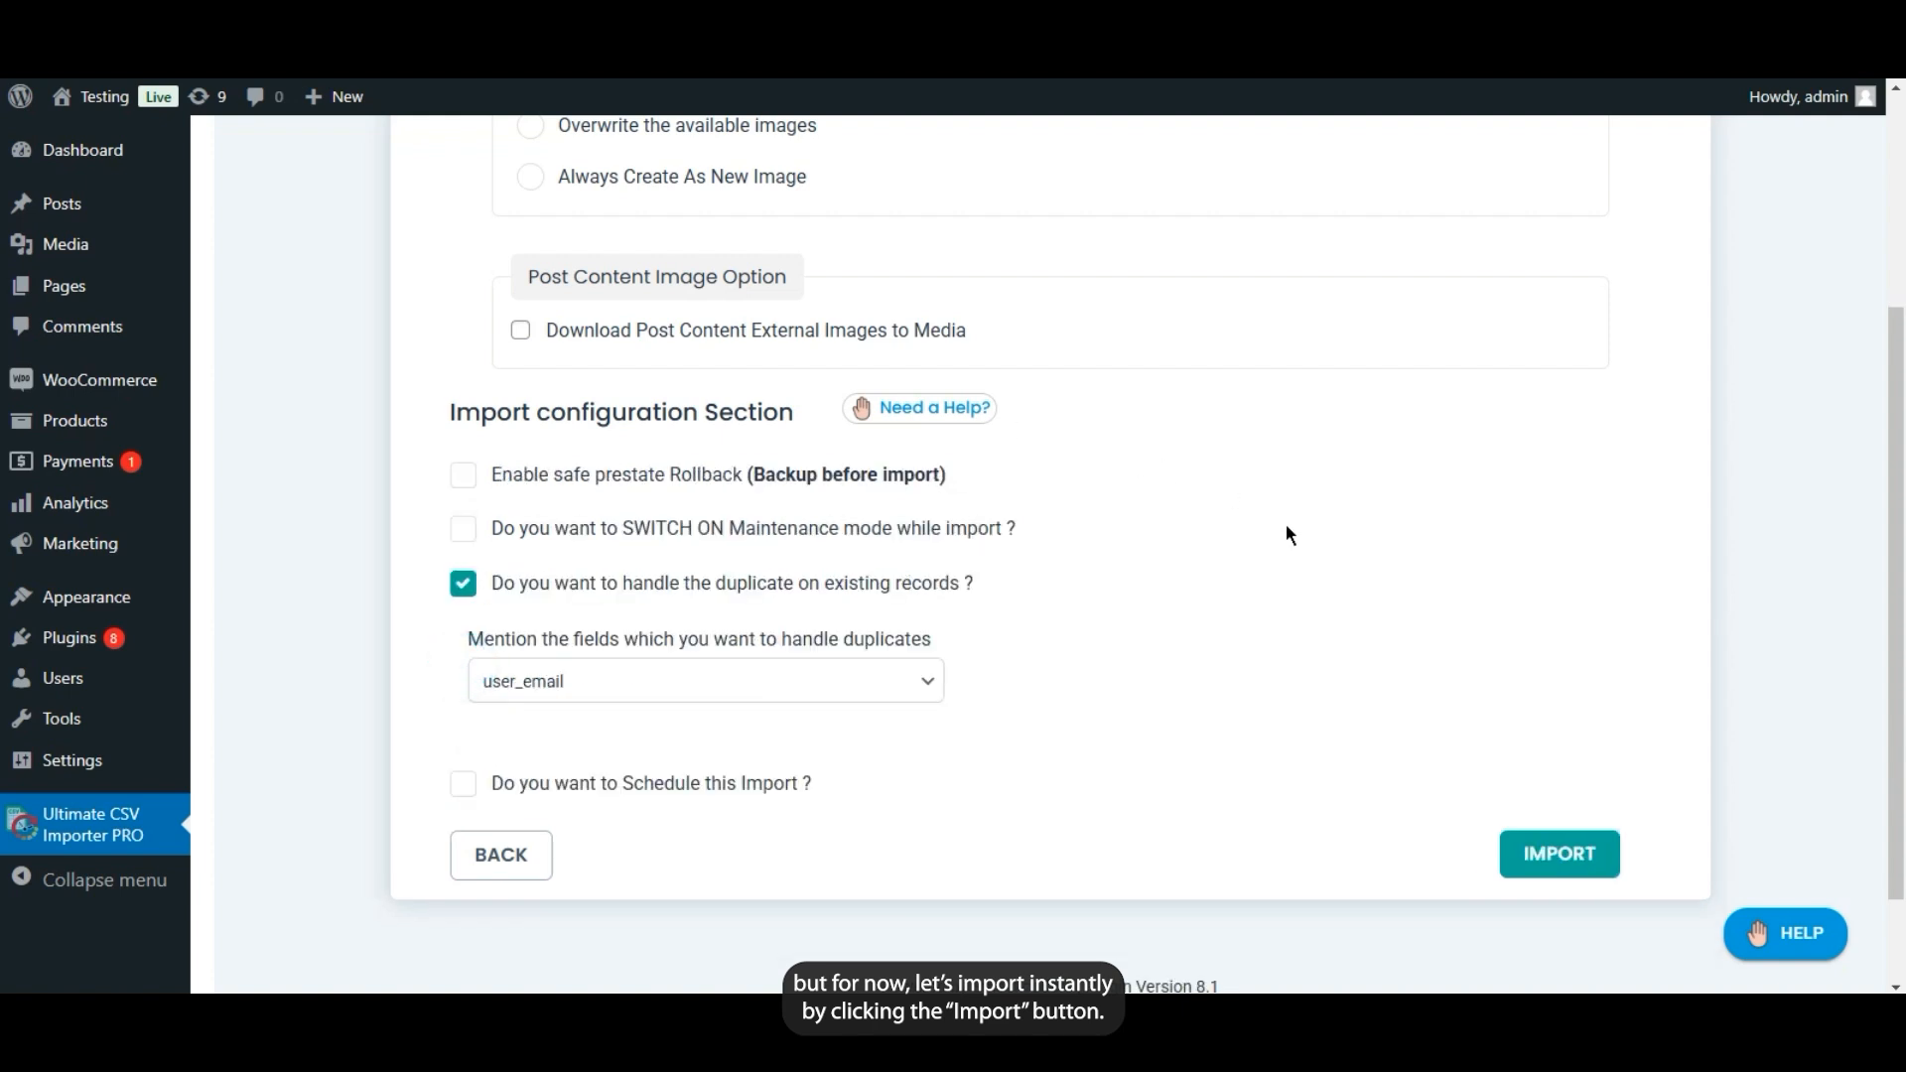
pyautogui.click(1540, 872)
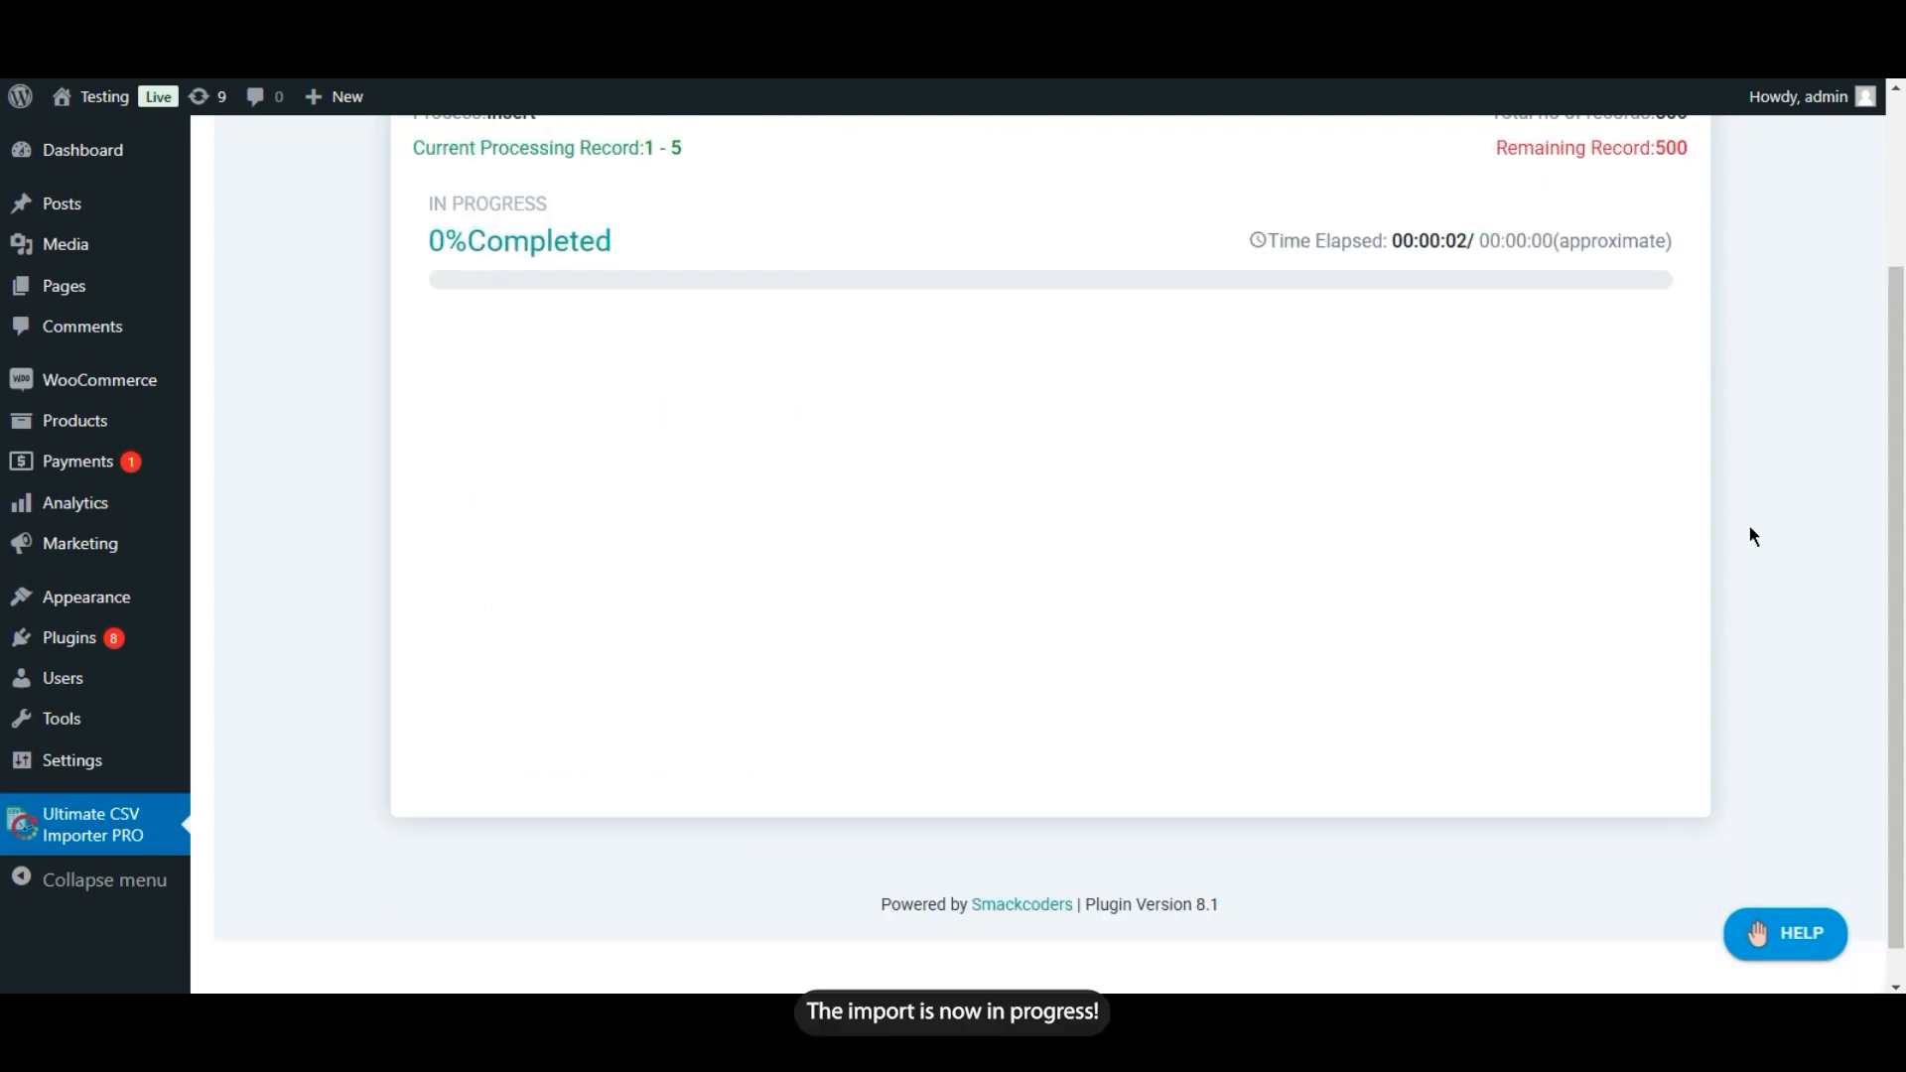
pyautogui.moveTo(1902, 433); pyautogui.dragTo(1904, 211)
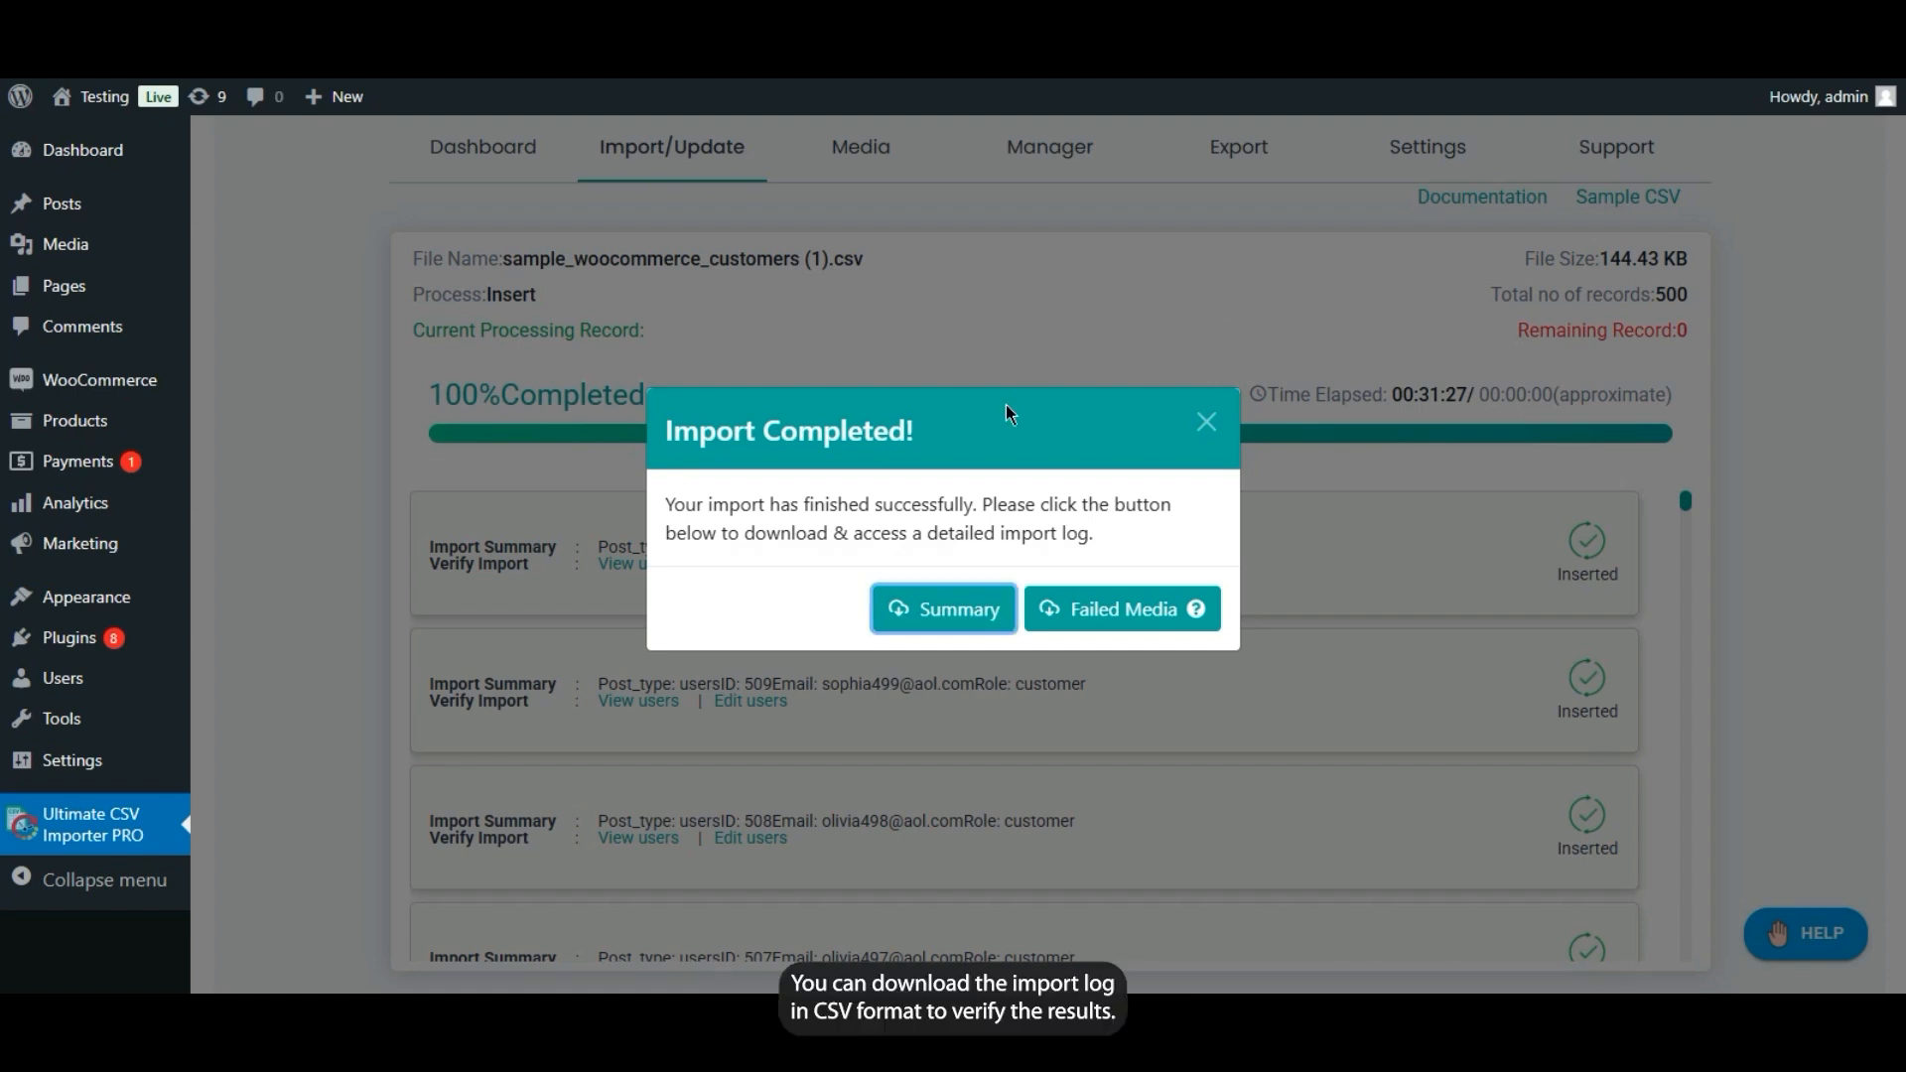
# Close the Import Completed dialog and look through the import summary entries of the customer records
pyautogui.click(820, 598)
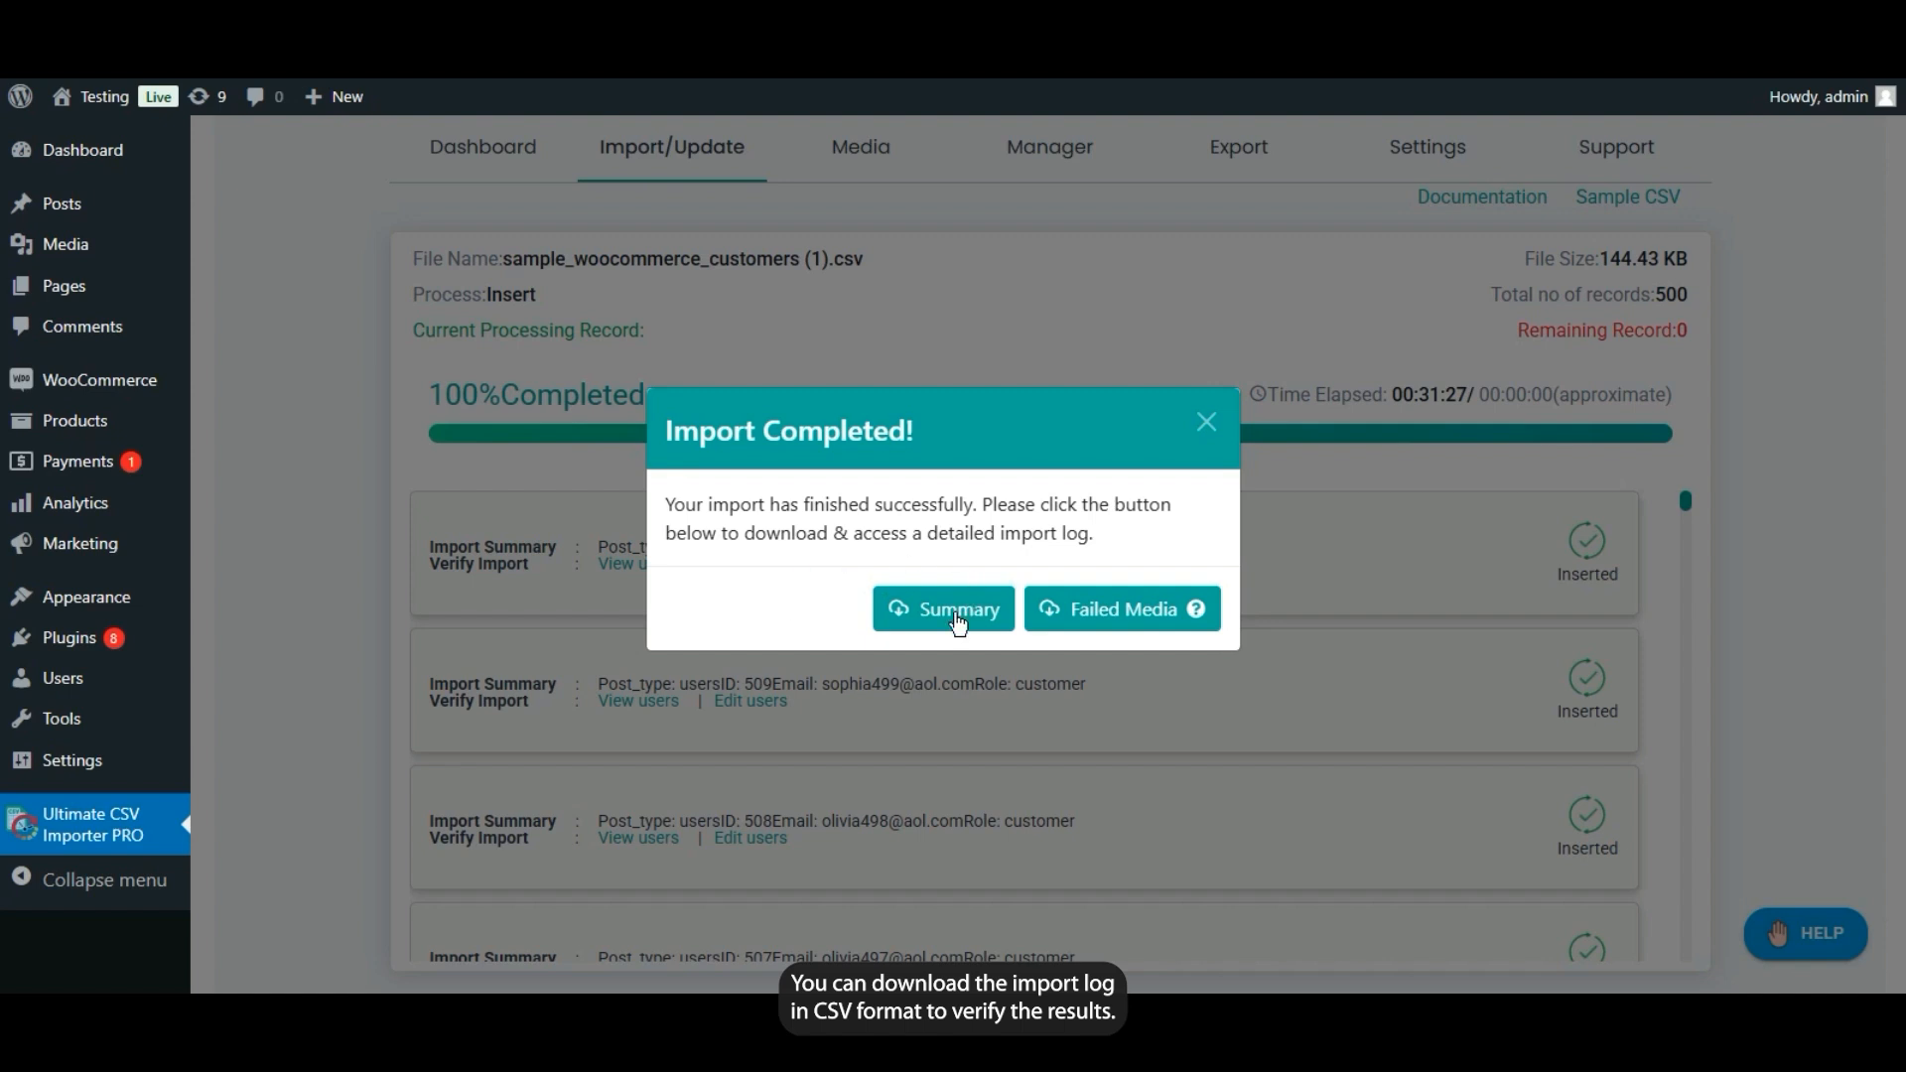
pyautogui.click(1209, 433)
pyautogui.moveTo(1685, 502); pyautogui.dragTo(1685, 646)
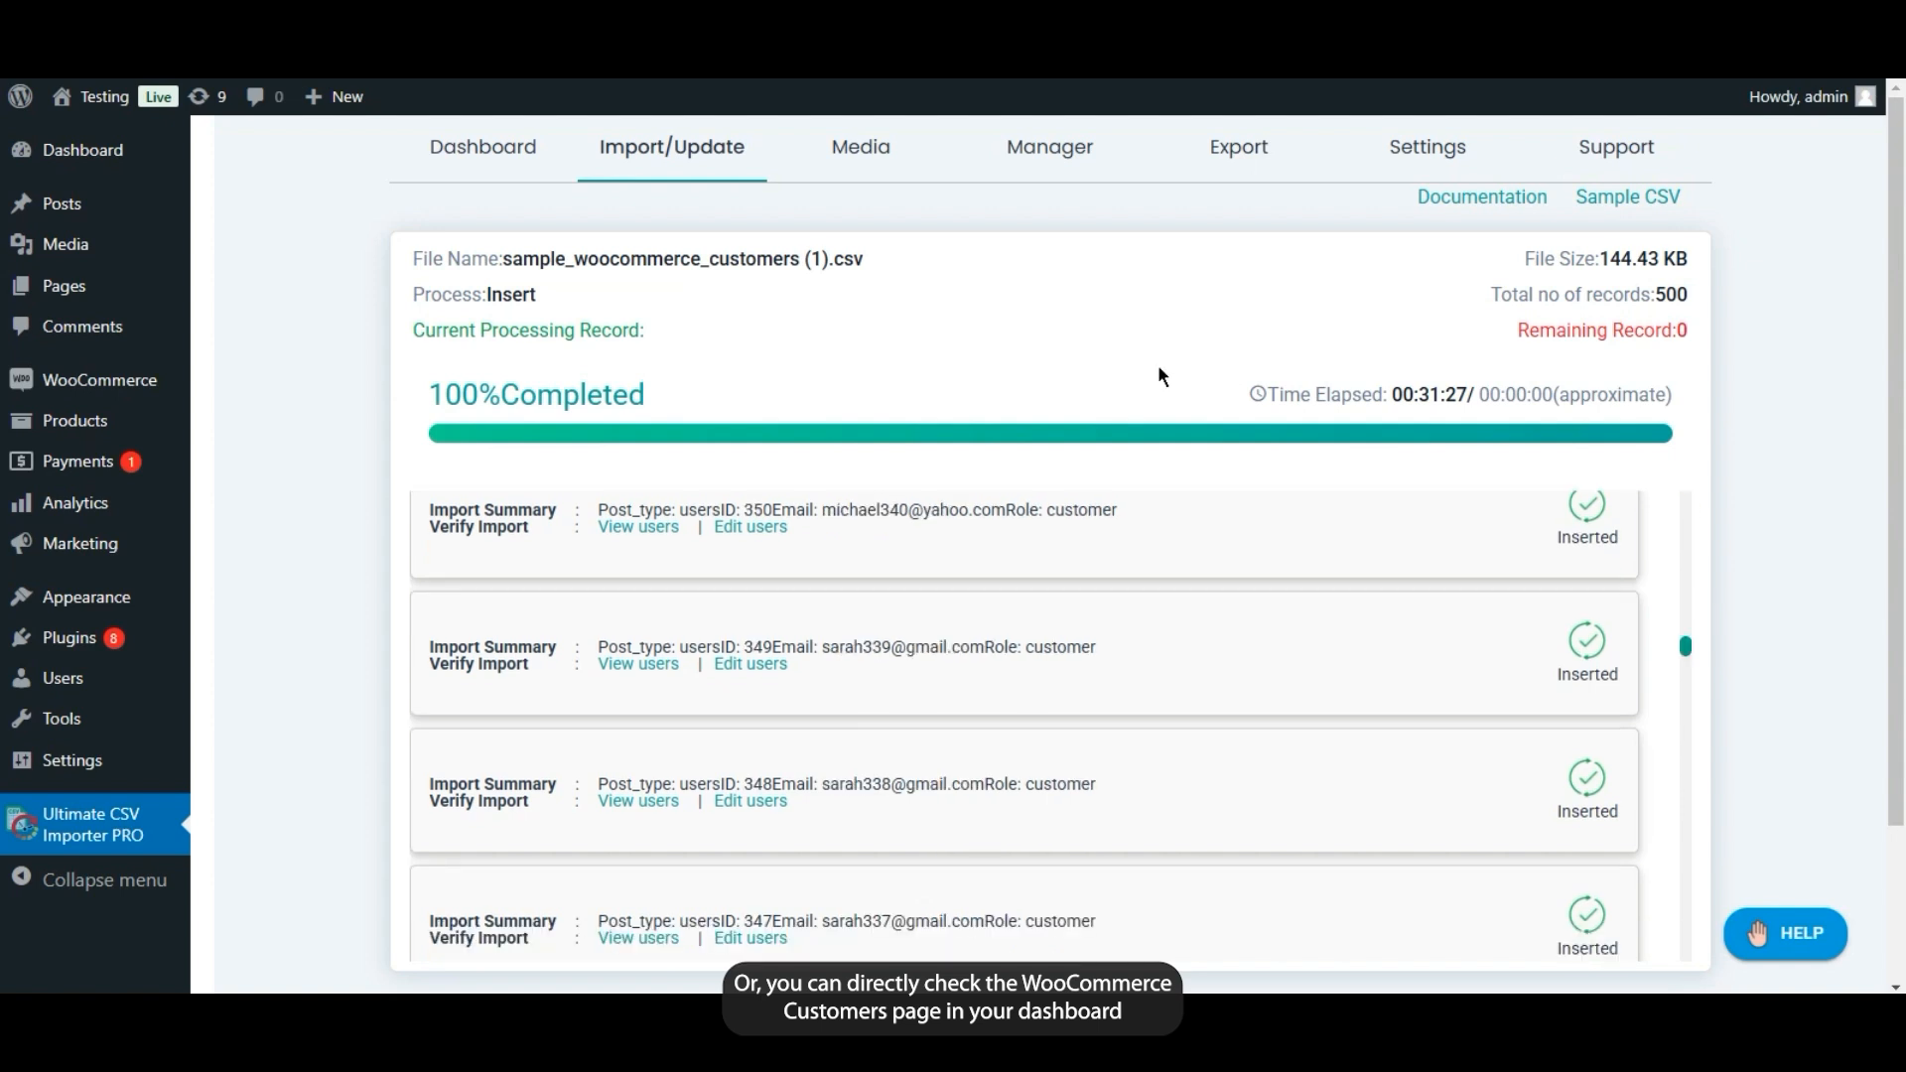
# Open the WooCommerce Customers page and examine the imported customer list and the customer total below it
pyautogui.moveTo(140, 377)
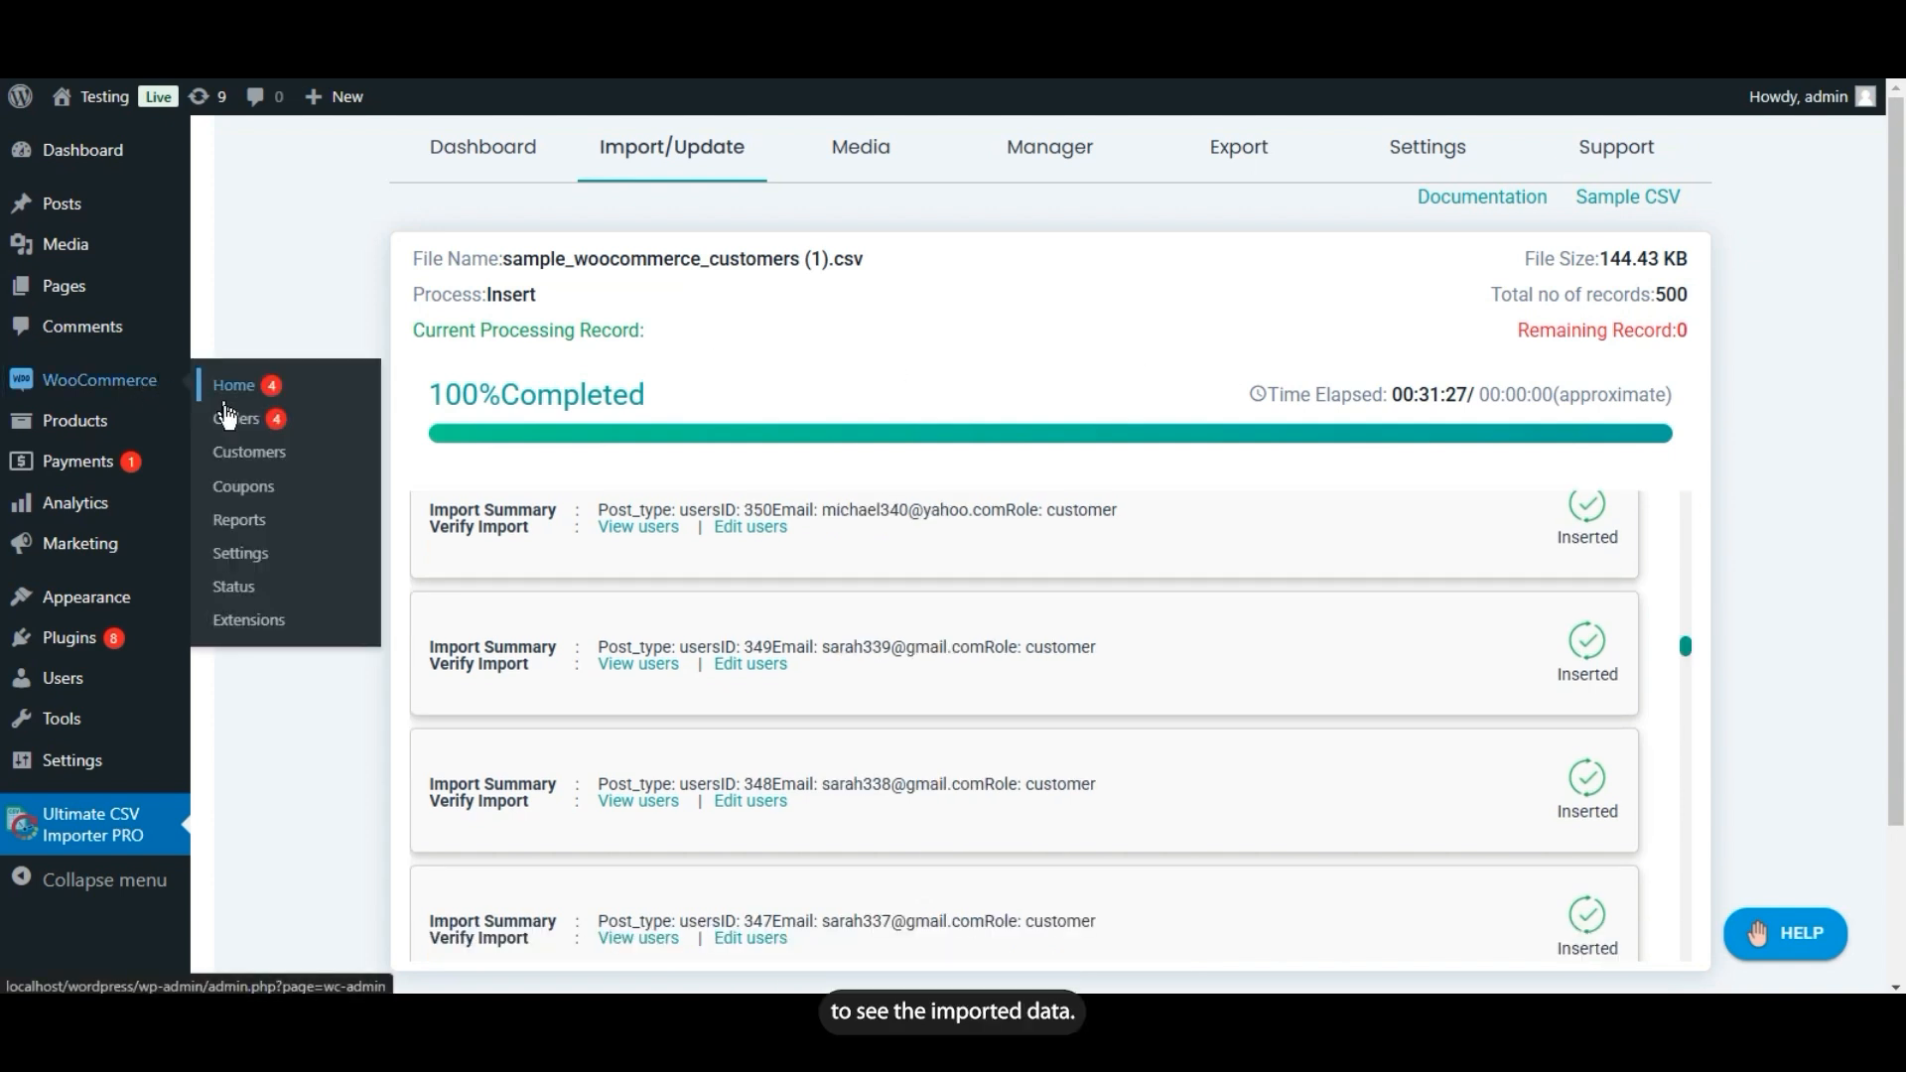
pyautogui.click(232, 454)
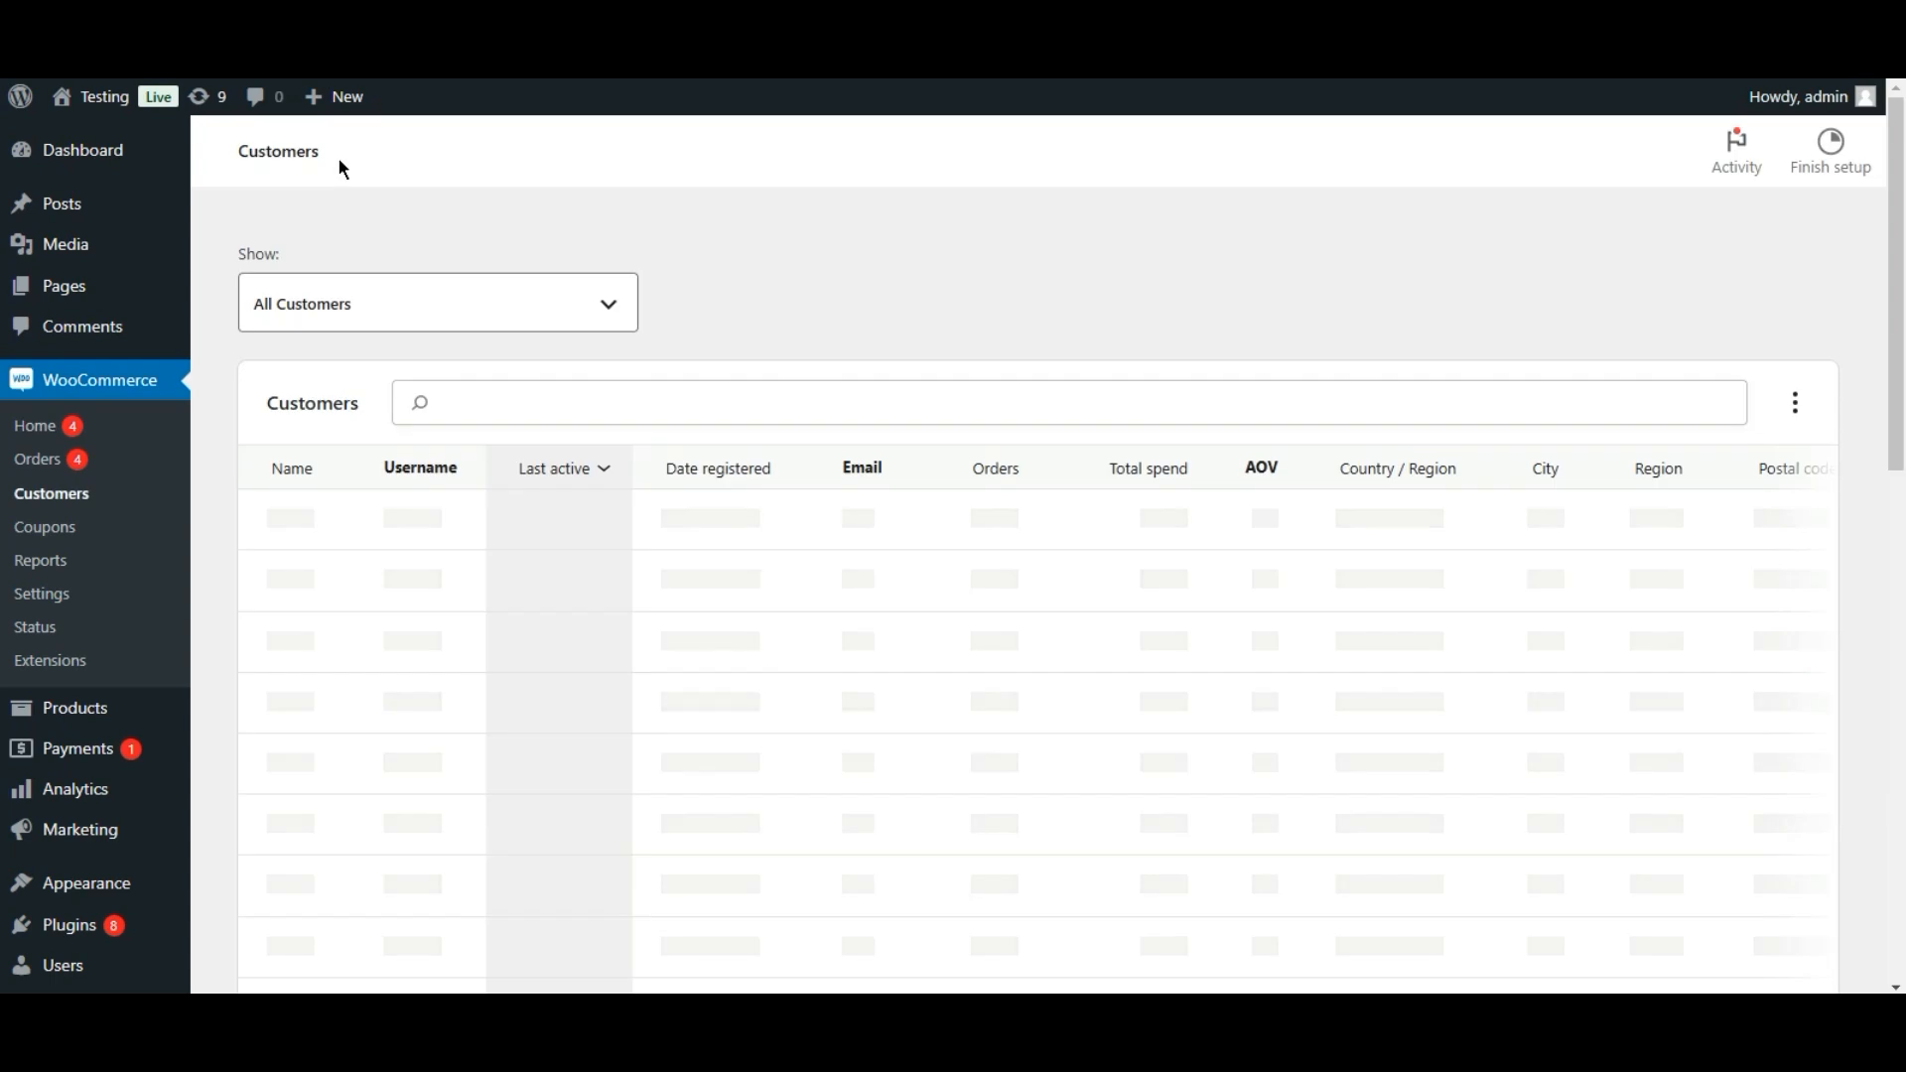
pyautogui.scroll(-1, 1252, 349)
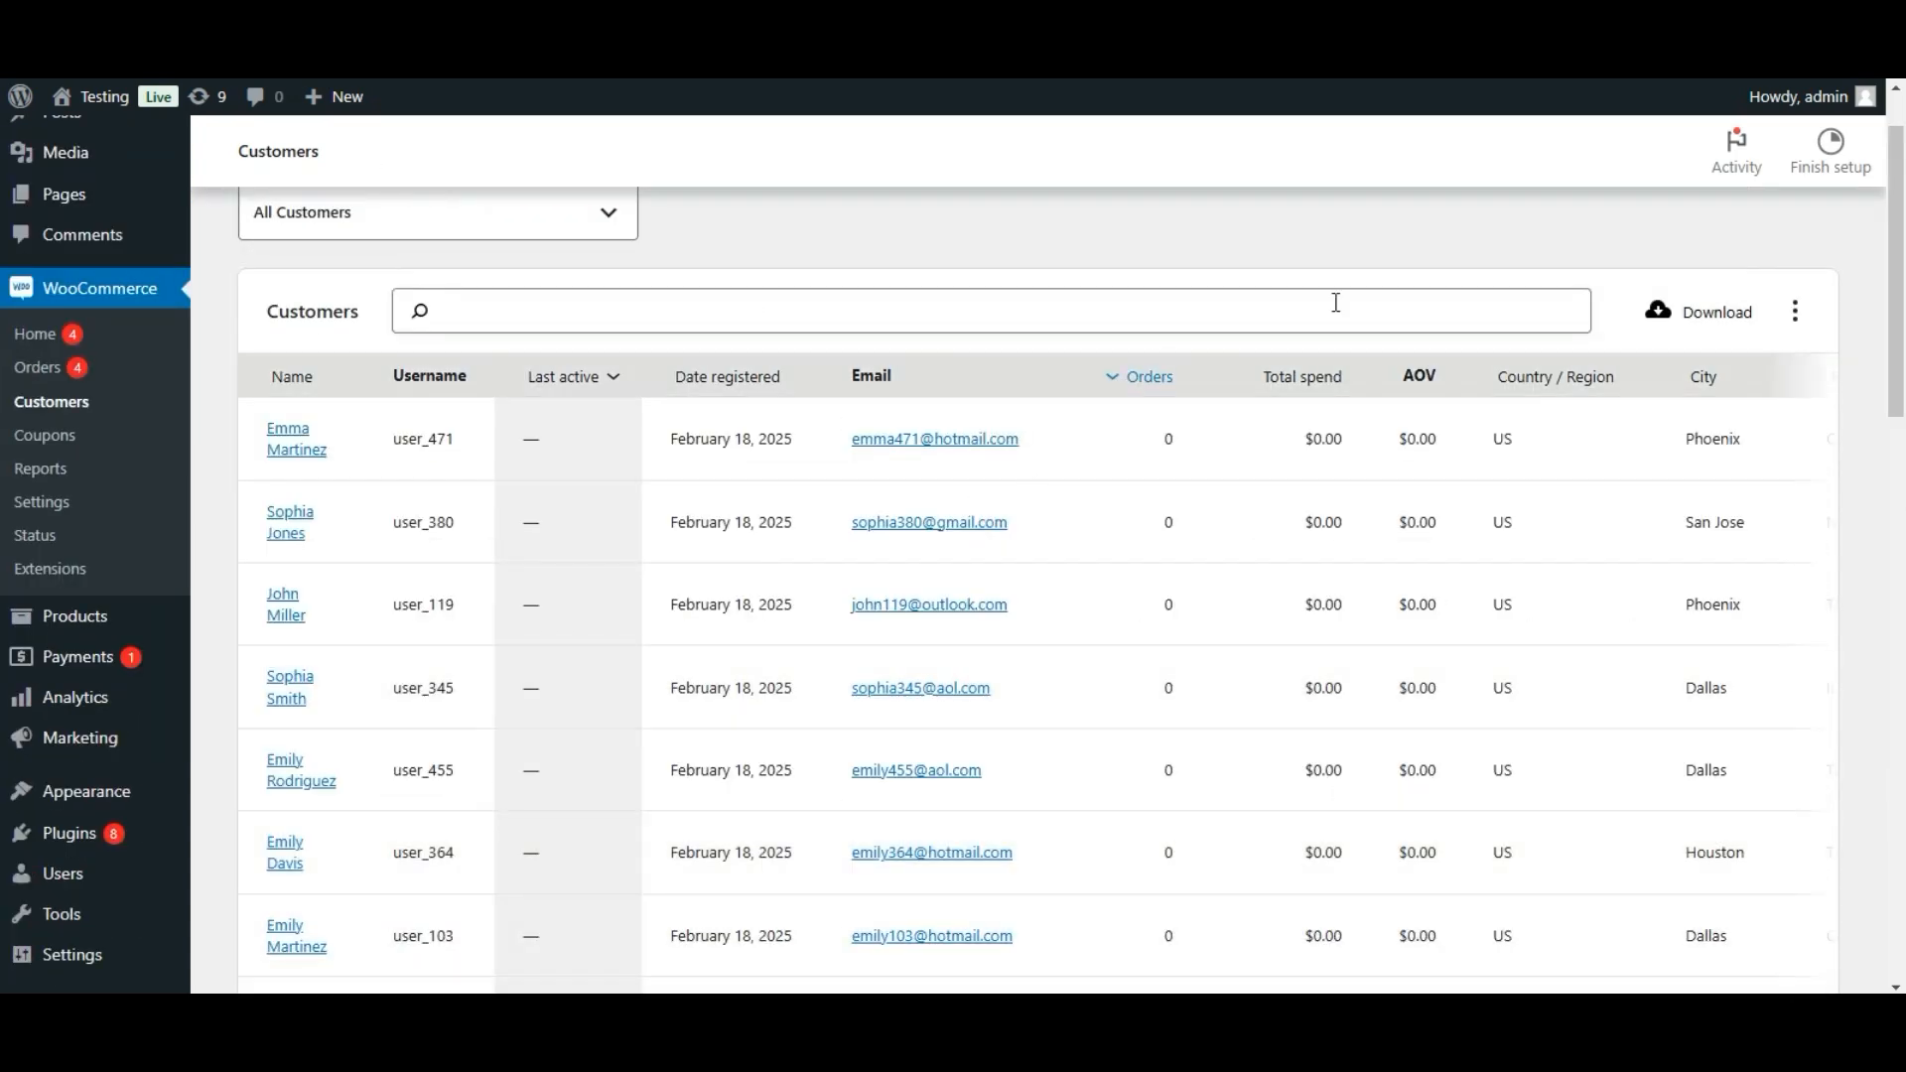
pyautogui.scroll(1, 3, 335)
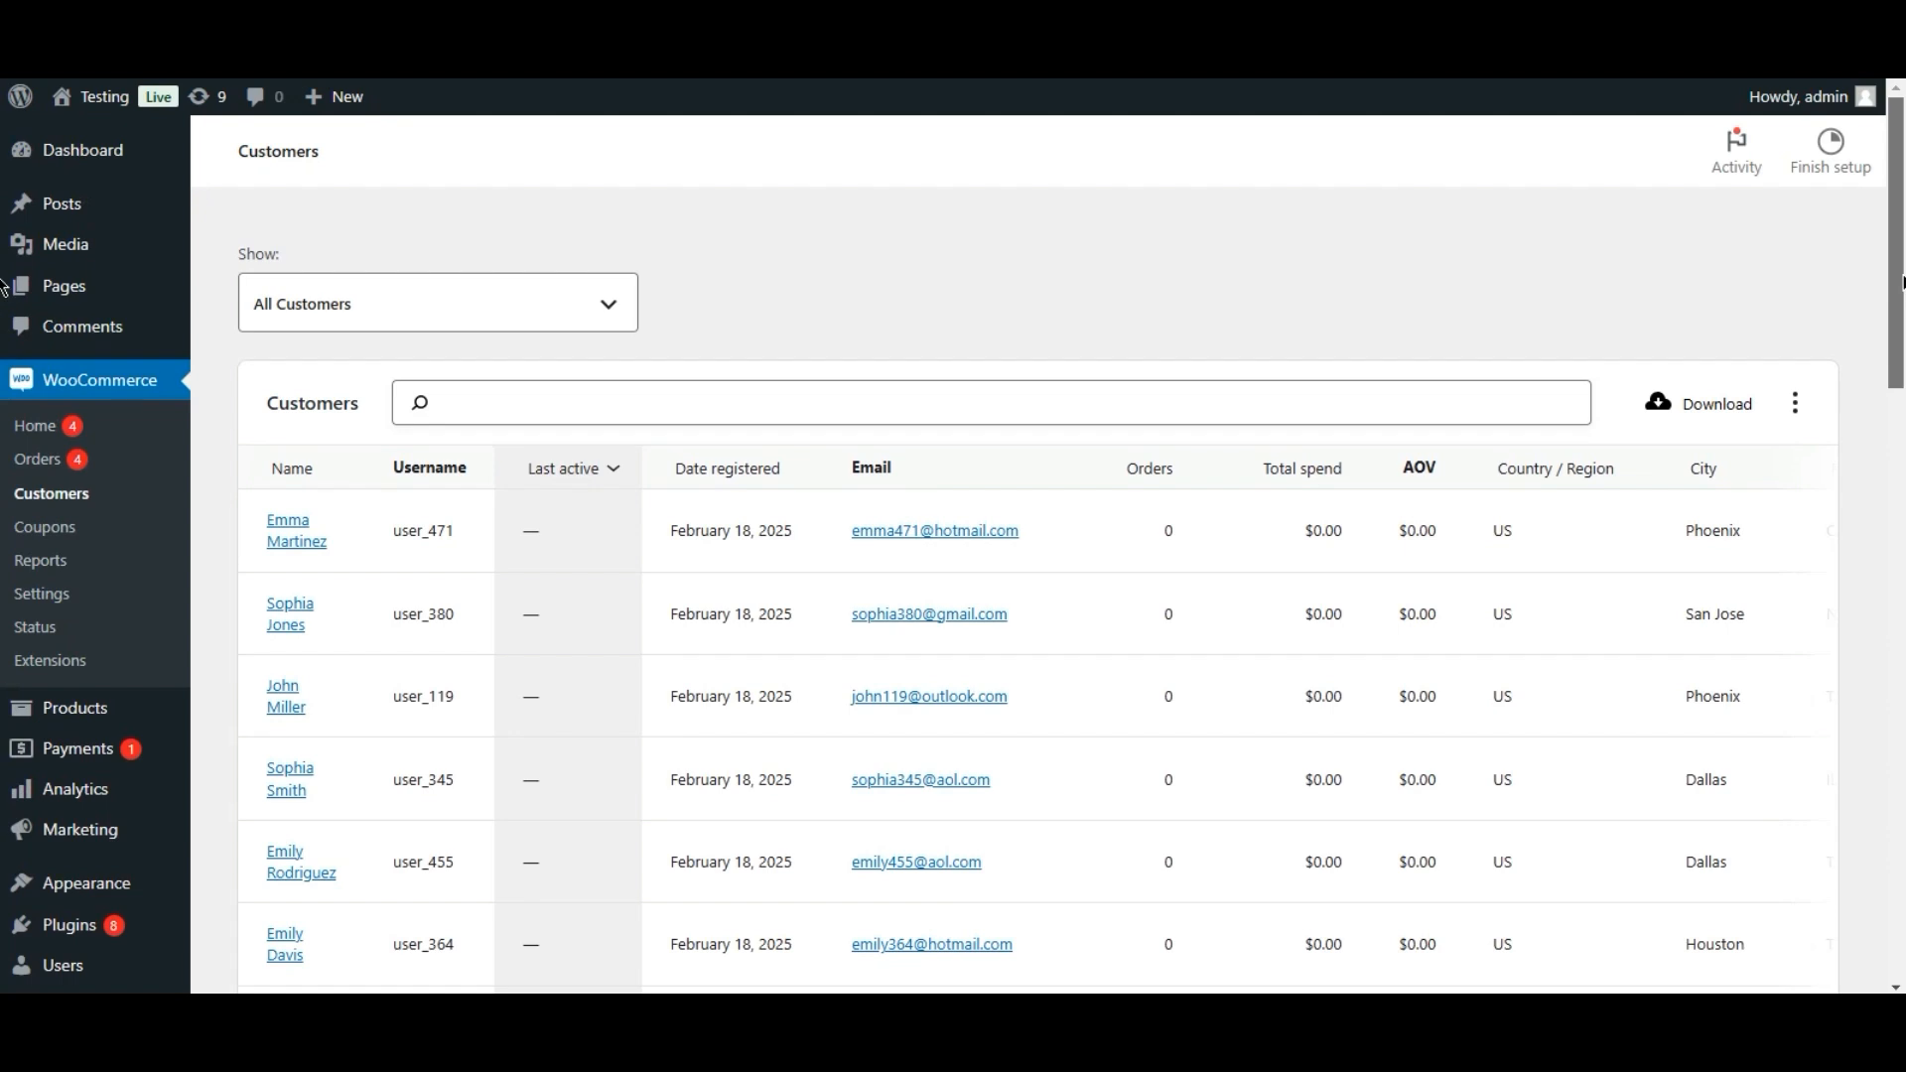
pyautogui.scroll(-1, 4, 320)
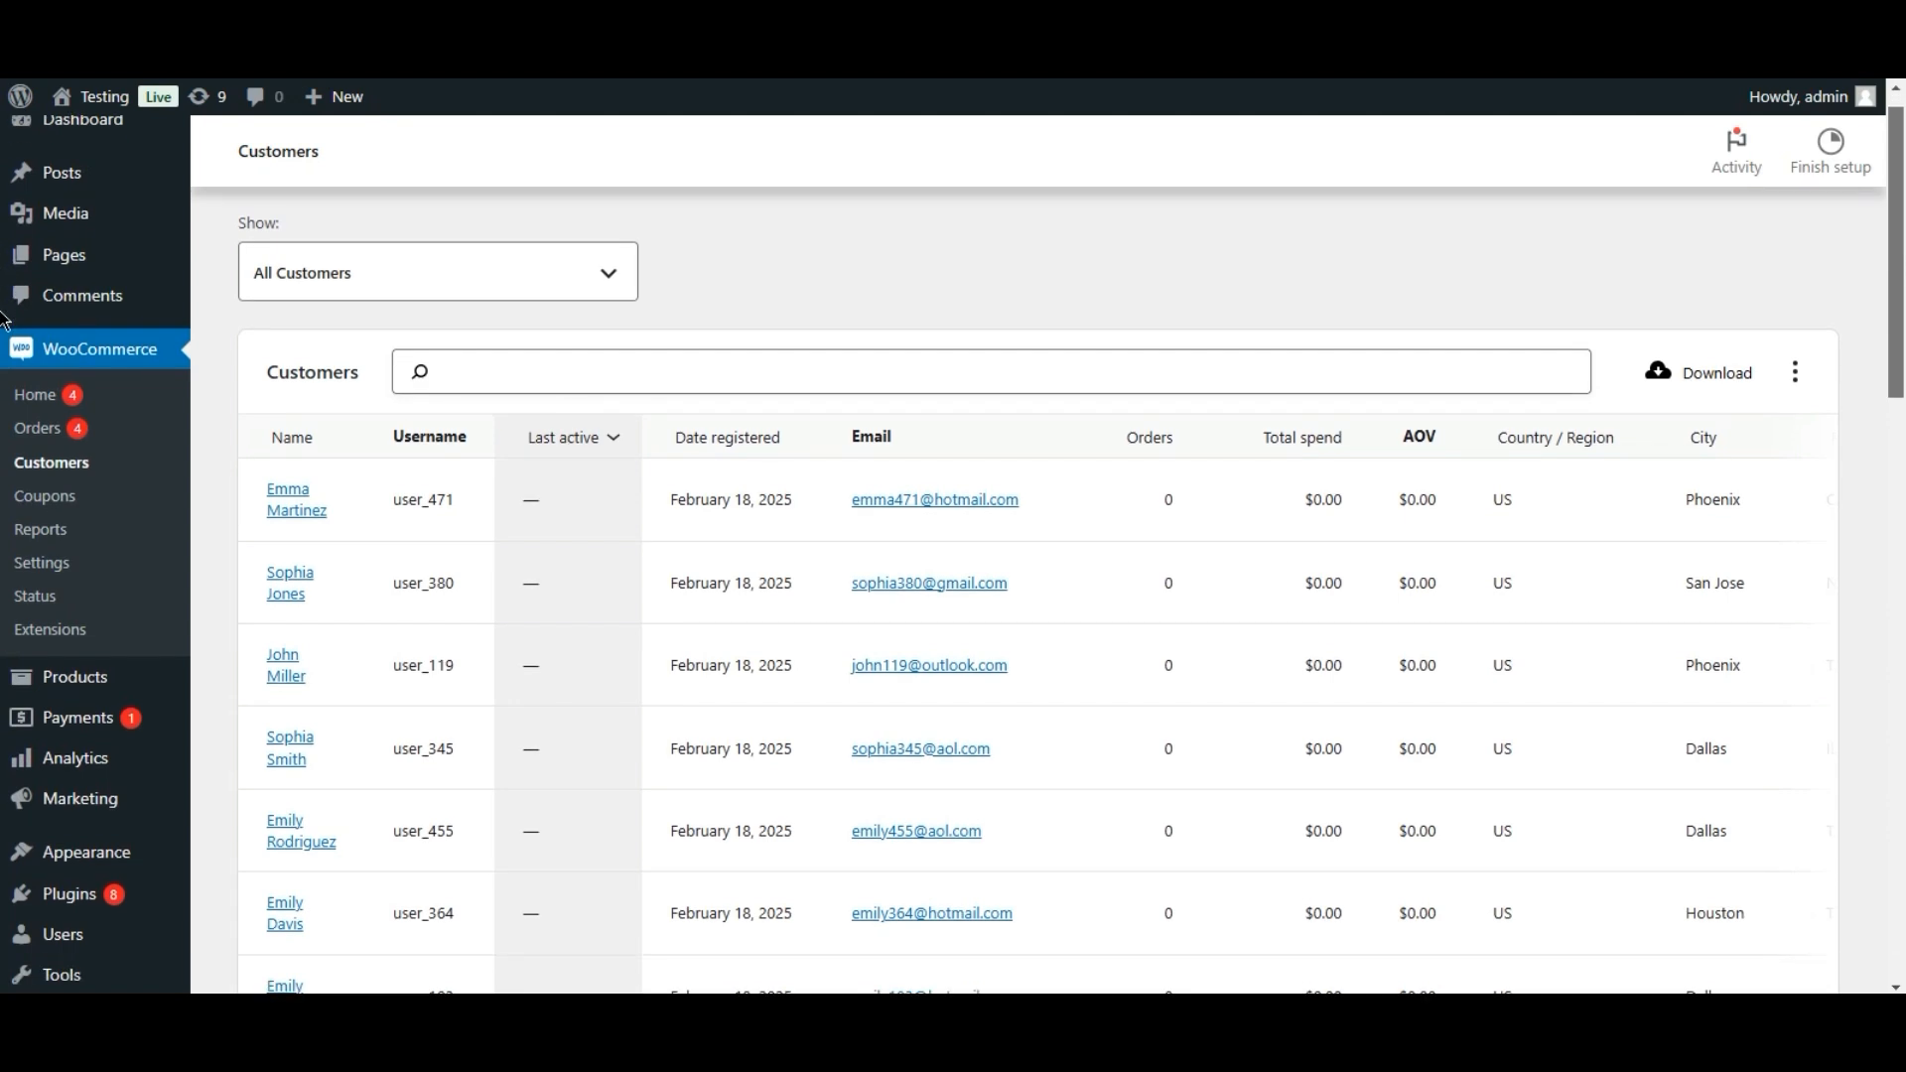
pyautogui.scroll(-13, 4, 320)
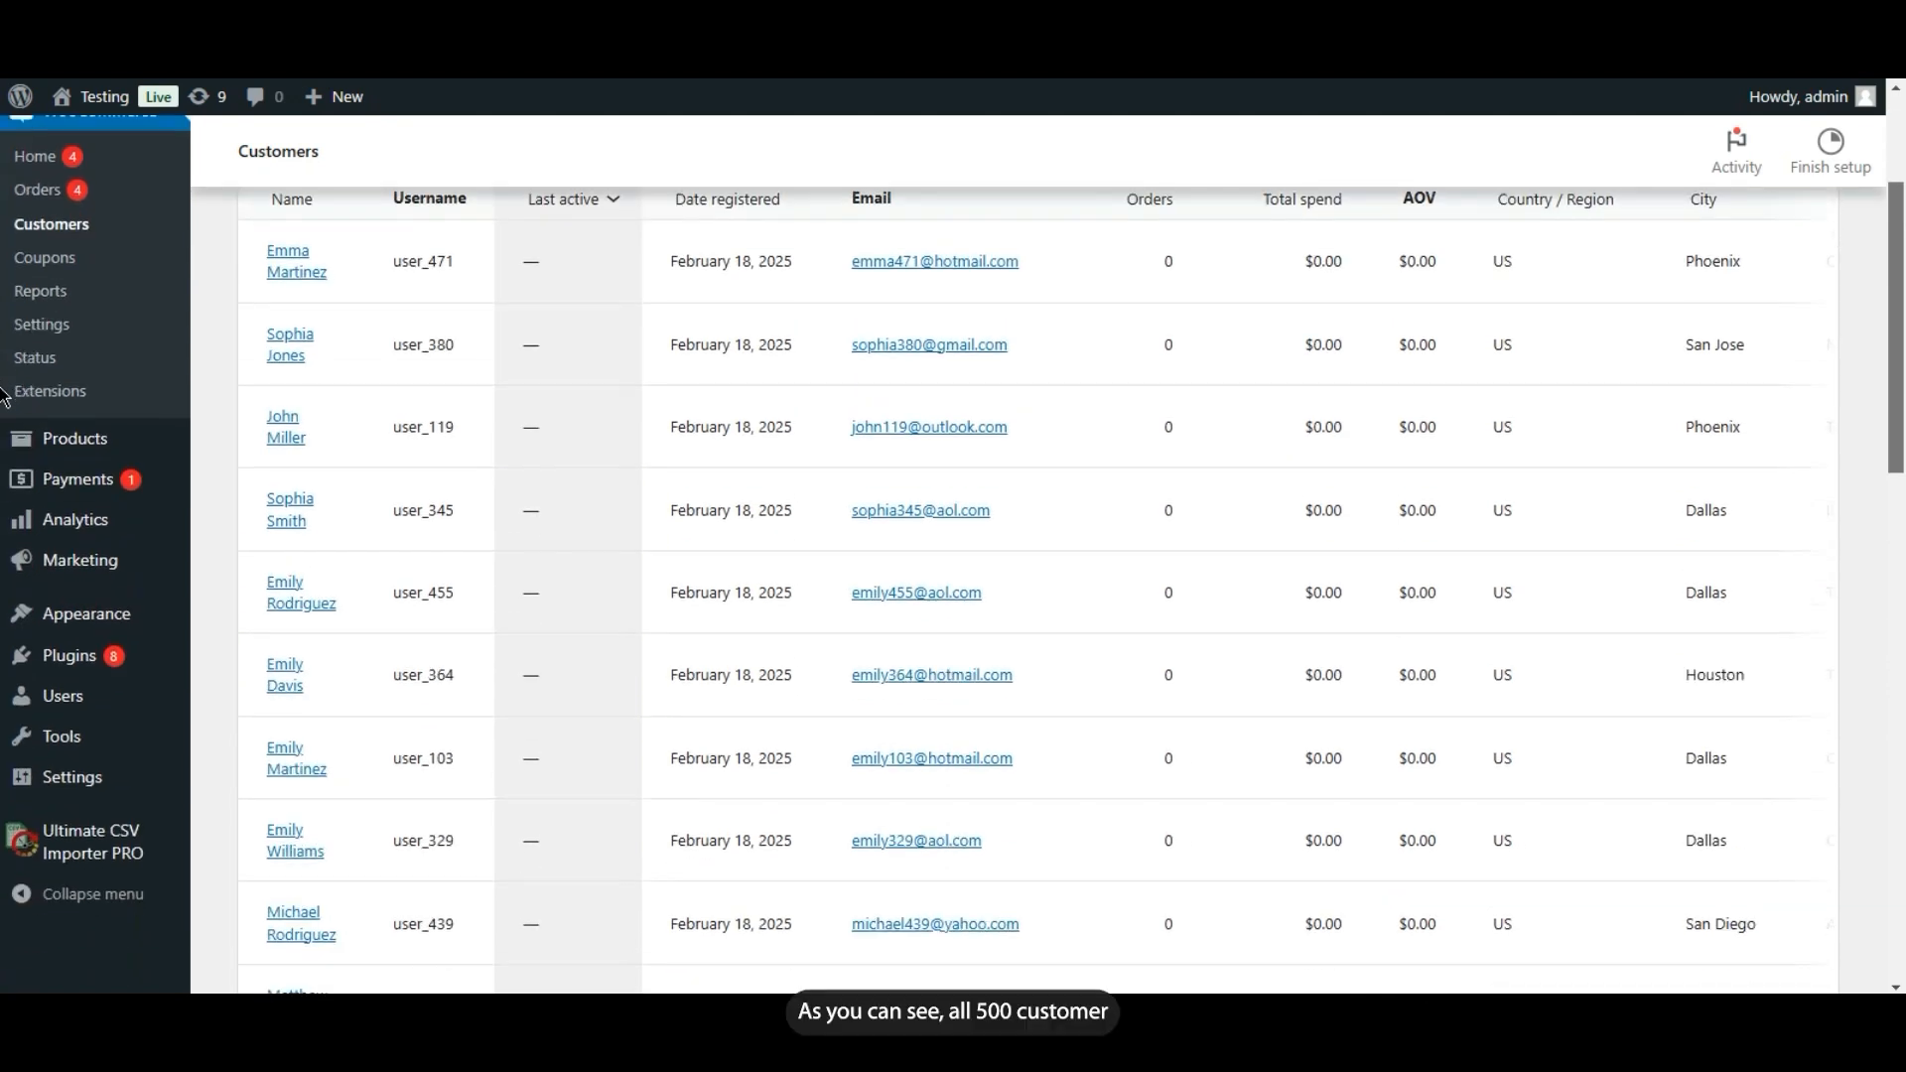
pyautogui.scroll(-4, 5, 852)
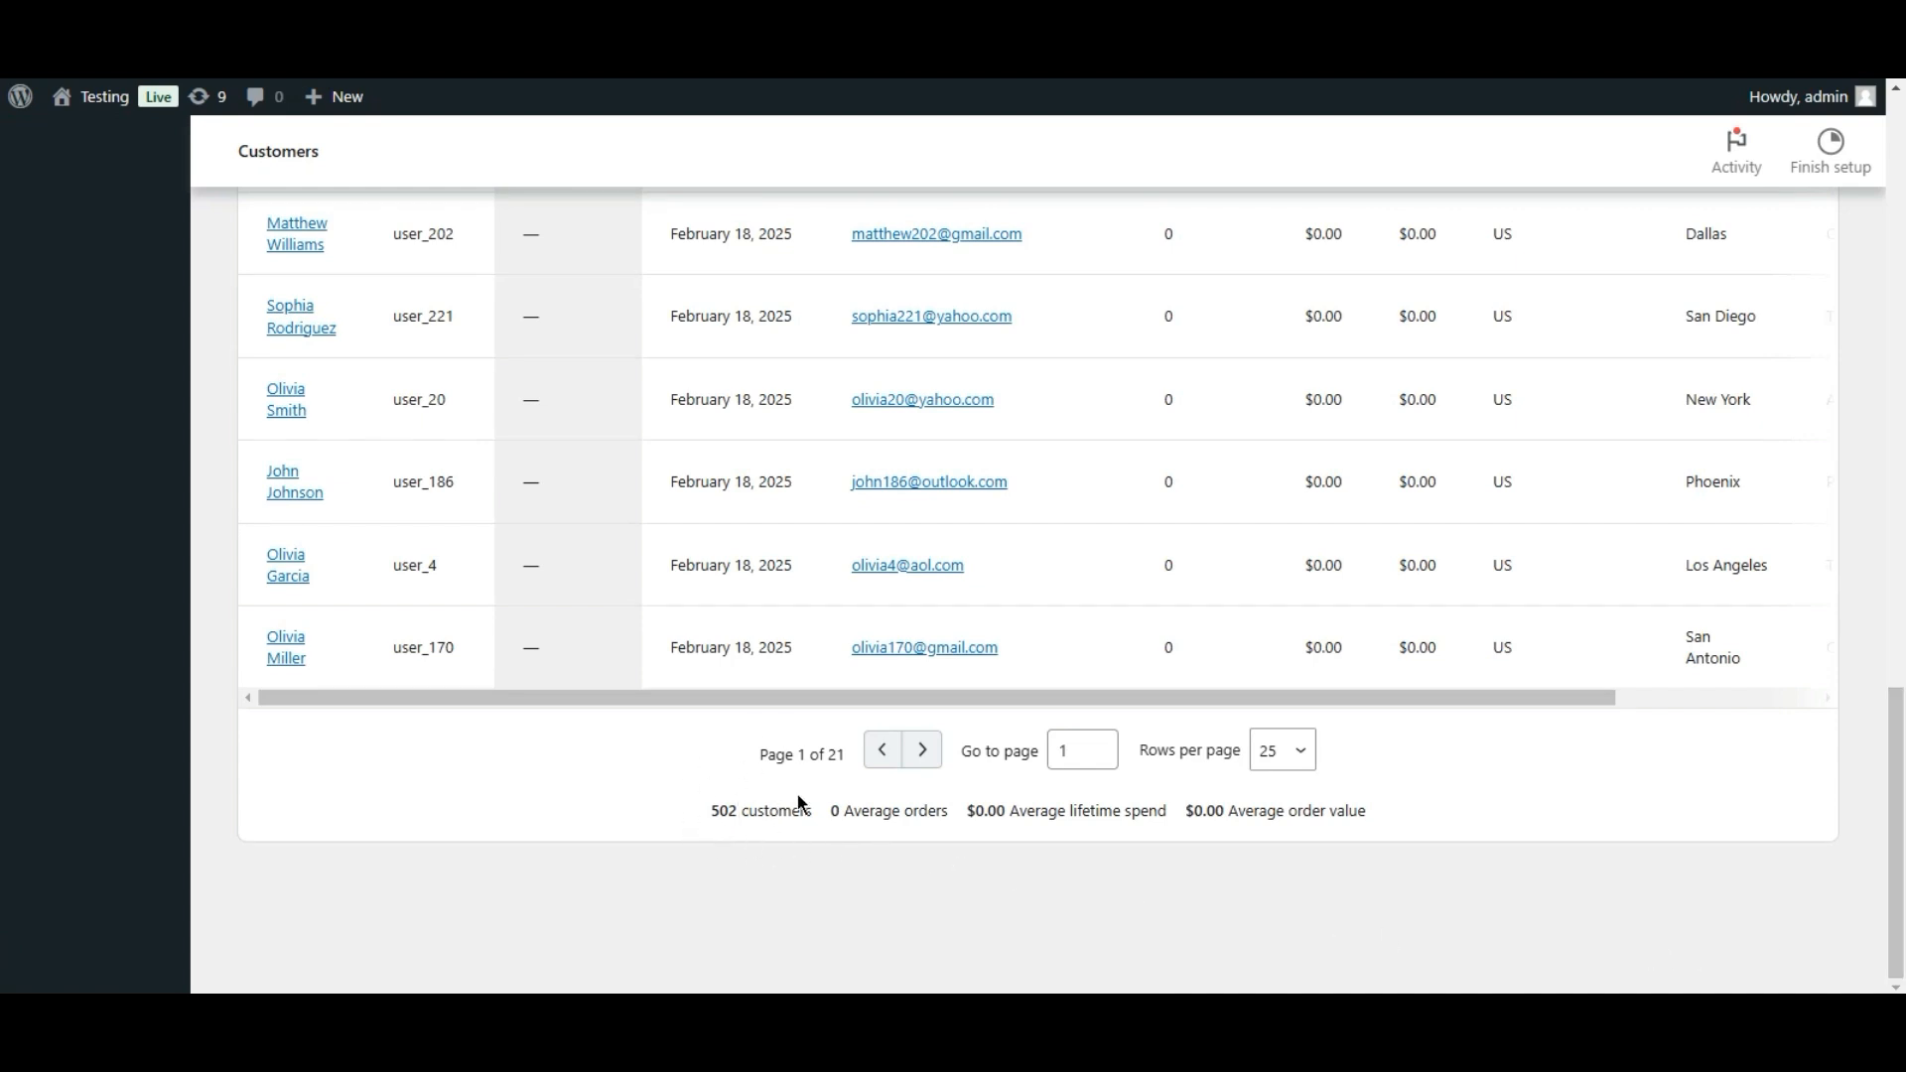
pyautogui.scroll(4, 3, 758)
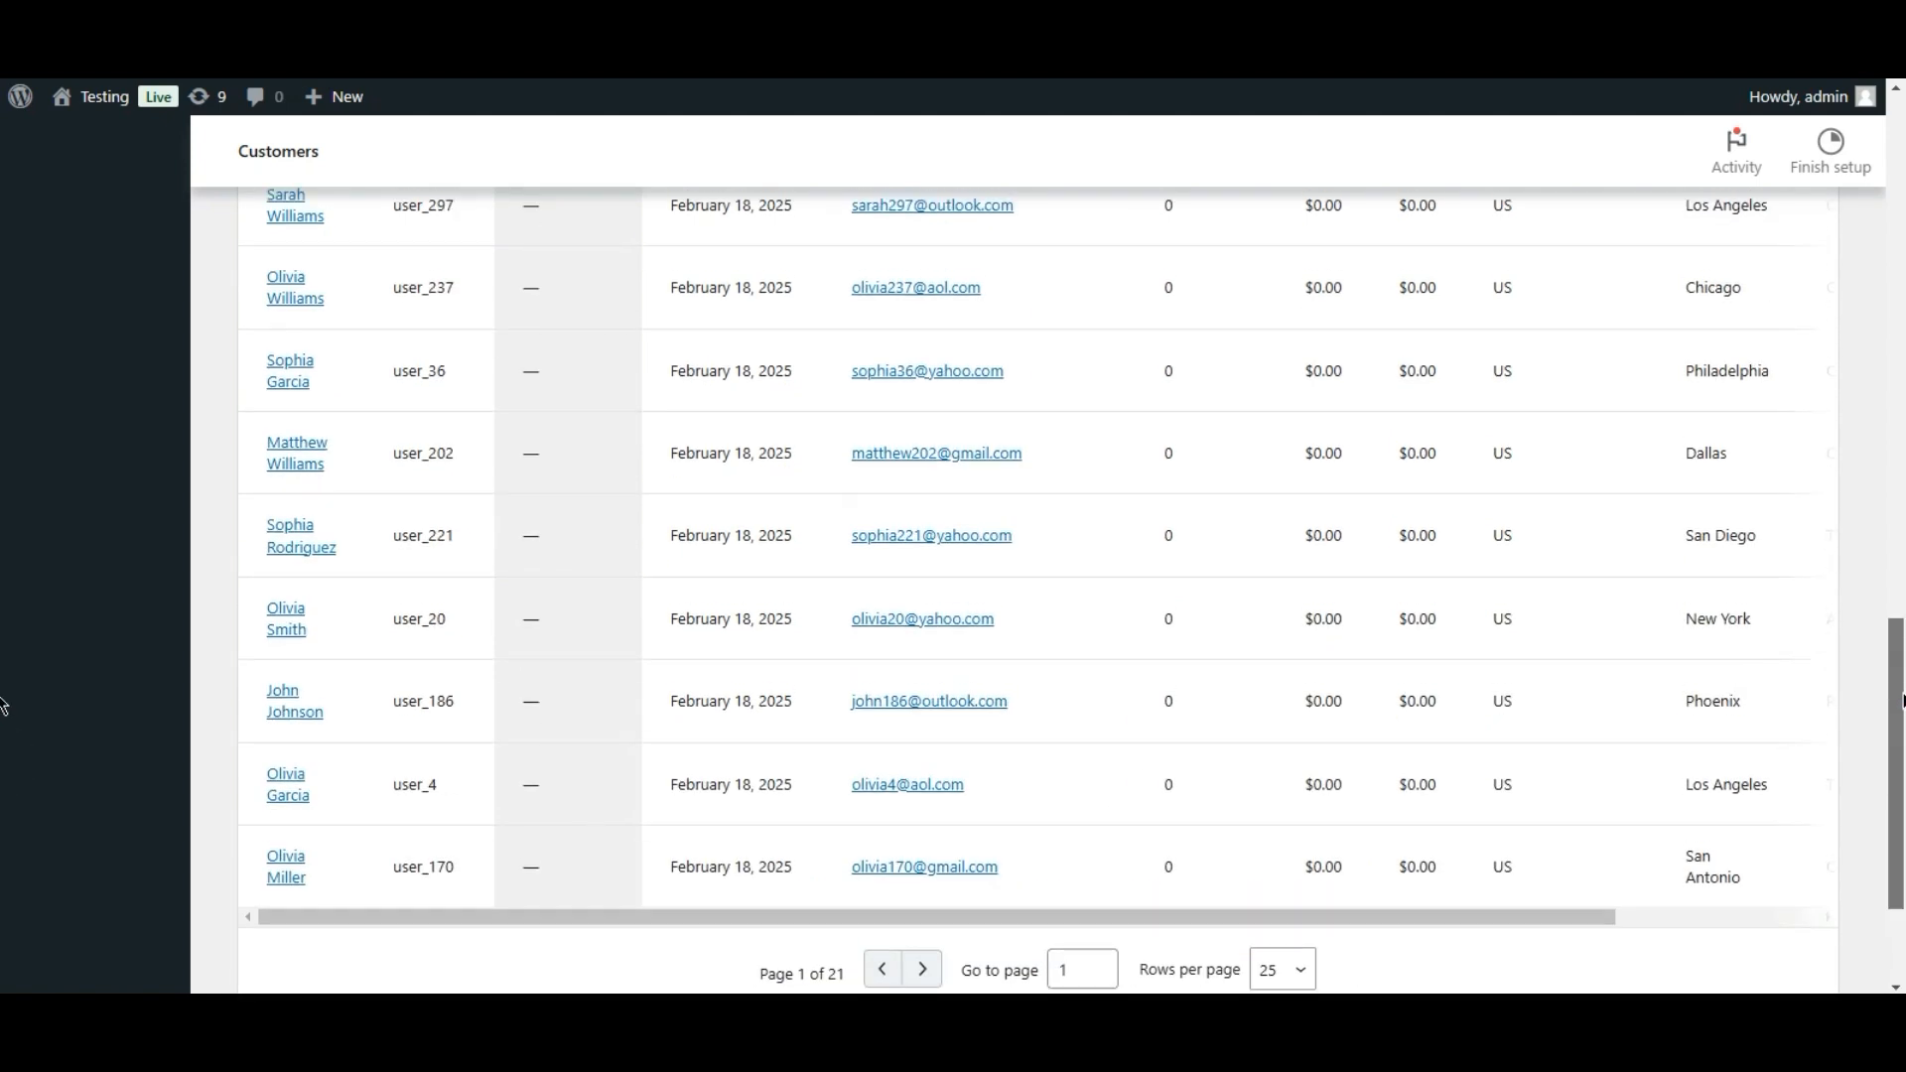
pyautogui.scroll(11, 4, 625)
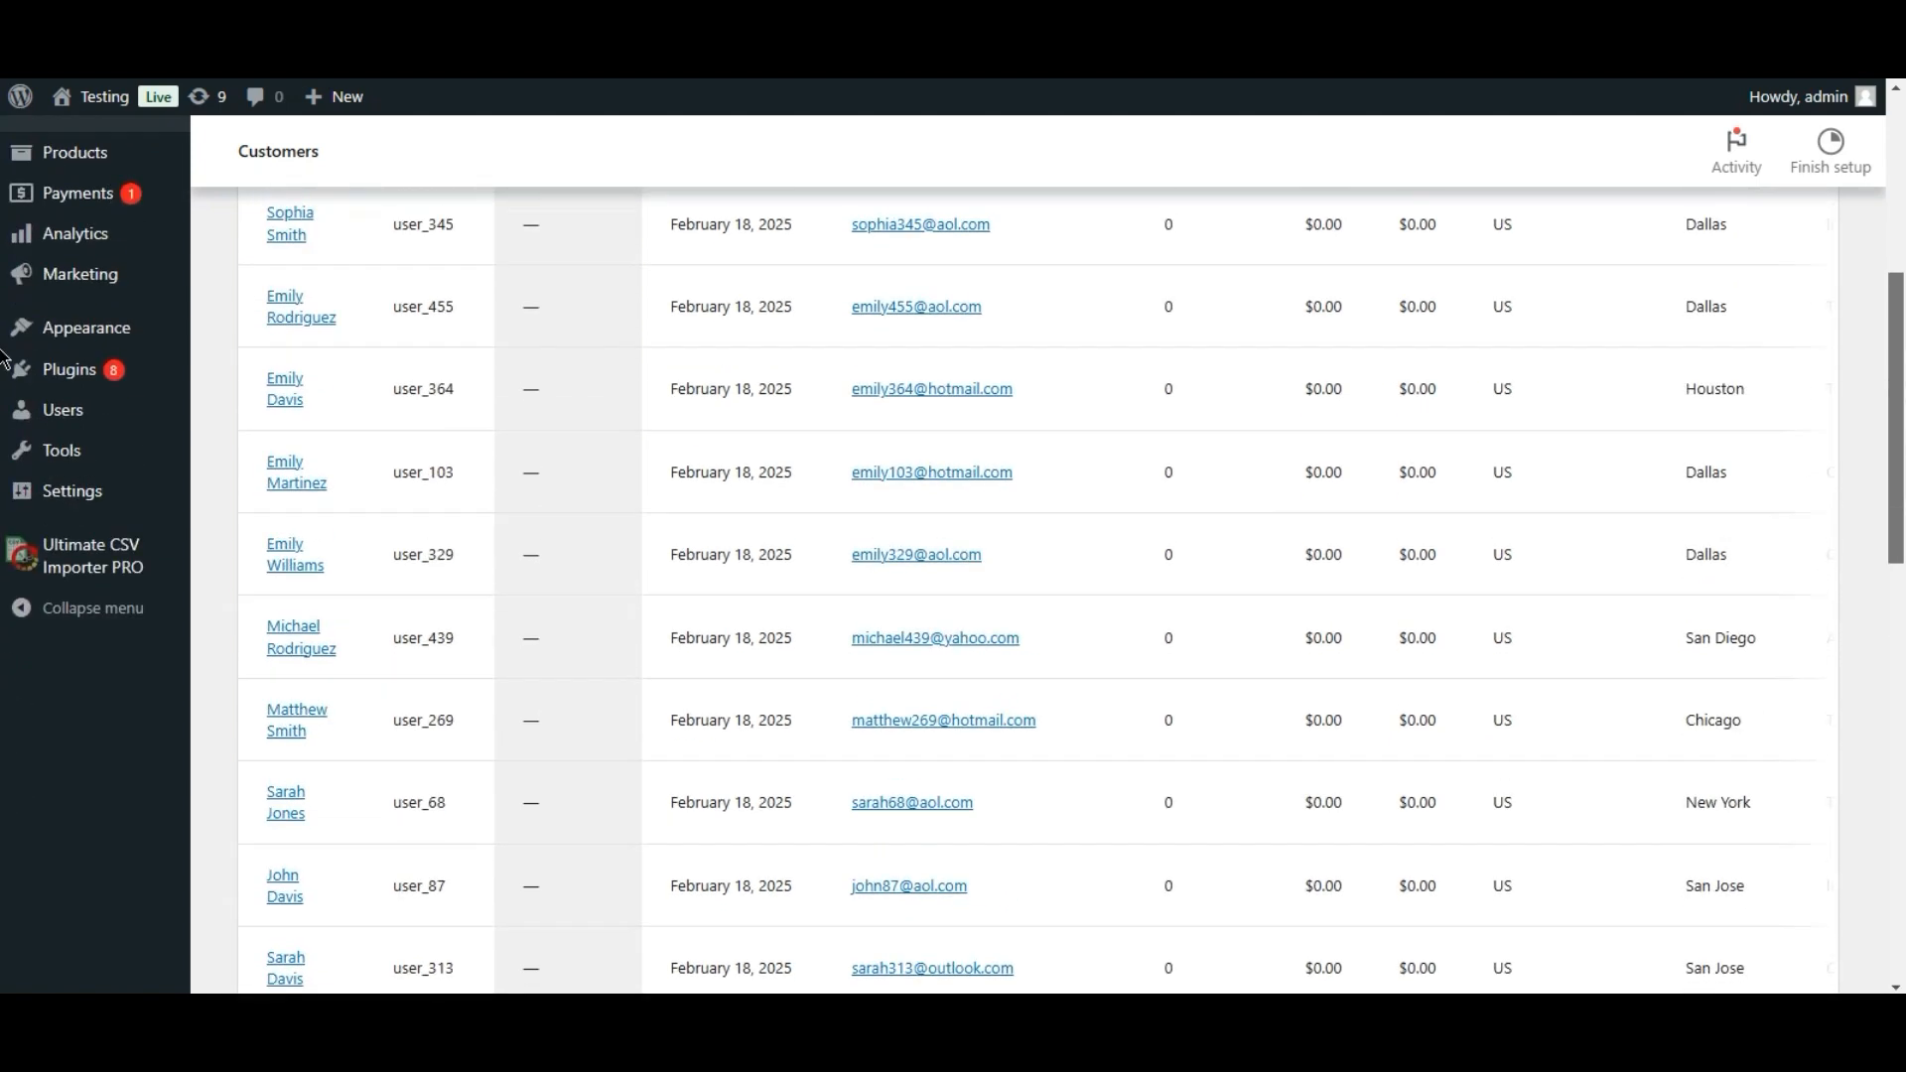
pyautogui.scroll(3, 3, 248)
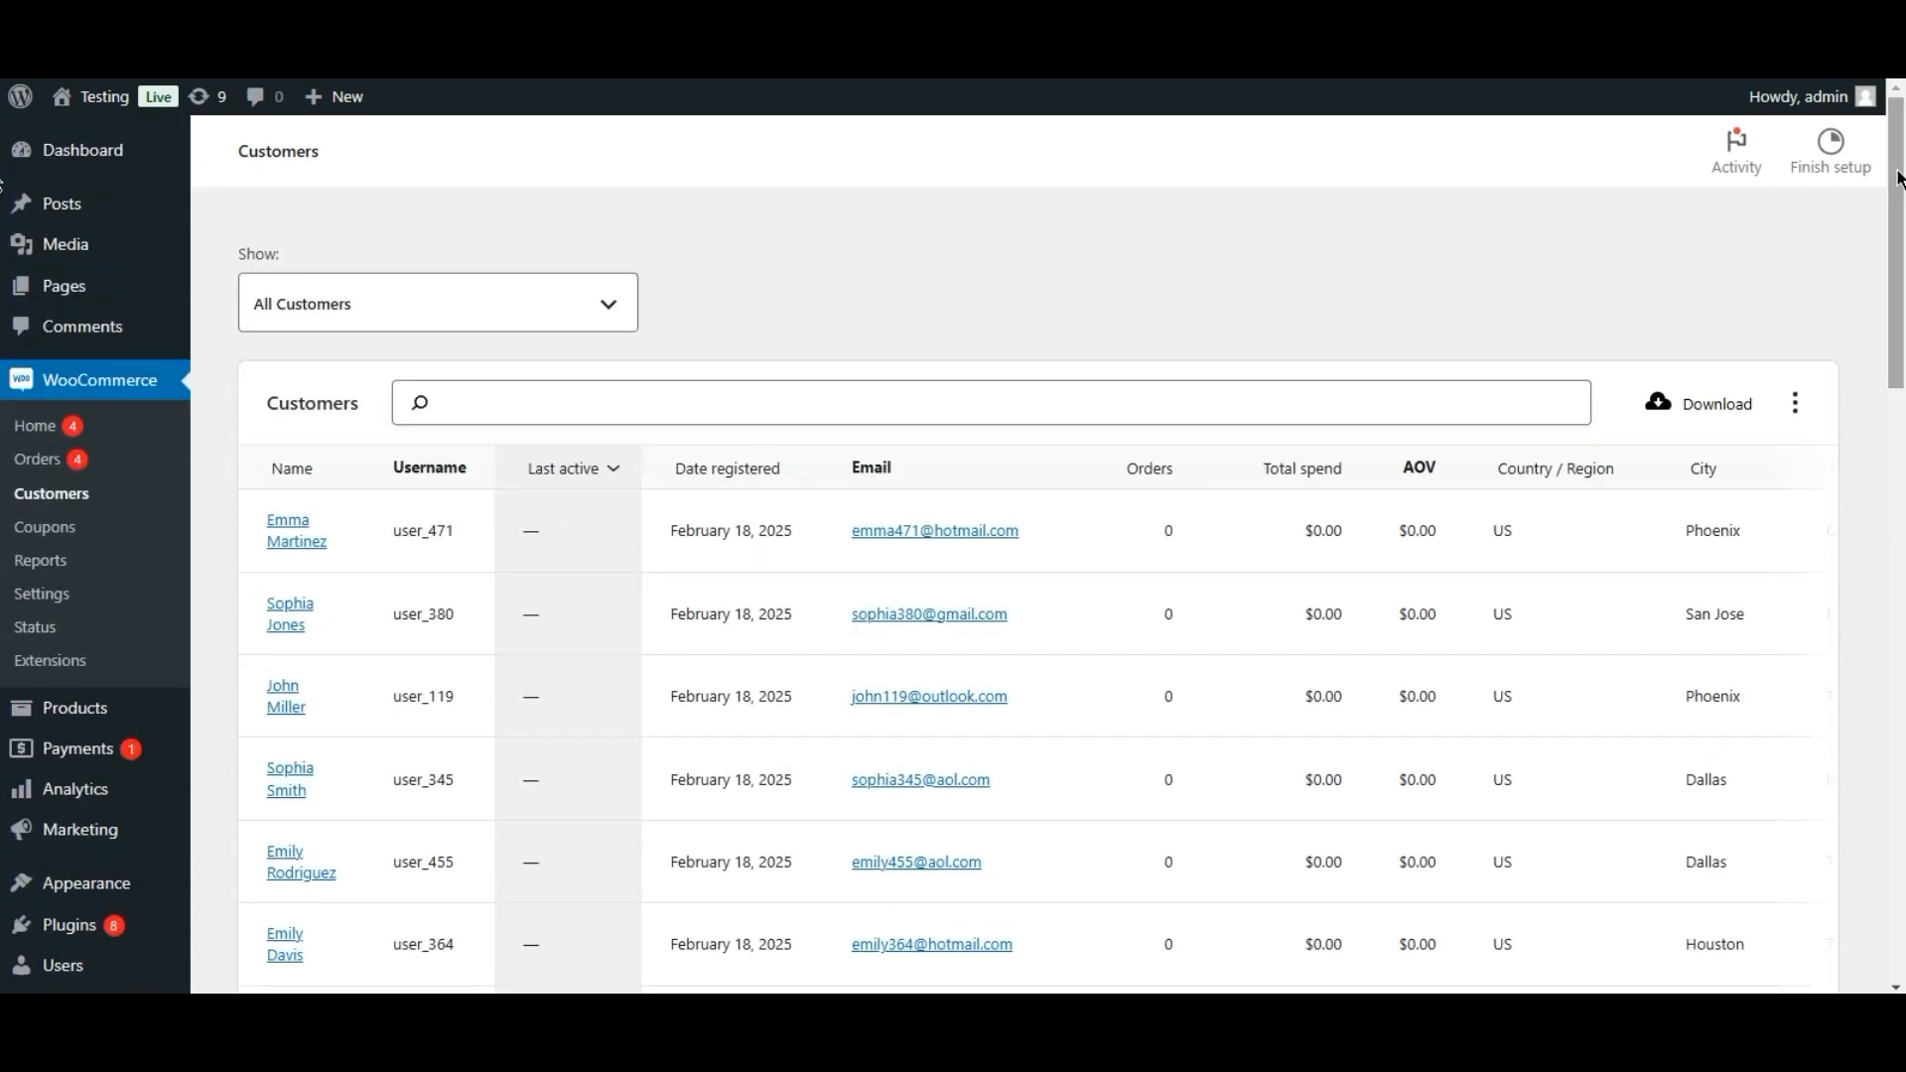
pyautogui.scroll(-3, 1894, 297)
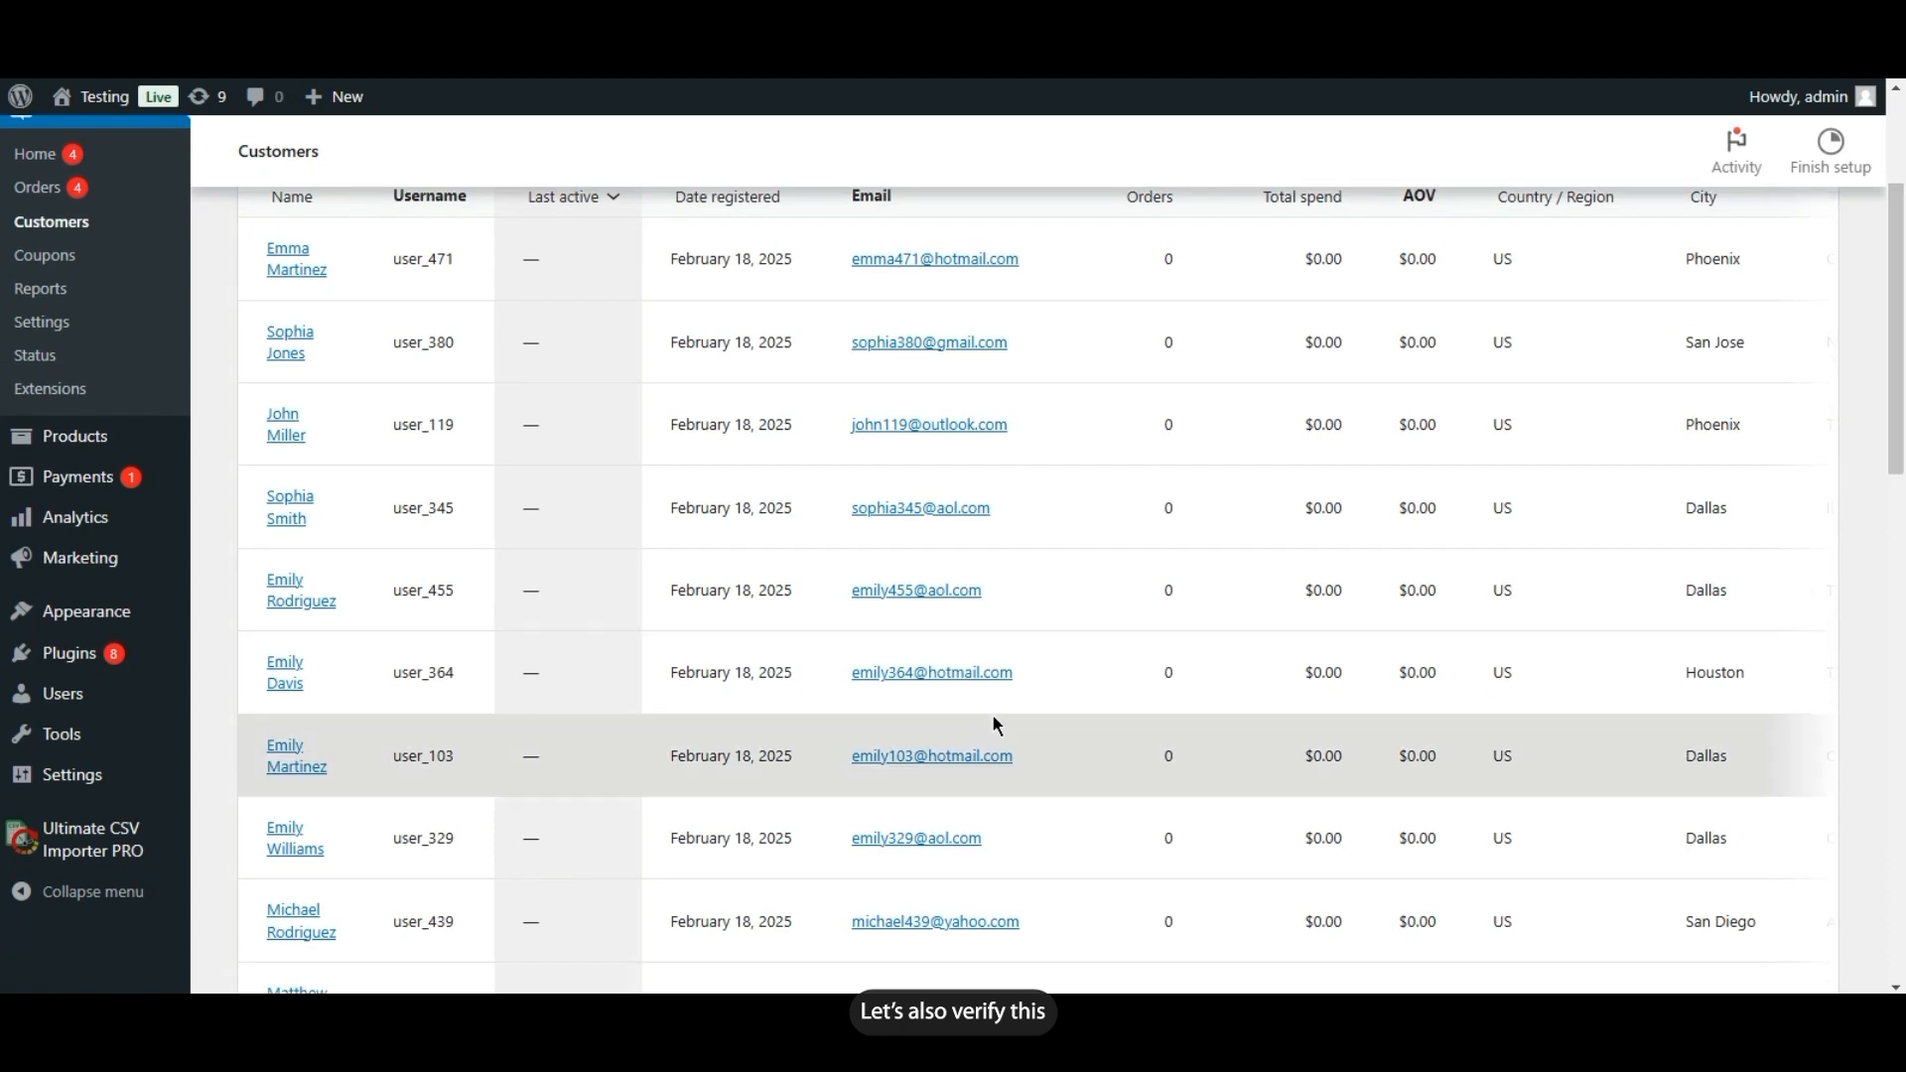
pyautogui.moveTo(50, 709)
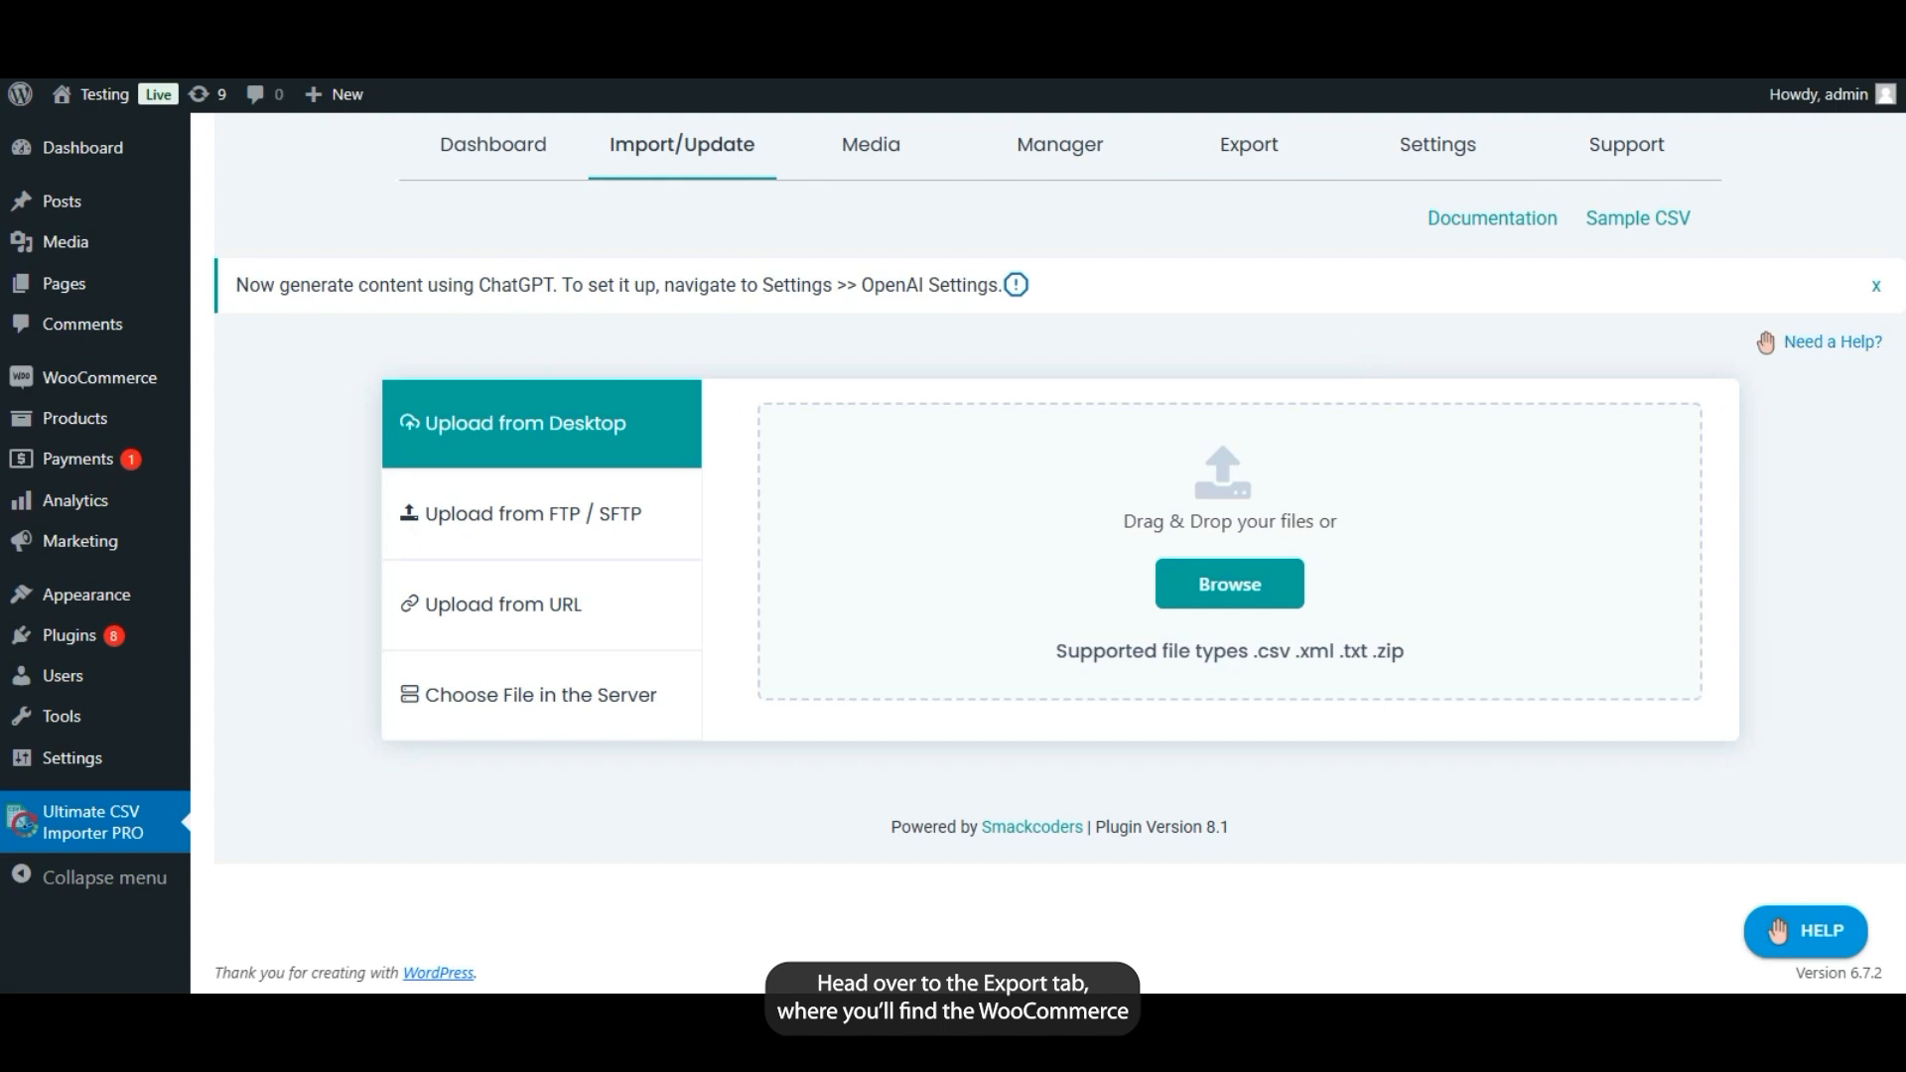
# Open the plugin's export section and choose Woo-Commerce Customer as the module to export
pyautogui.click(1256, 147)
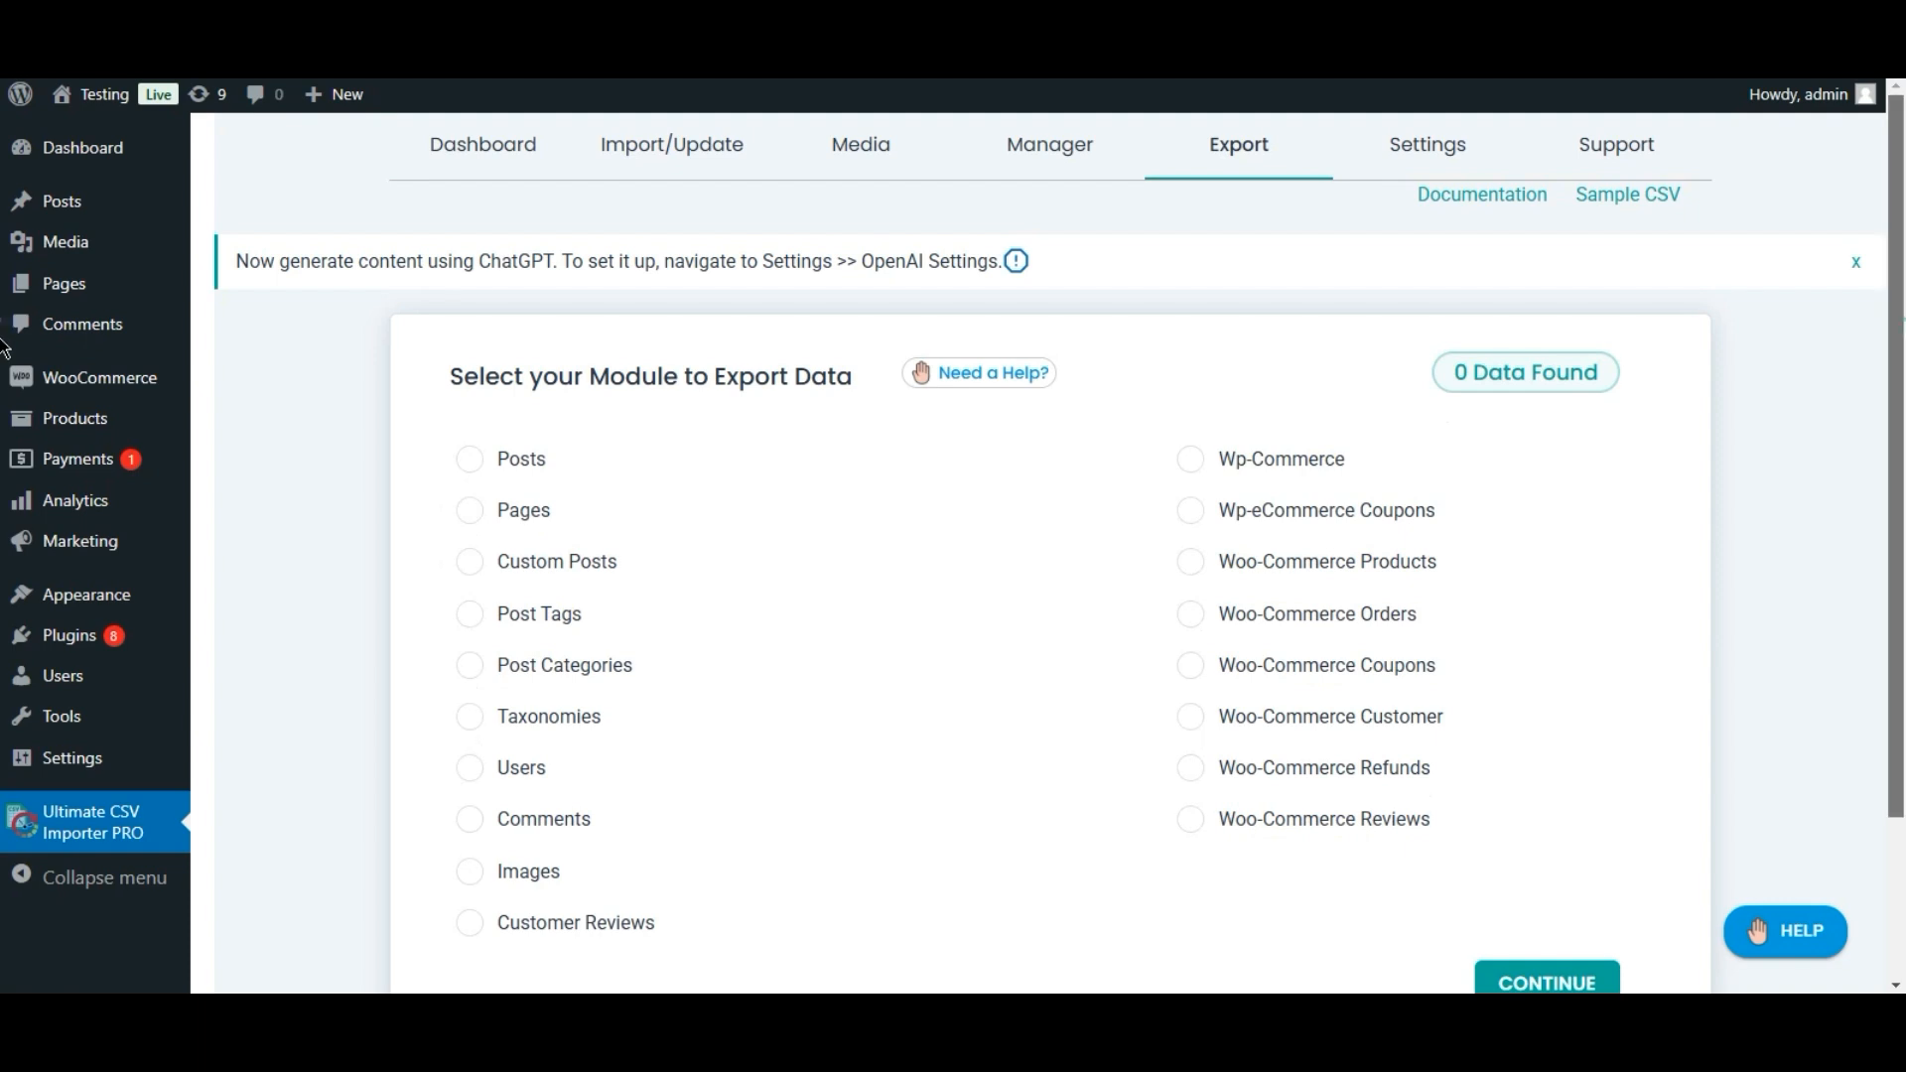
pyautogui.scroll(-2, 1854, 337)
pyautogui.click(1290, 572)
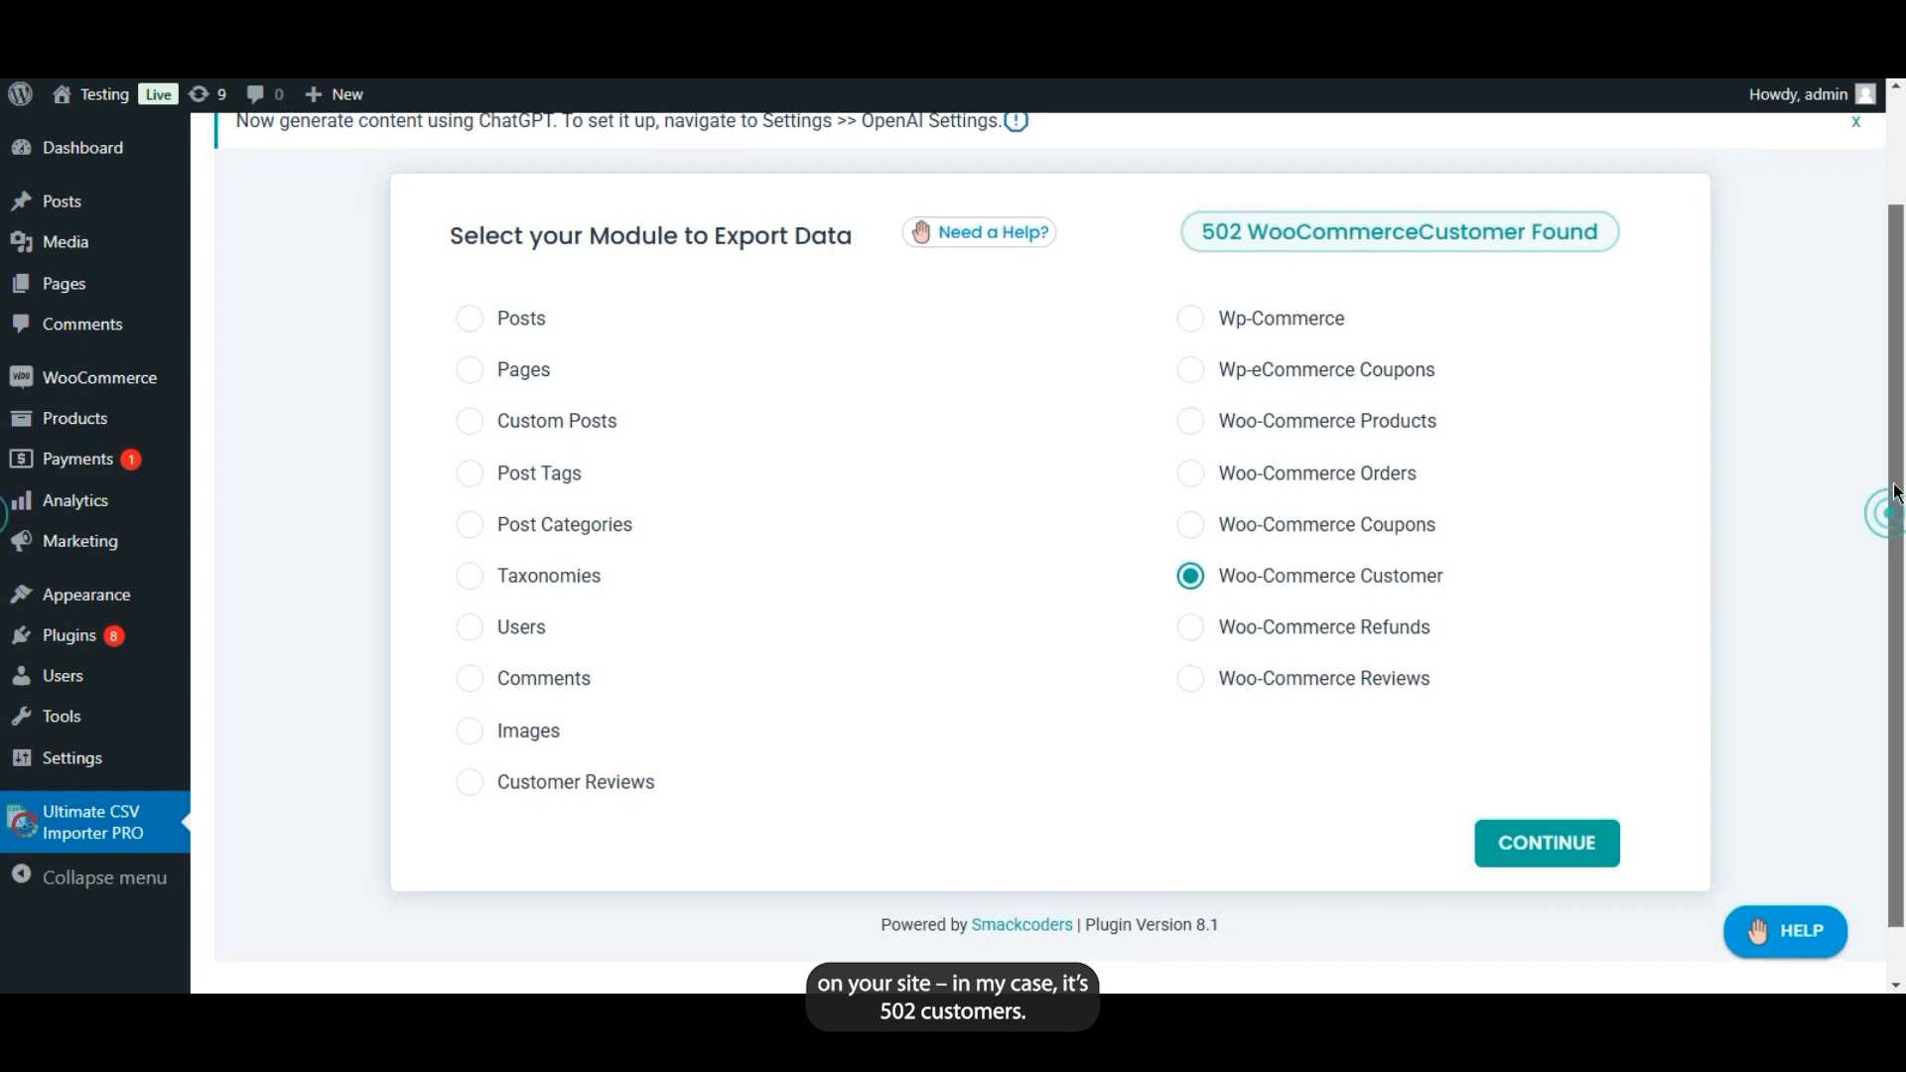
pyautogui.moveTo(1886, 510); pyautogui.dragTo(1894, 459)
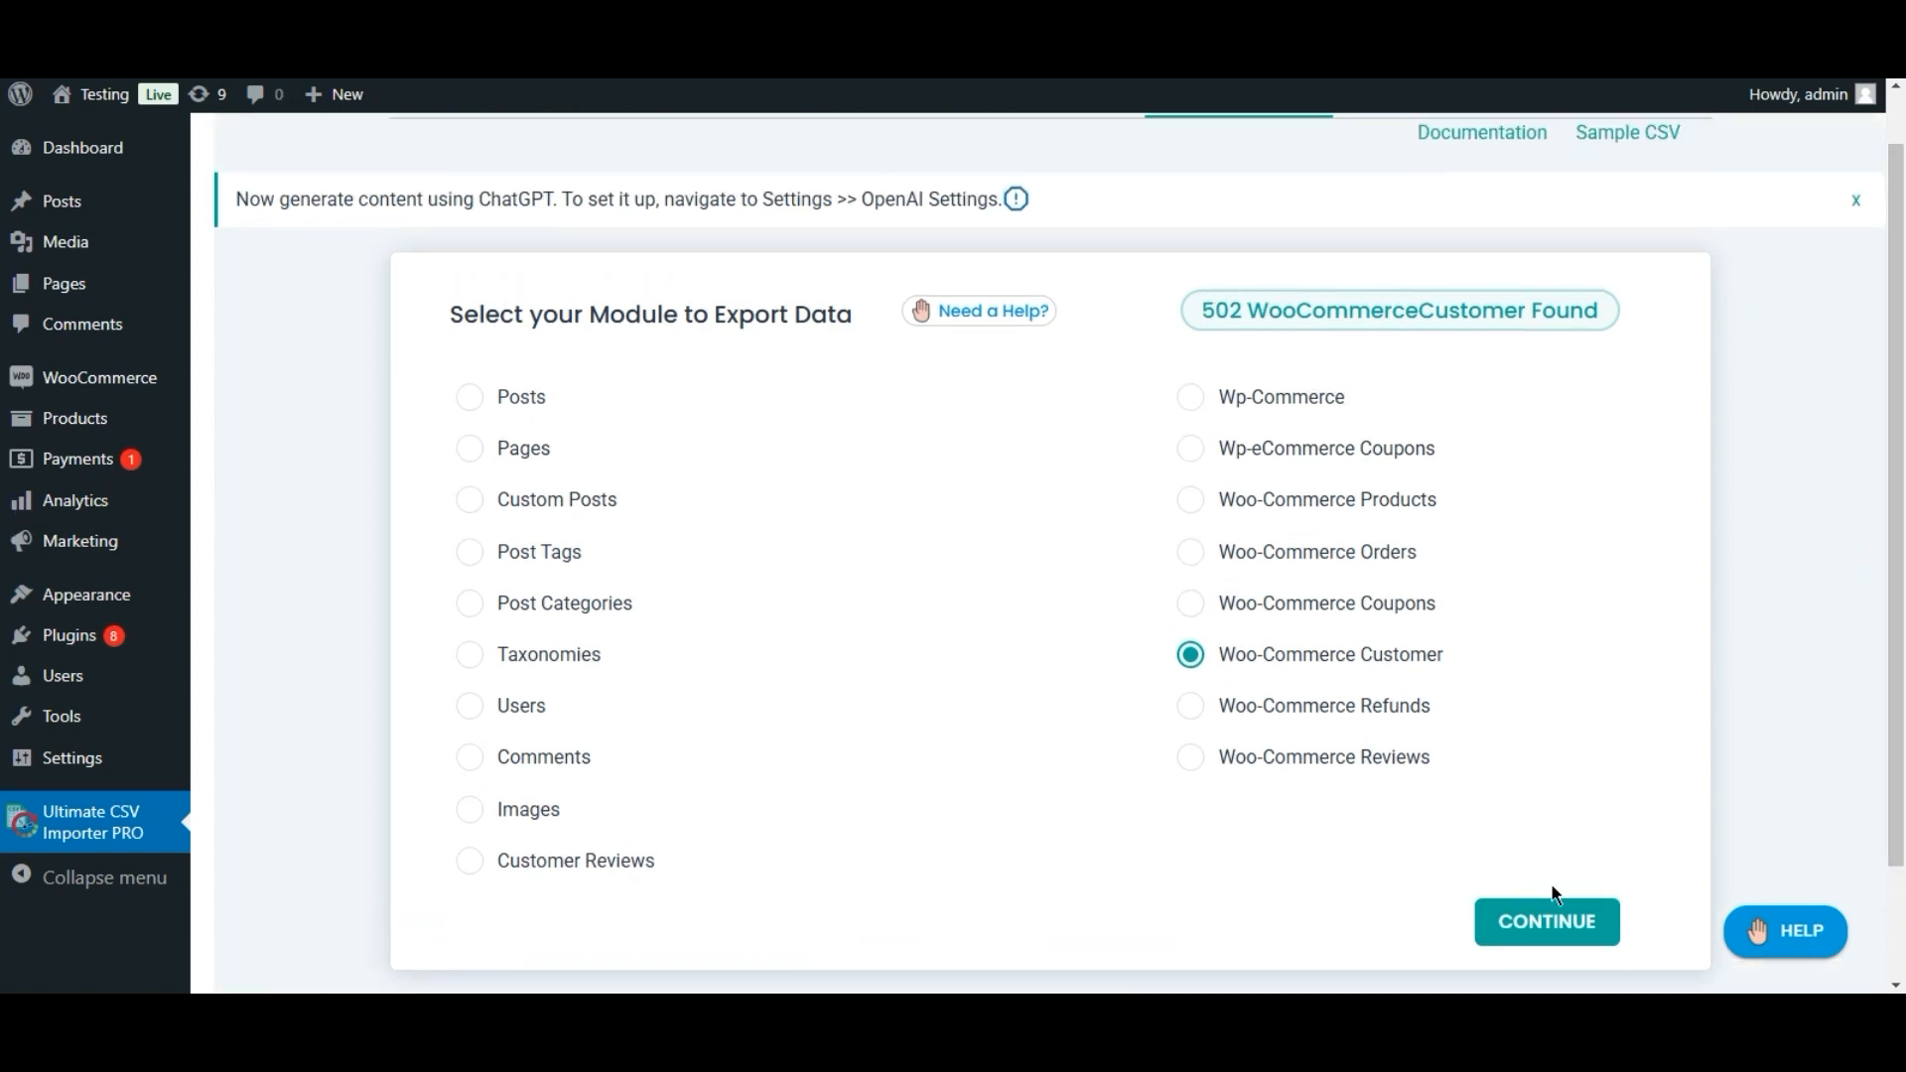
pyautogui.click(1555, 933)
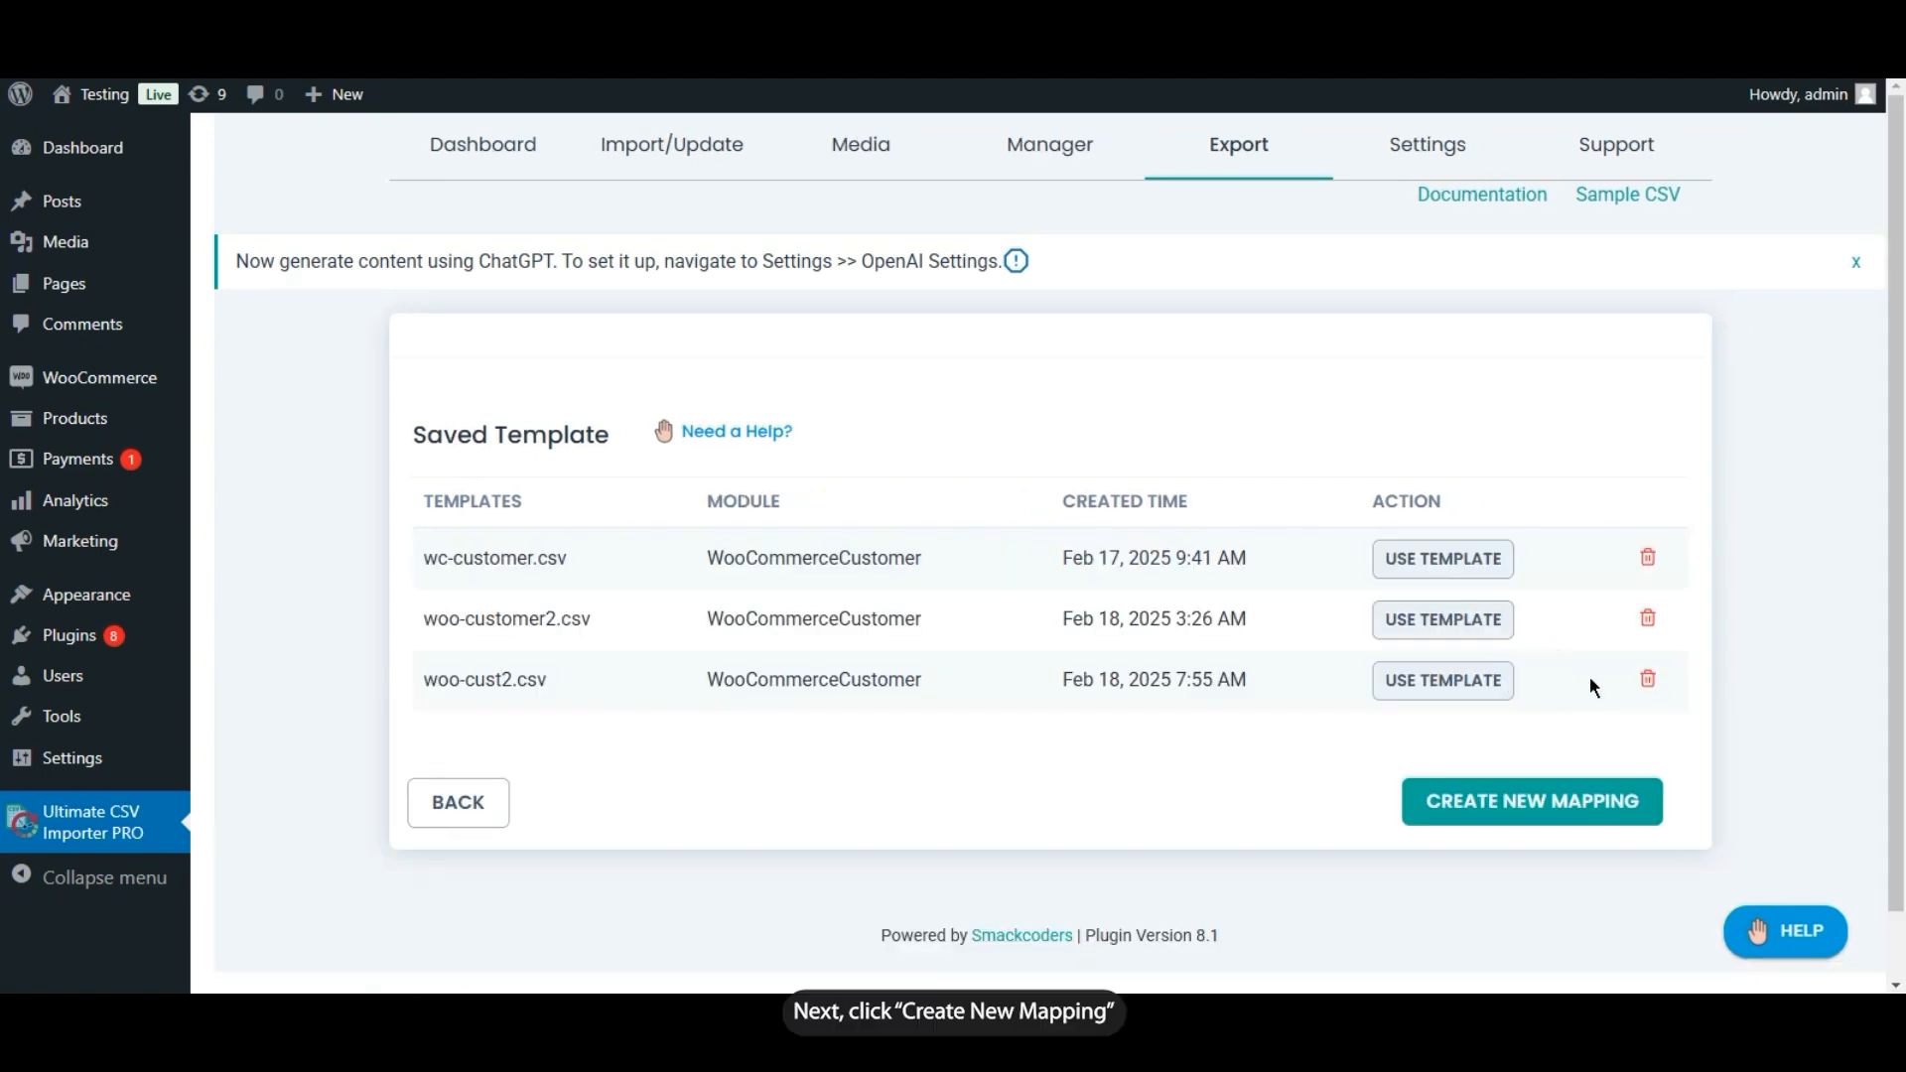
# Create a new export mapping and set its export file name to woo-customer(3)
pyautogui.click(1553, 799)
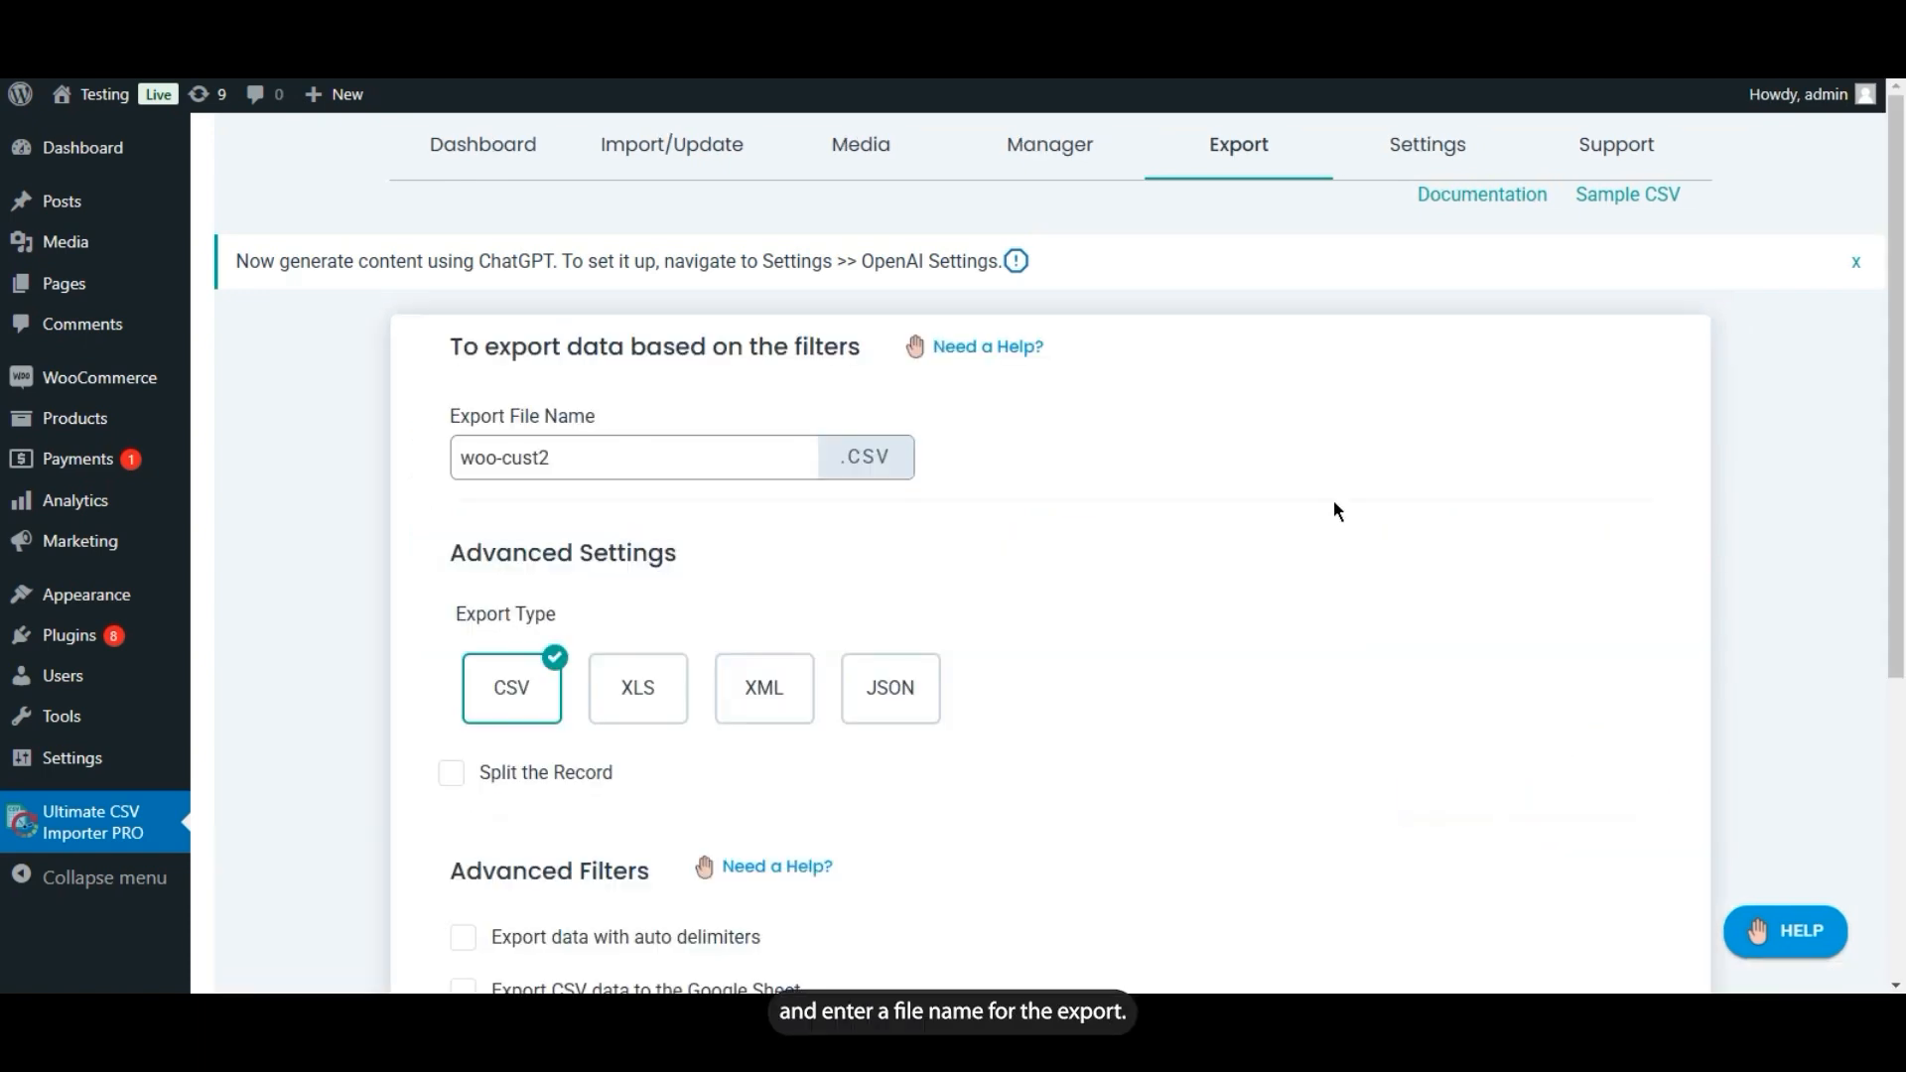
pyautogui.scroll(-2, 1334, 508)
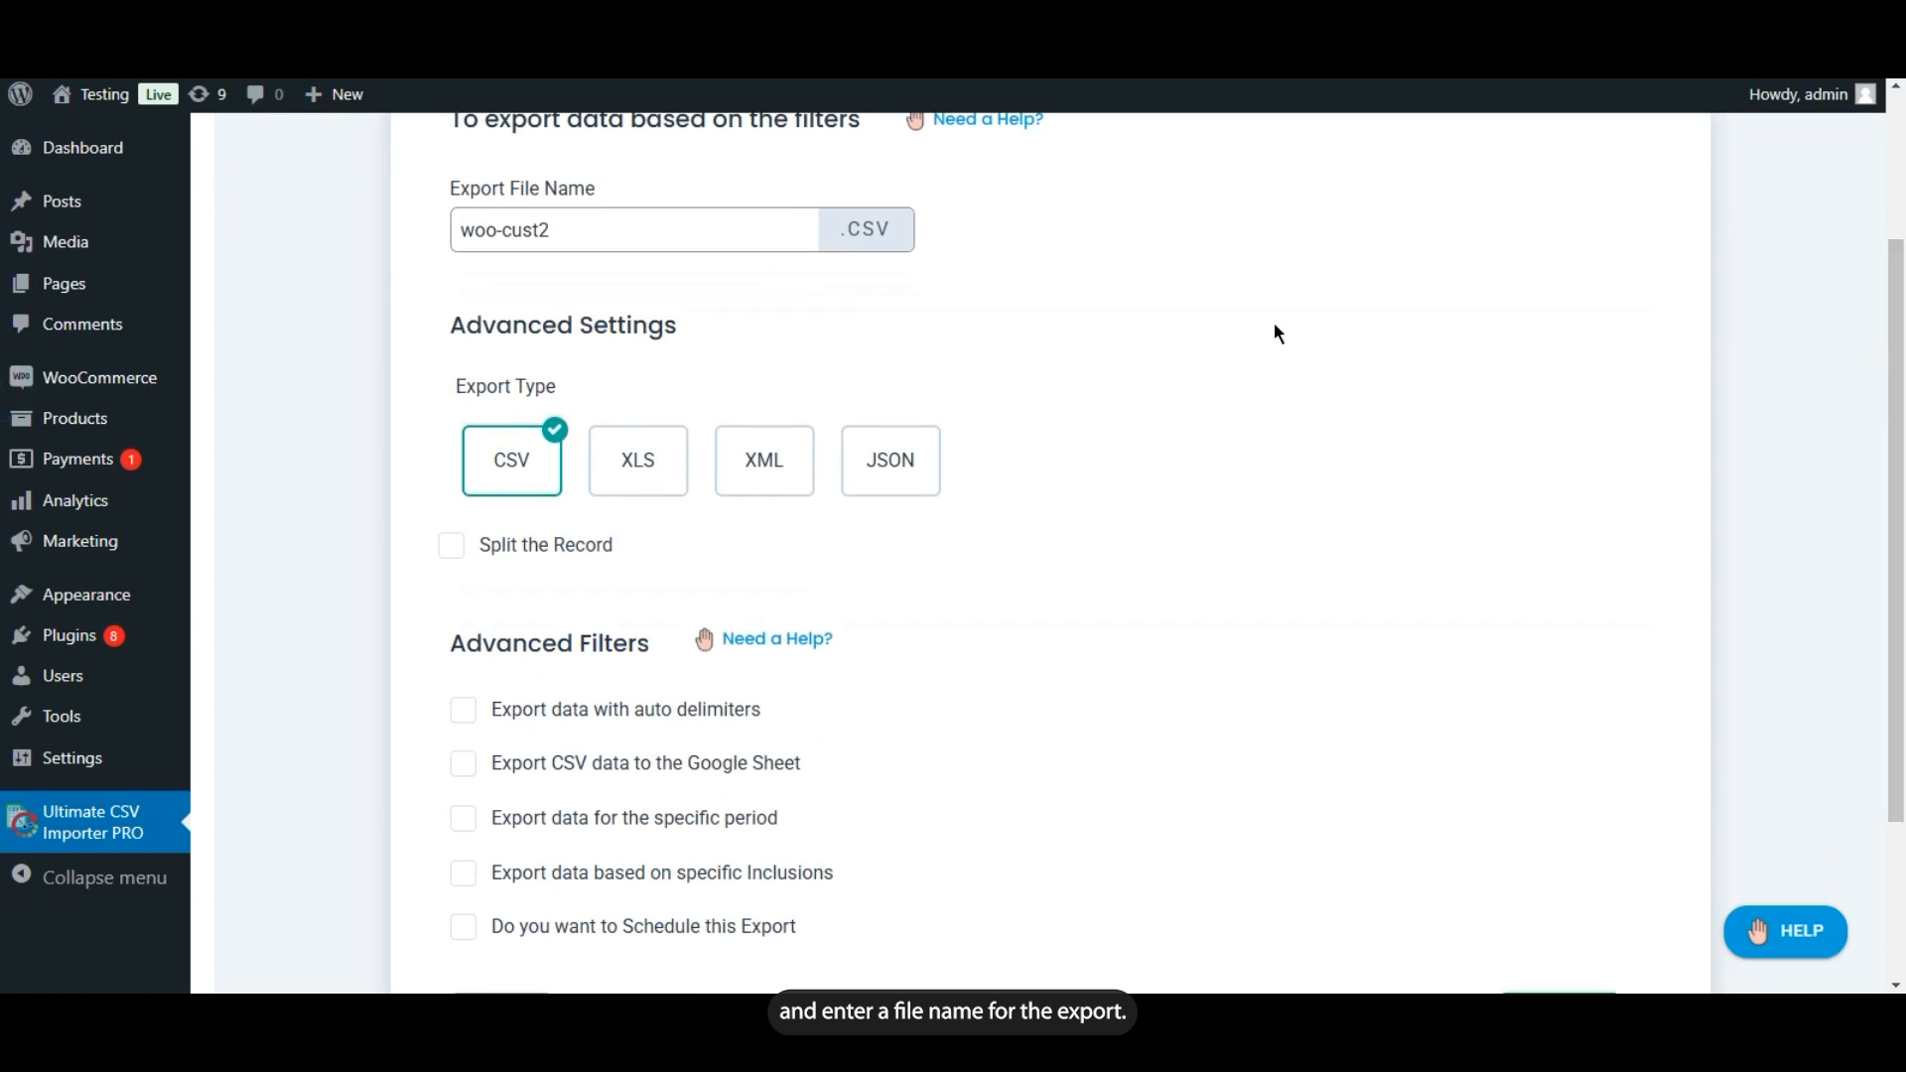
pyautogui.click(672, 233)
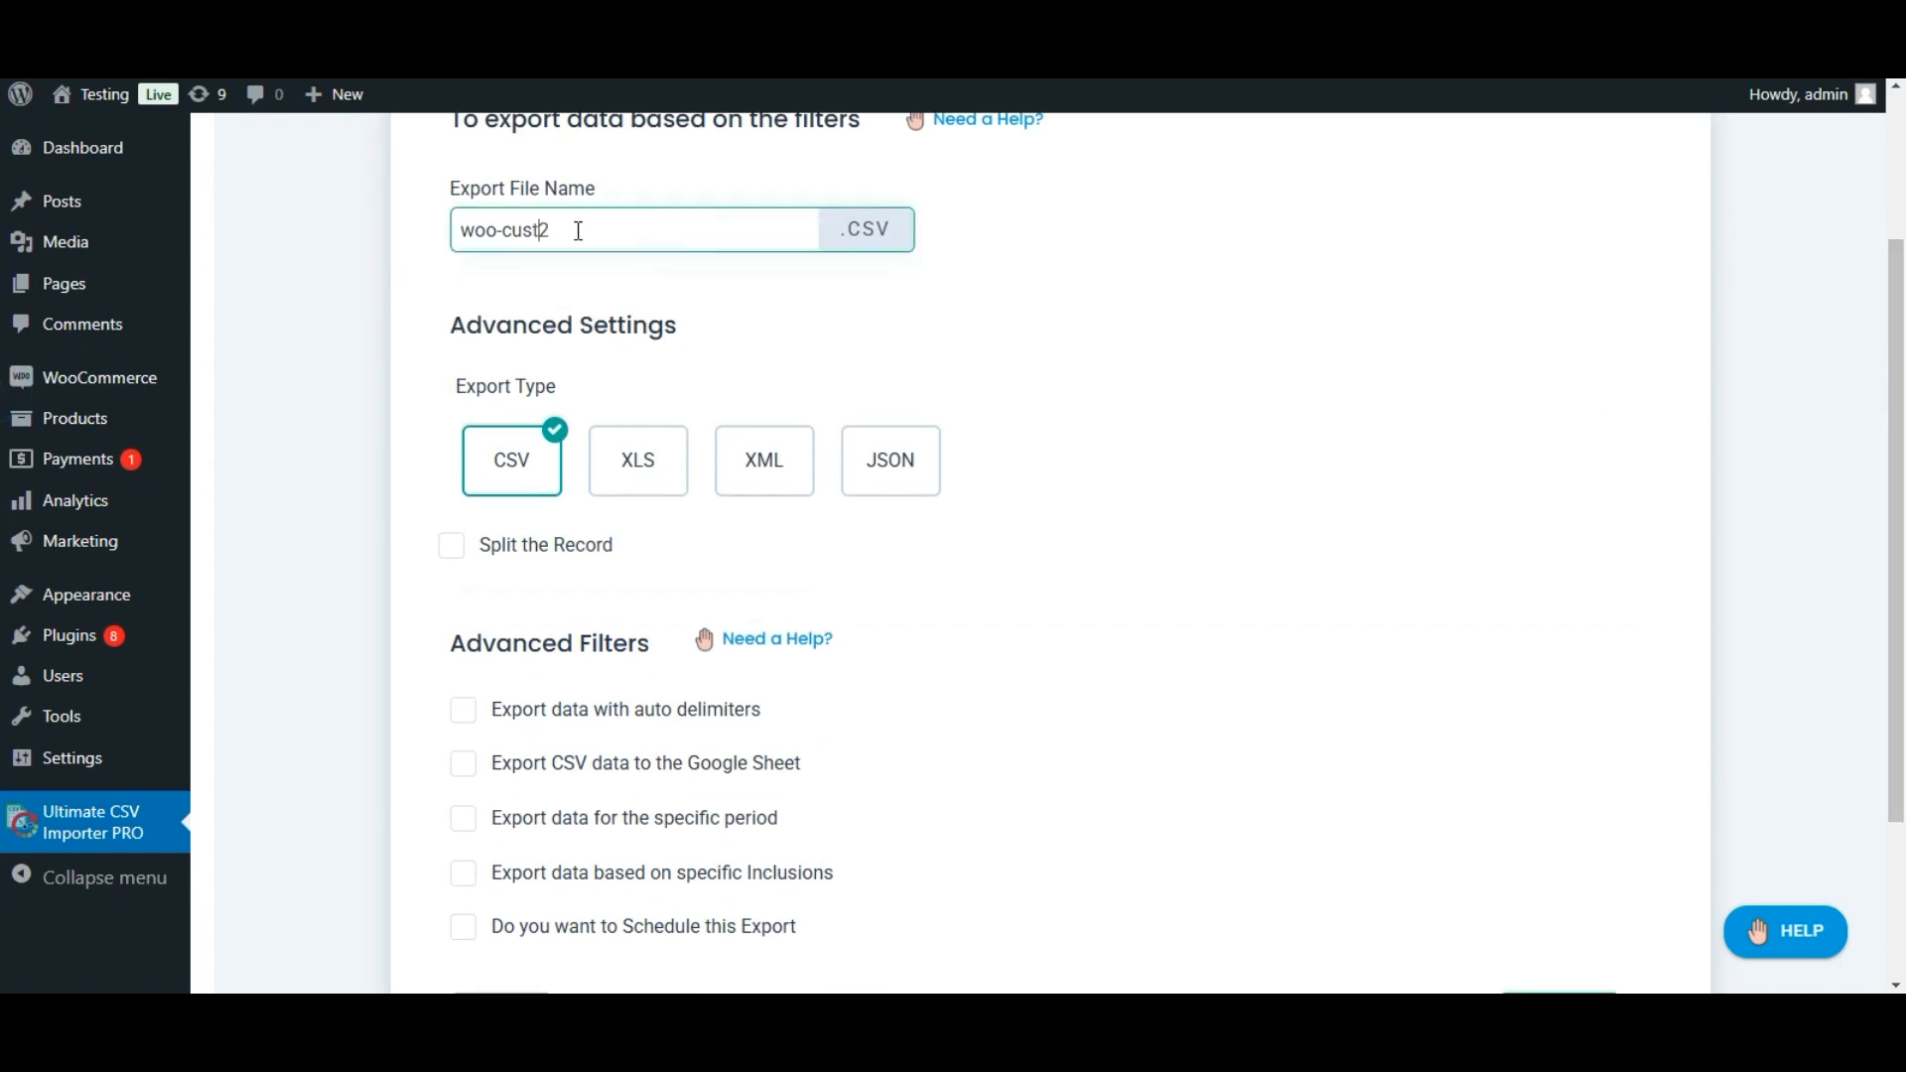
pyautogui.press('Left')
pyautogui.write('omer(2)')
pyautogui.press('BackSpace')
pyautogui.write('3')
pyautogui.click(967, 213)
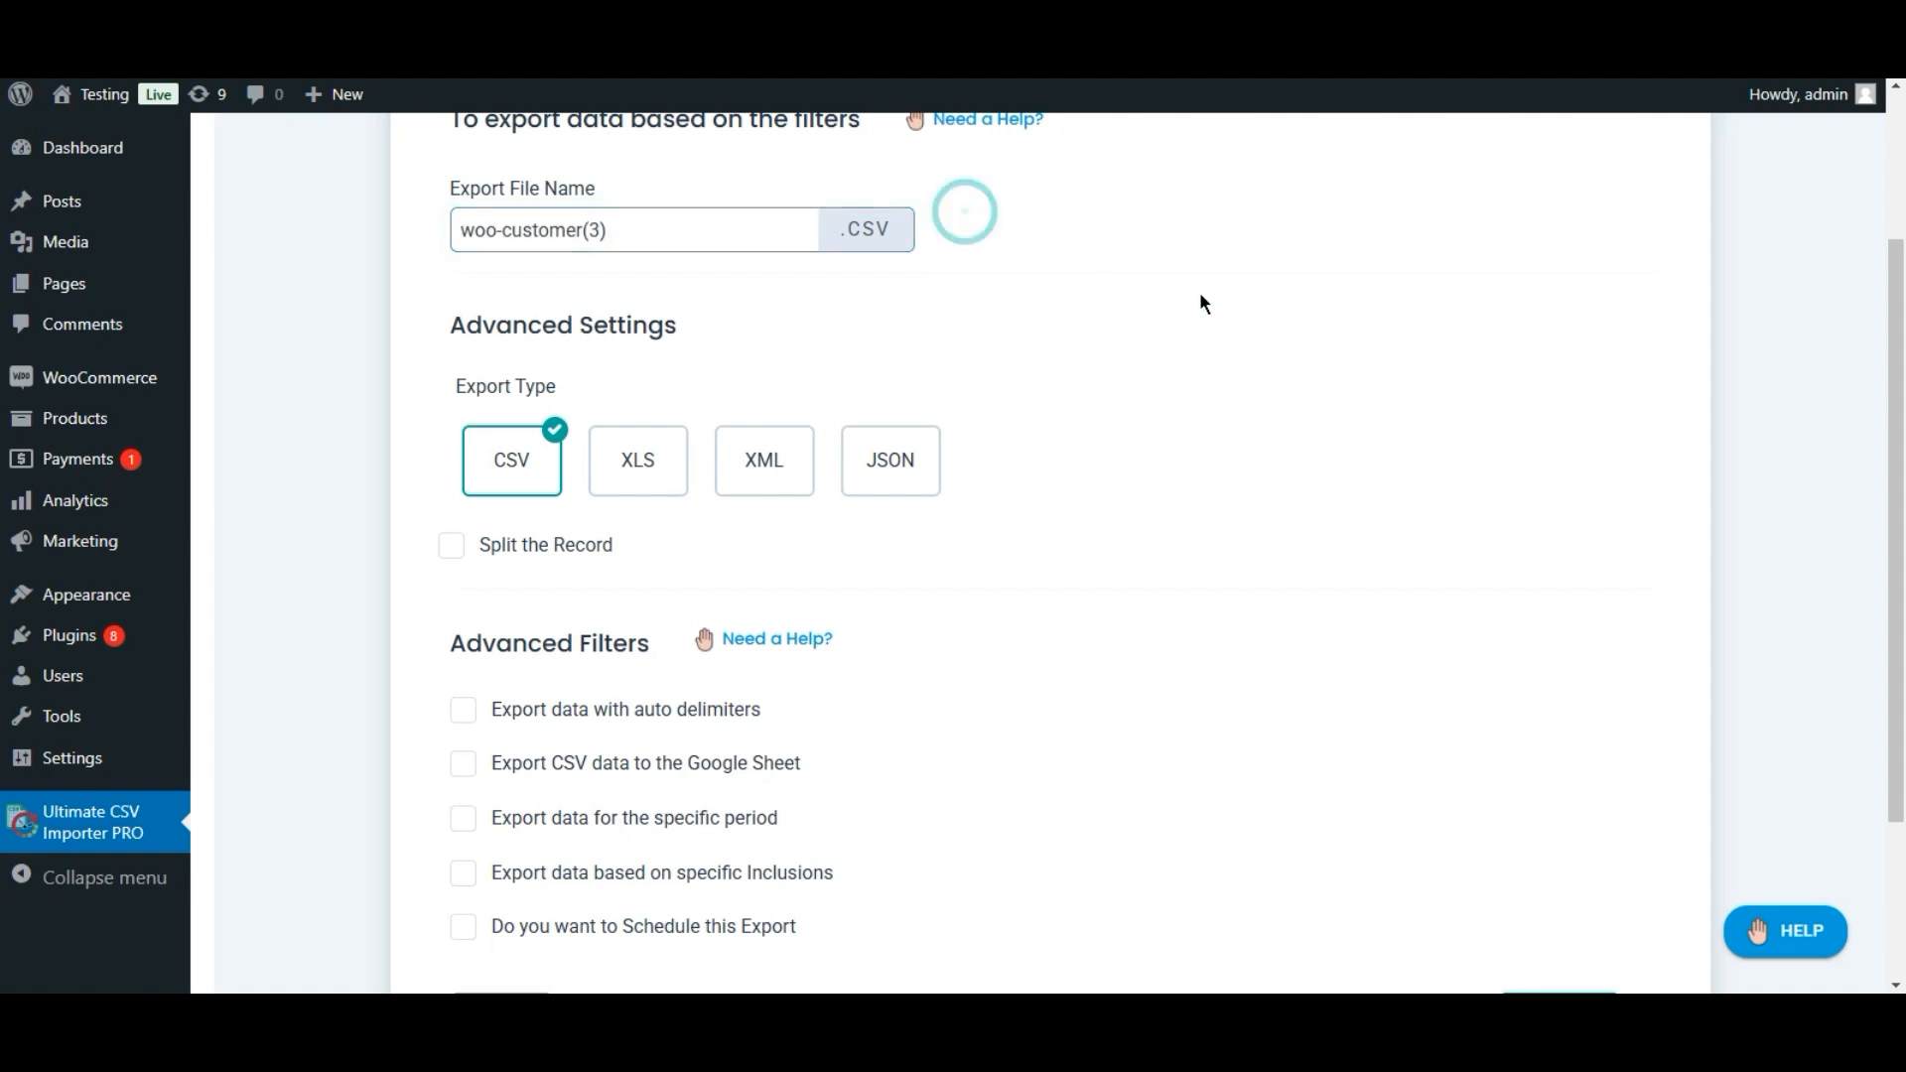
# Try splitting the export into files of 100 records, clear the value and turn record splitting back off
pyautogui.moveTo(1899, 365); pyautogui.dragTo(1899, 401)
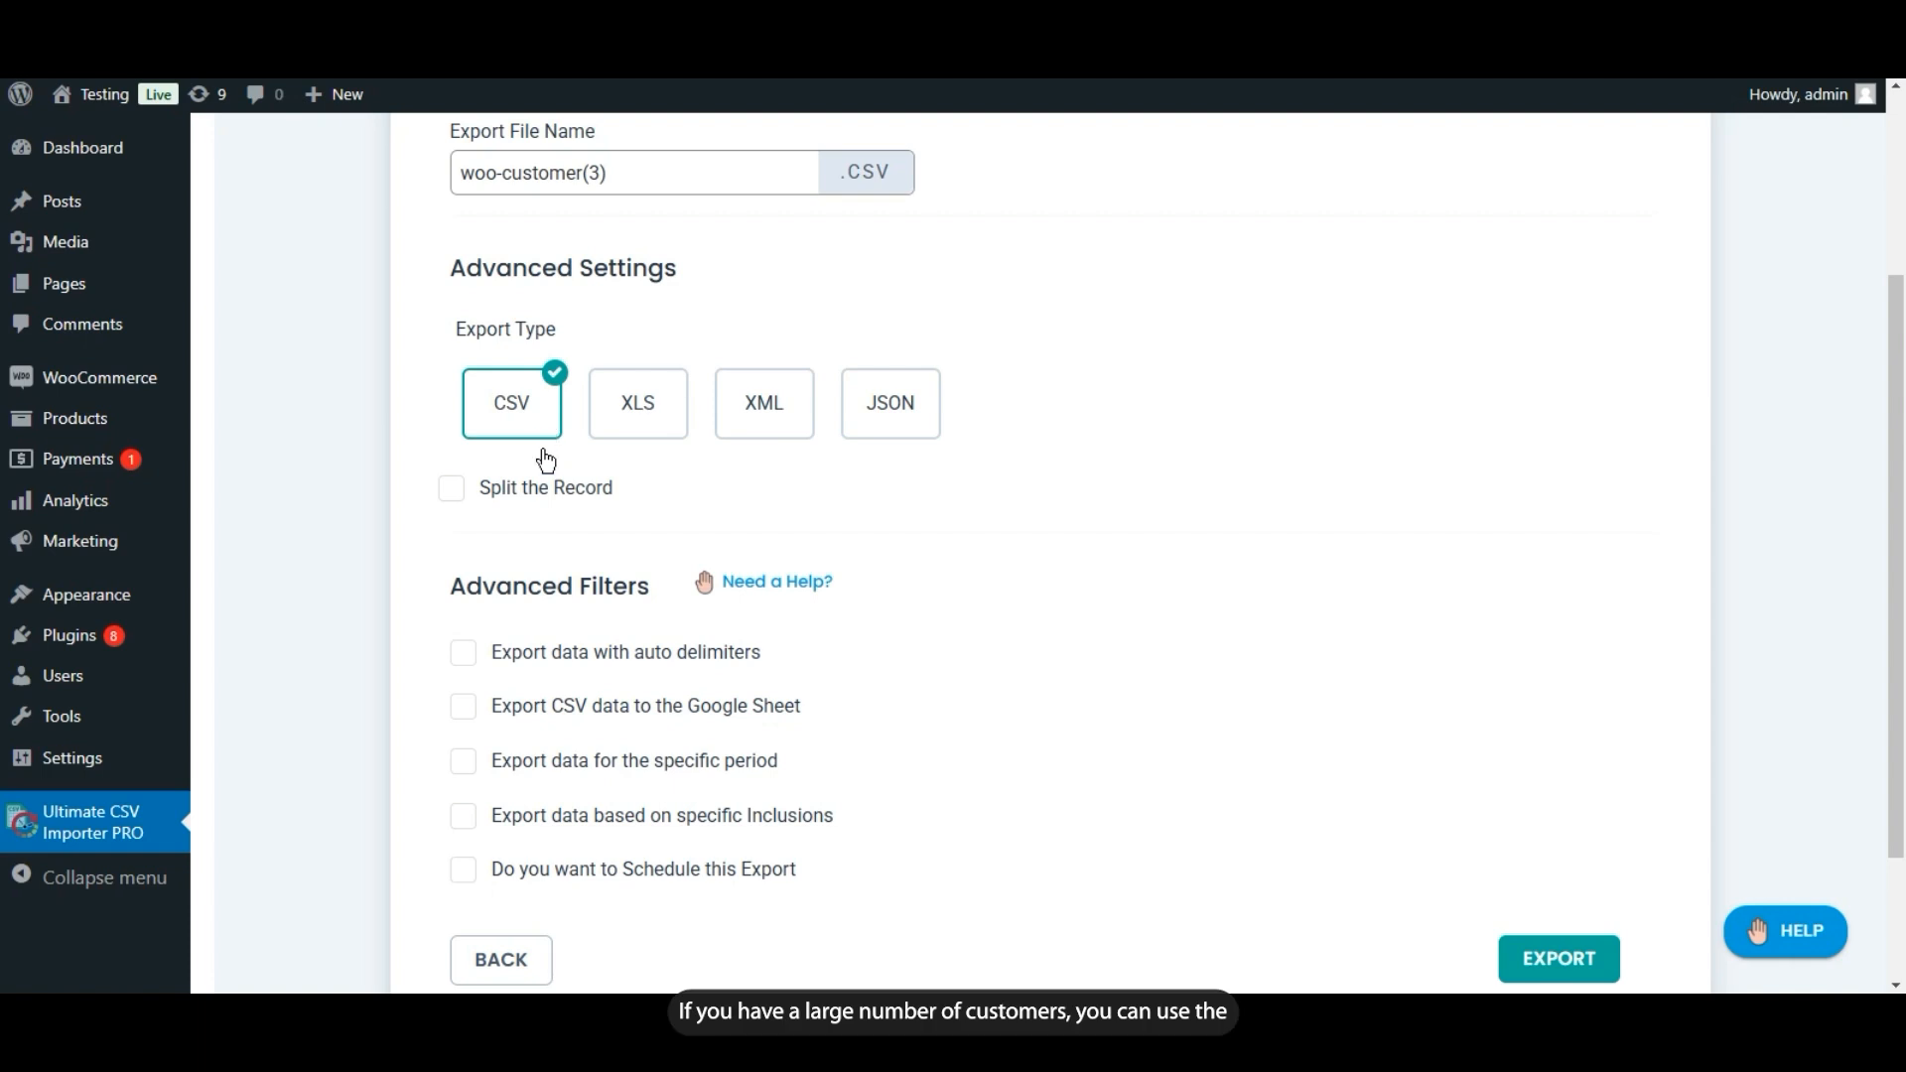
pyautogui.click(492, 495)
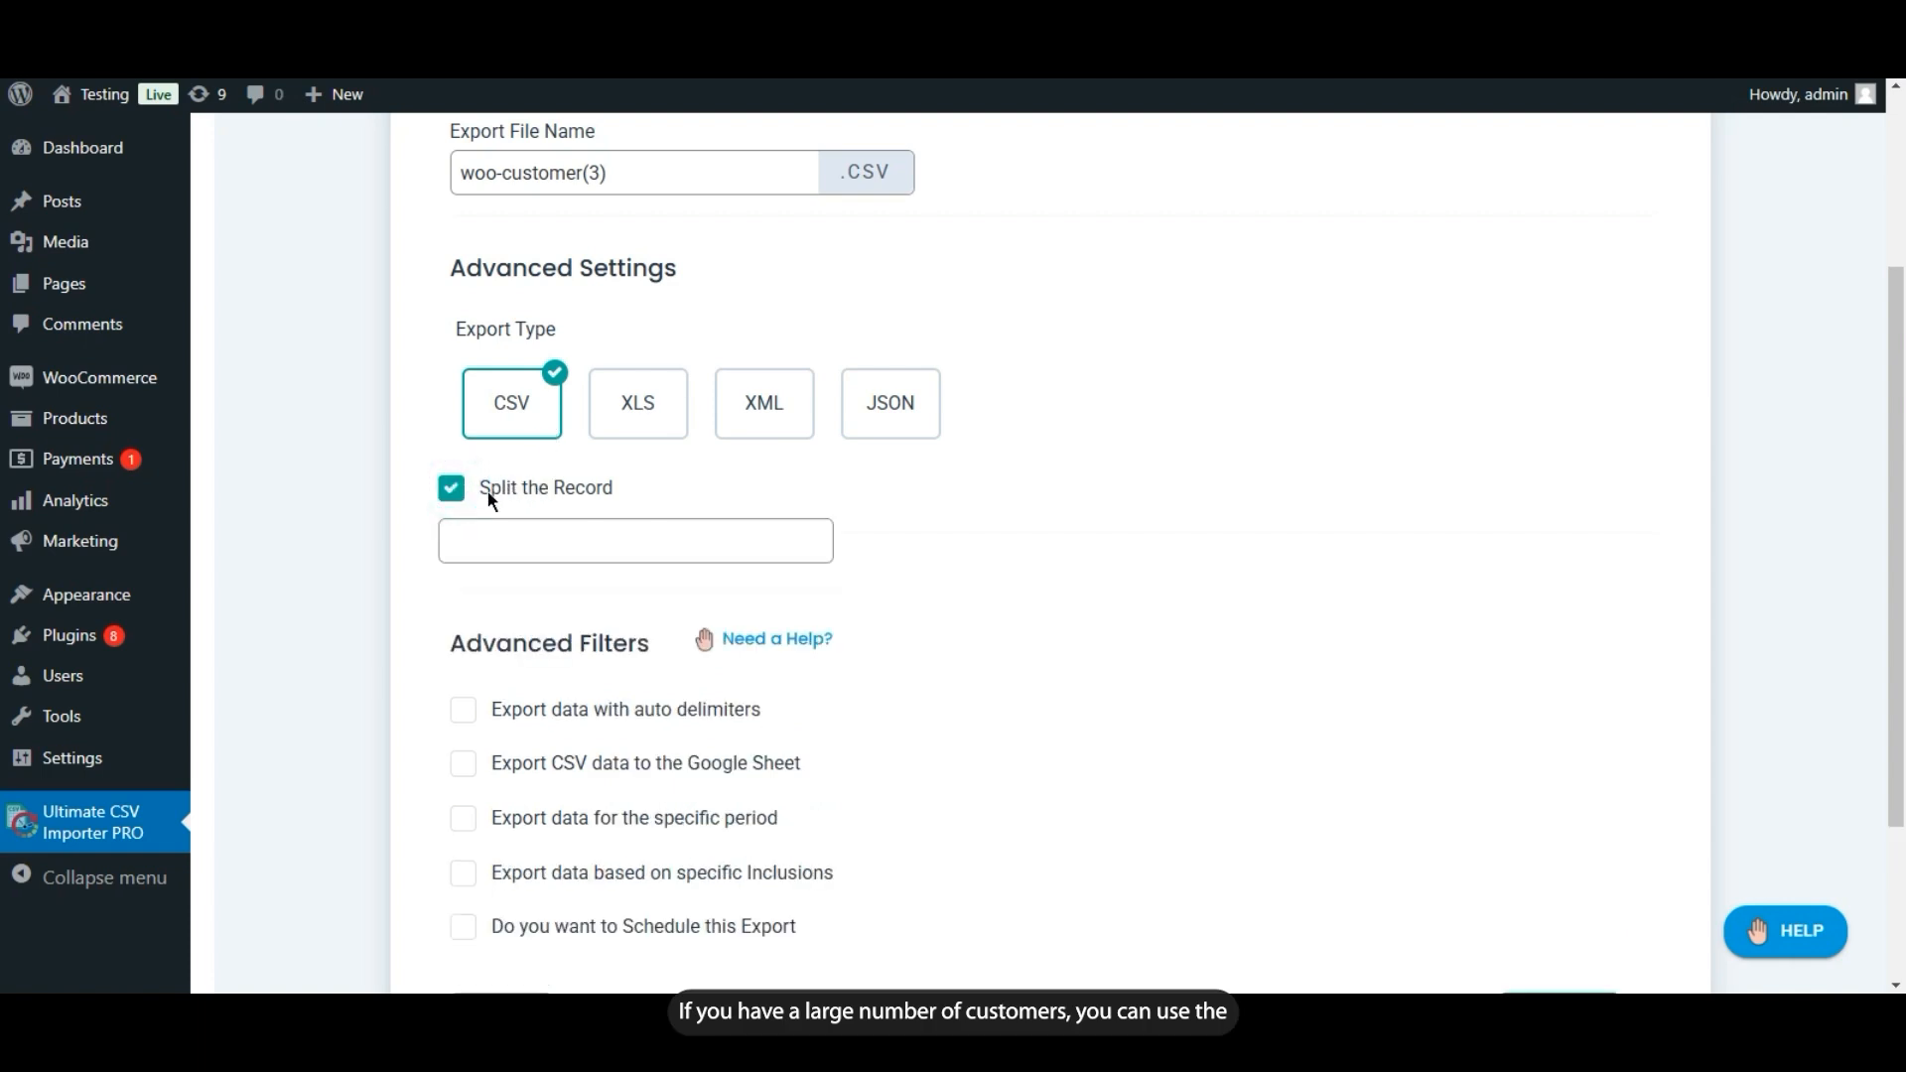
pyautogui.click(534, 534)
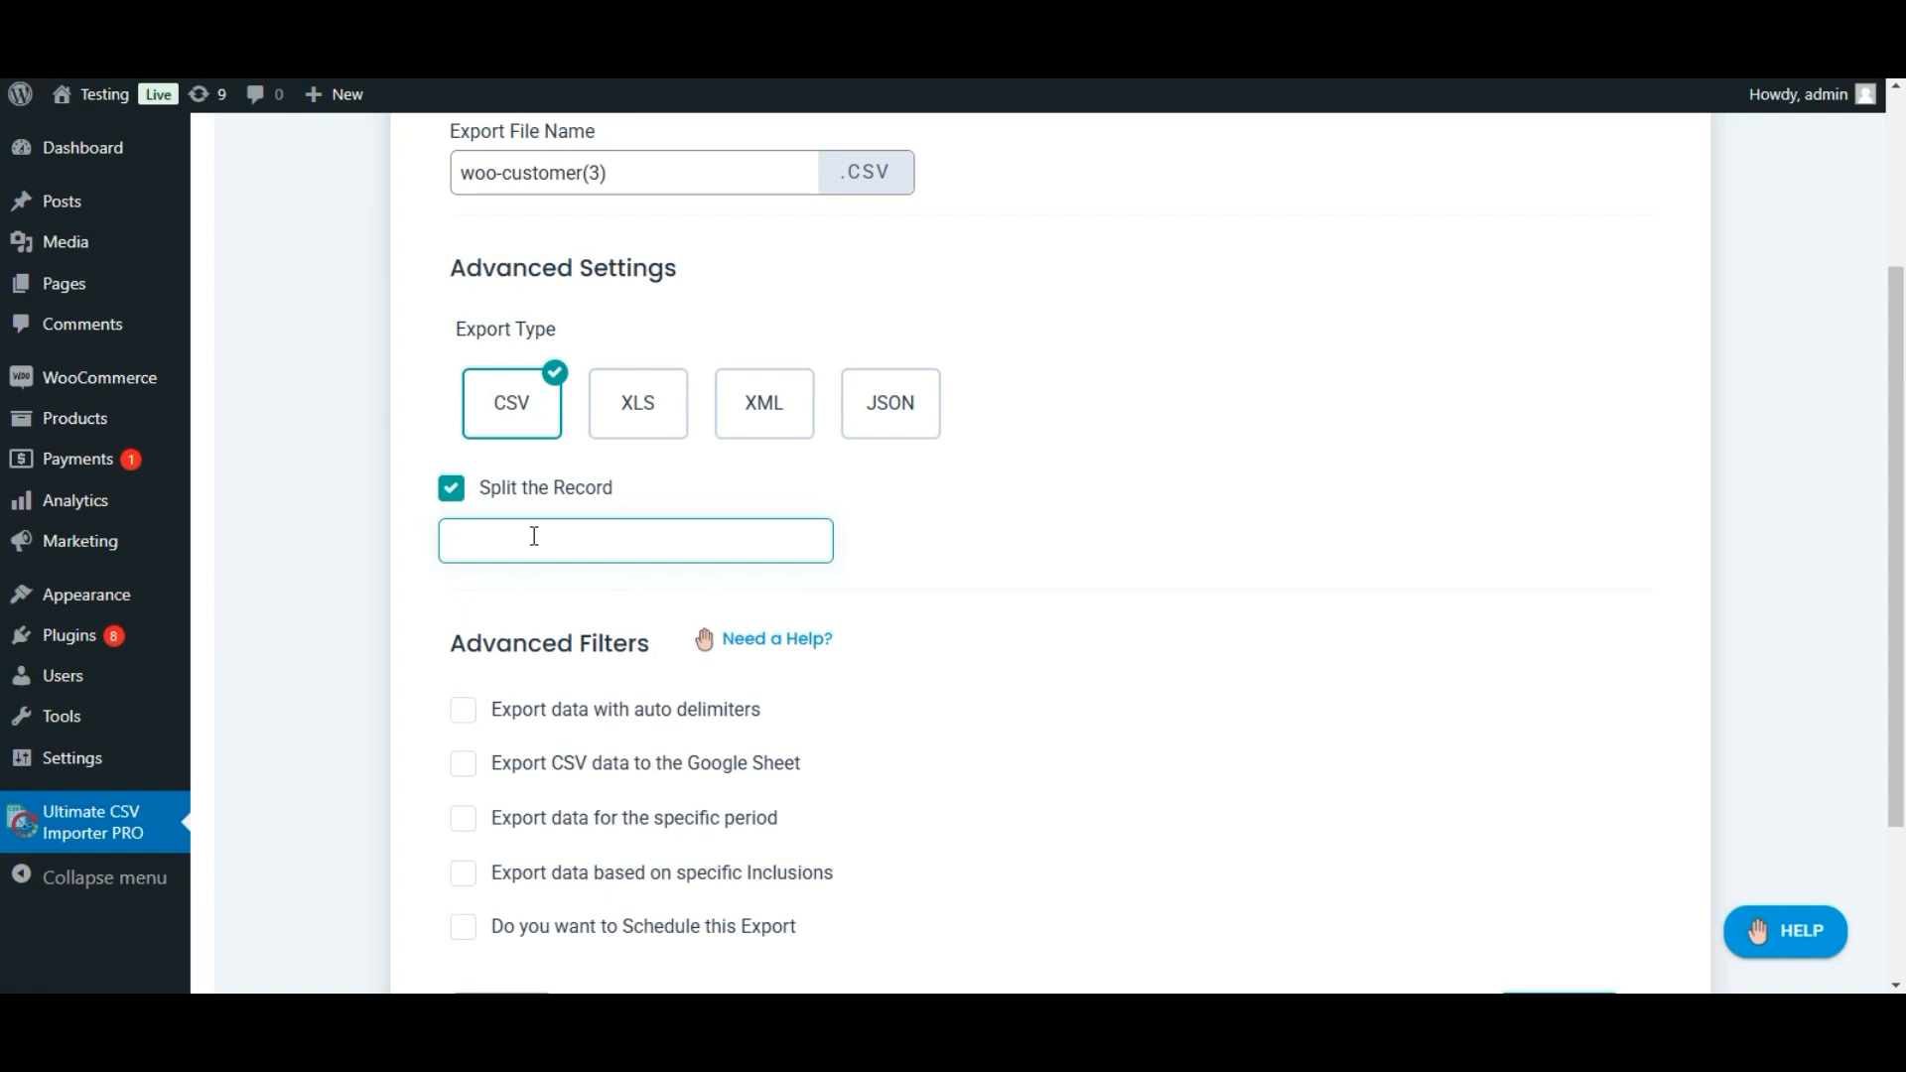
pyautogui.write('100')
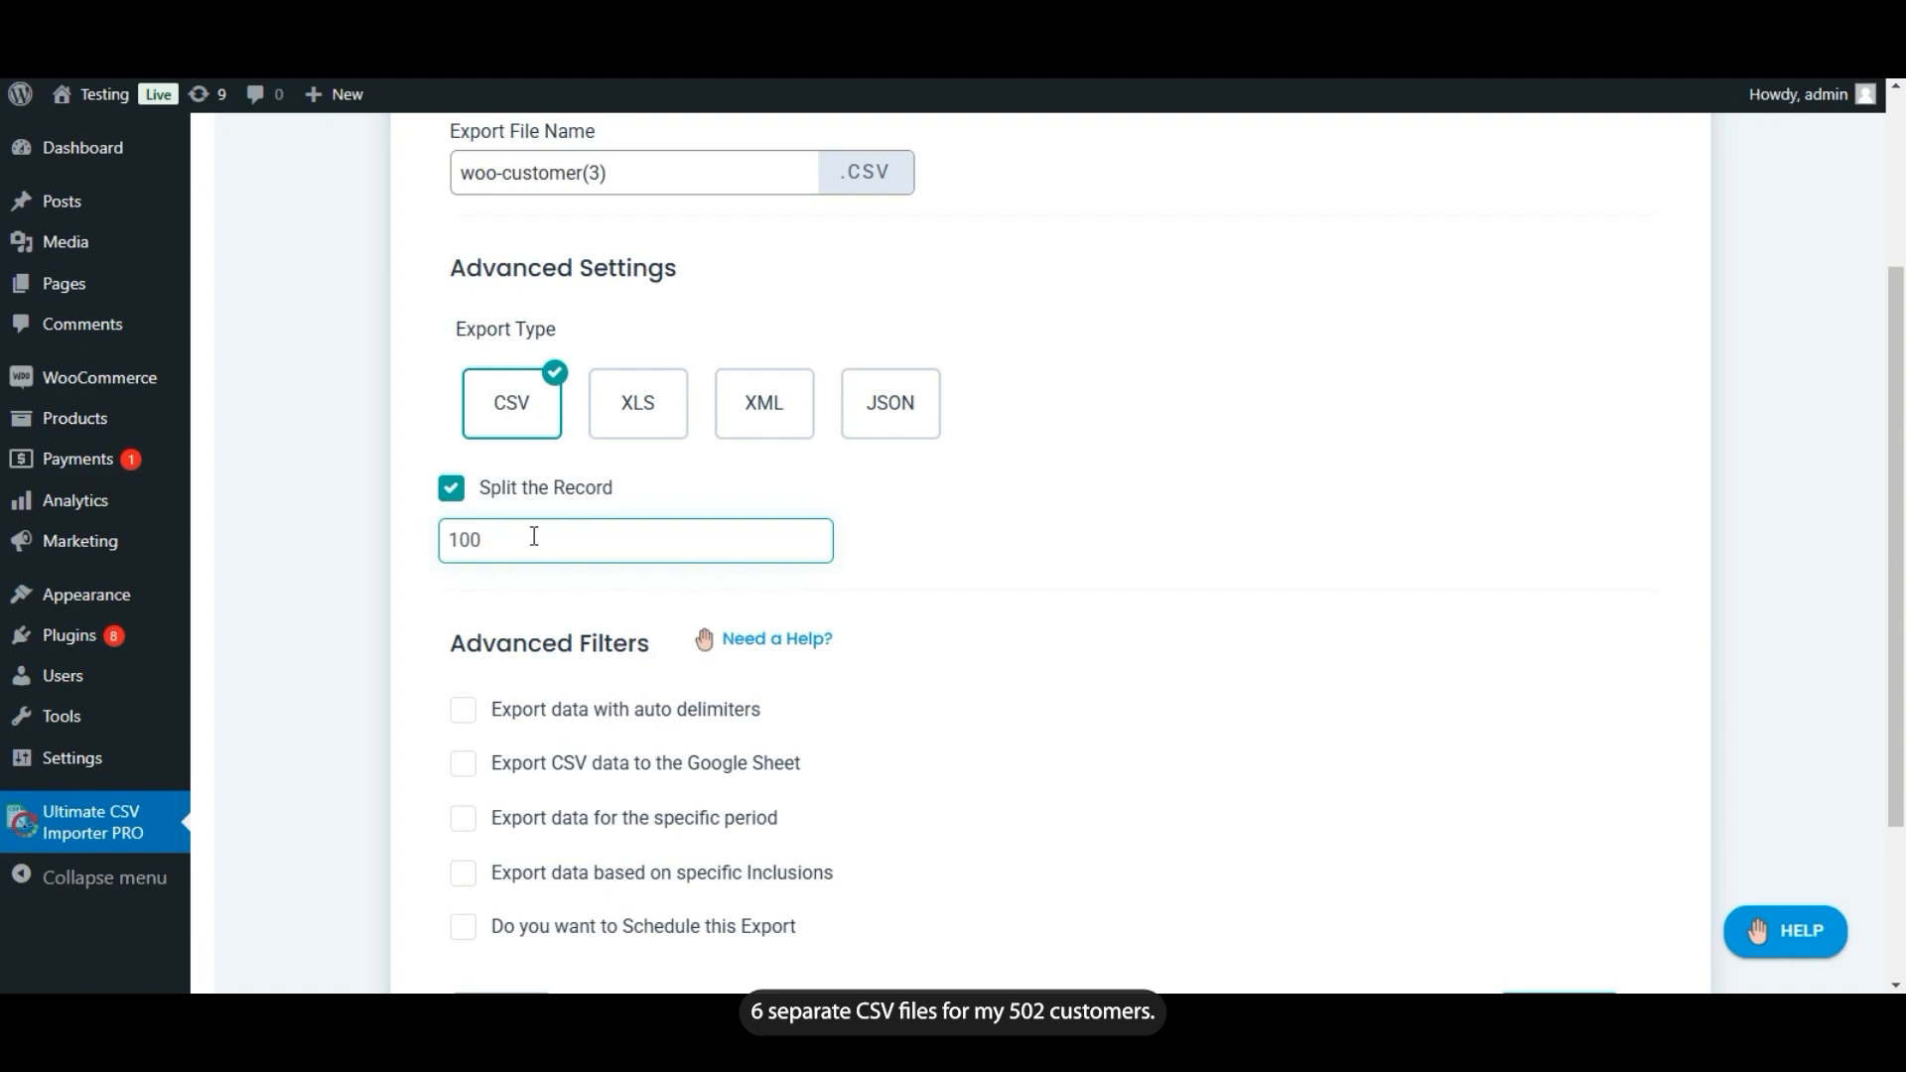
pyautogui.click(662, 538)
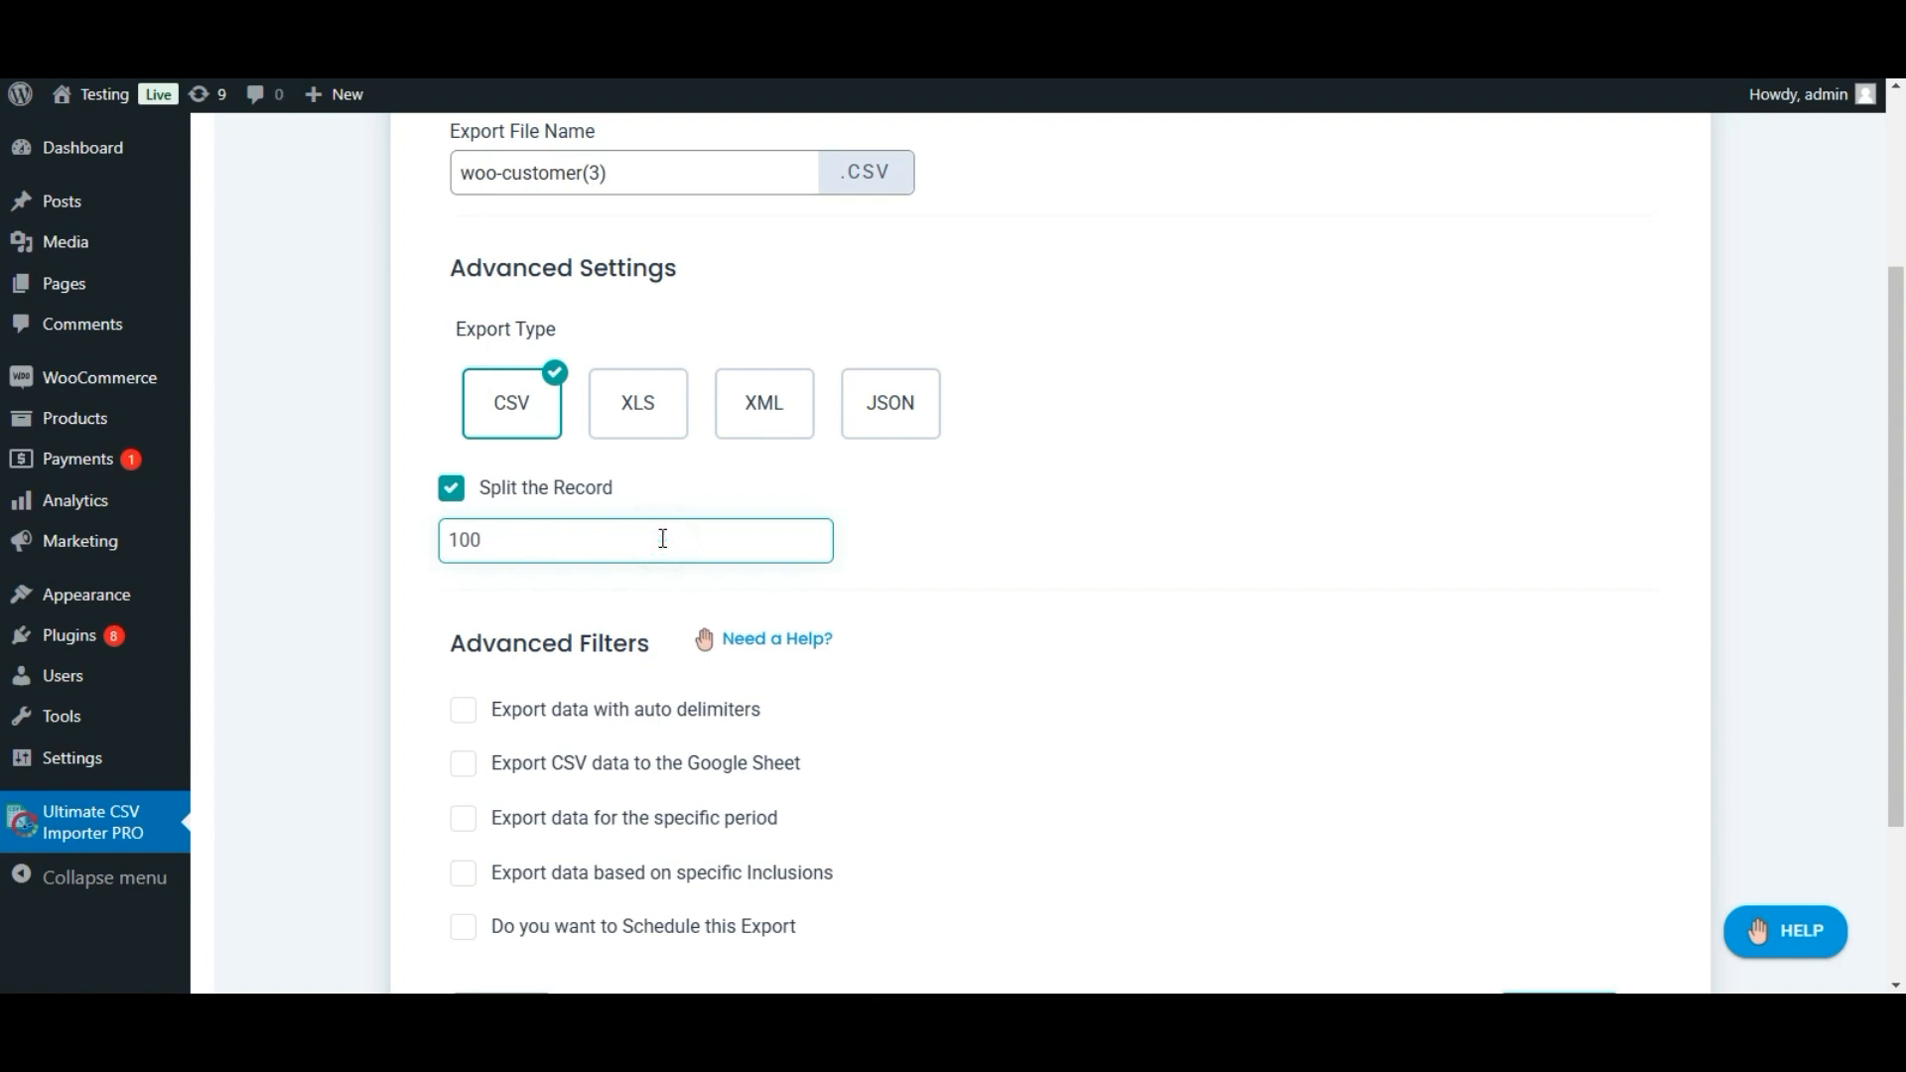
pyautogui.press('BackSpace')
pyautogui.press('BackSpace')
pyautogui.press('BackSpace')
pyautogui.click(453, 488)
# Enable export with auto delimiters, view the available delimiter choices and turn the option back off
pyautogui.scroll(-2, 1110, 541)
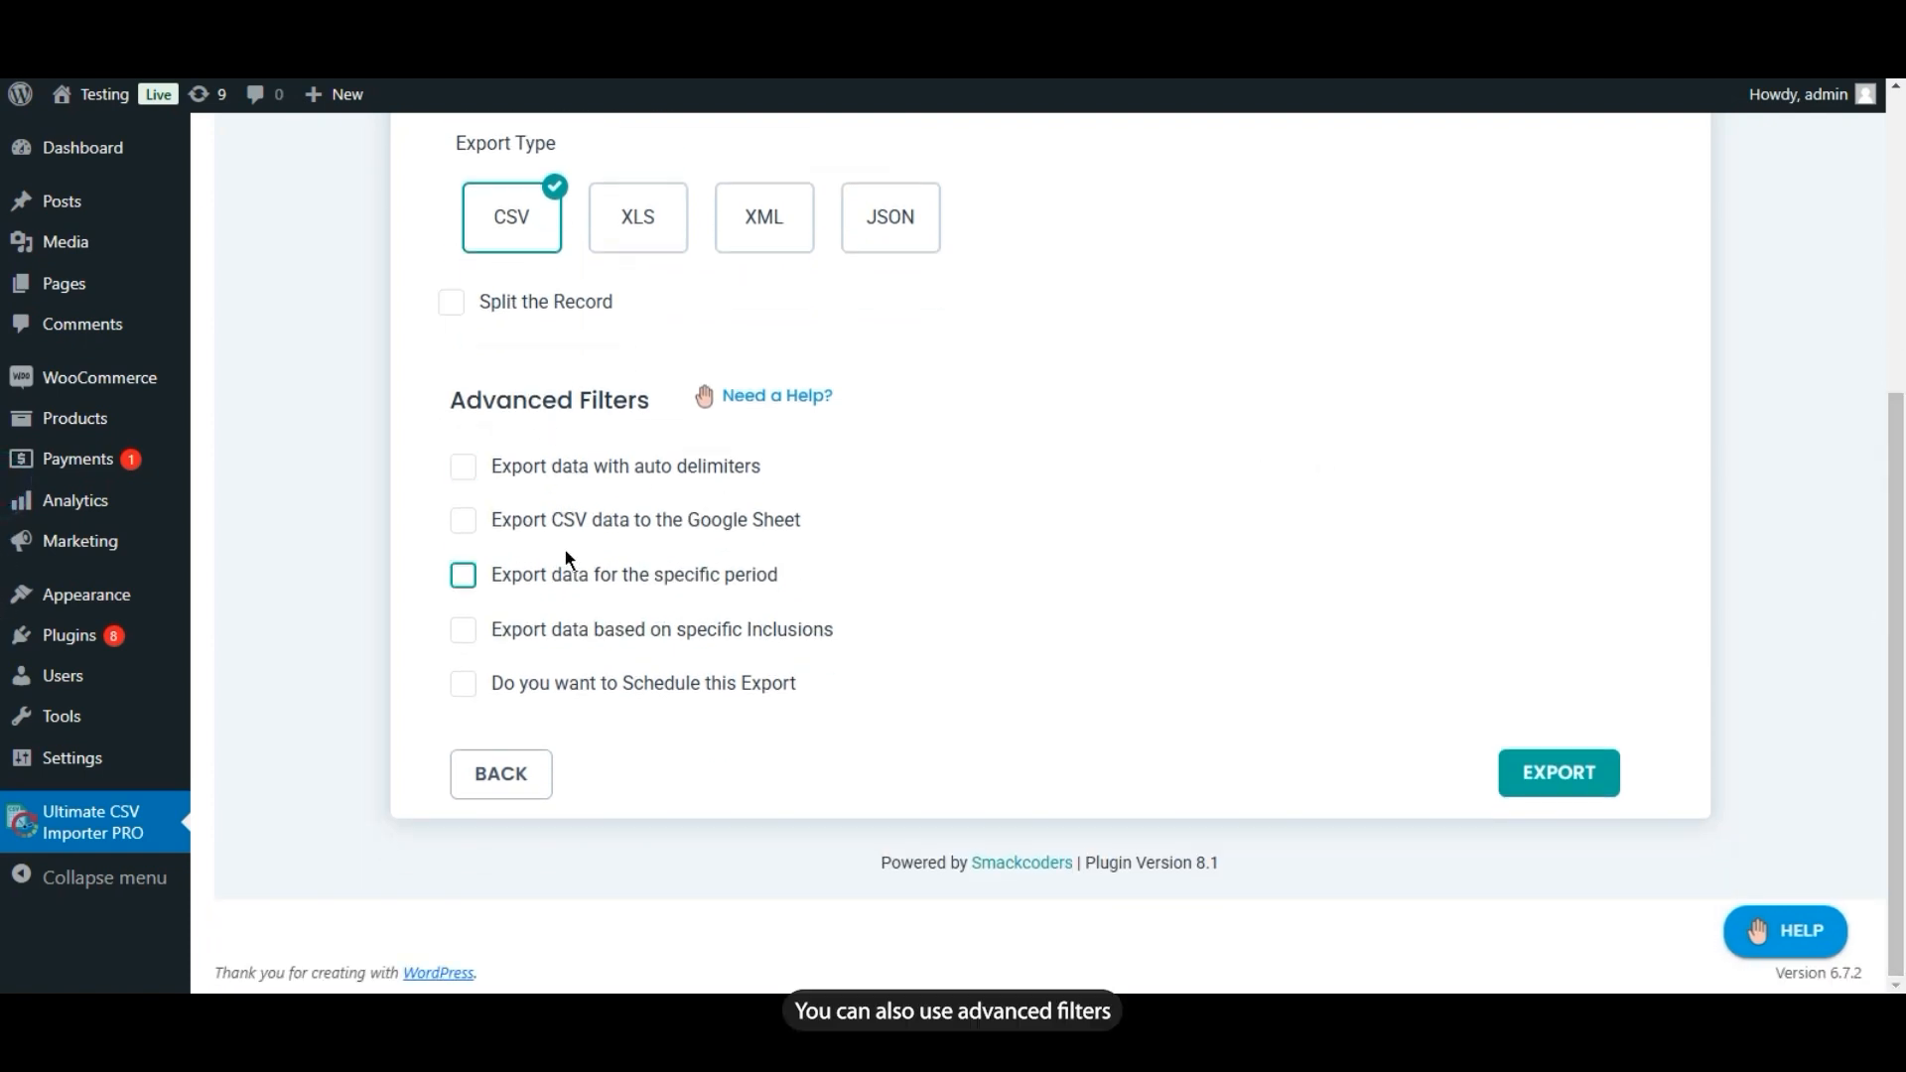
pyautogui.click(470, 463)
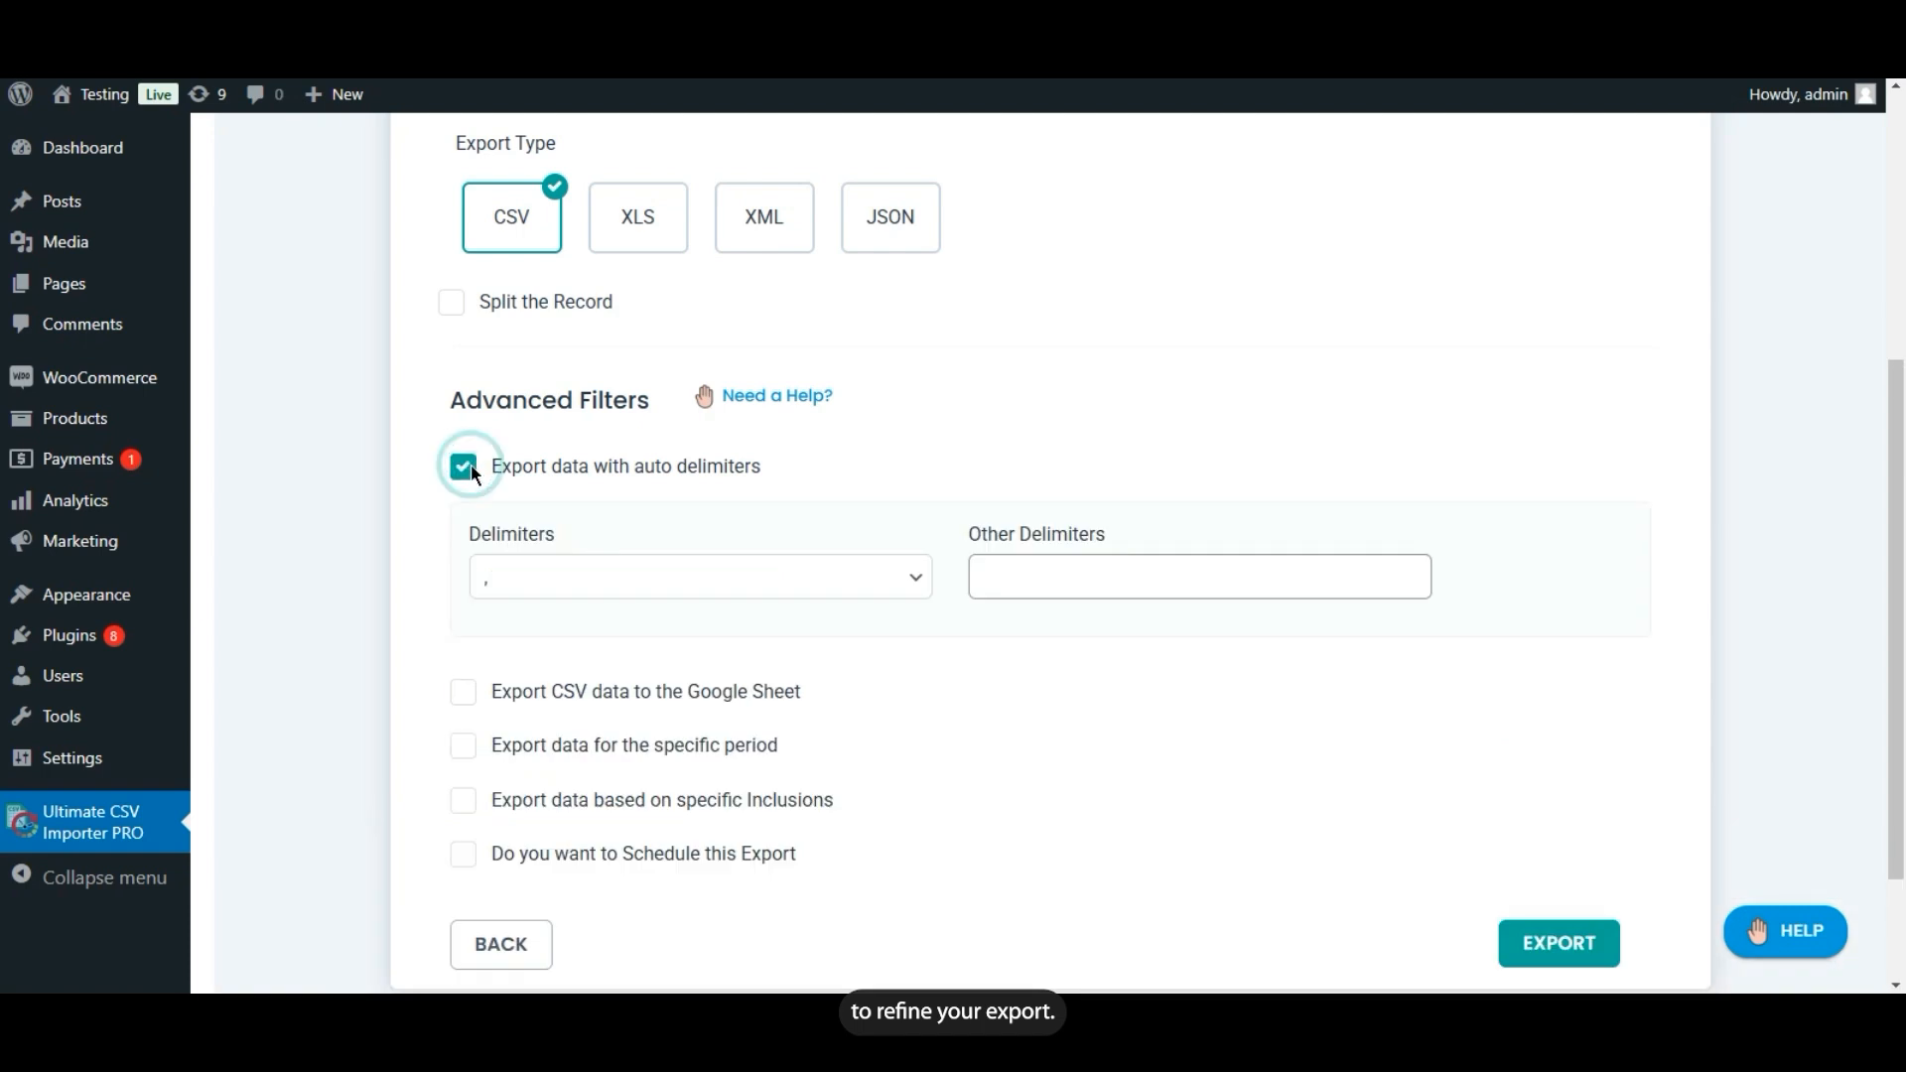
pyautogui.click(587, 576)
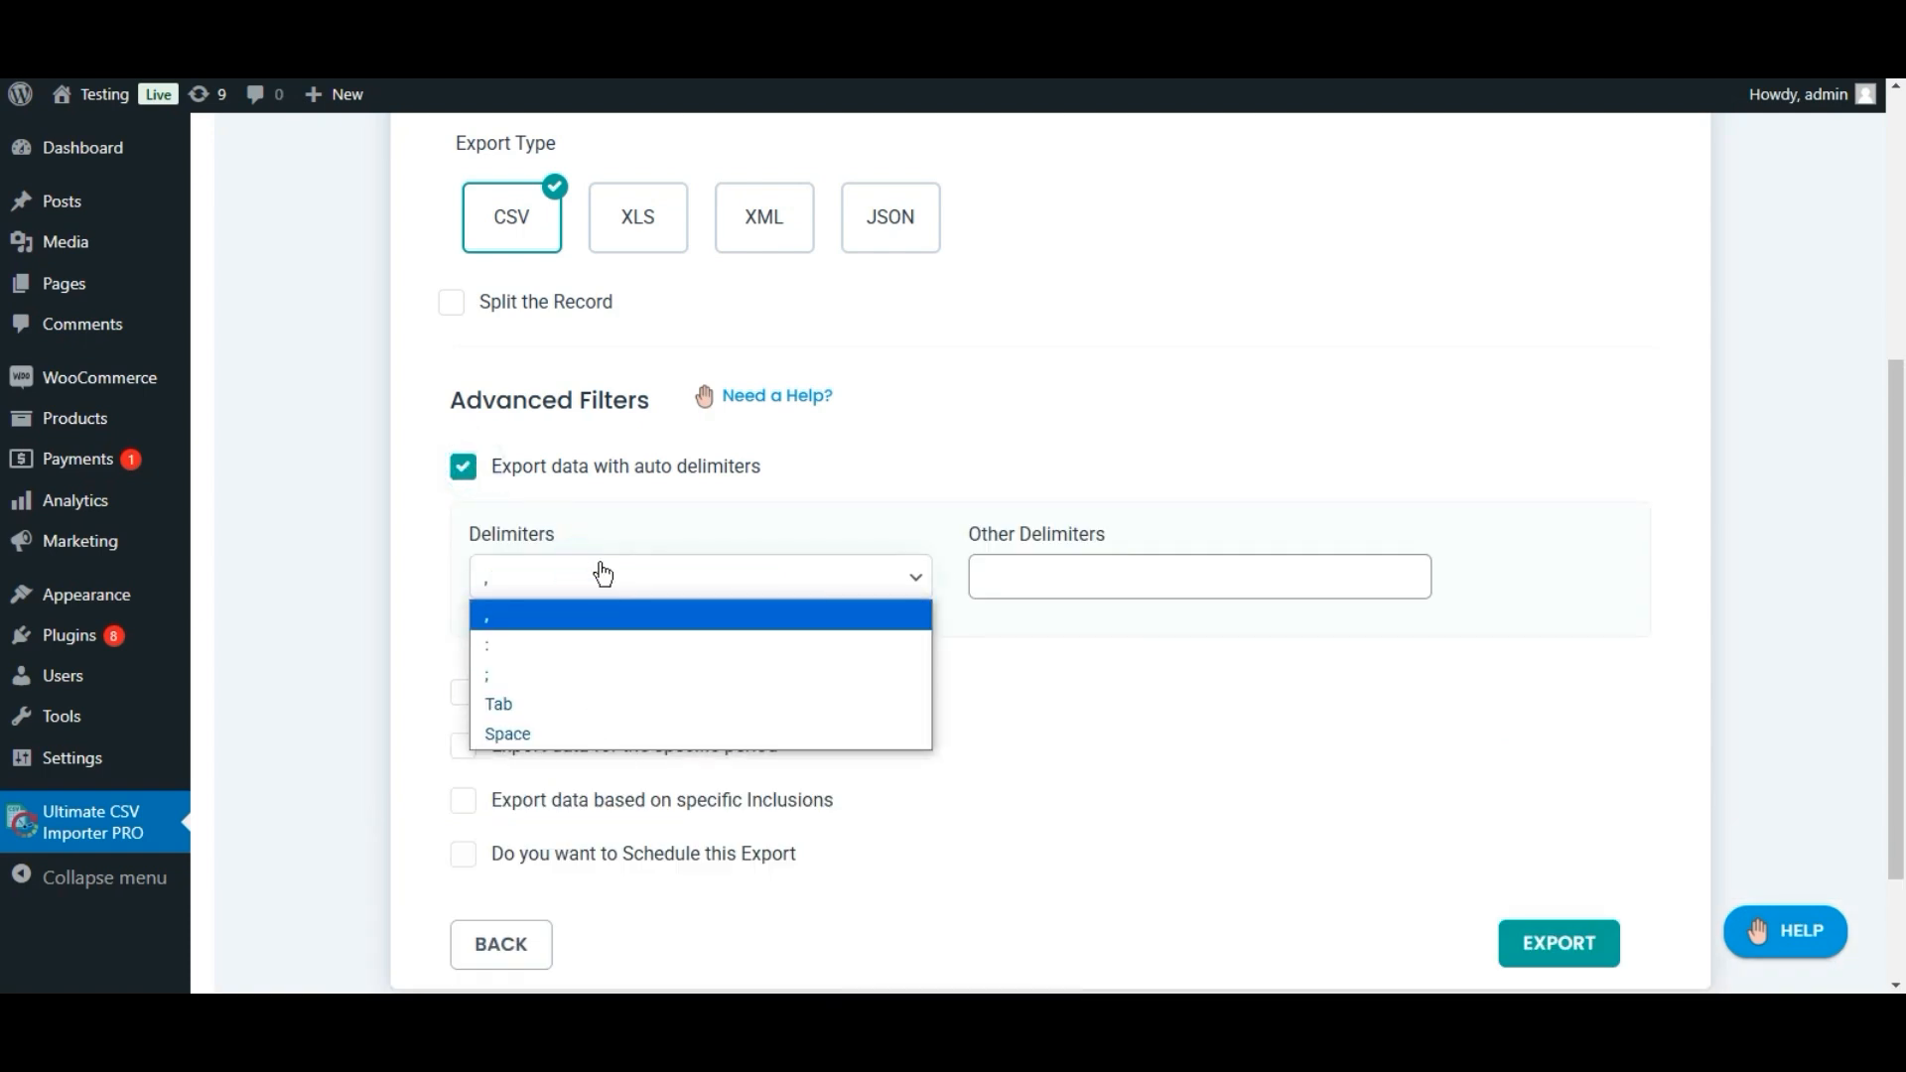
pyautogui.click(1079, 555)
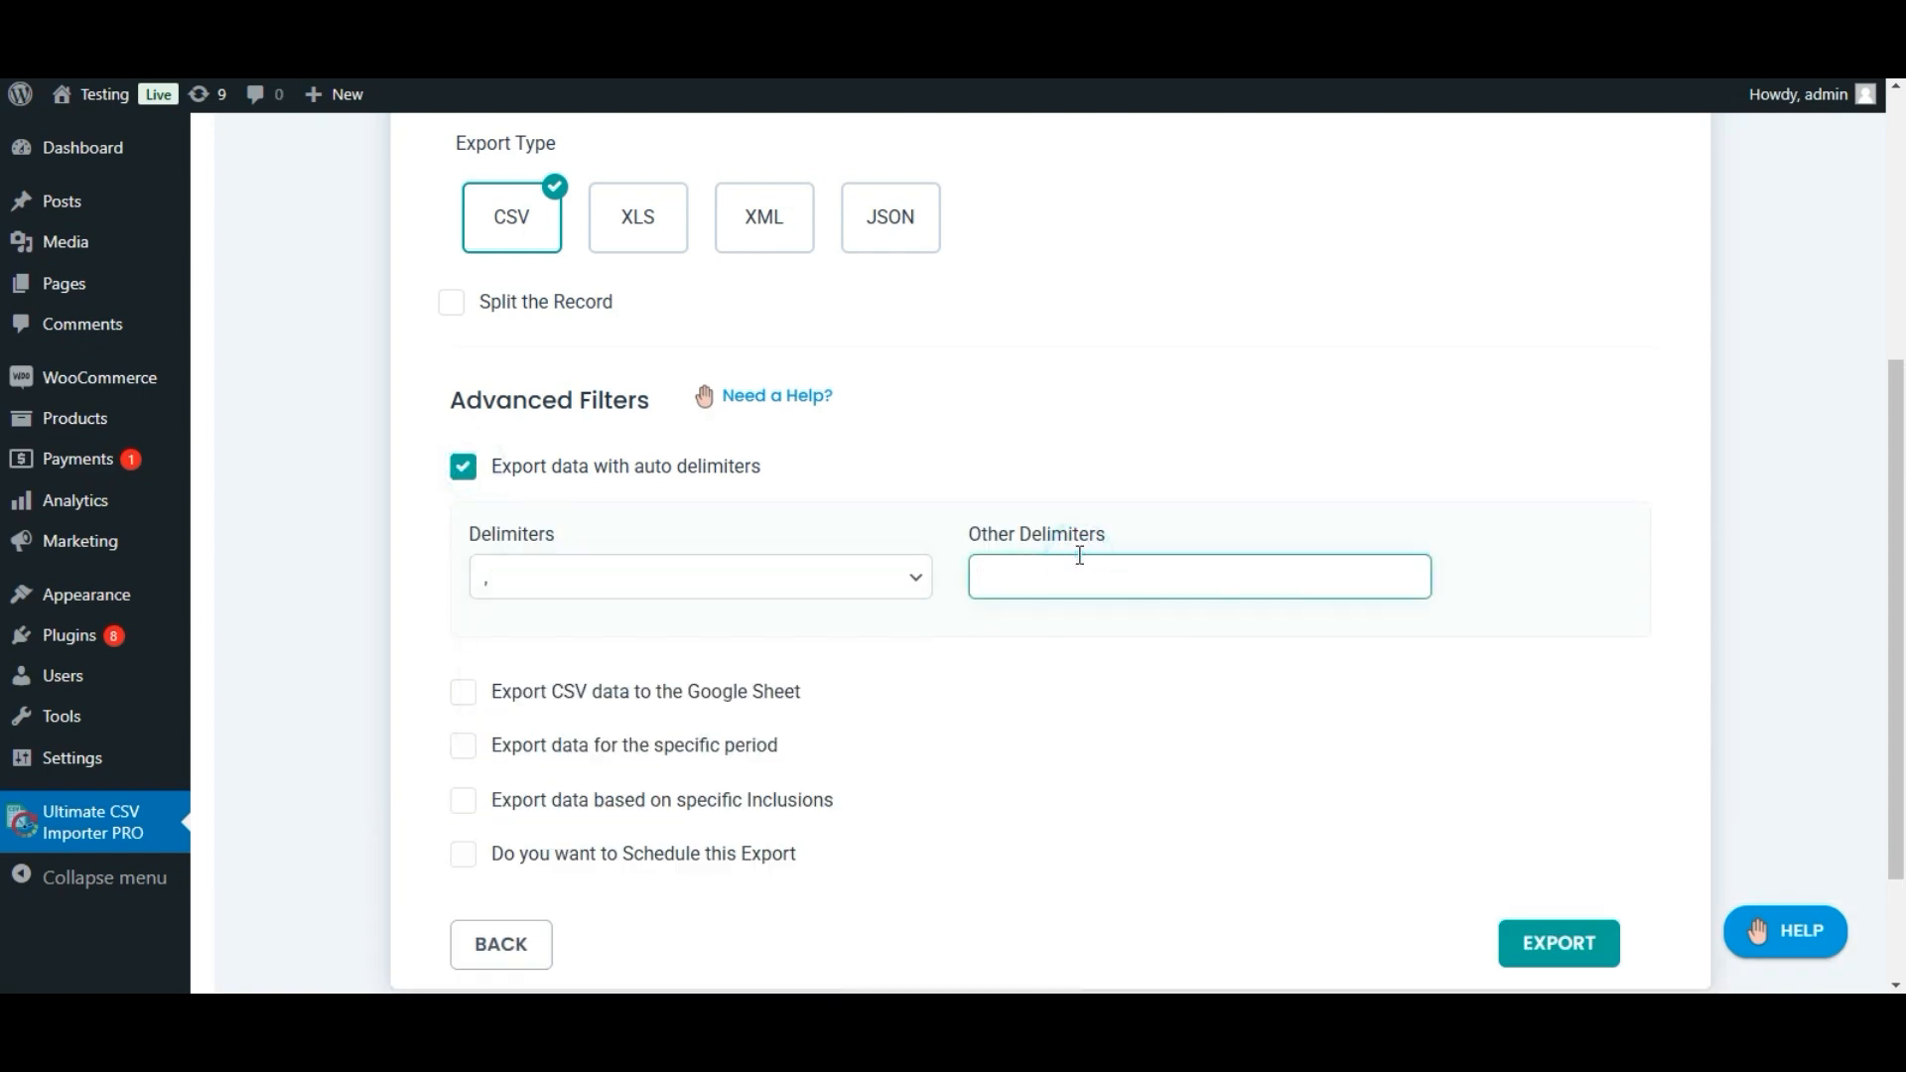
pyautogui.click(463, 468)
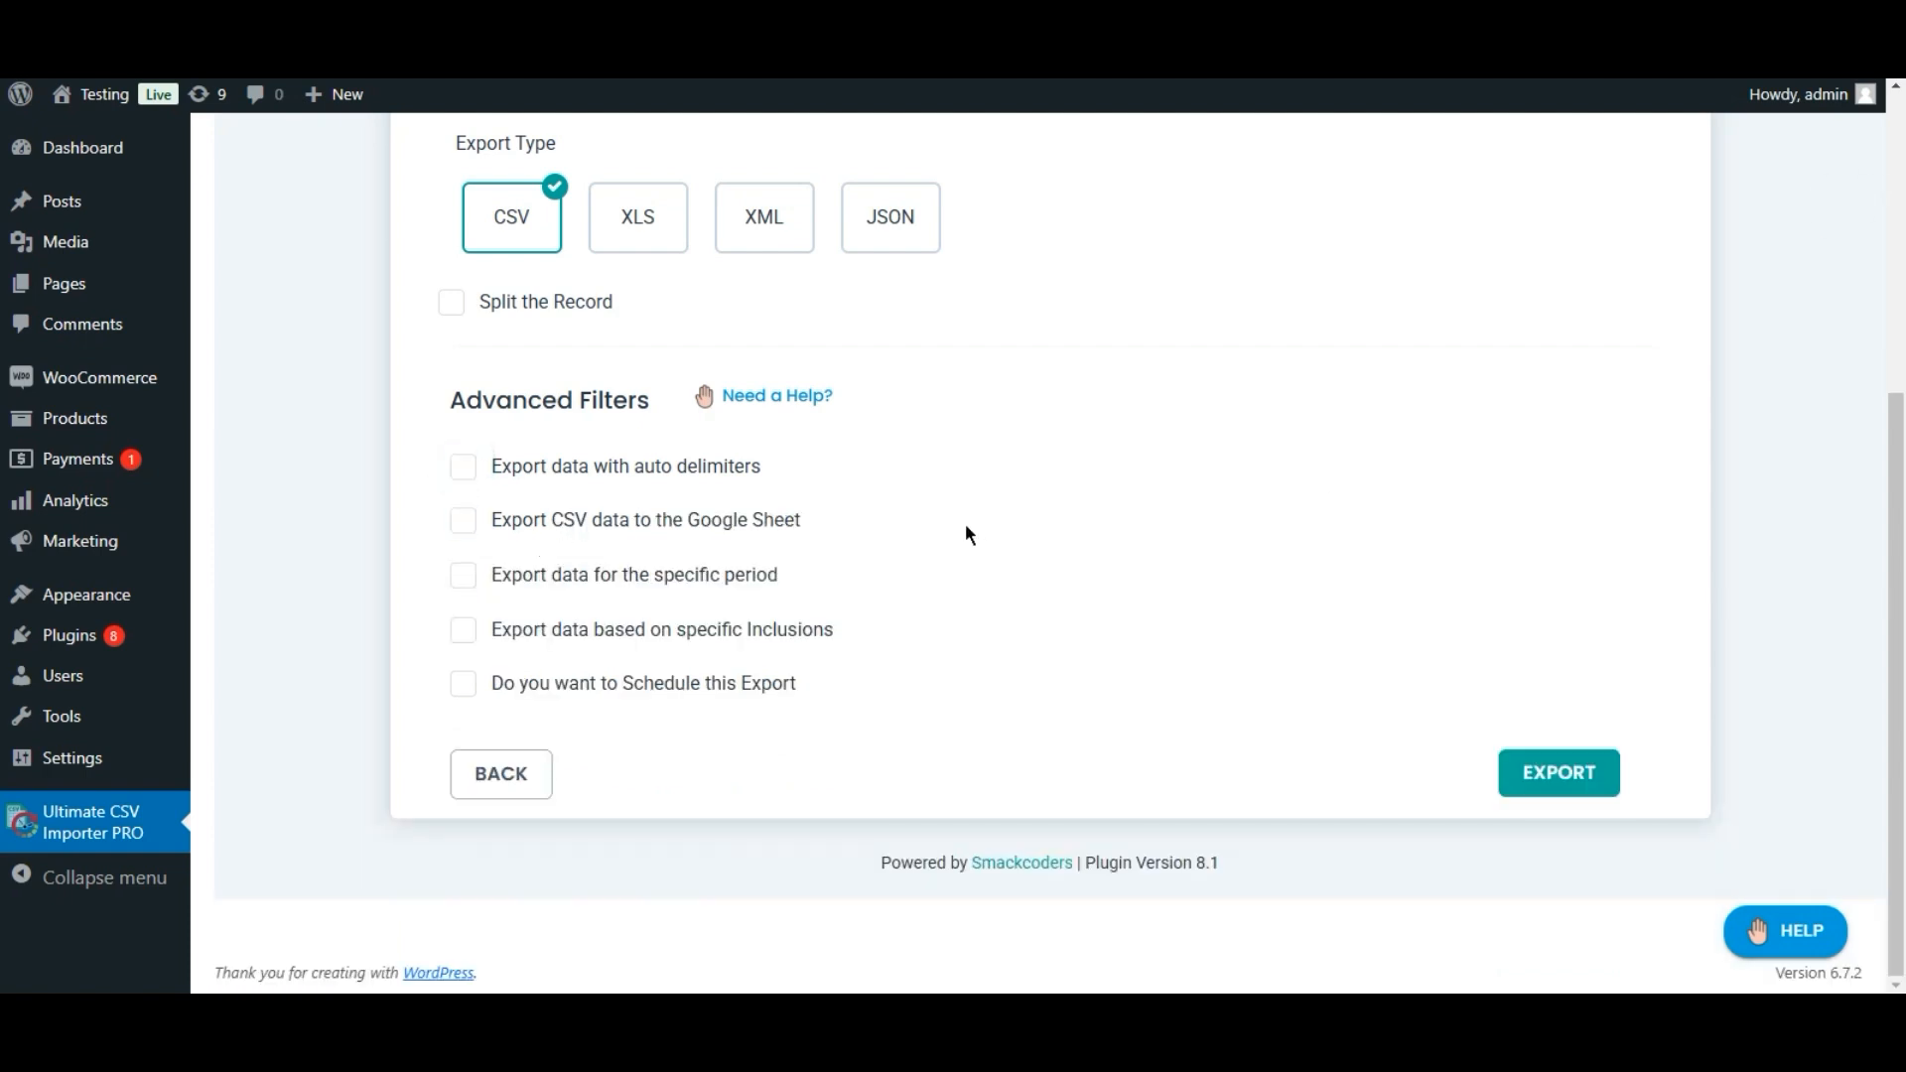
# Enable exporting data for a specific period, view the start and end date pickers and turn the filter back off
pyautogui.click(463, 574)
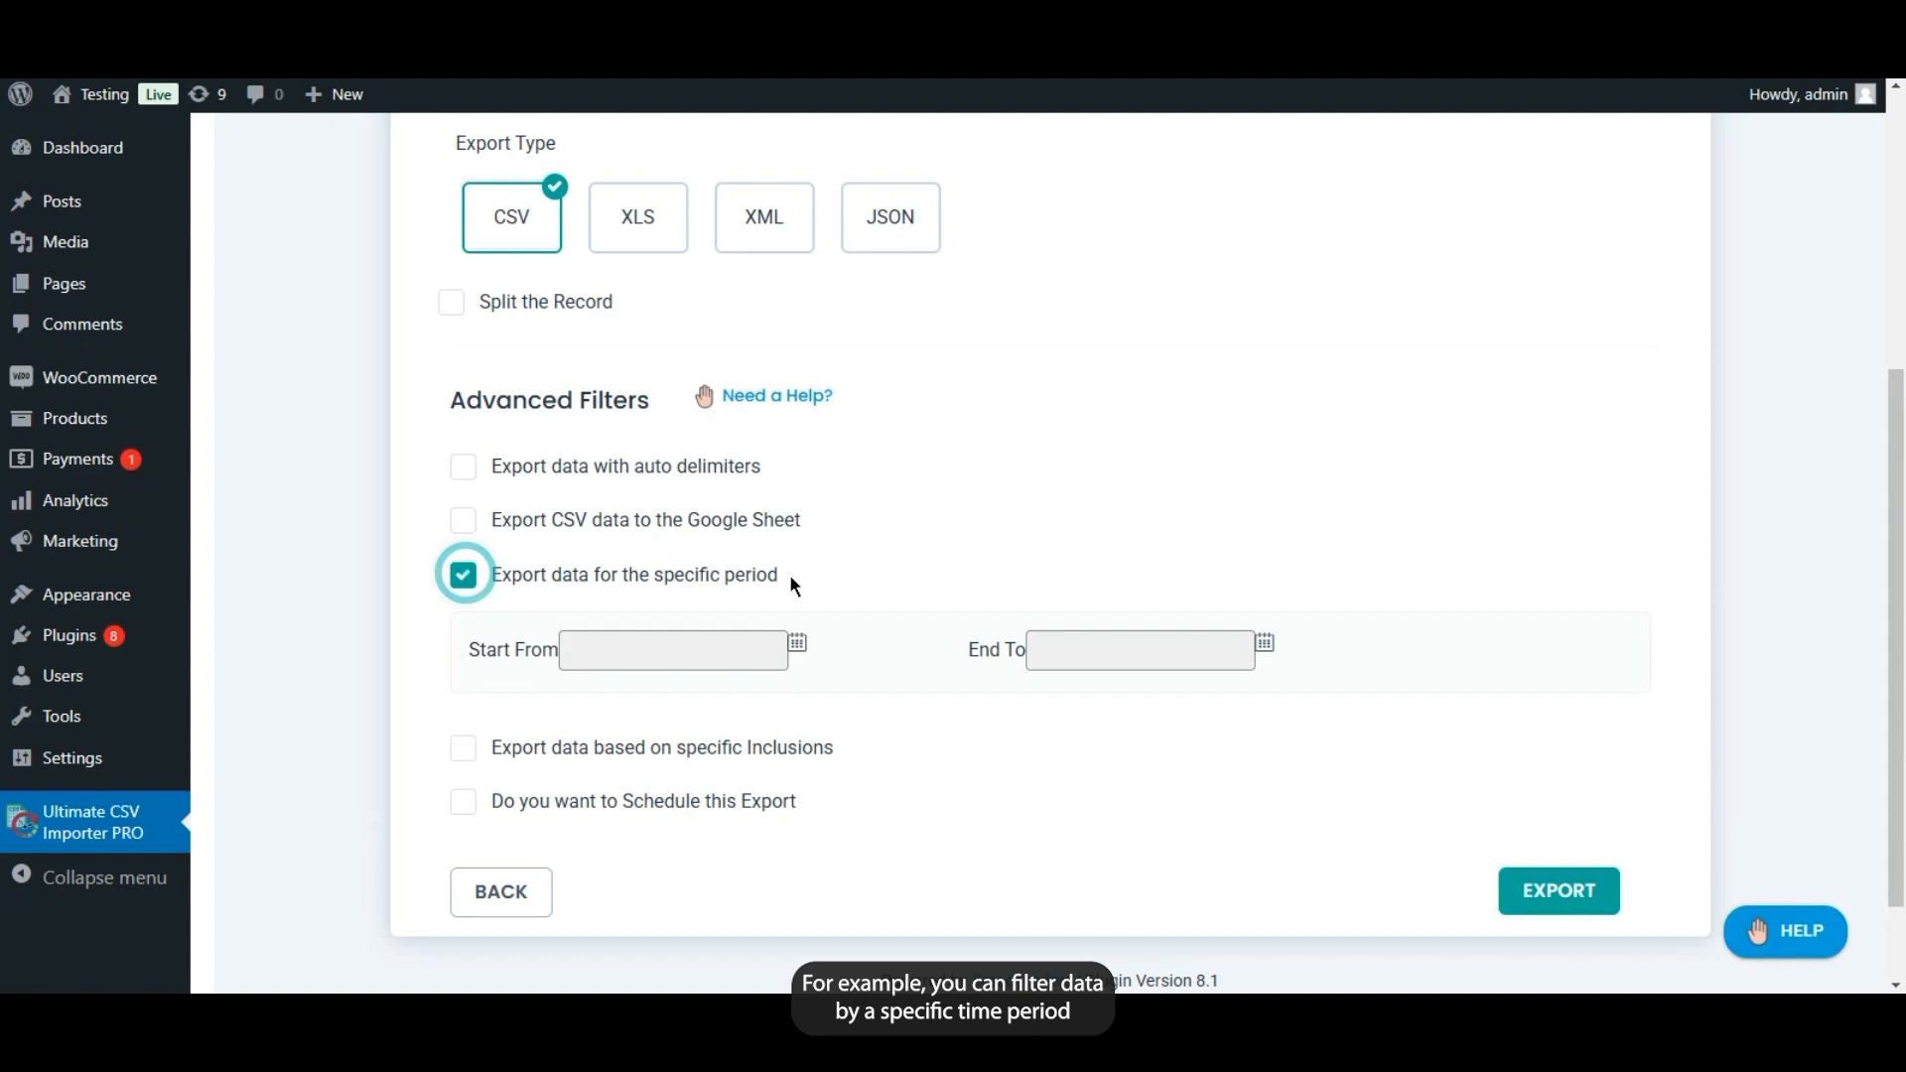
pyautogui.click(745, 647)
pyautogui.click(1087, 652)
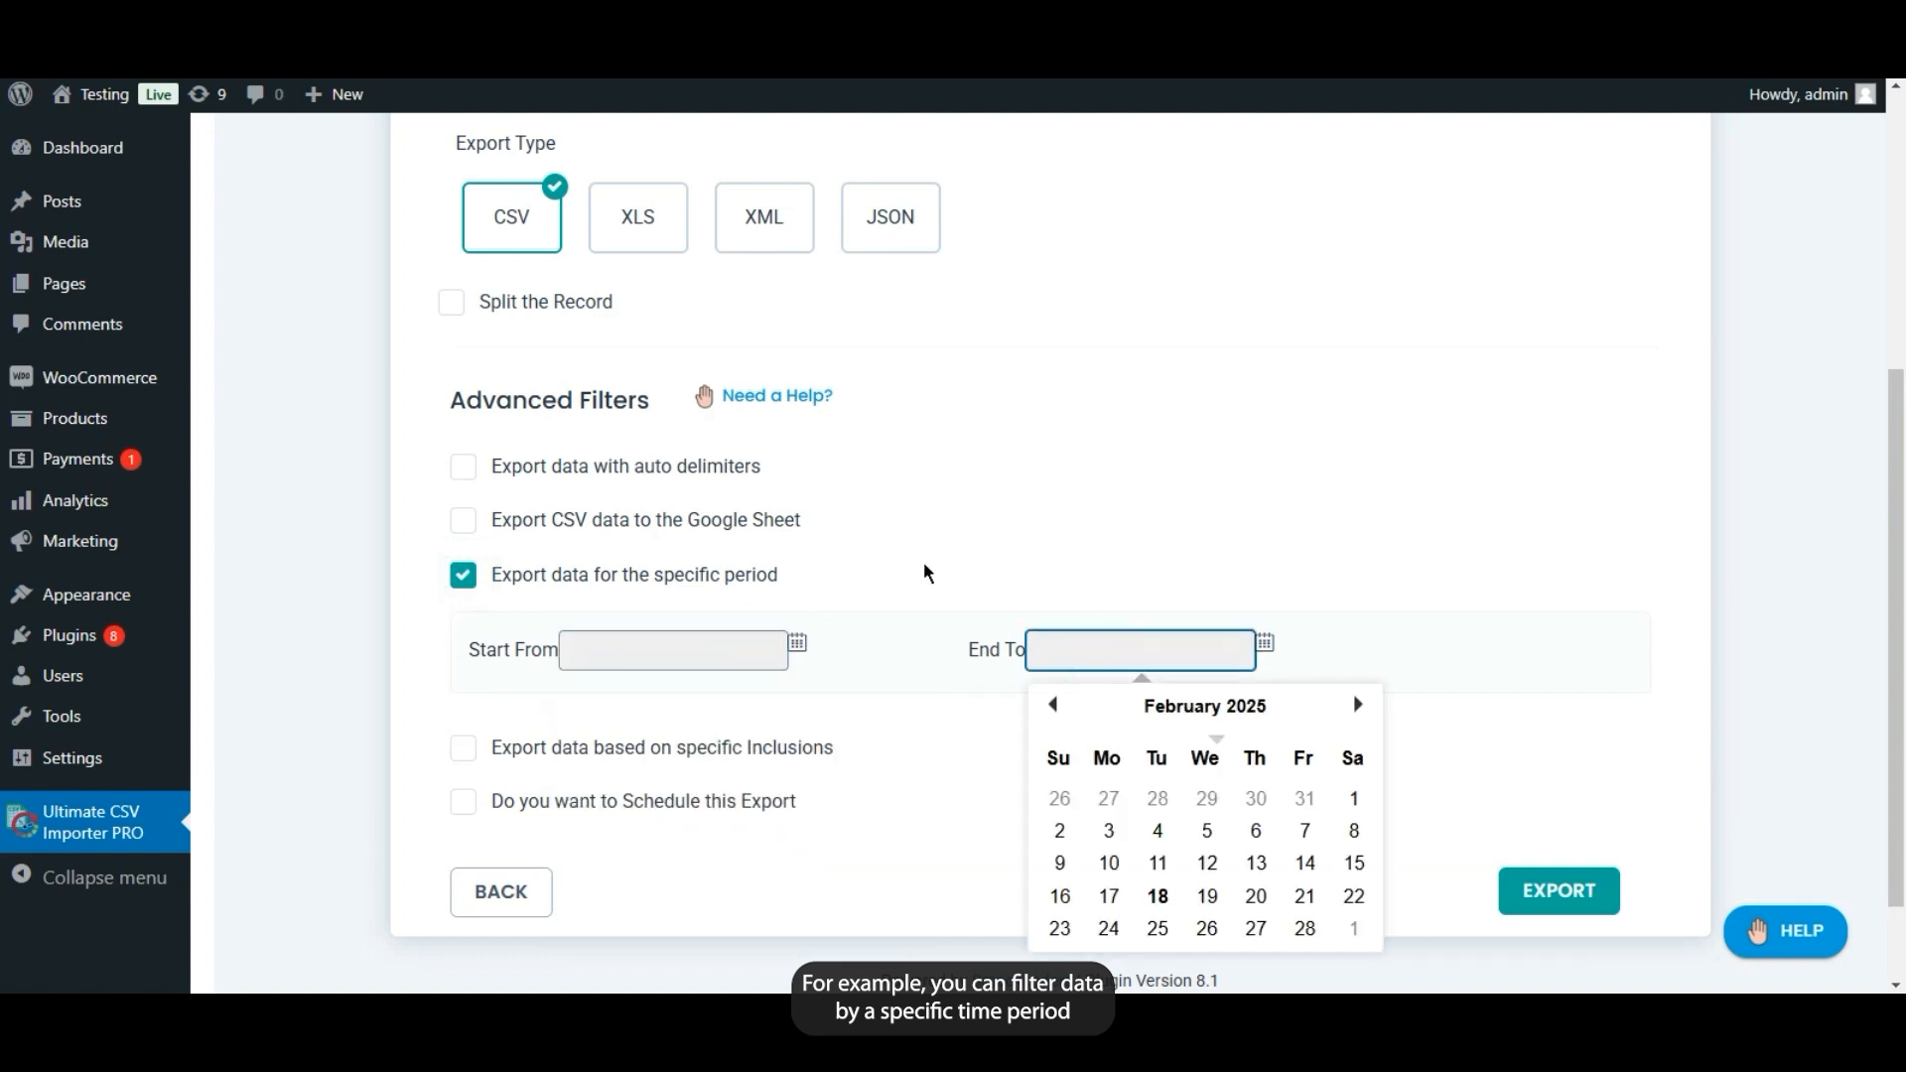
pyautogui.click(463, 576)
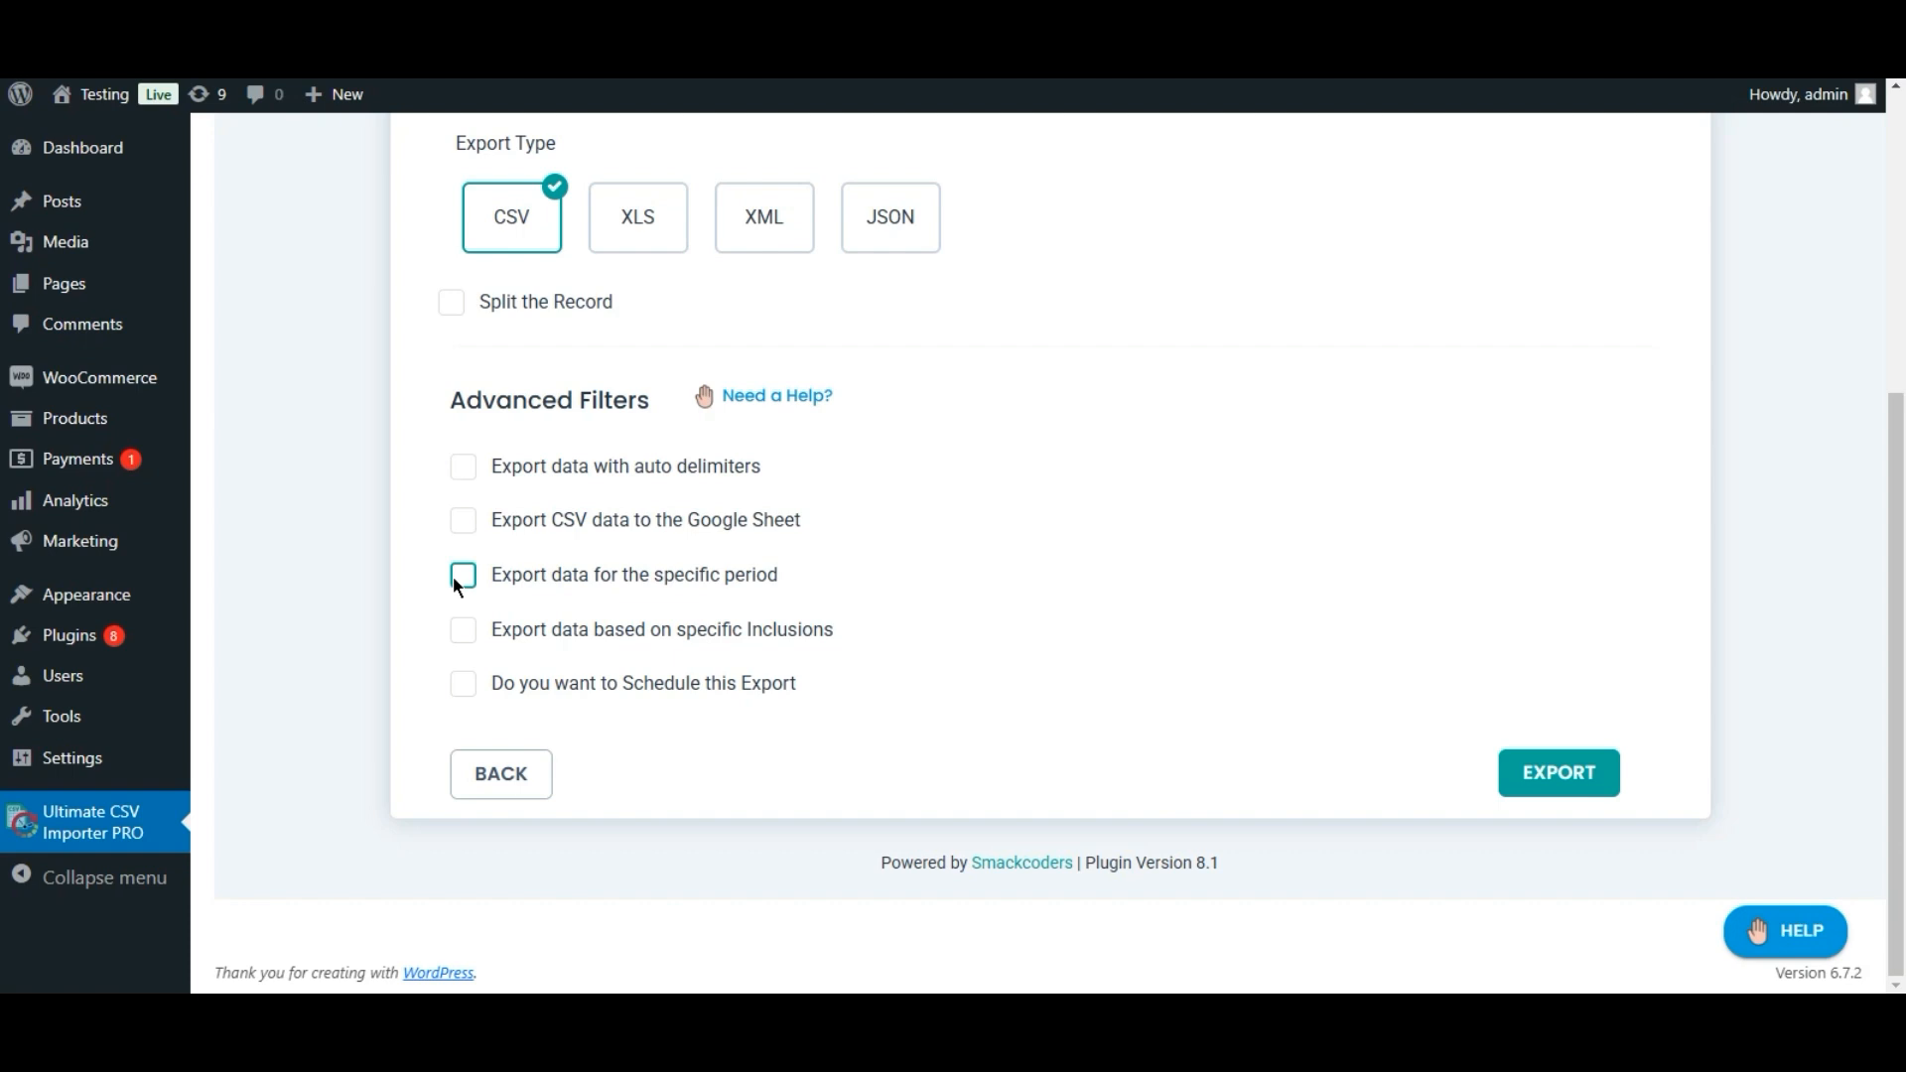
# Try the specific inclusions filter with the User Login, User Pass, User Email and User Role fields, and turn it back off
pyautogui.click(464, 631)
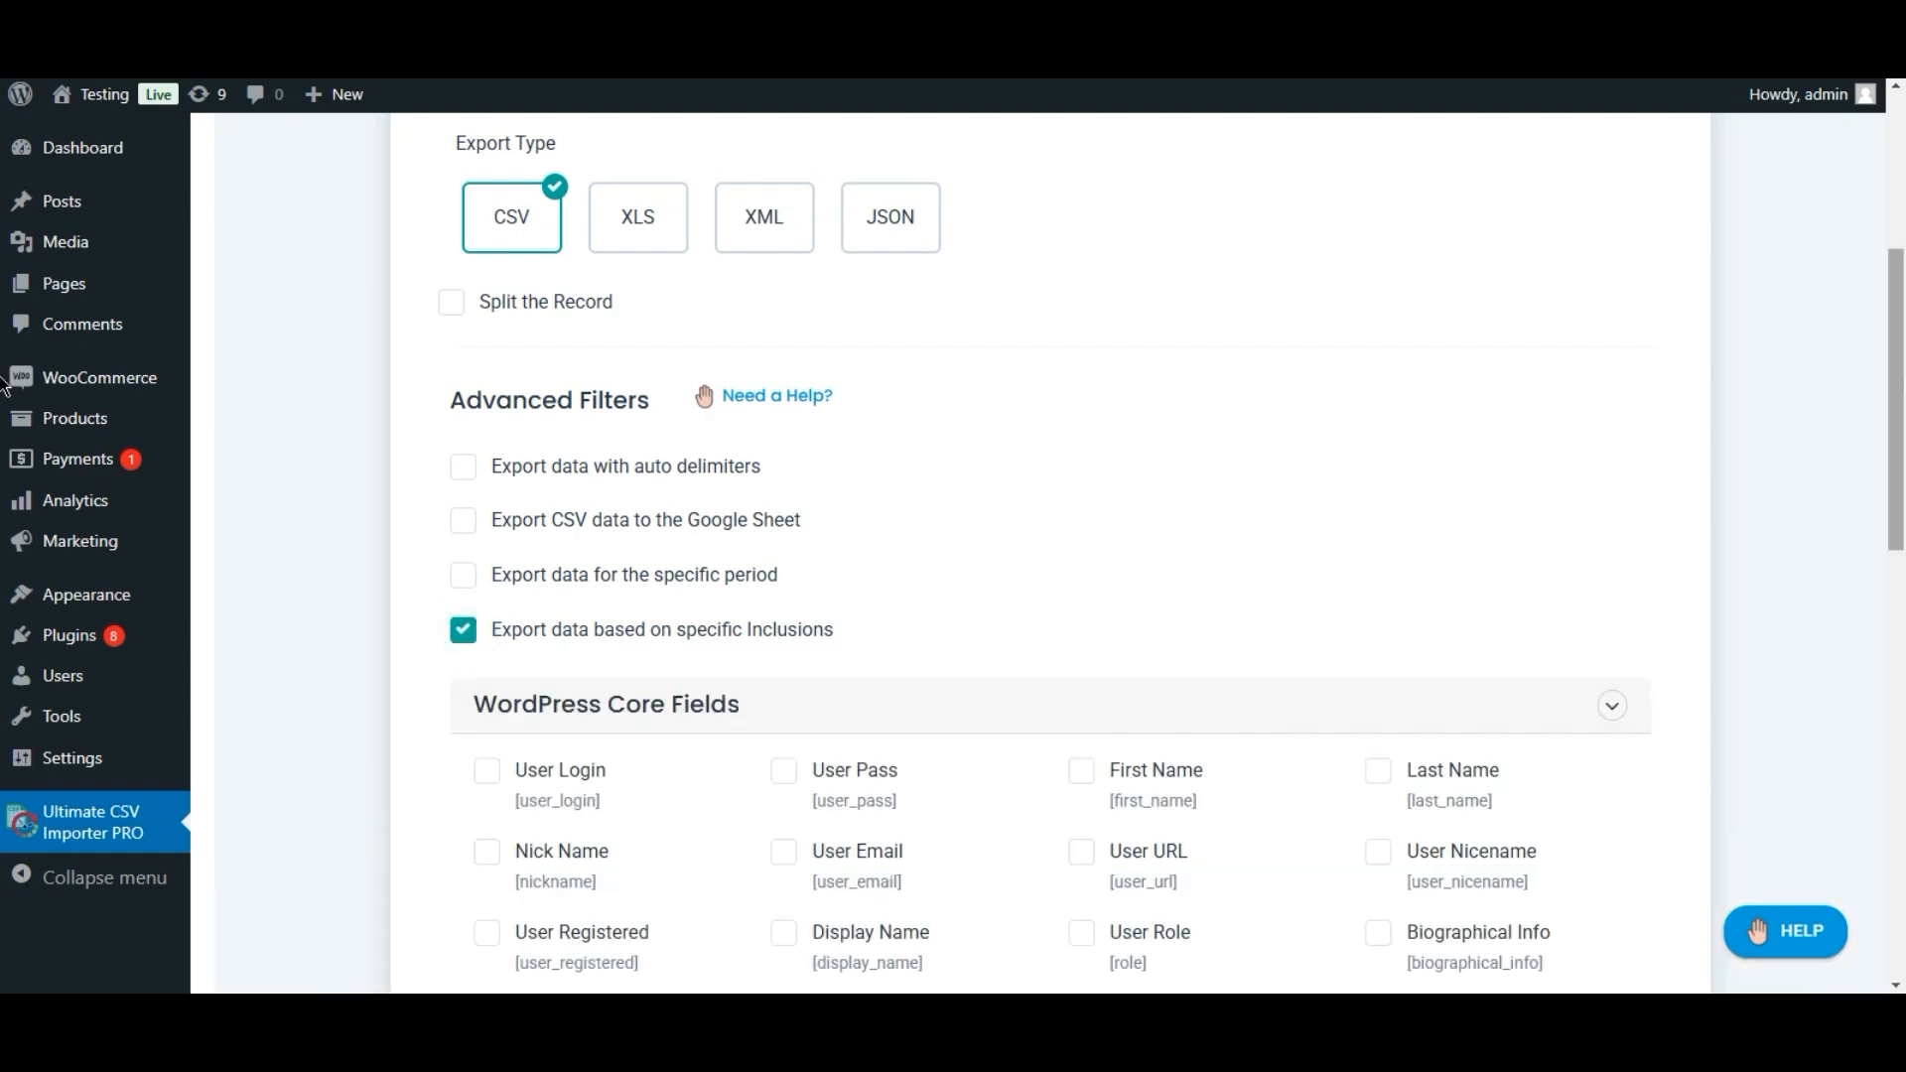
pyautogui.scroll(-3, 5, 385)
pyautogui.click(512, 504)
pyautogui.click(811, 492)
pyautogui.click(839, 571)
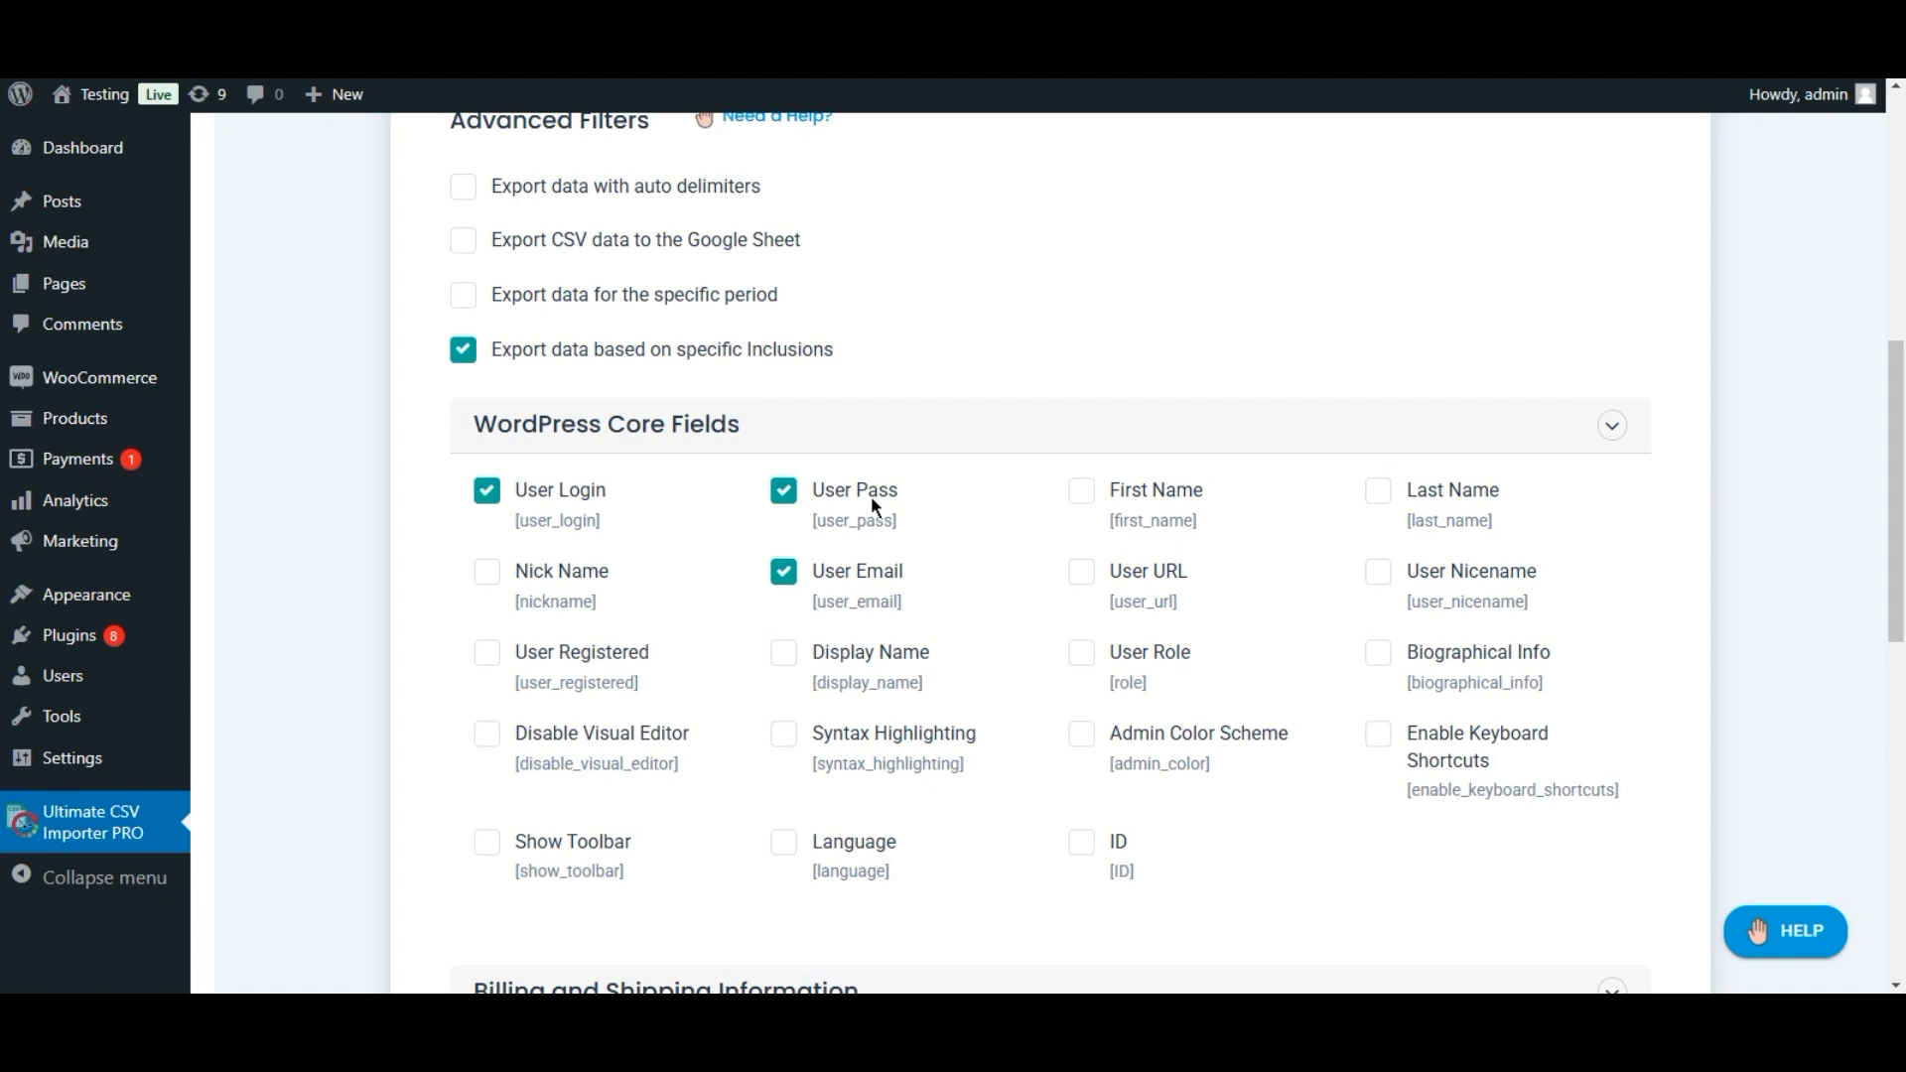
pyautogui.click(1088, 653)
pyautogui.click(464, 351)
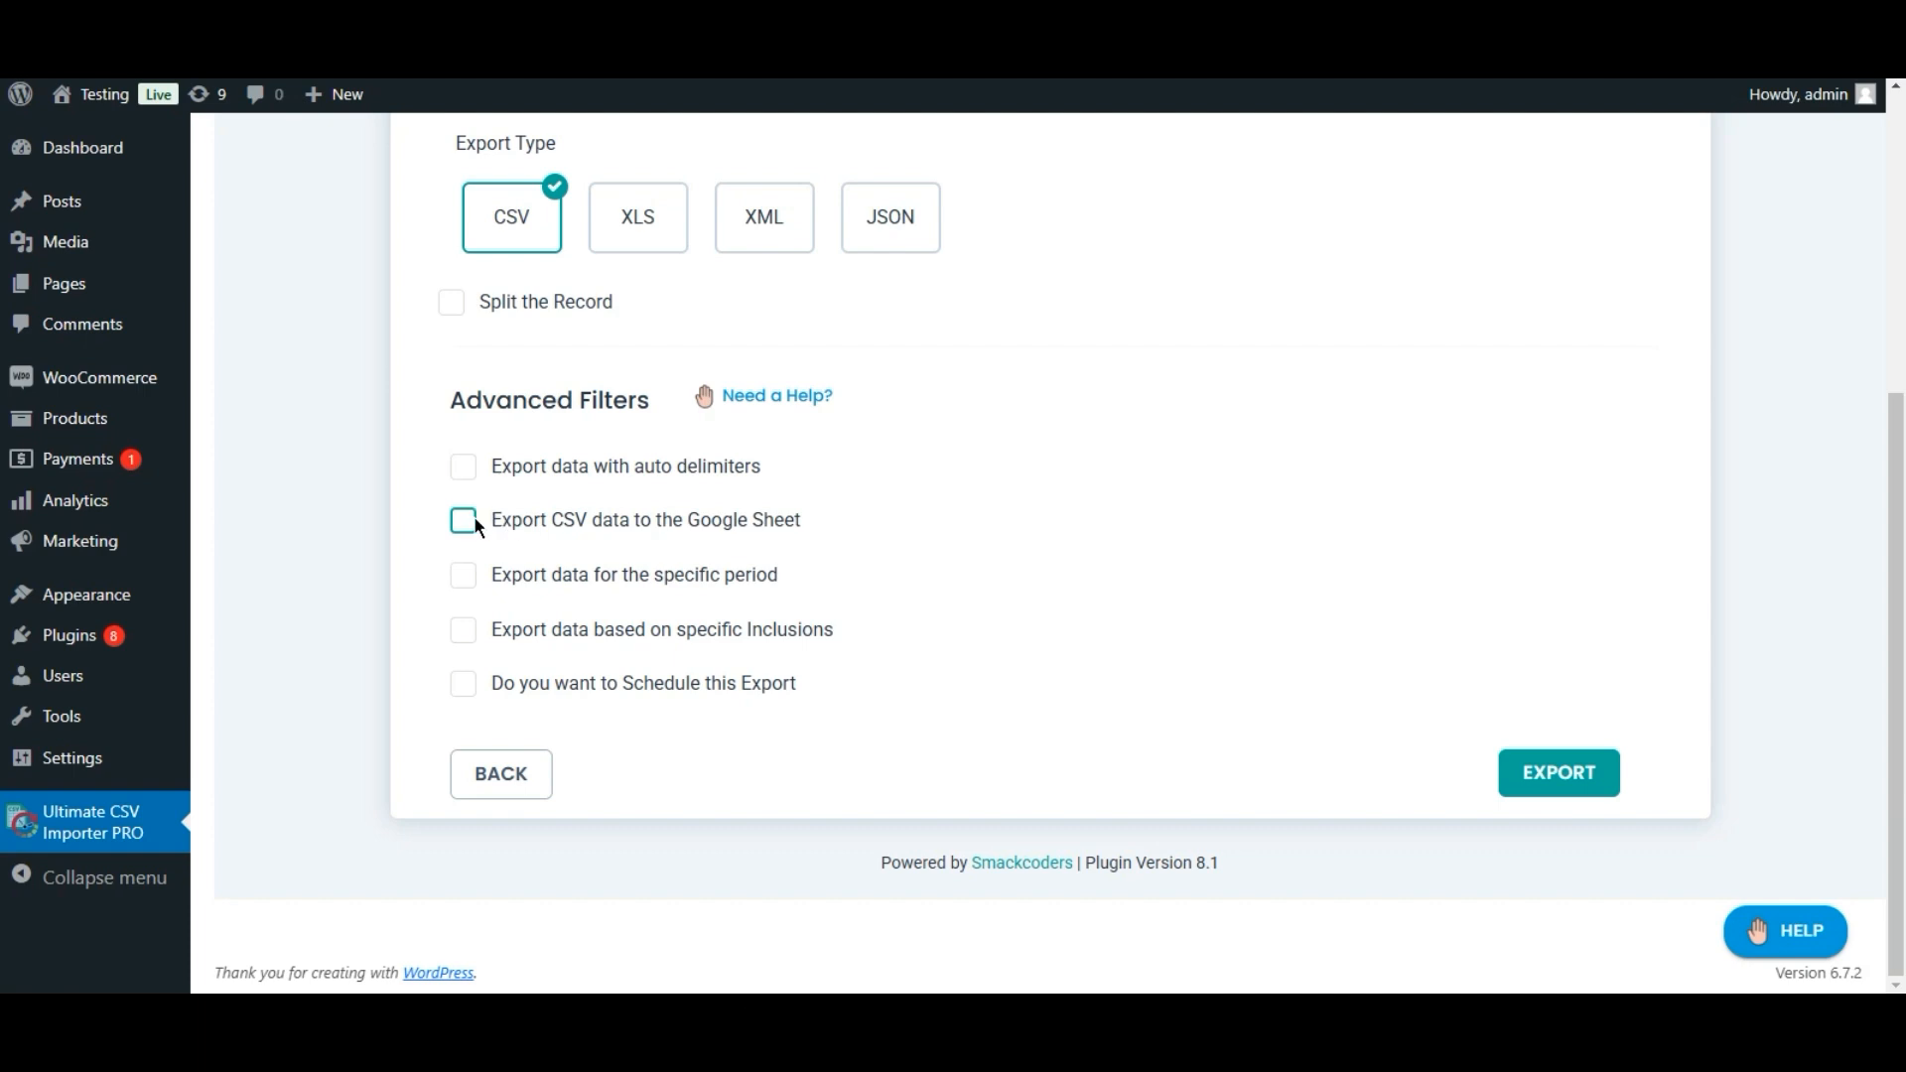
# Try to enable exporting the CSV data to the Google Sheet and dismiss the notice
pyautogui.click(682, 523)
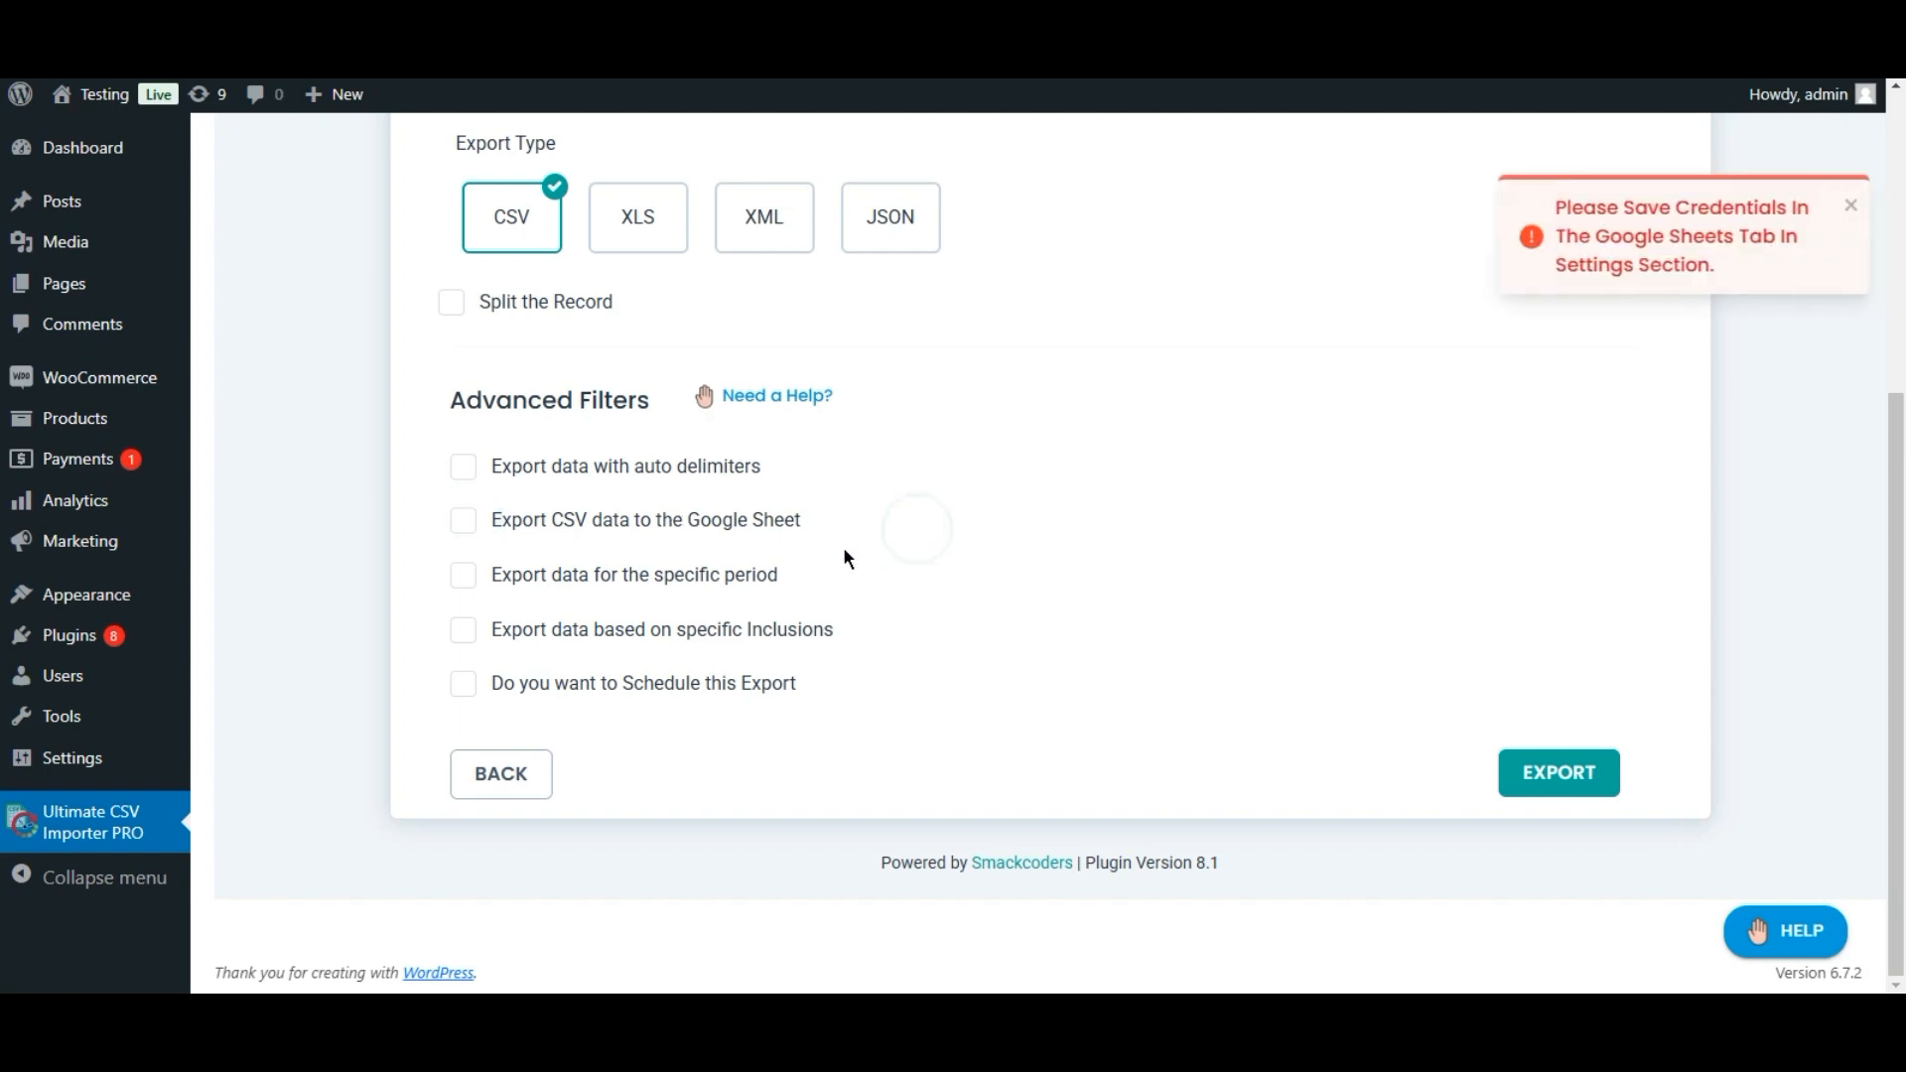
pyautogui.click(1842, 206)
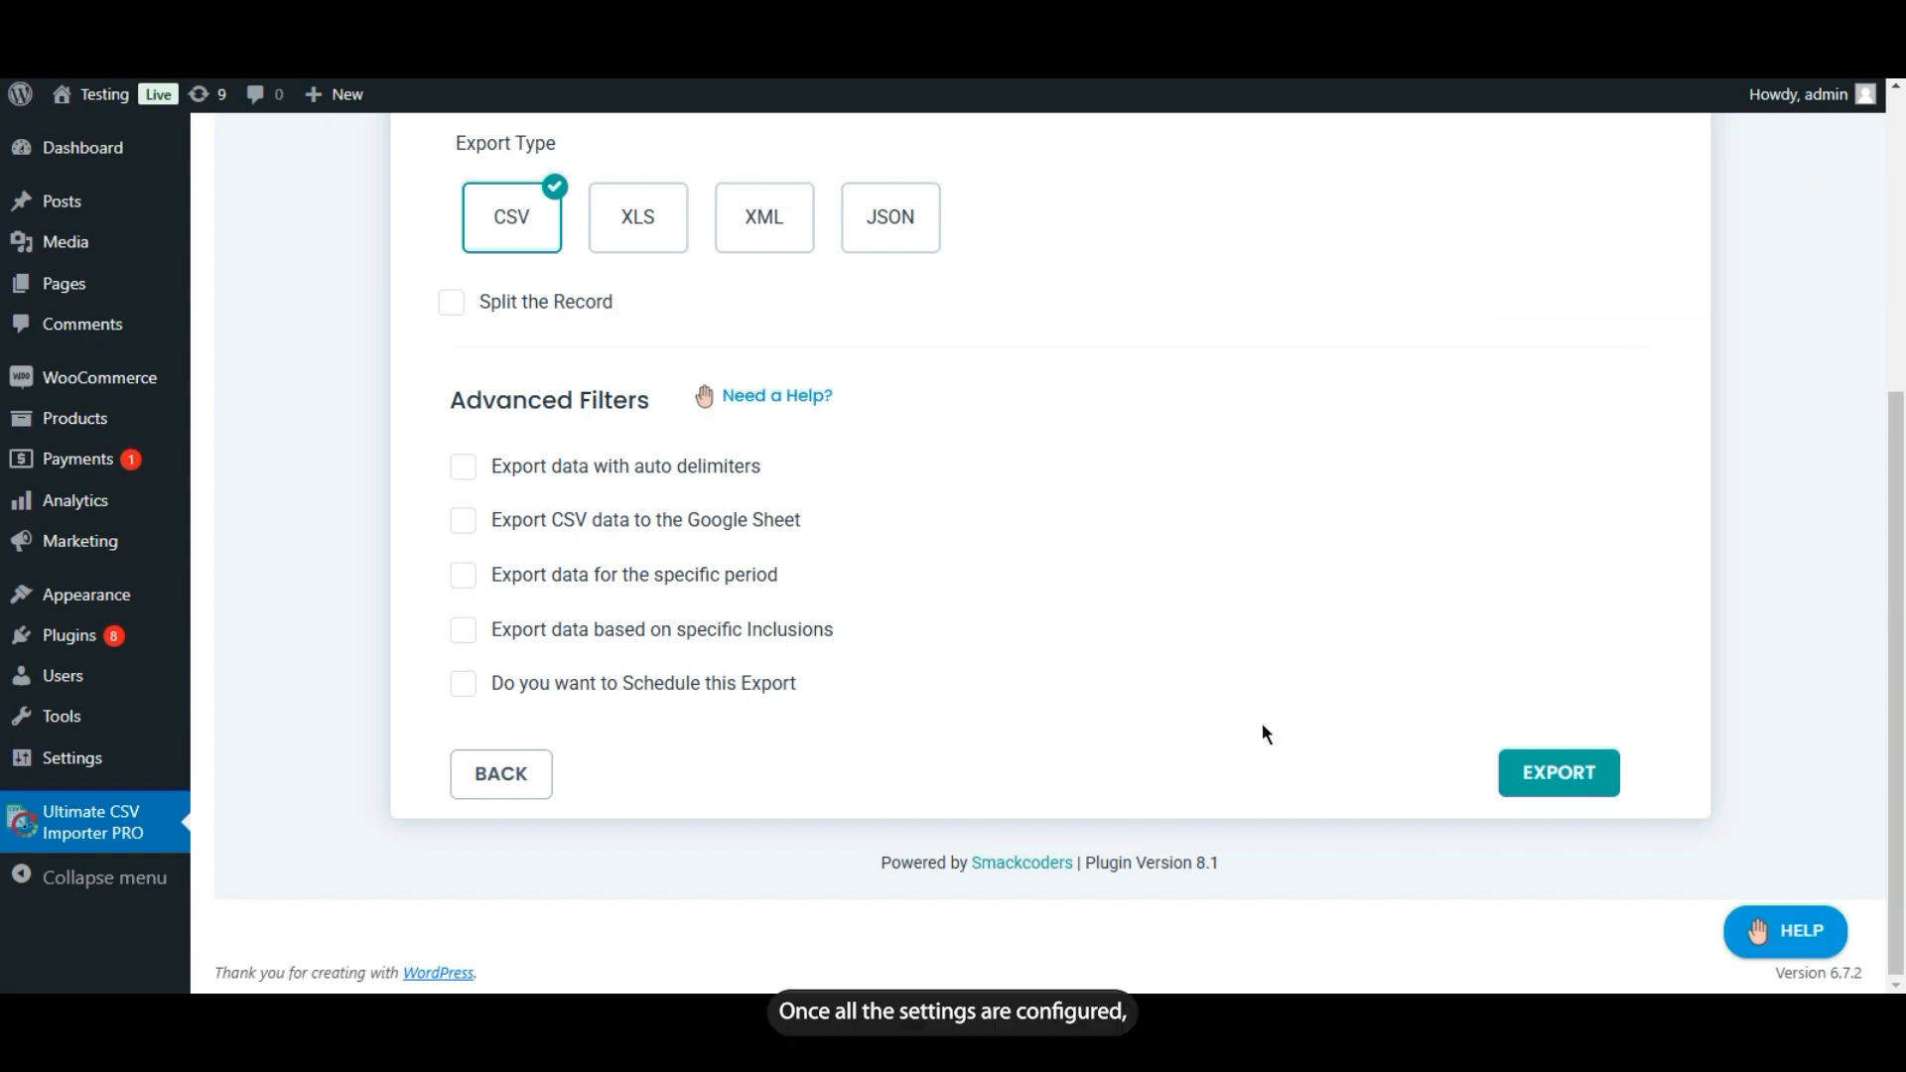
# Export the customers and save the resulting CSV file as woo-customer3 in the Downloads folder
pyautogui.click(1578, 779)
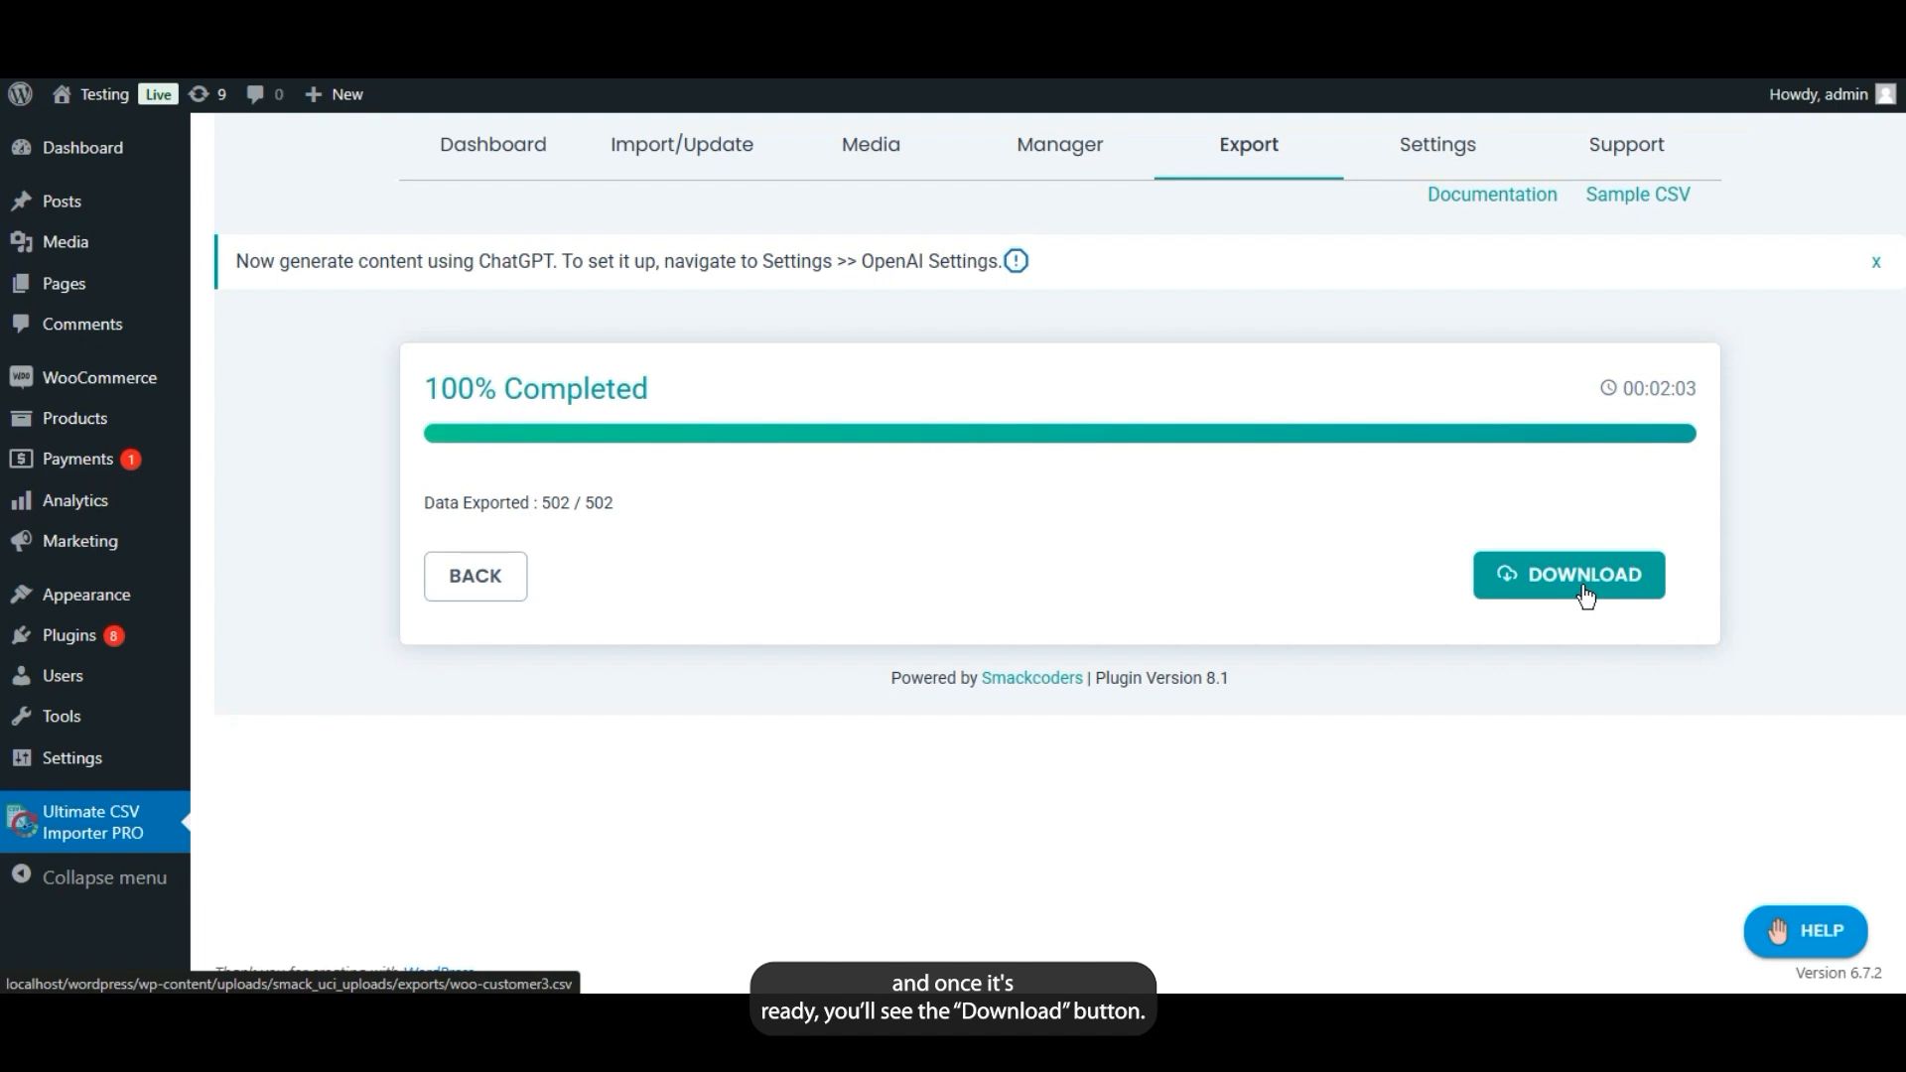
pyautogui.click(1585, 593)
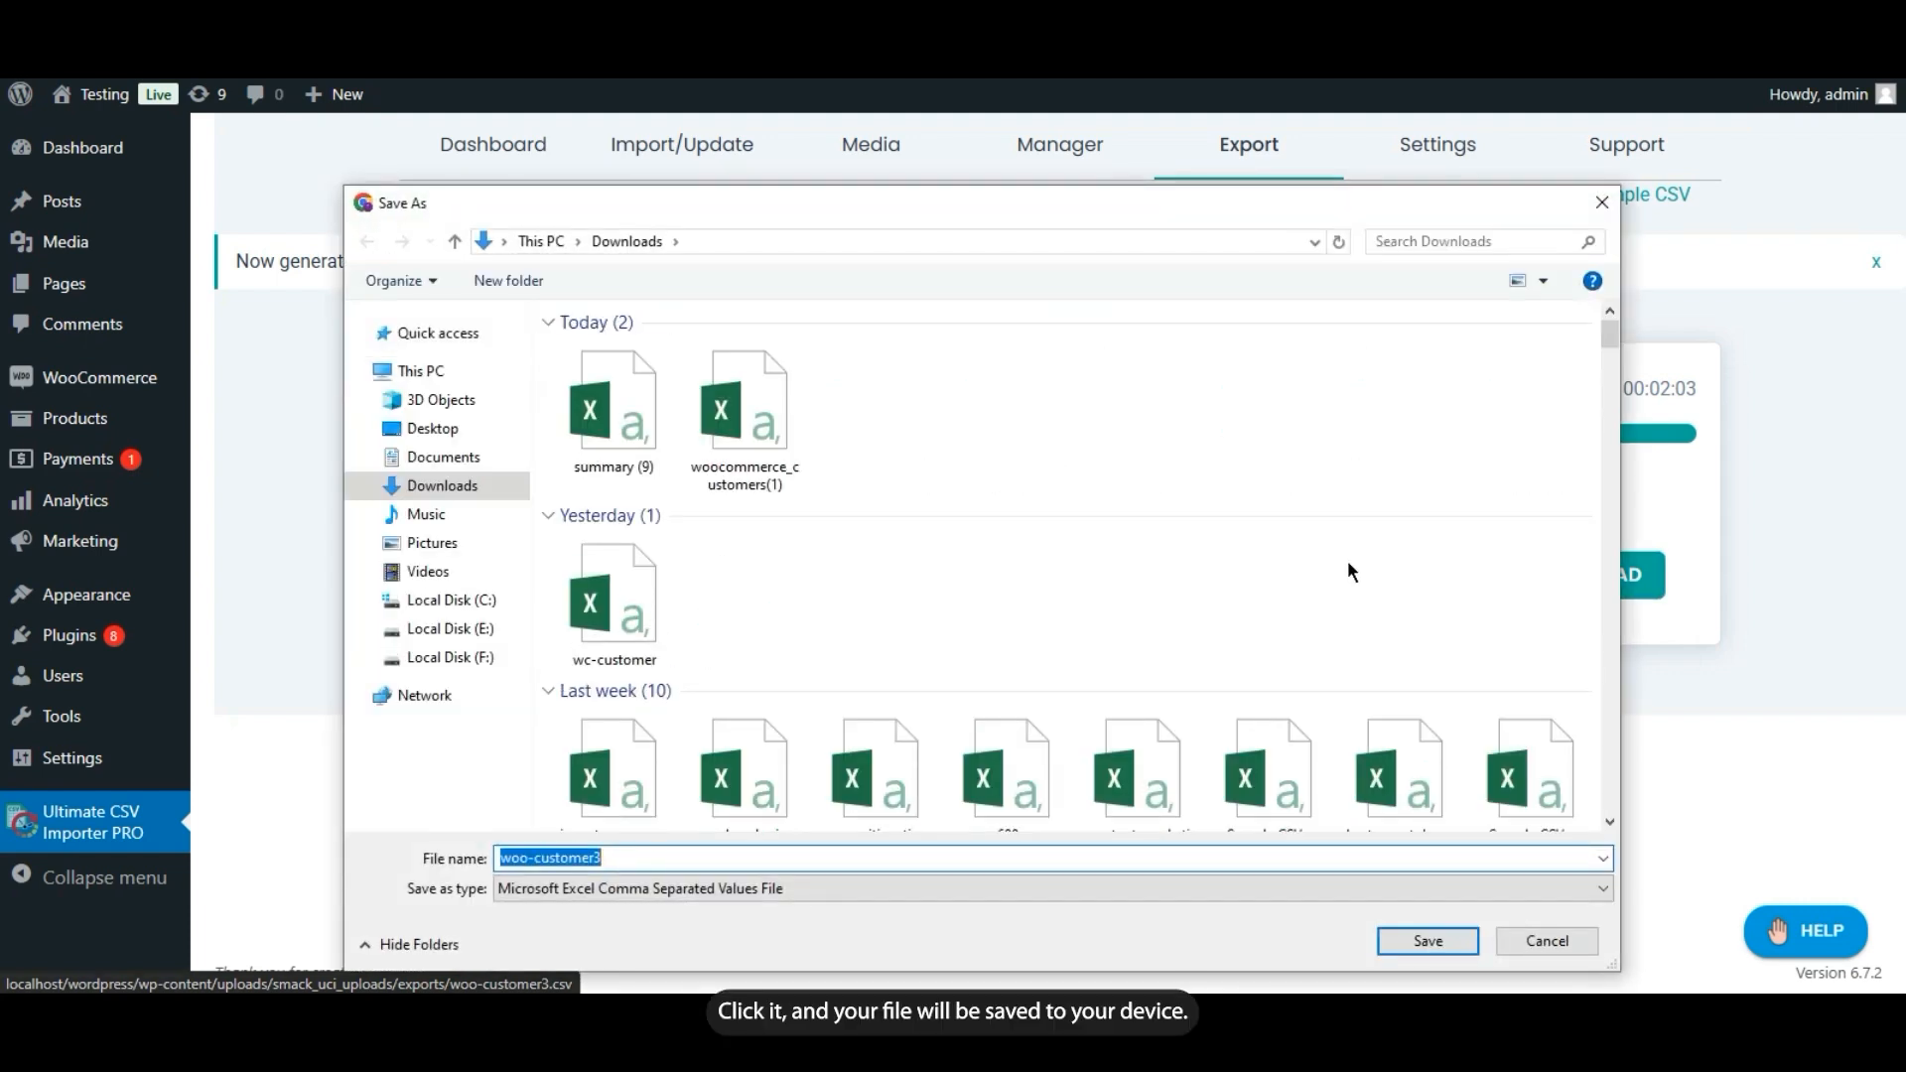
pyautogui.press('Return')
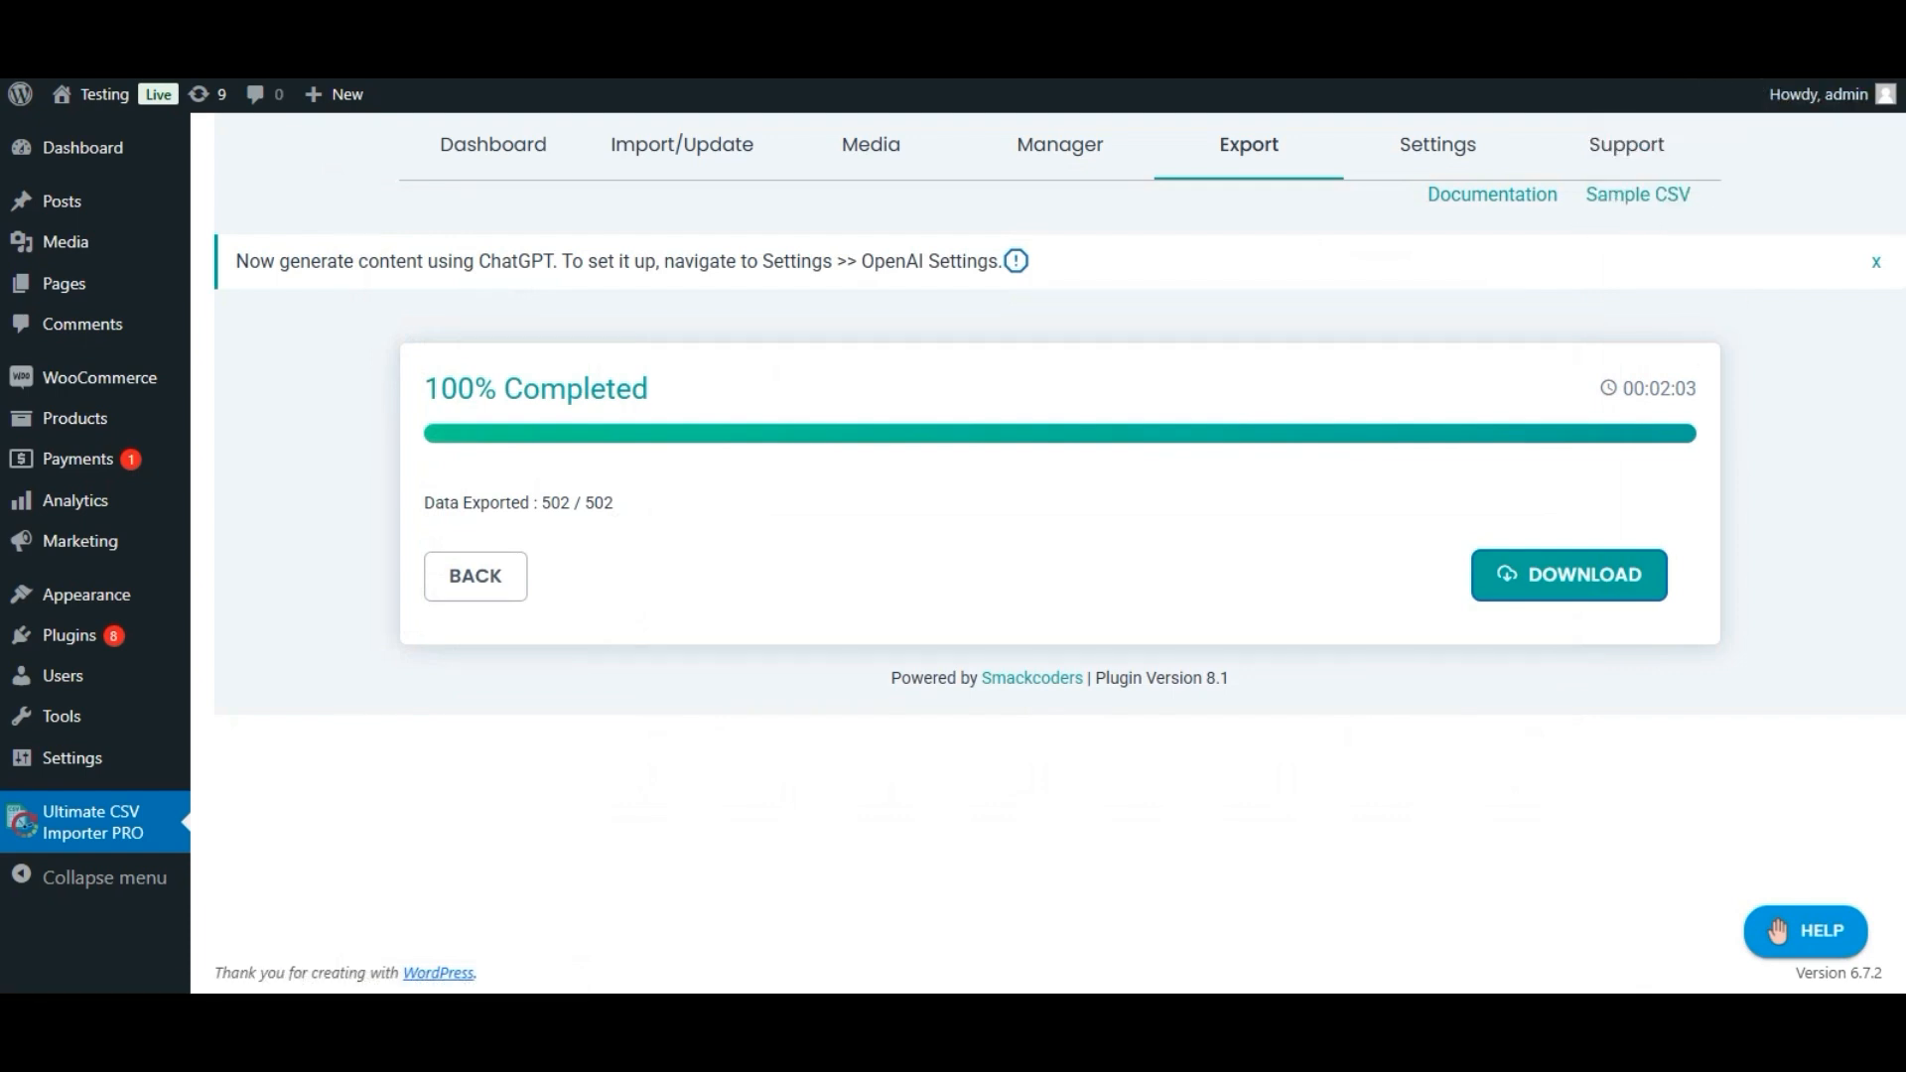
# Open the downloaded woo-customer3.csv in Excel and examine the exported customer fields, such as role, user URL and email
pyautogui.click(1709, 56)
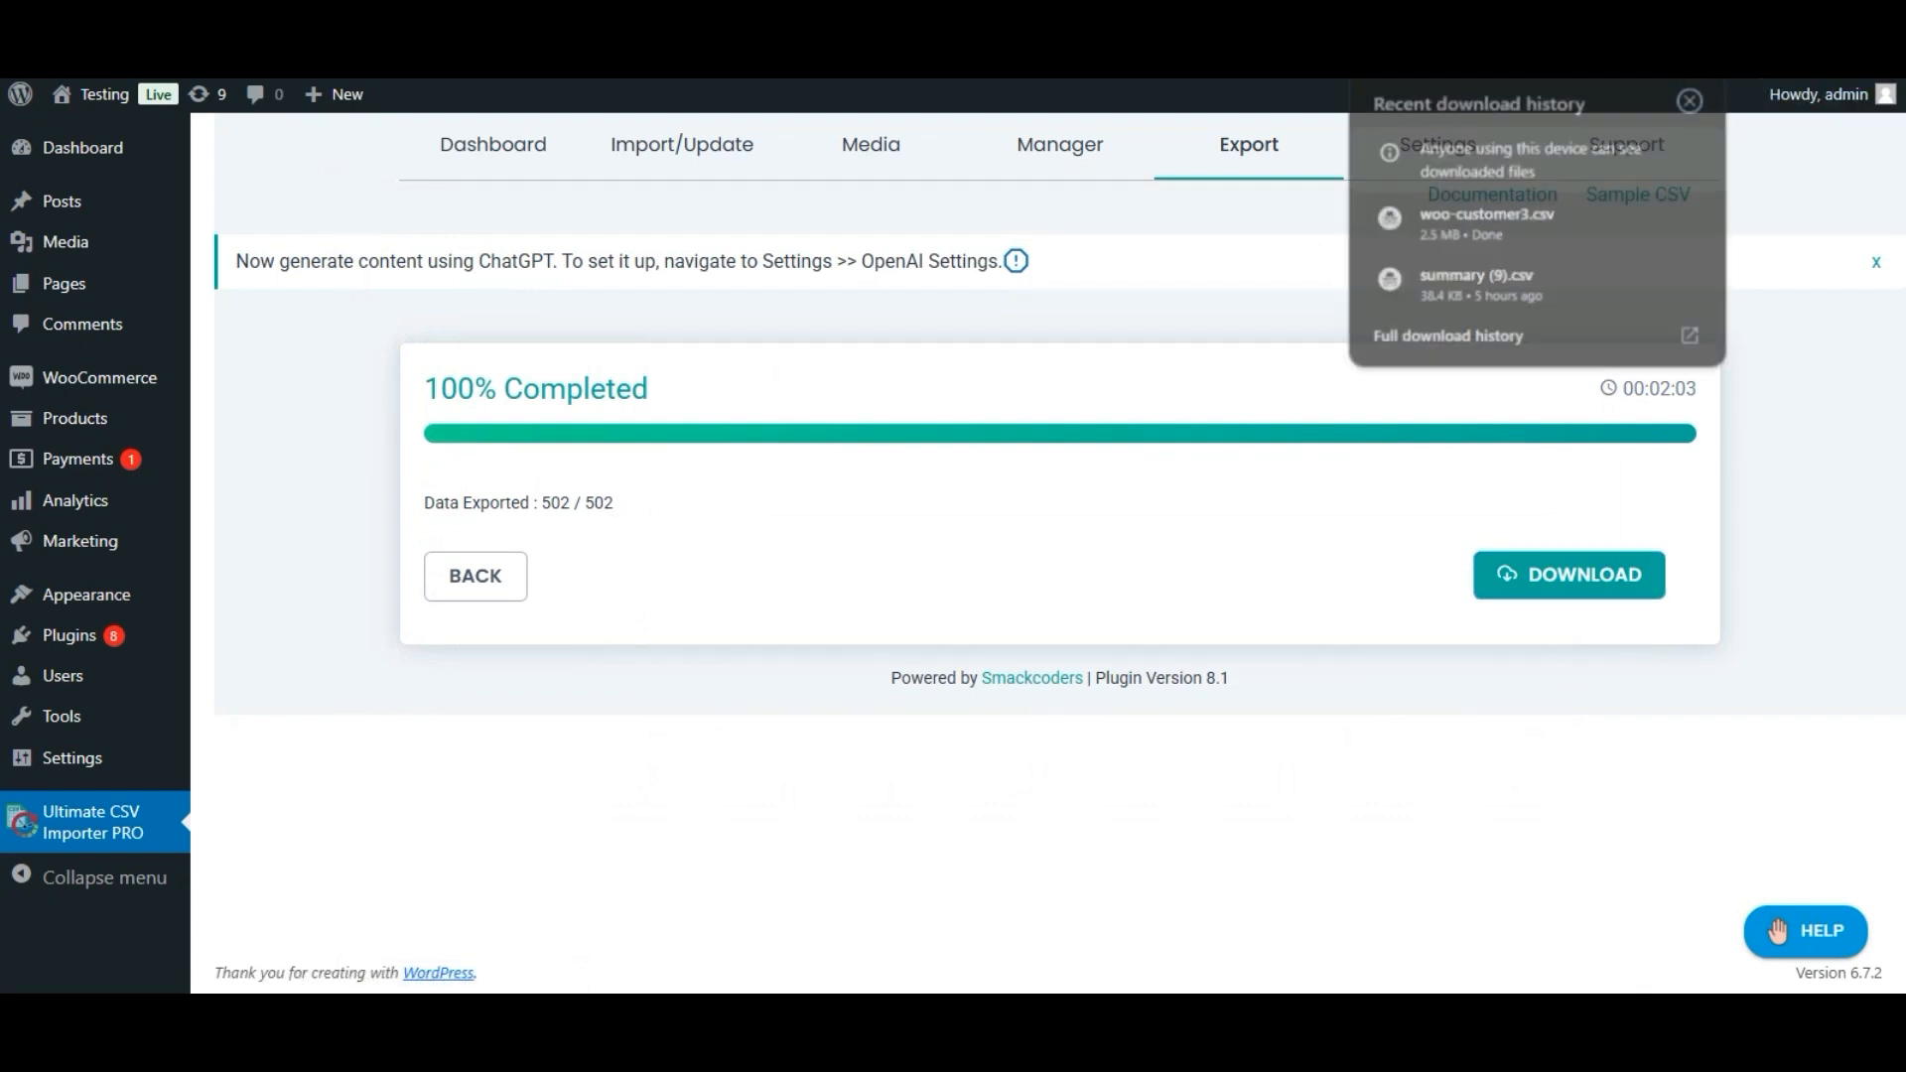
pyautogui.click(1543, 218)
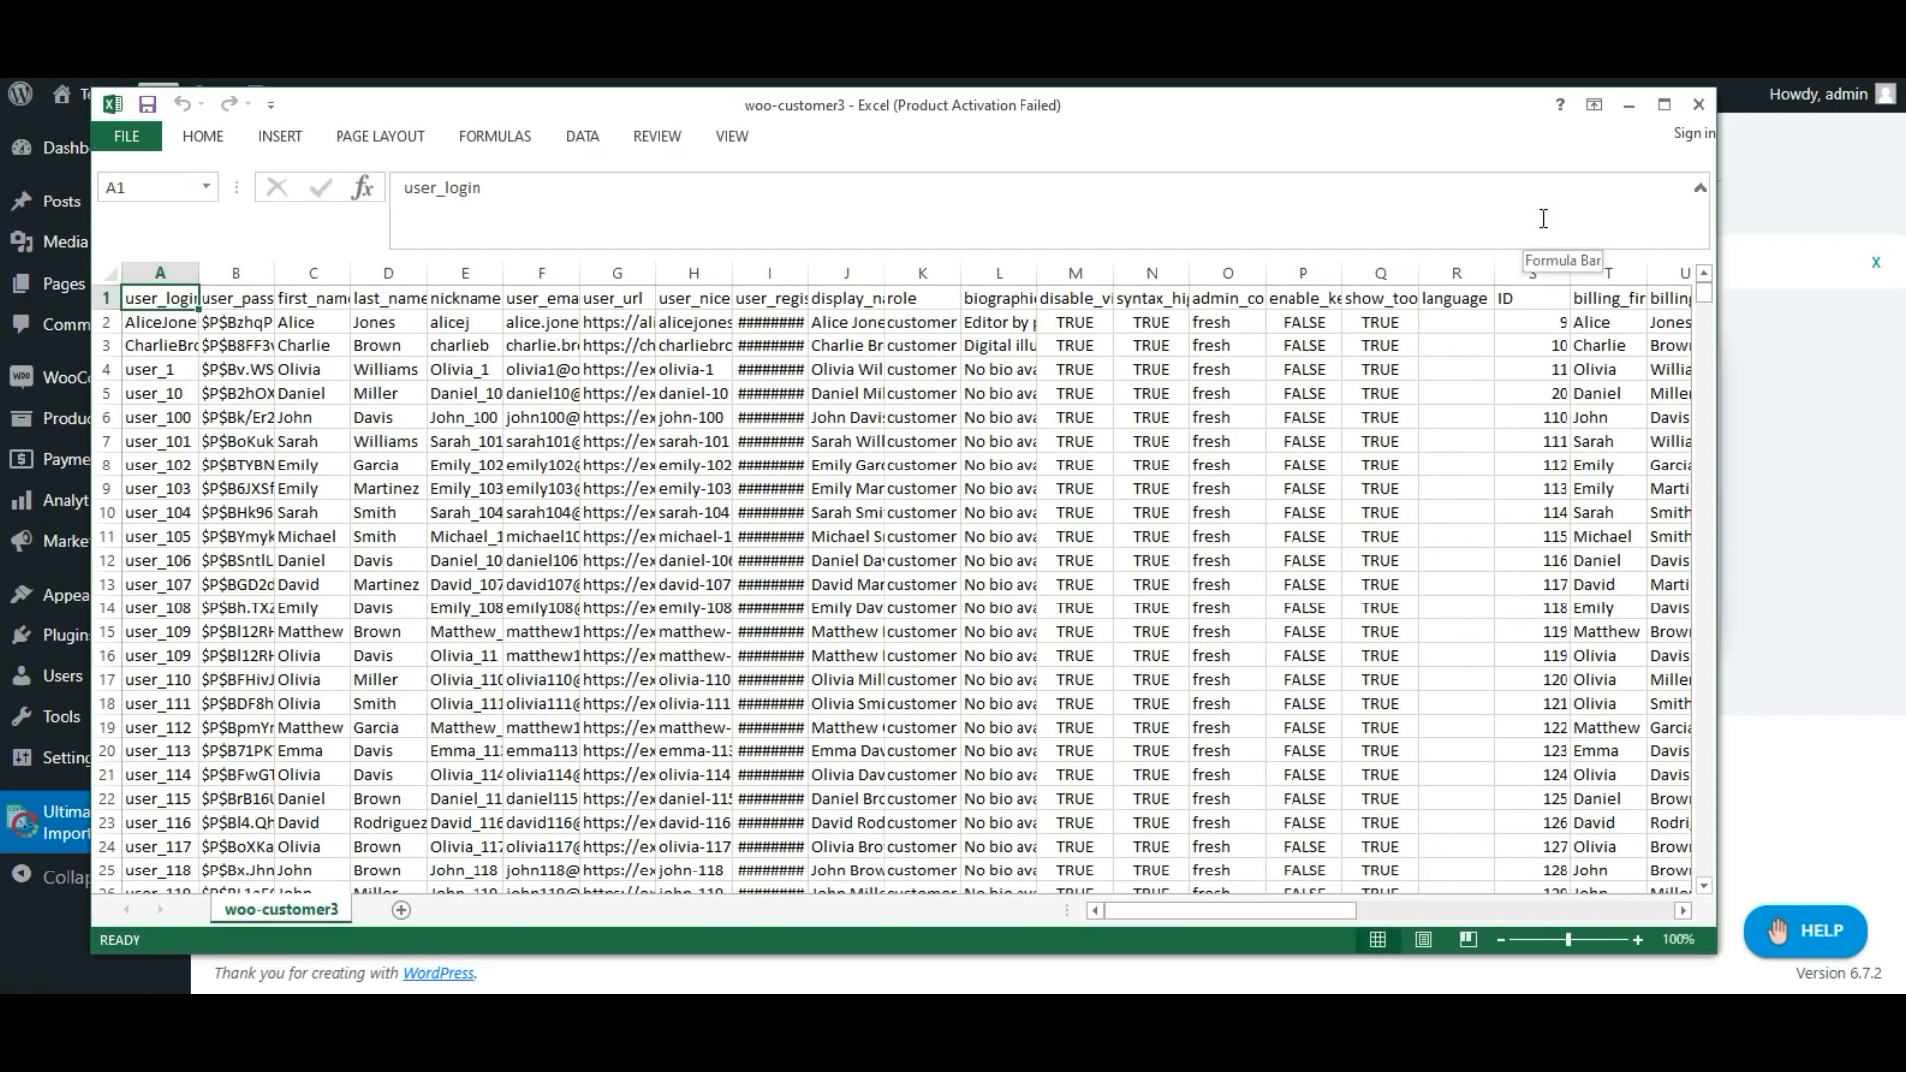
pyautogui.click(958, 410)
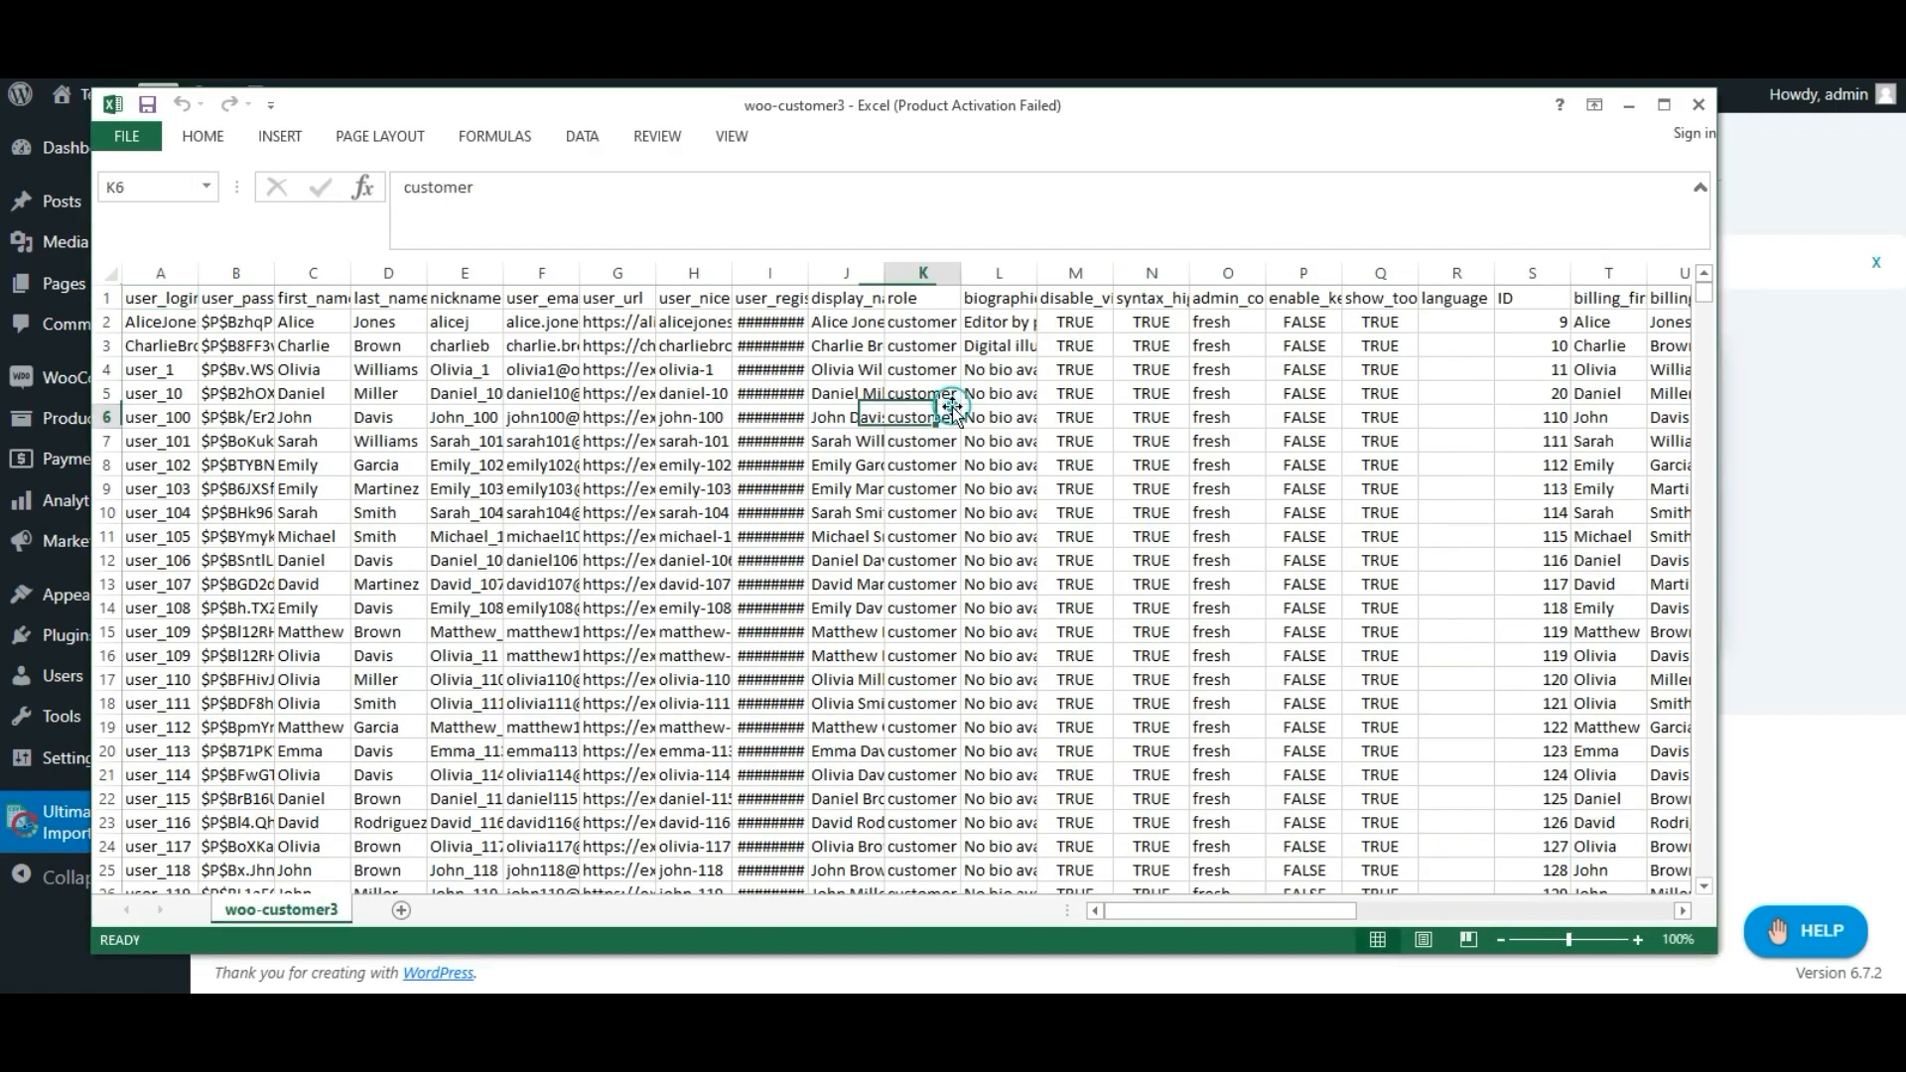
pyautogui.click(772, 375)
pyautogui.click(603, 344)
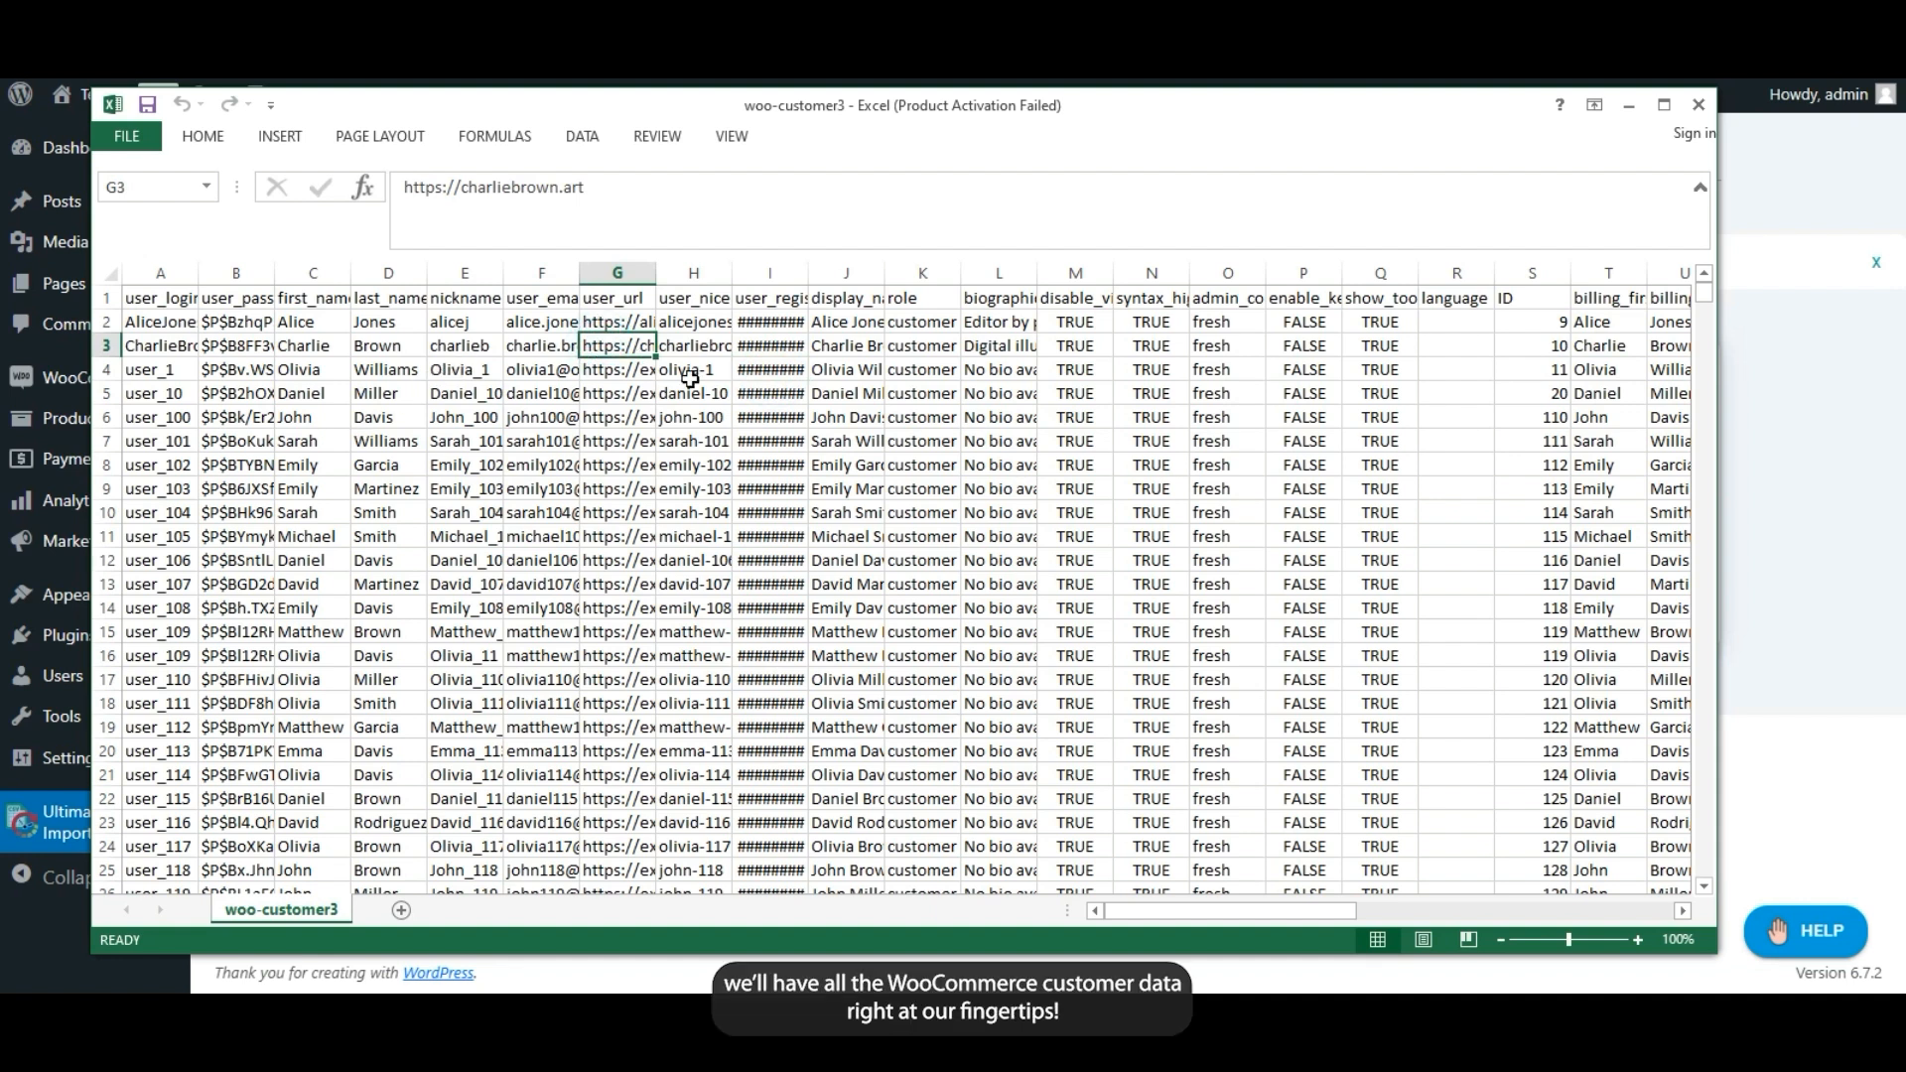
pyautogui.click(248, 333)
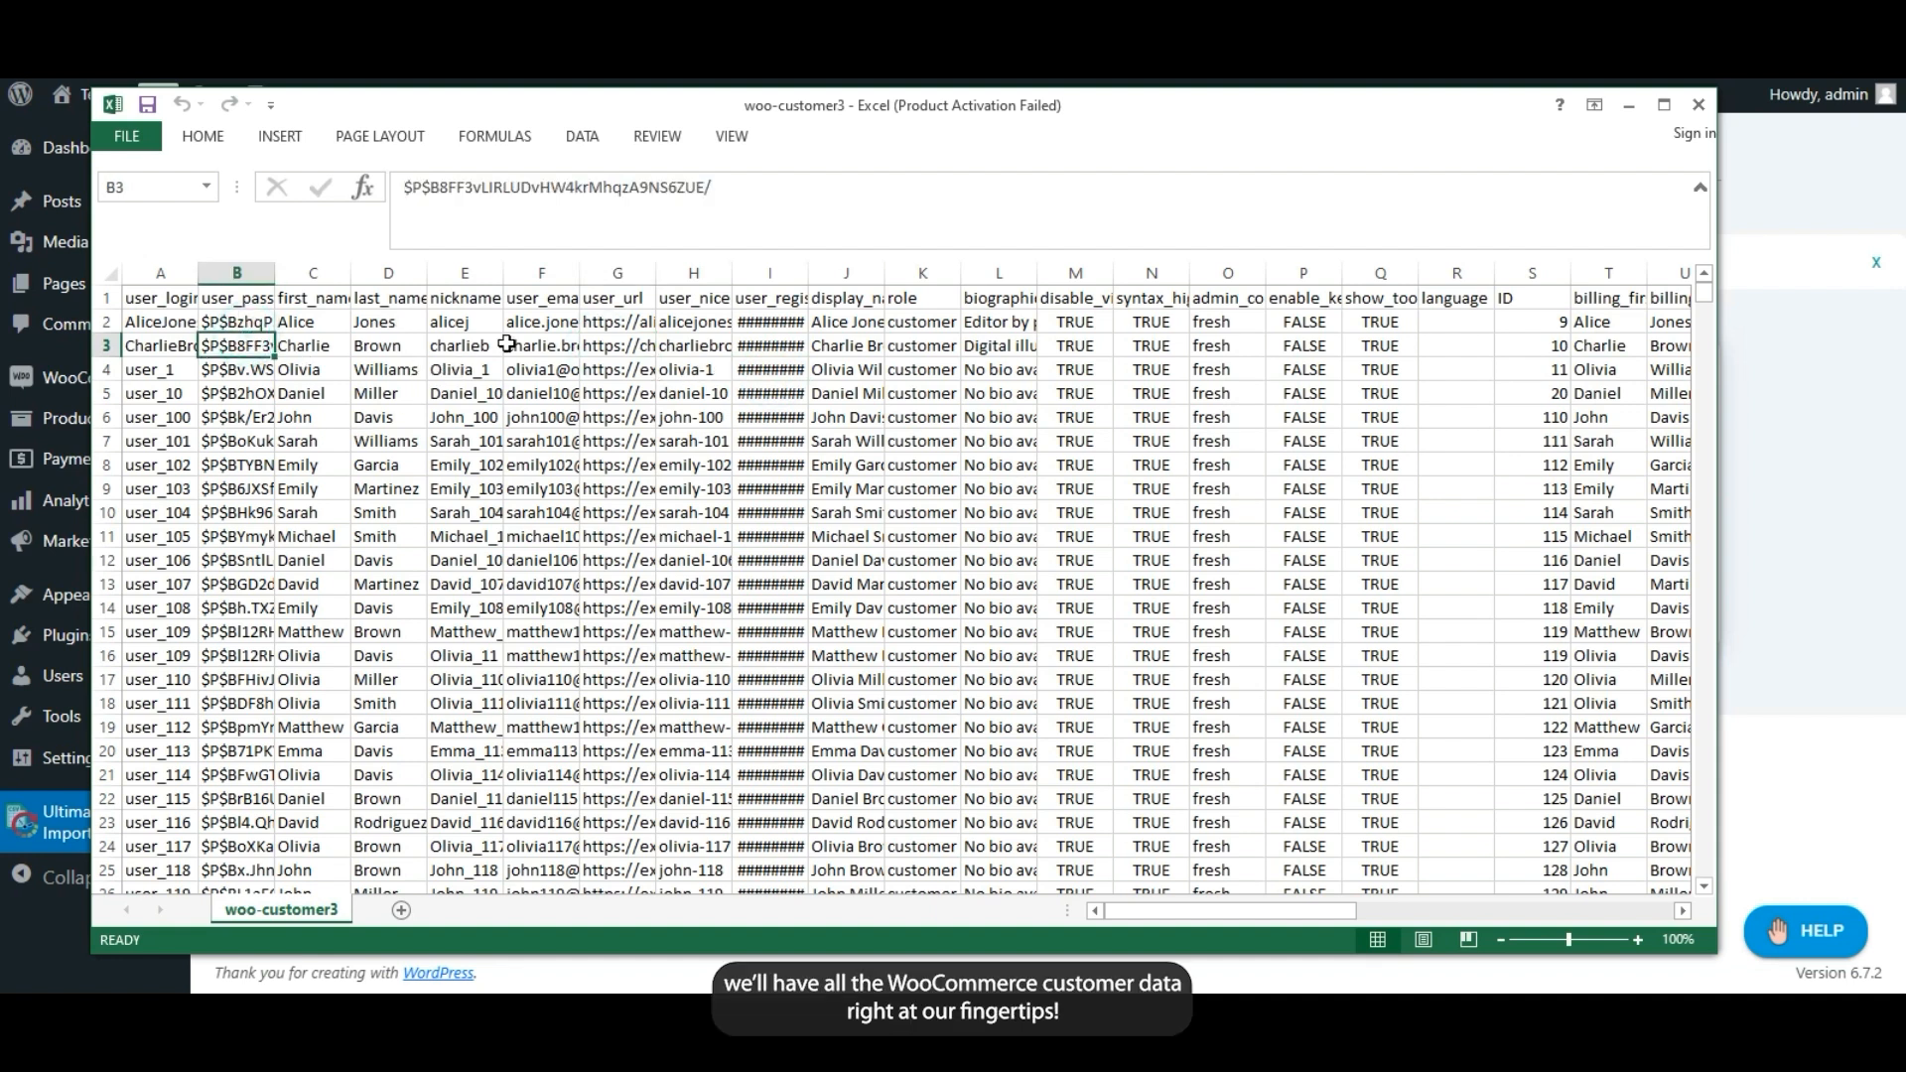
pyautogui.click(769, 322)
pyautogui.click(541, 321)
pyautogui.click(617, 347)
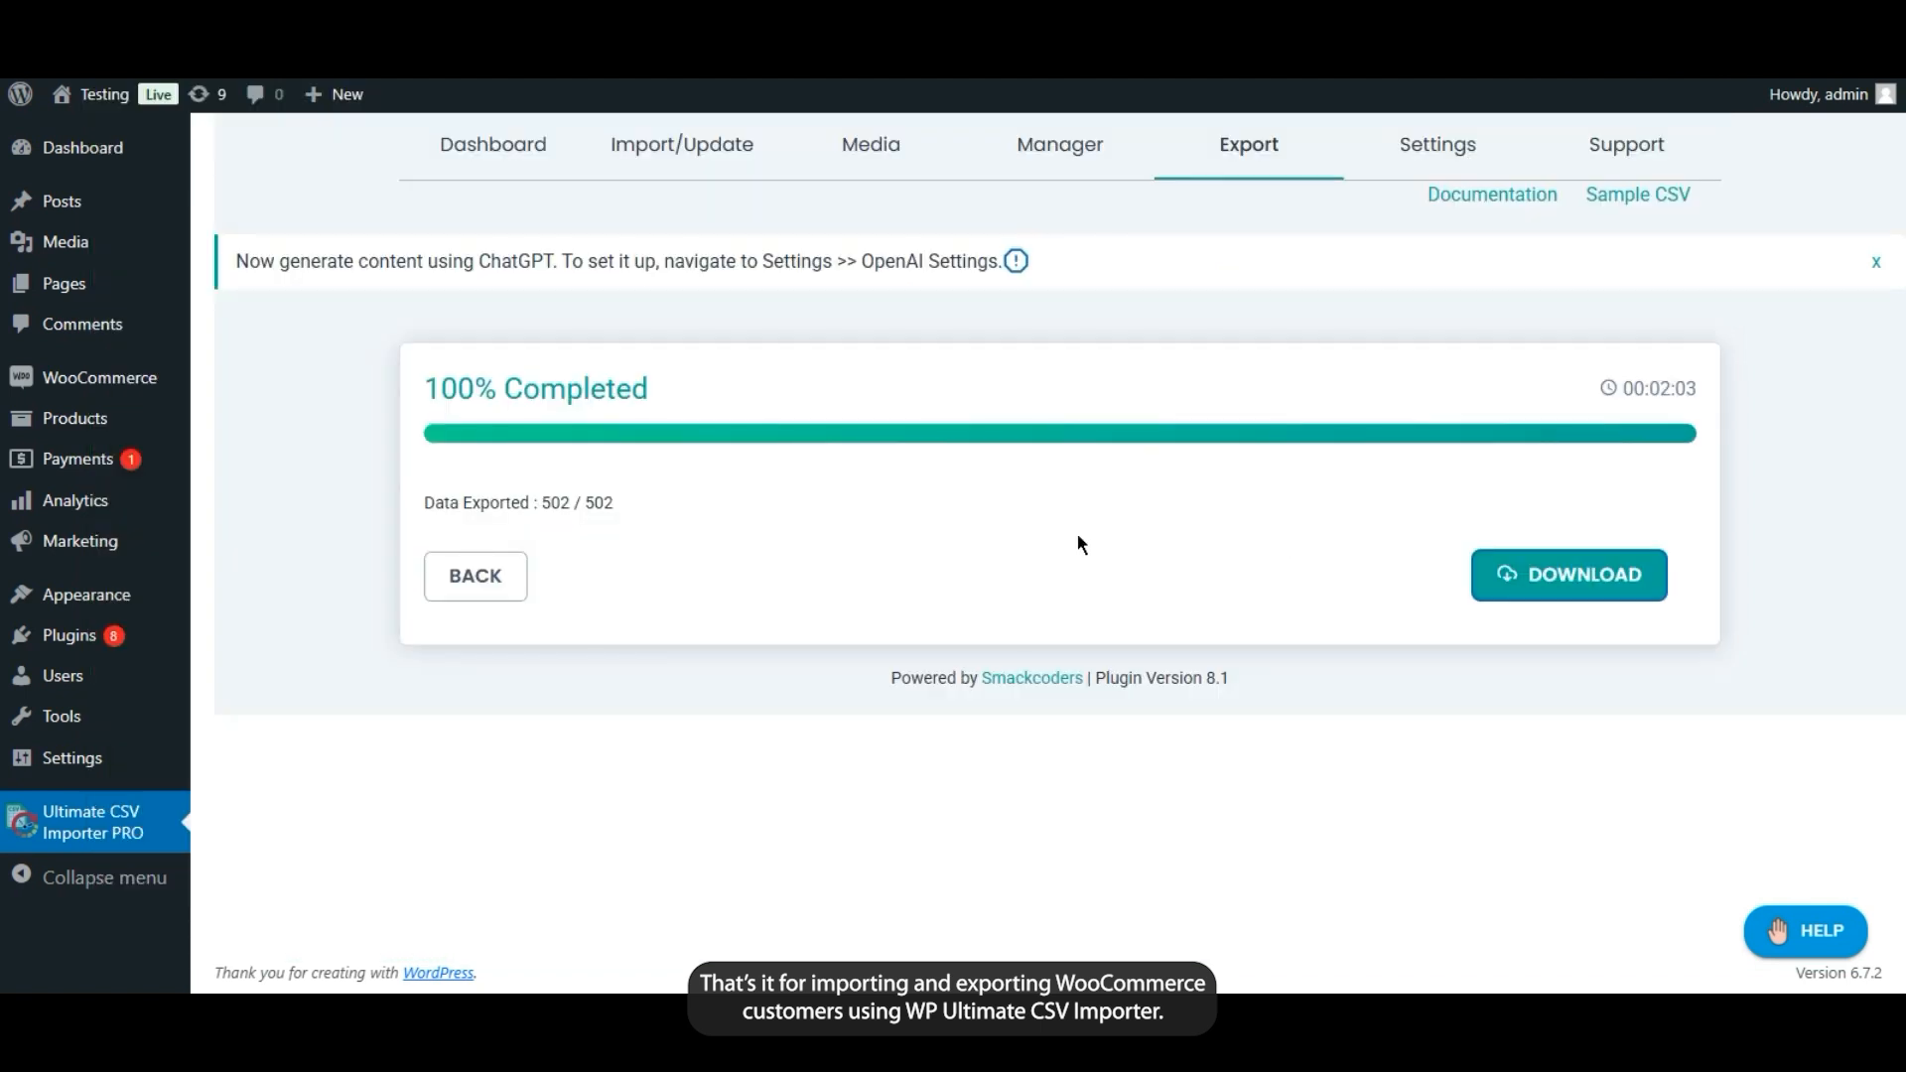
pyautogui.click(1077, 535)
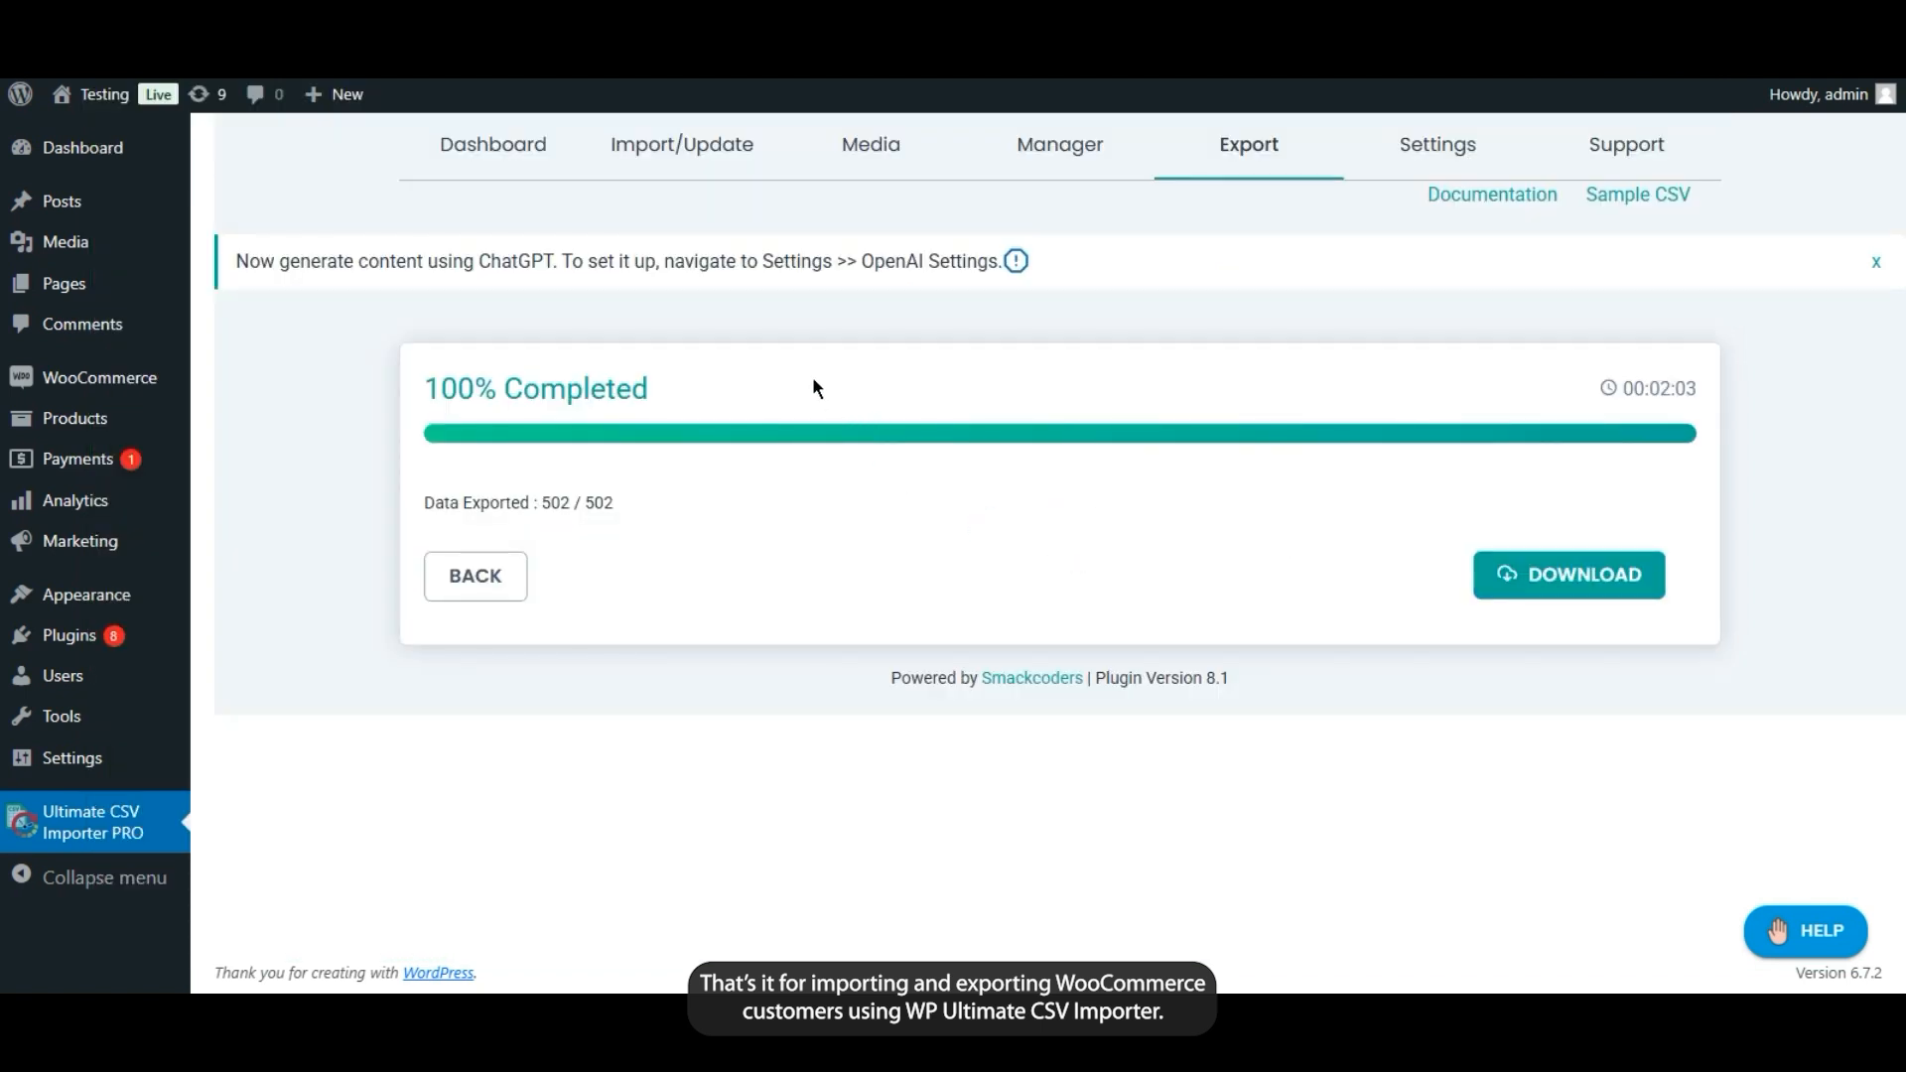
pyautogui.click(1171, 161)
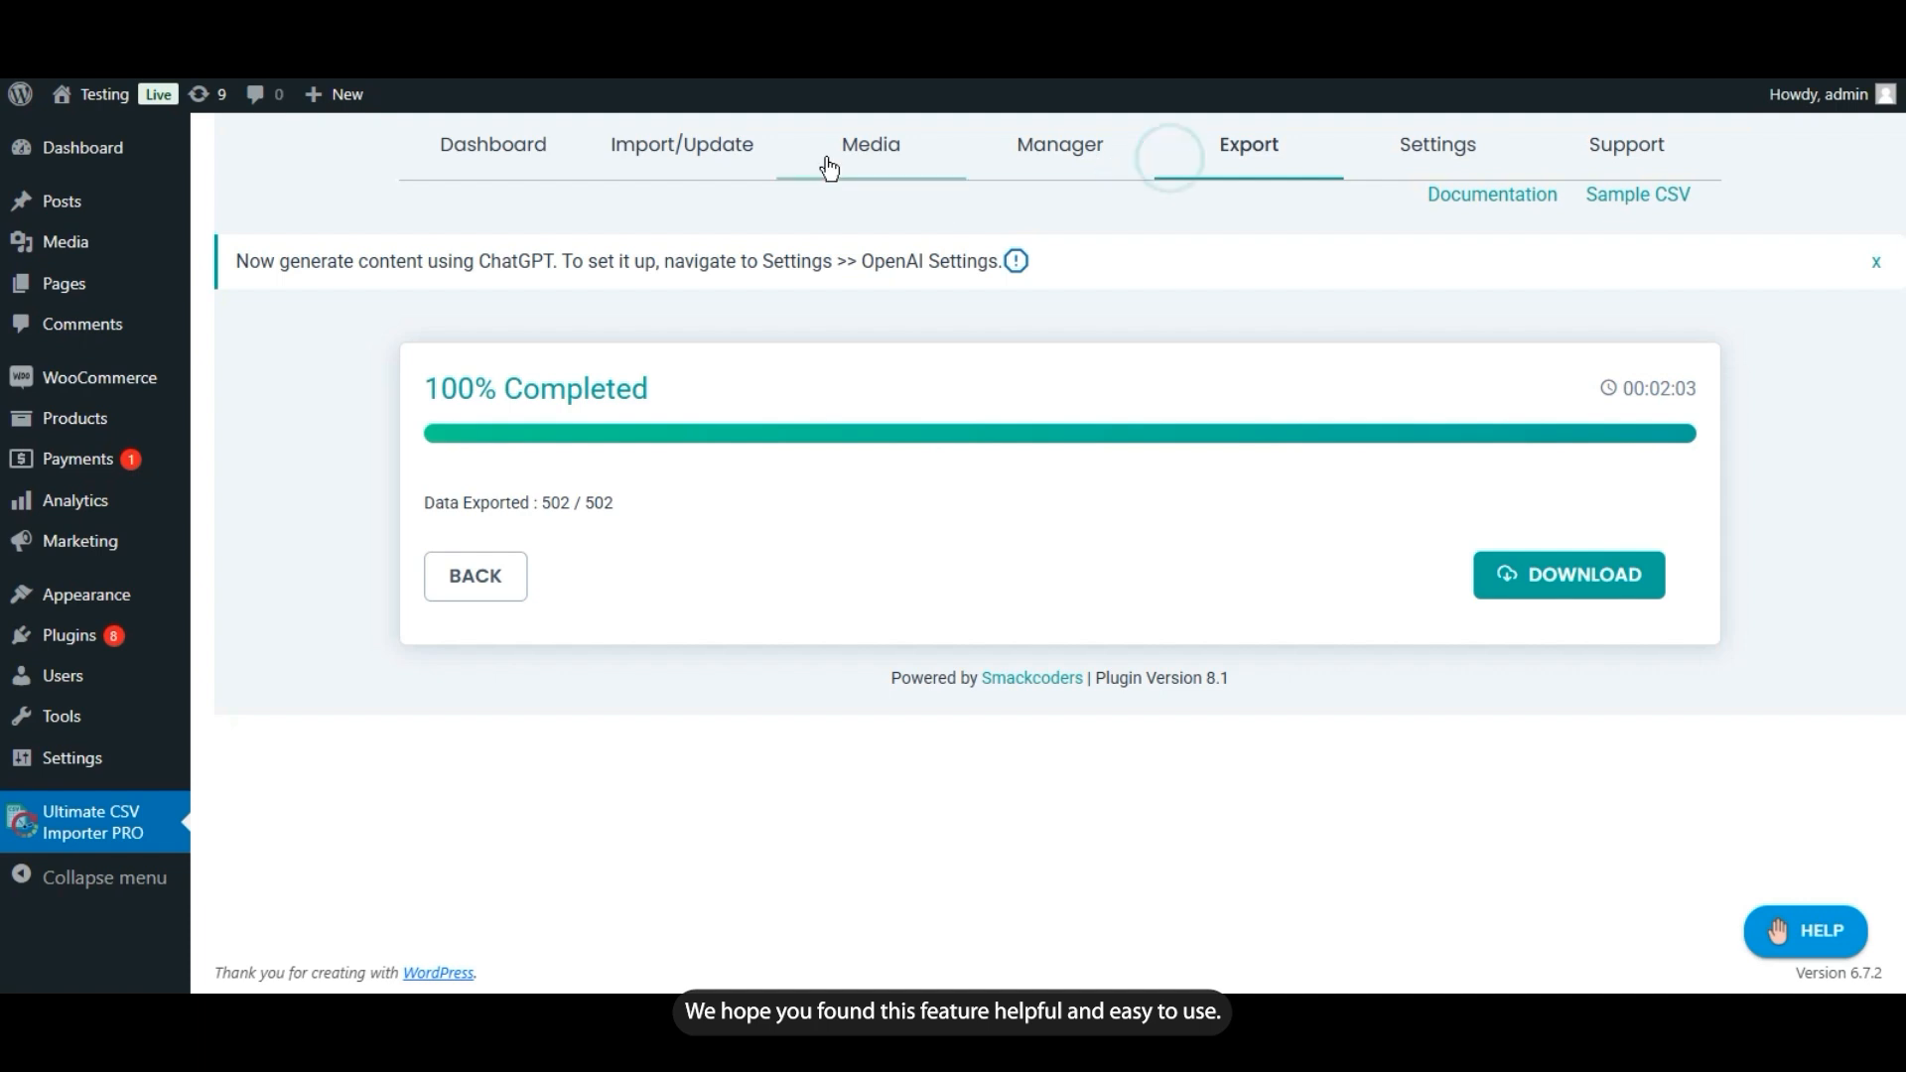